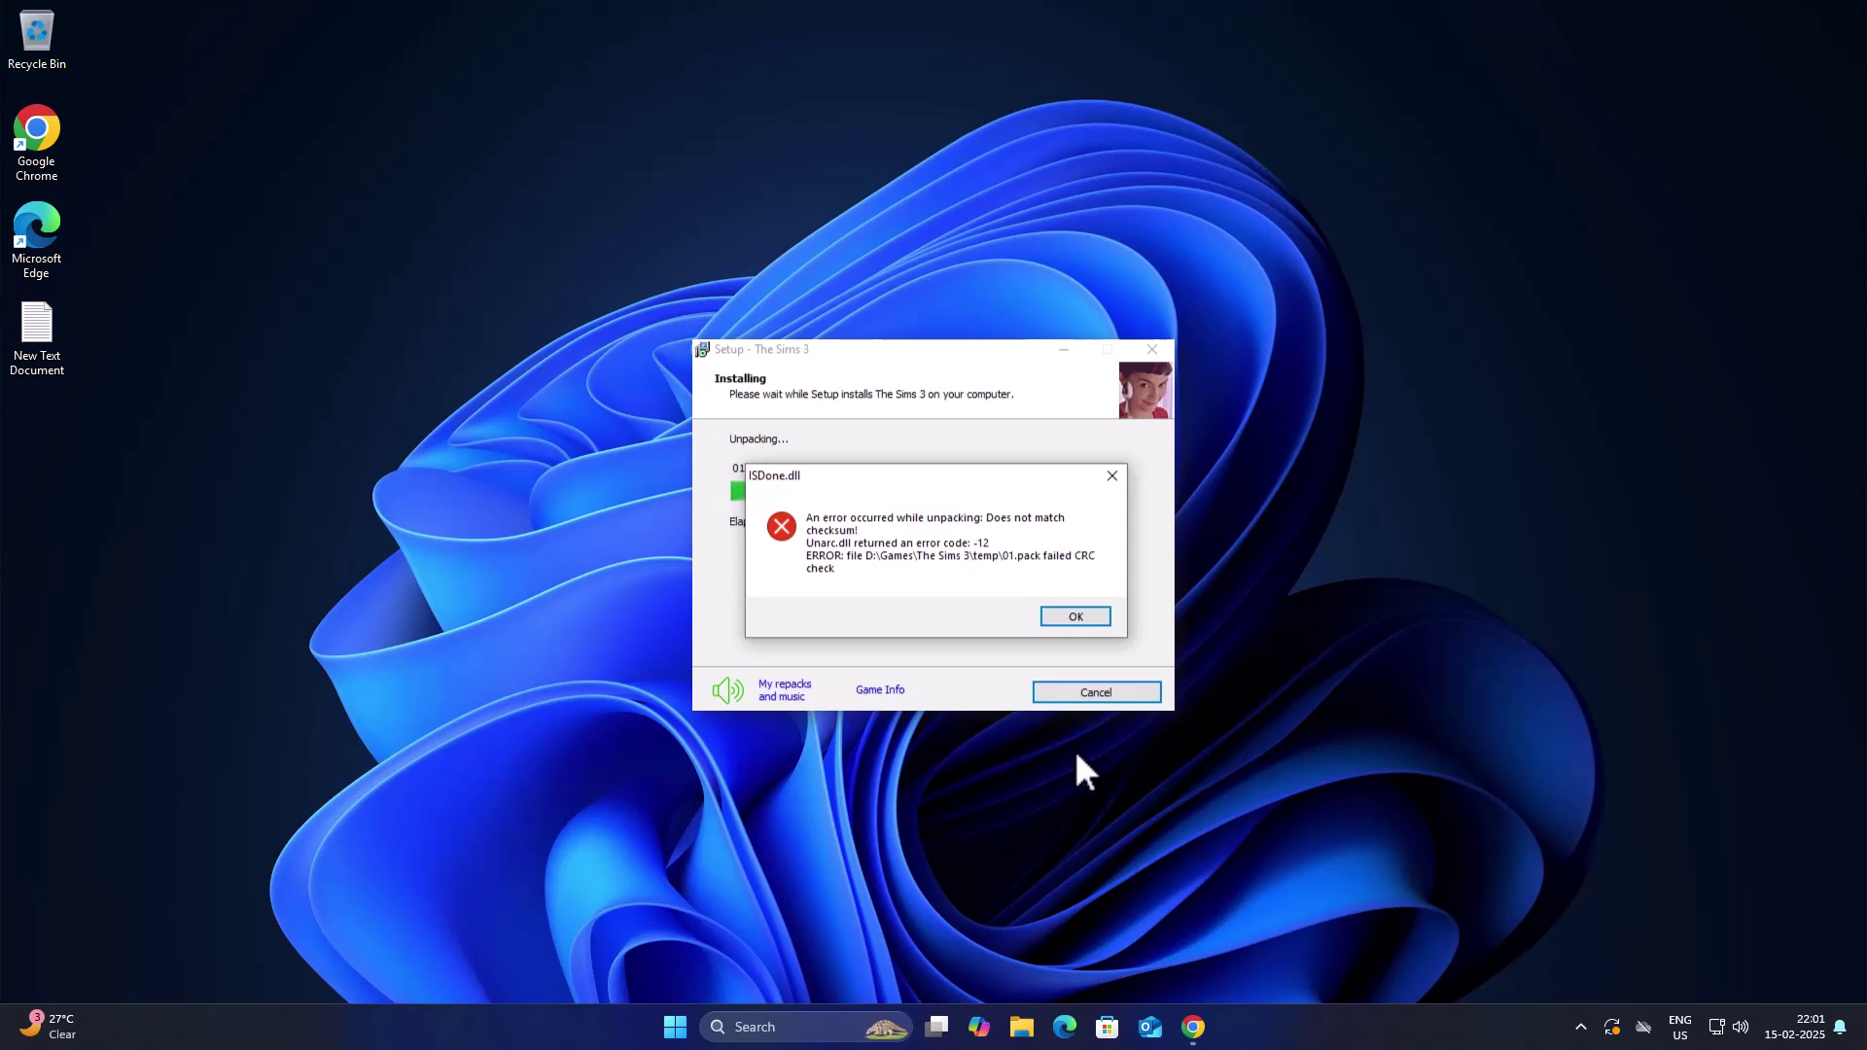
# Acknowledge the ISDone.dll unpacking error so The Sims 3 setup closes.
pyautogui.click(1075, 616)
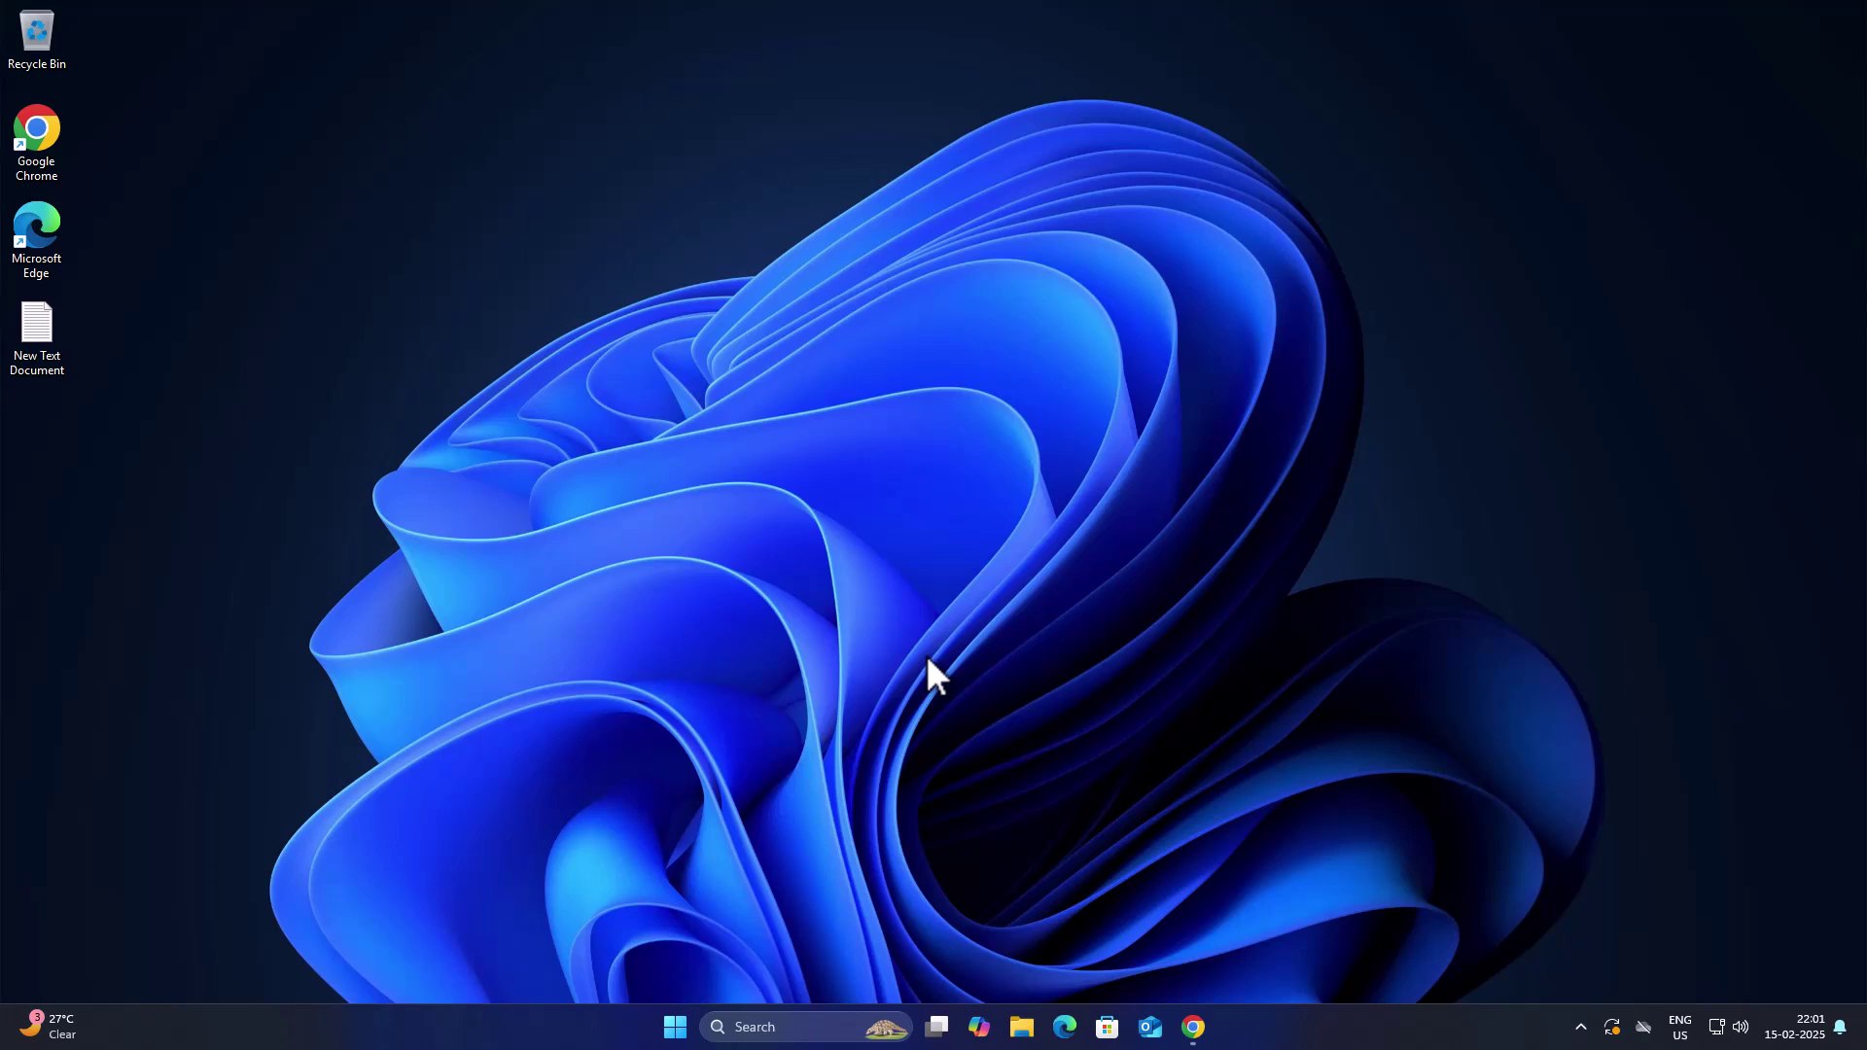
# Open C:\Windows\Temp by running 'temp' from the Run dialog, granting folder access.
pyautogui.click(784, 1028)
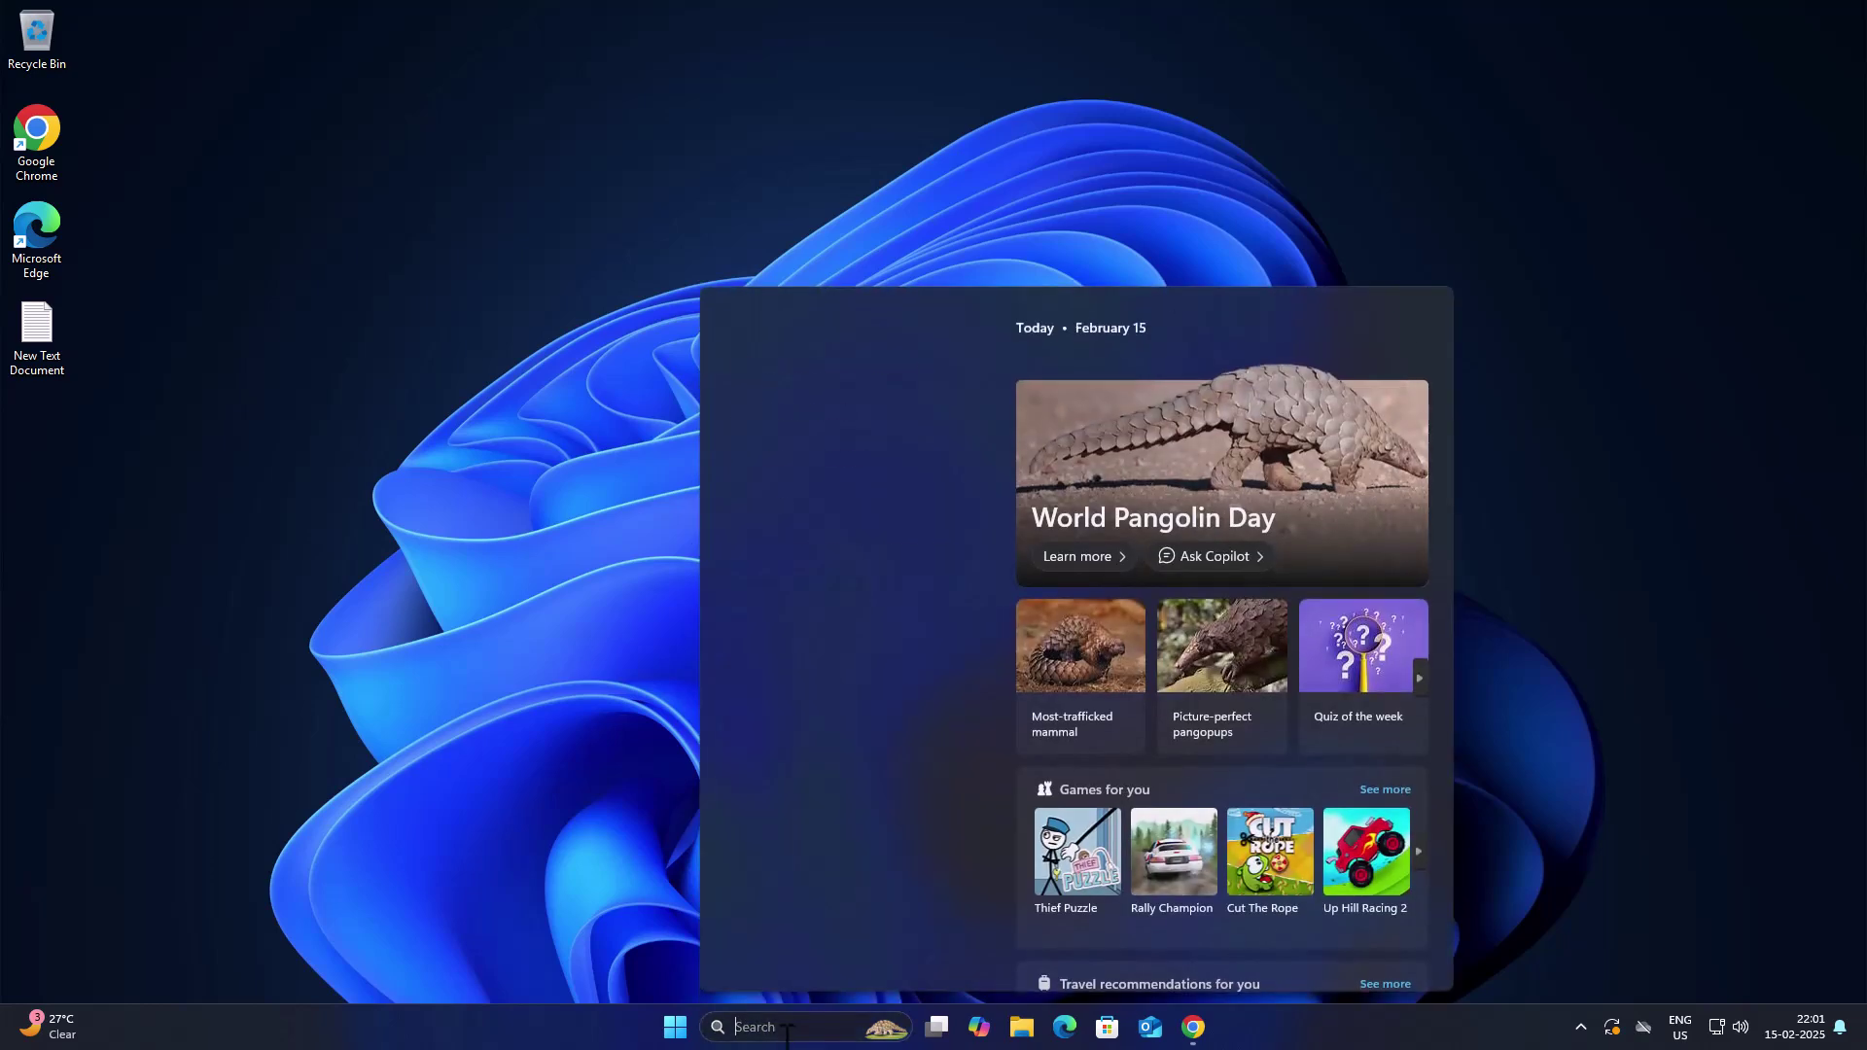
pyautogui.write('run')
pyautogui.click(813, 443)
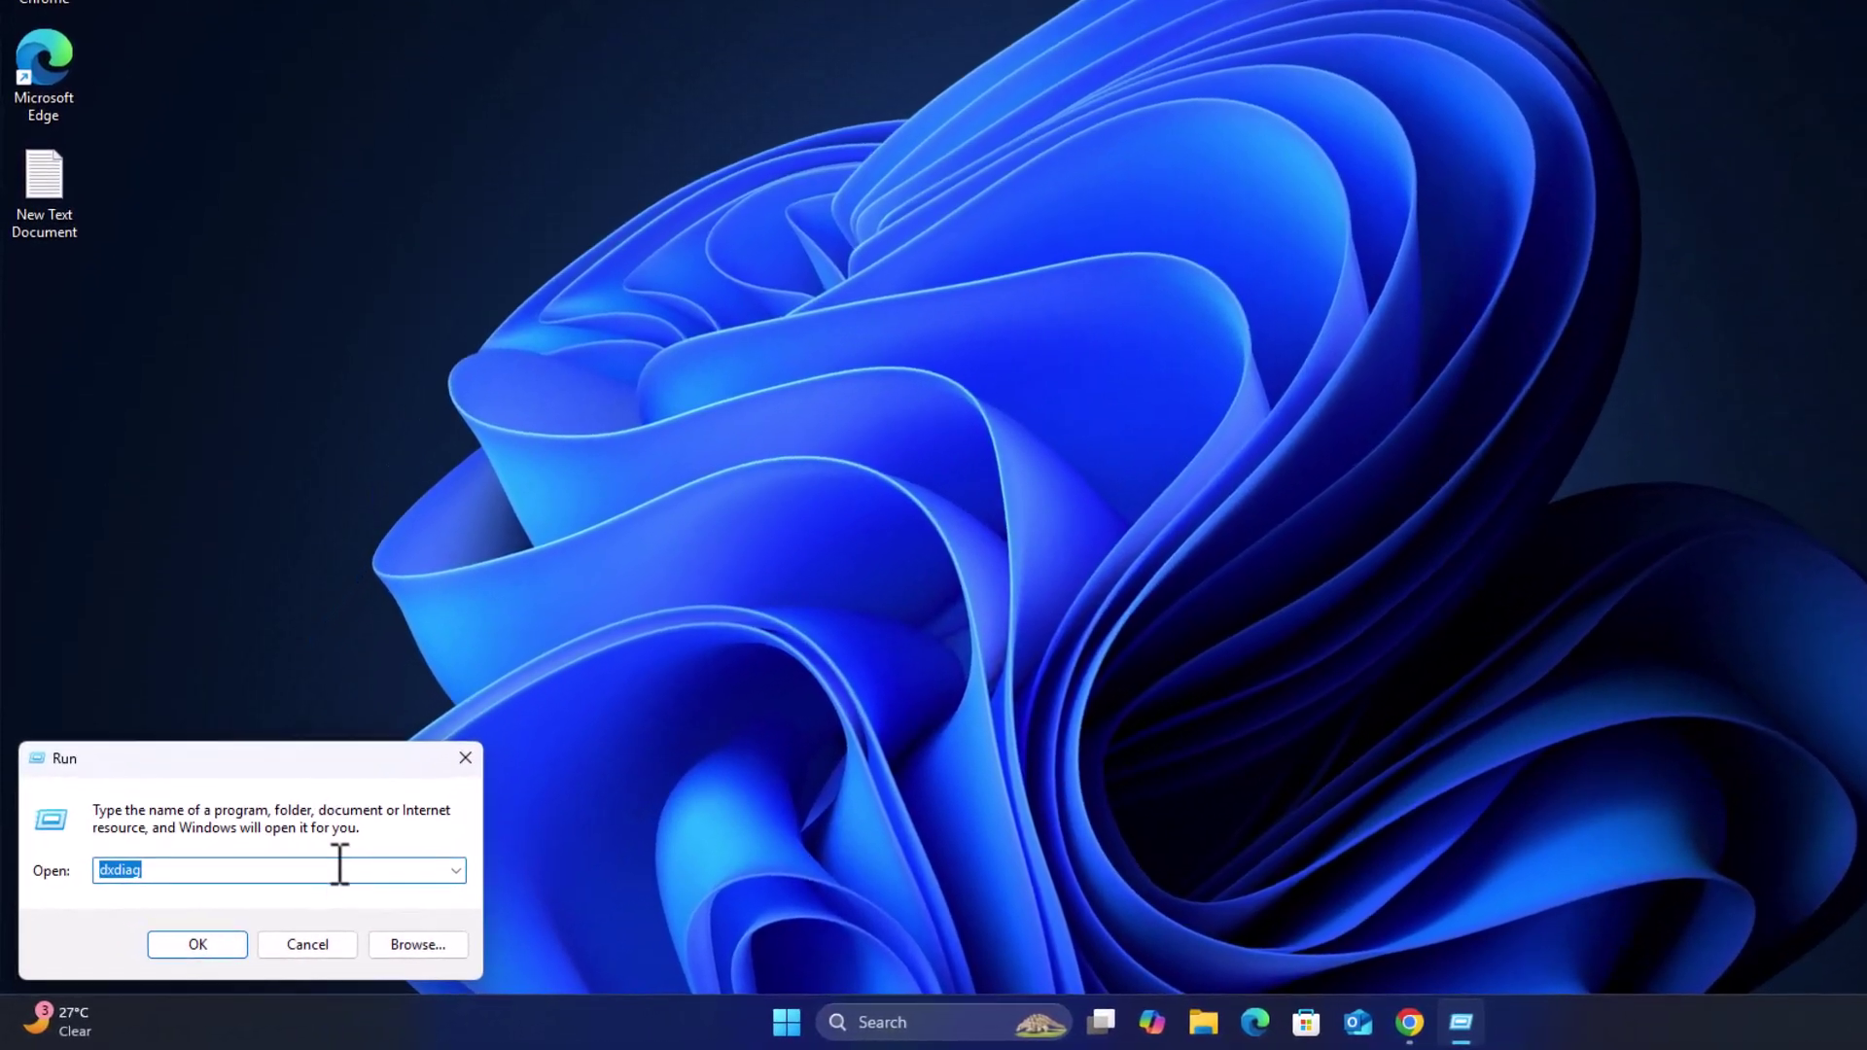
pyautogui.doubleClick(276, 887)
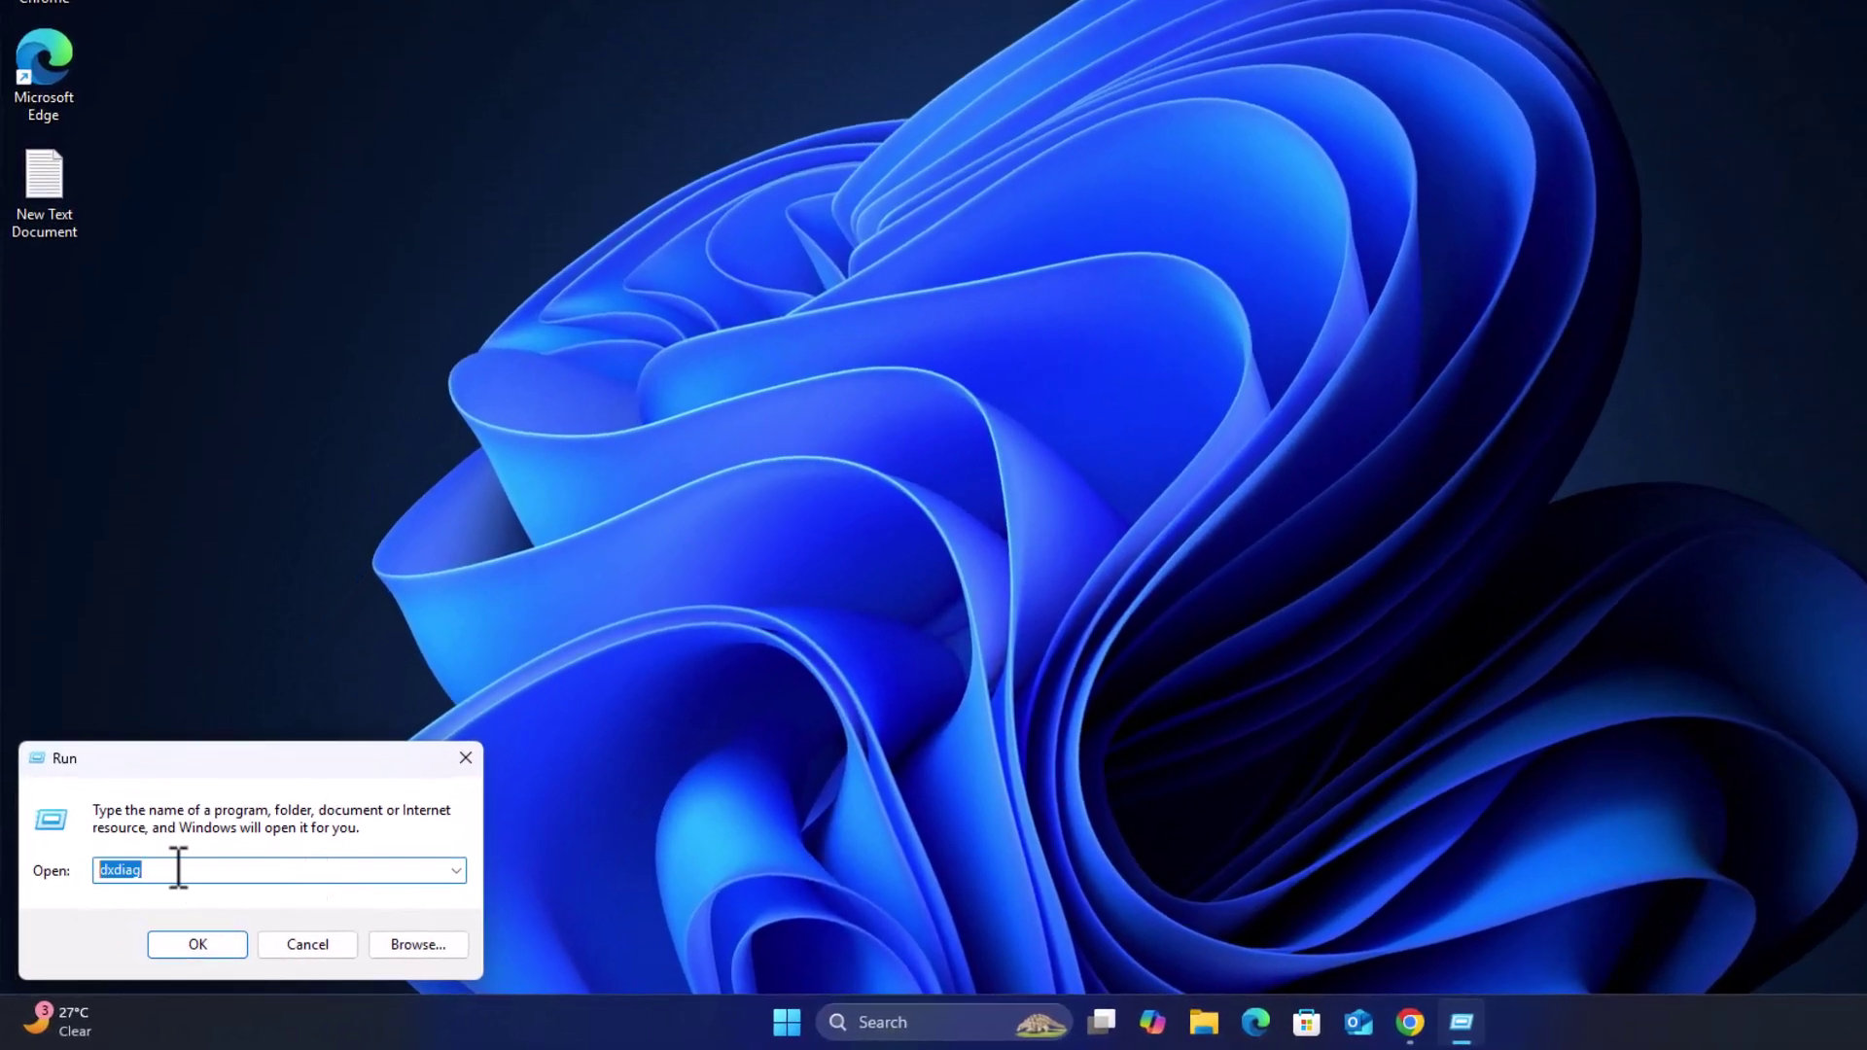
pyautogui.write('temp')
pyautogui.click(233, 945)
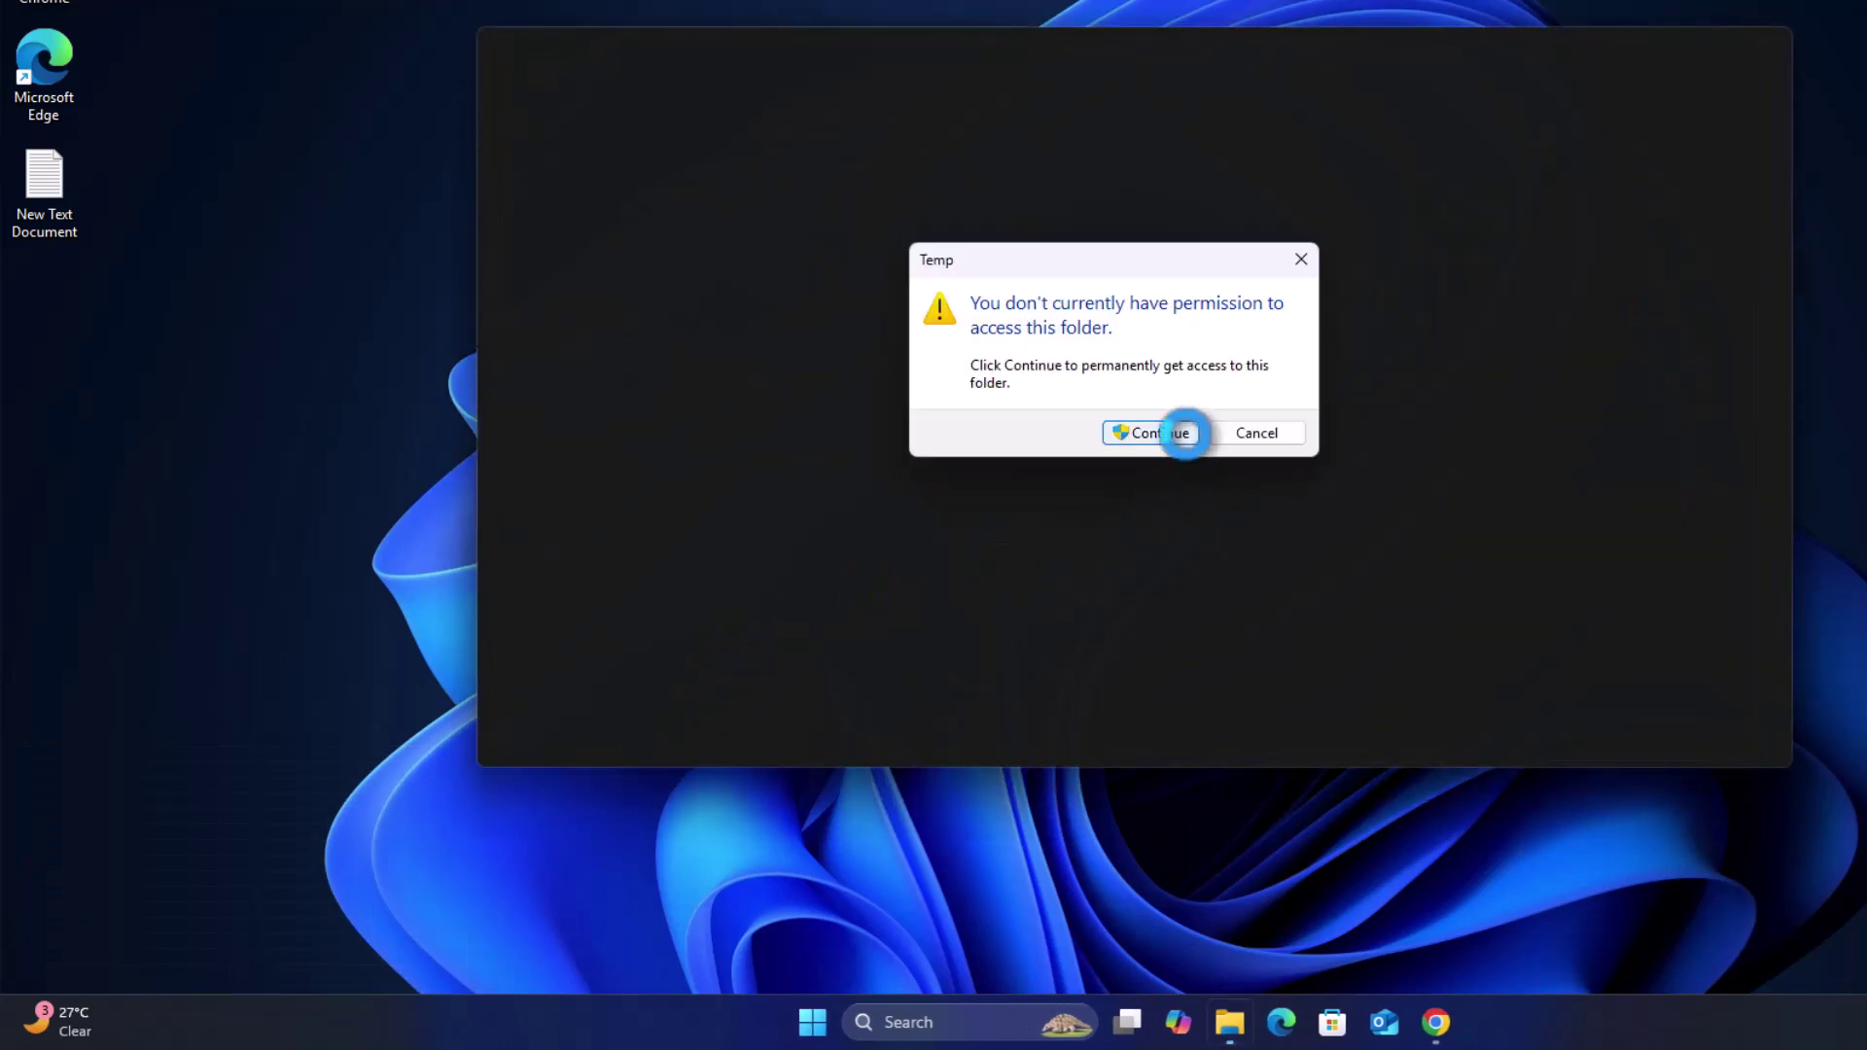
pyautogui.click(1179, 429)
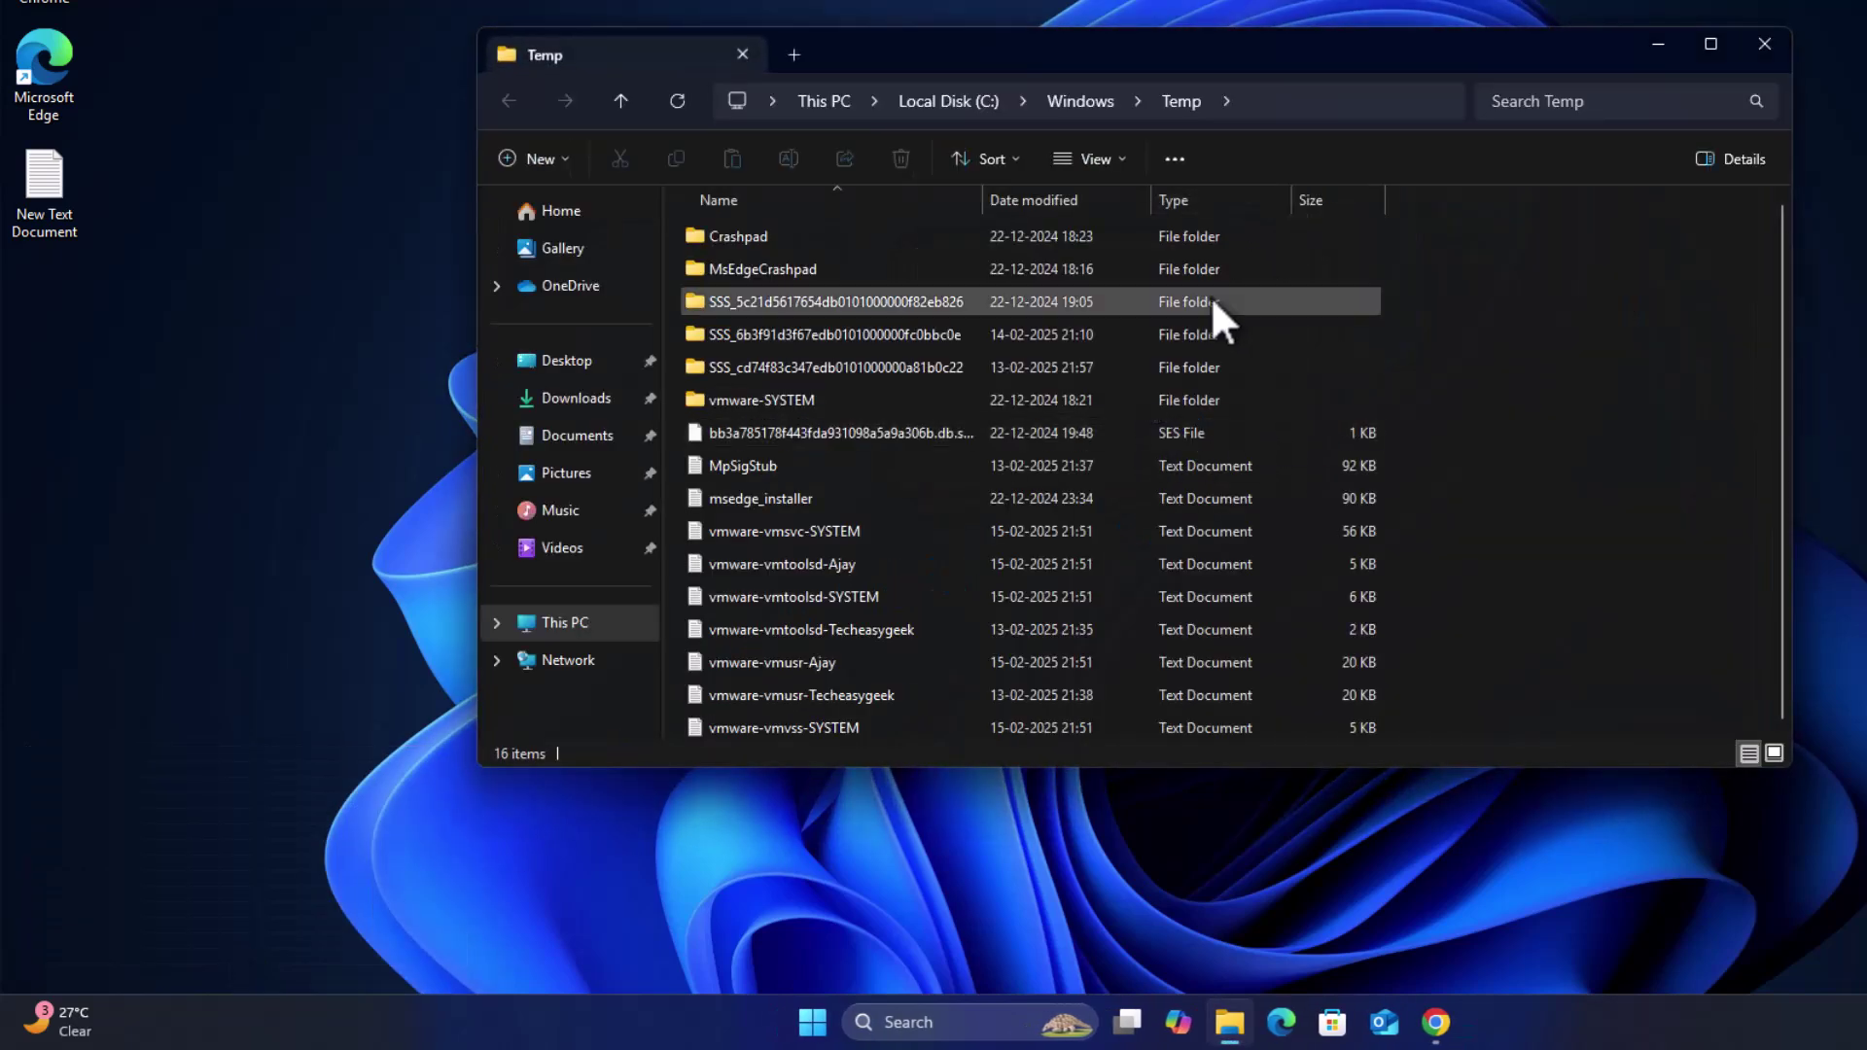
# Permanently delete all Temp items, skipping the two files still in use.
pyautogui.click(1029, 406)
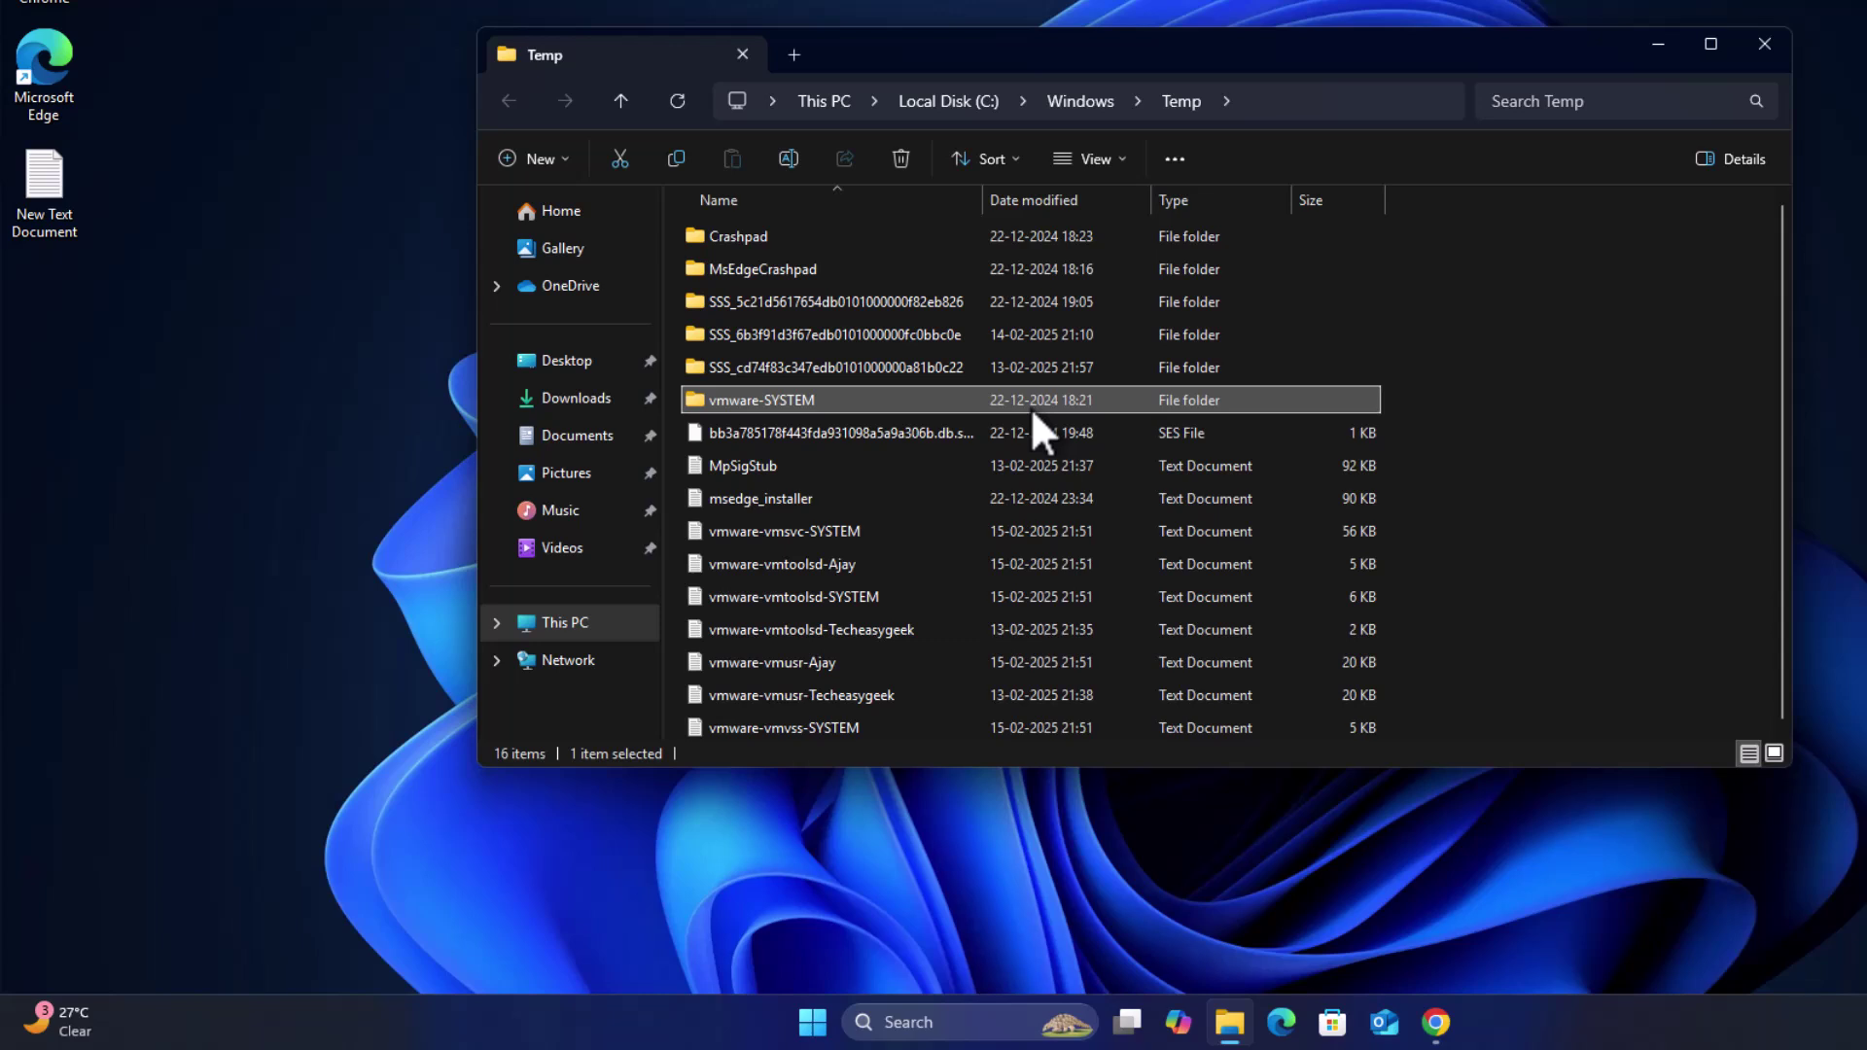
pyautogui.hotkey('ctrl', 'a')
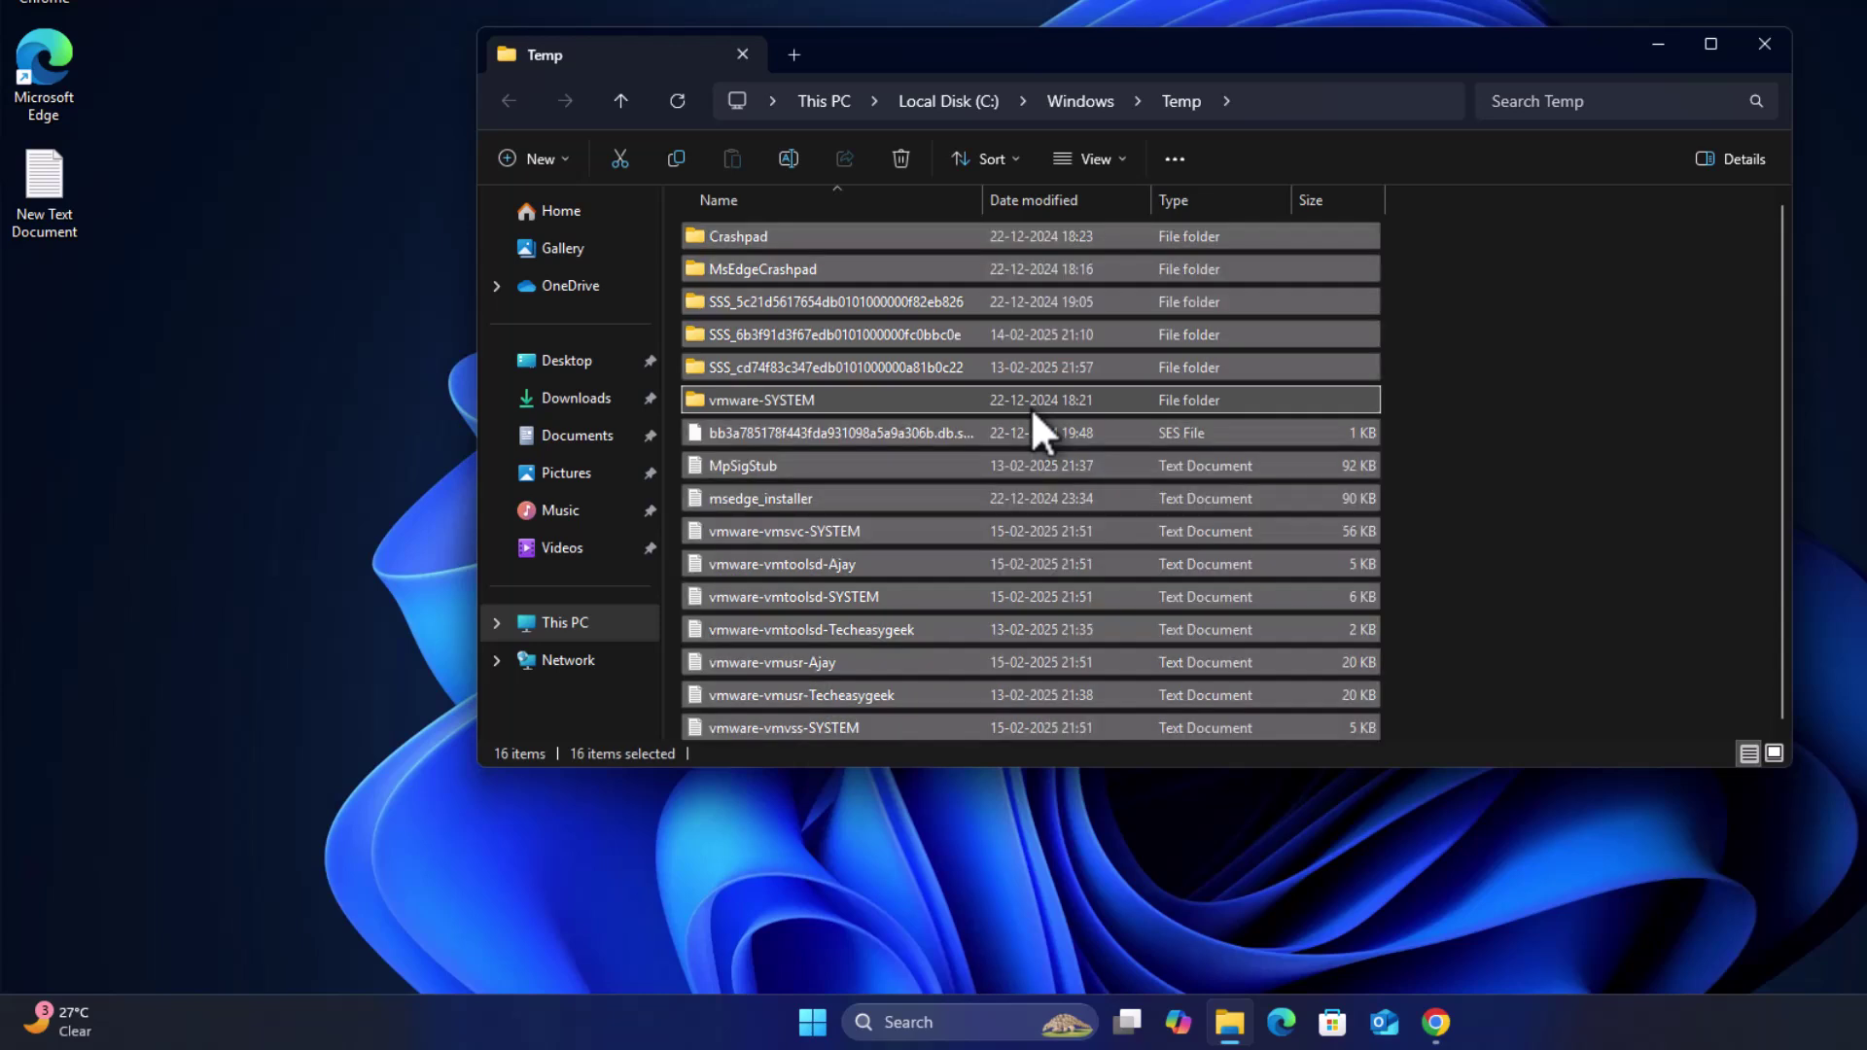
pyautogui.hotkey('shift', 'Delete')
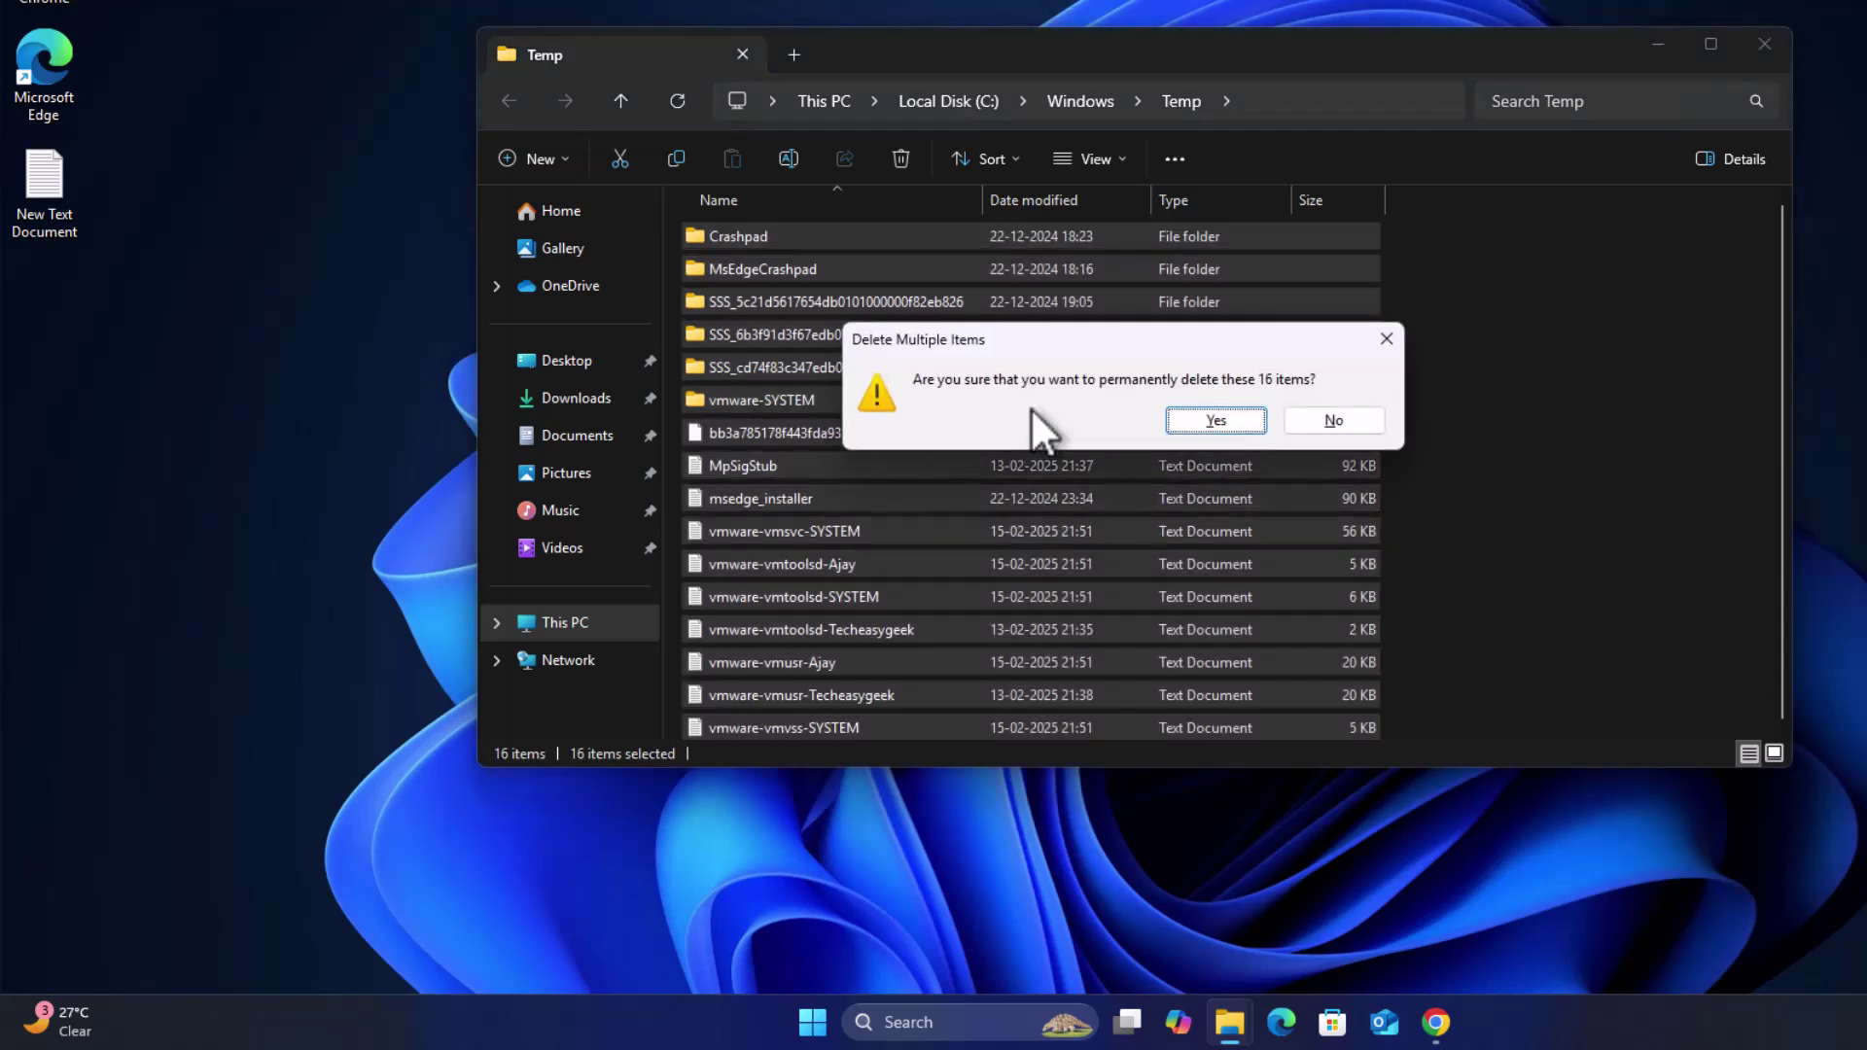
pyautogui.click(1213, 420)
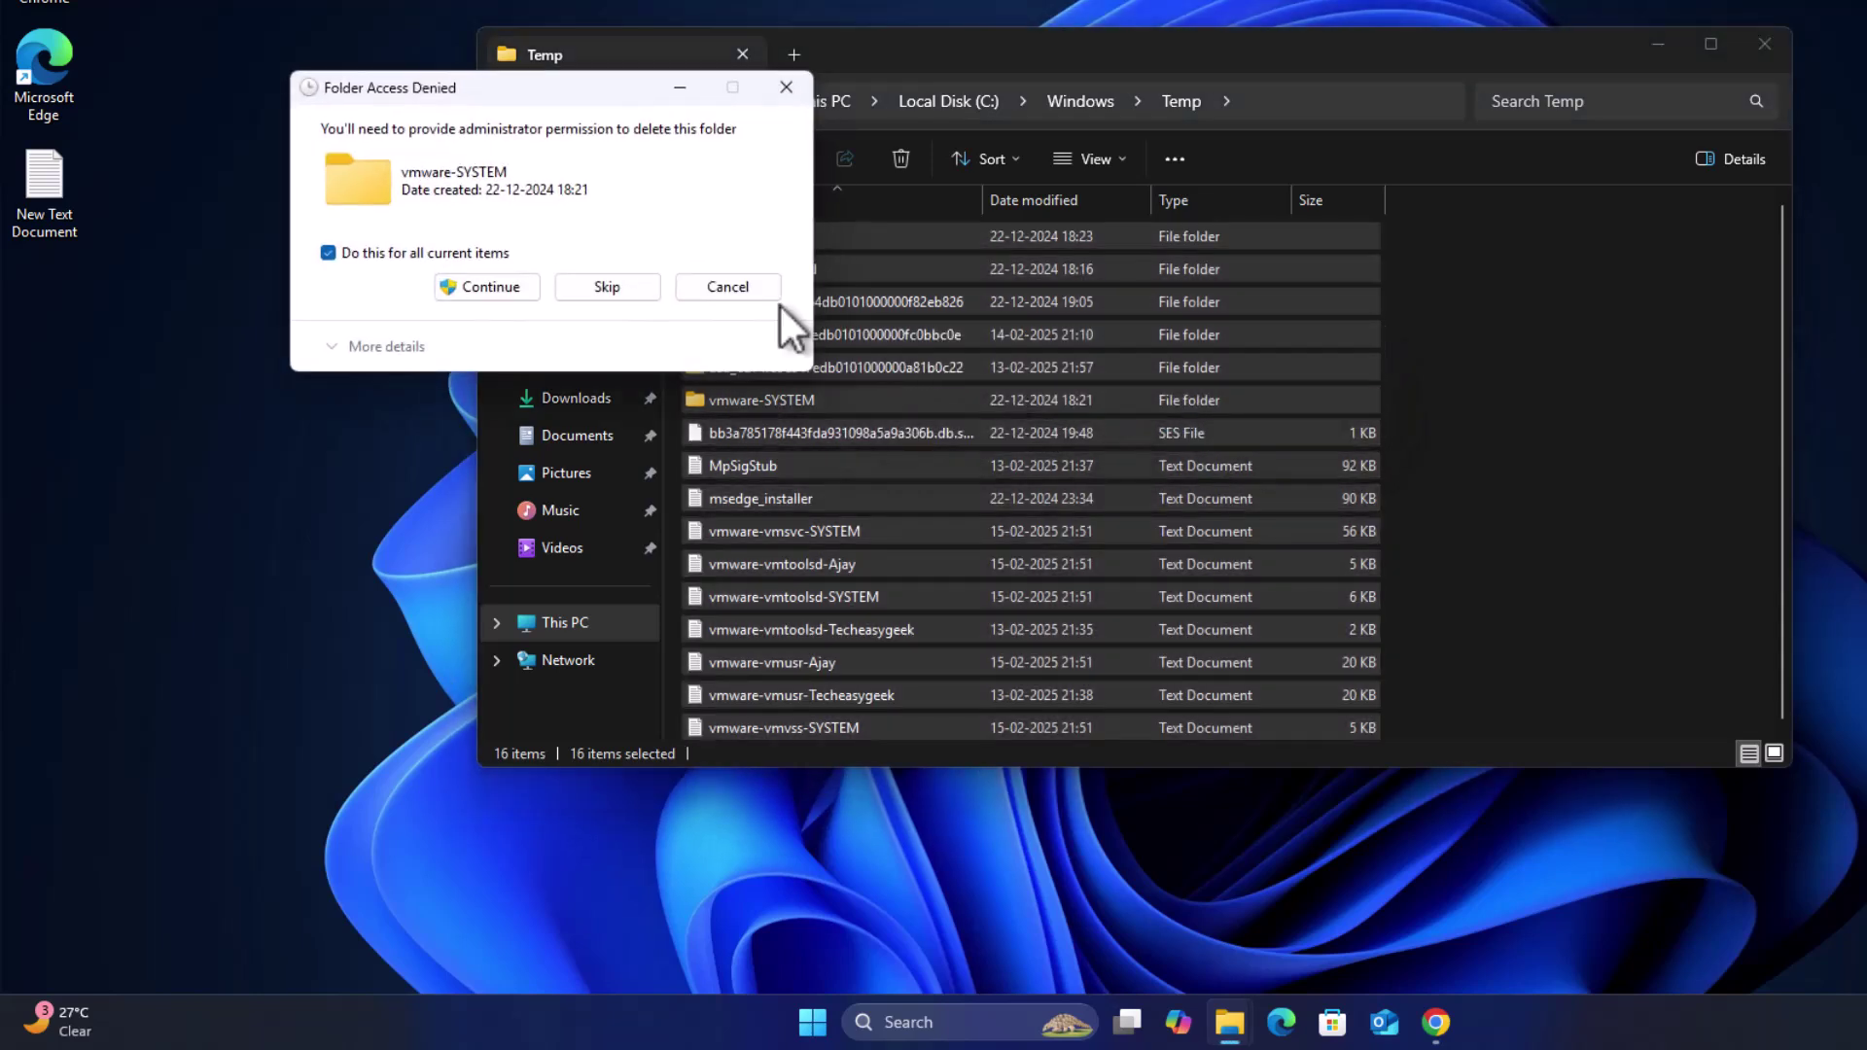
pyautogui.click(482, 284)
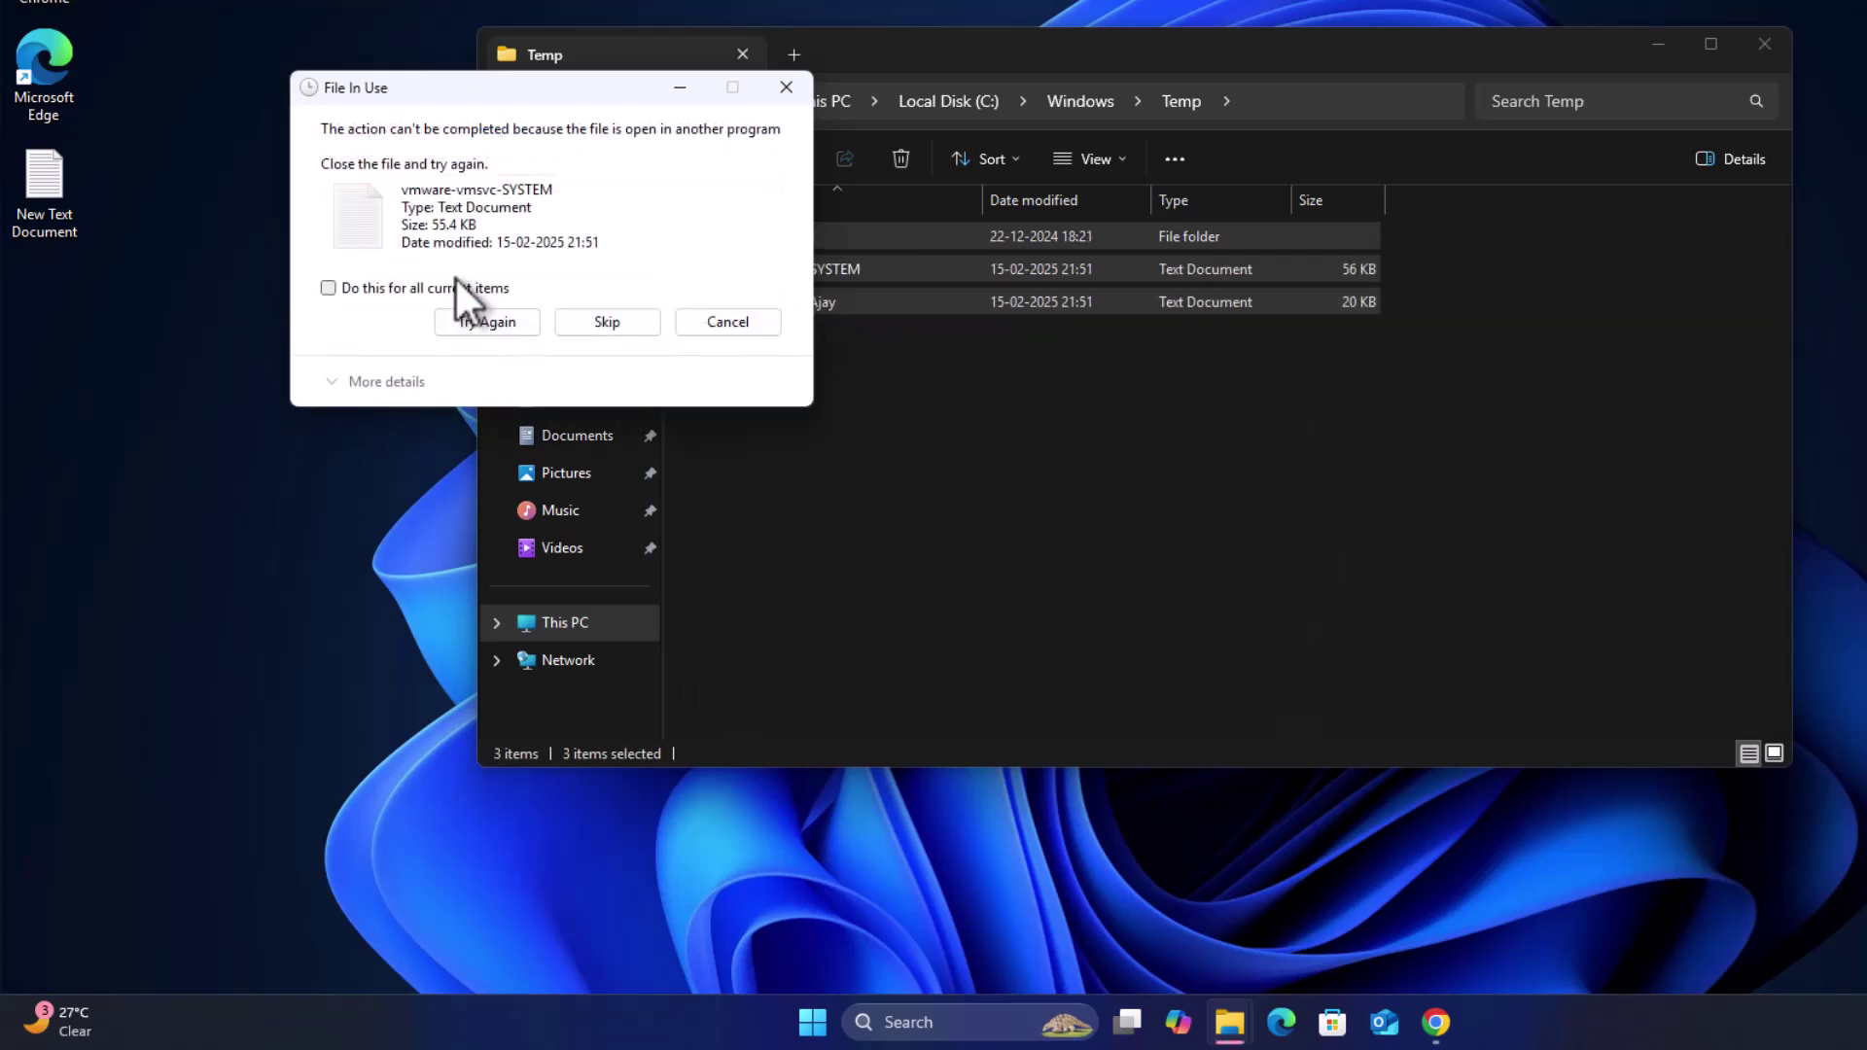
pyautogui.click(457, 284)
pyautogui.click(486, 322)
pyautogui.click(479, 292)
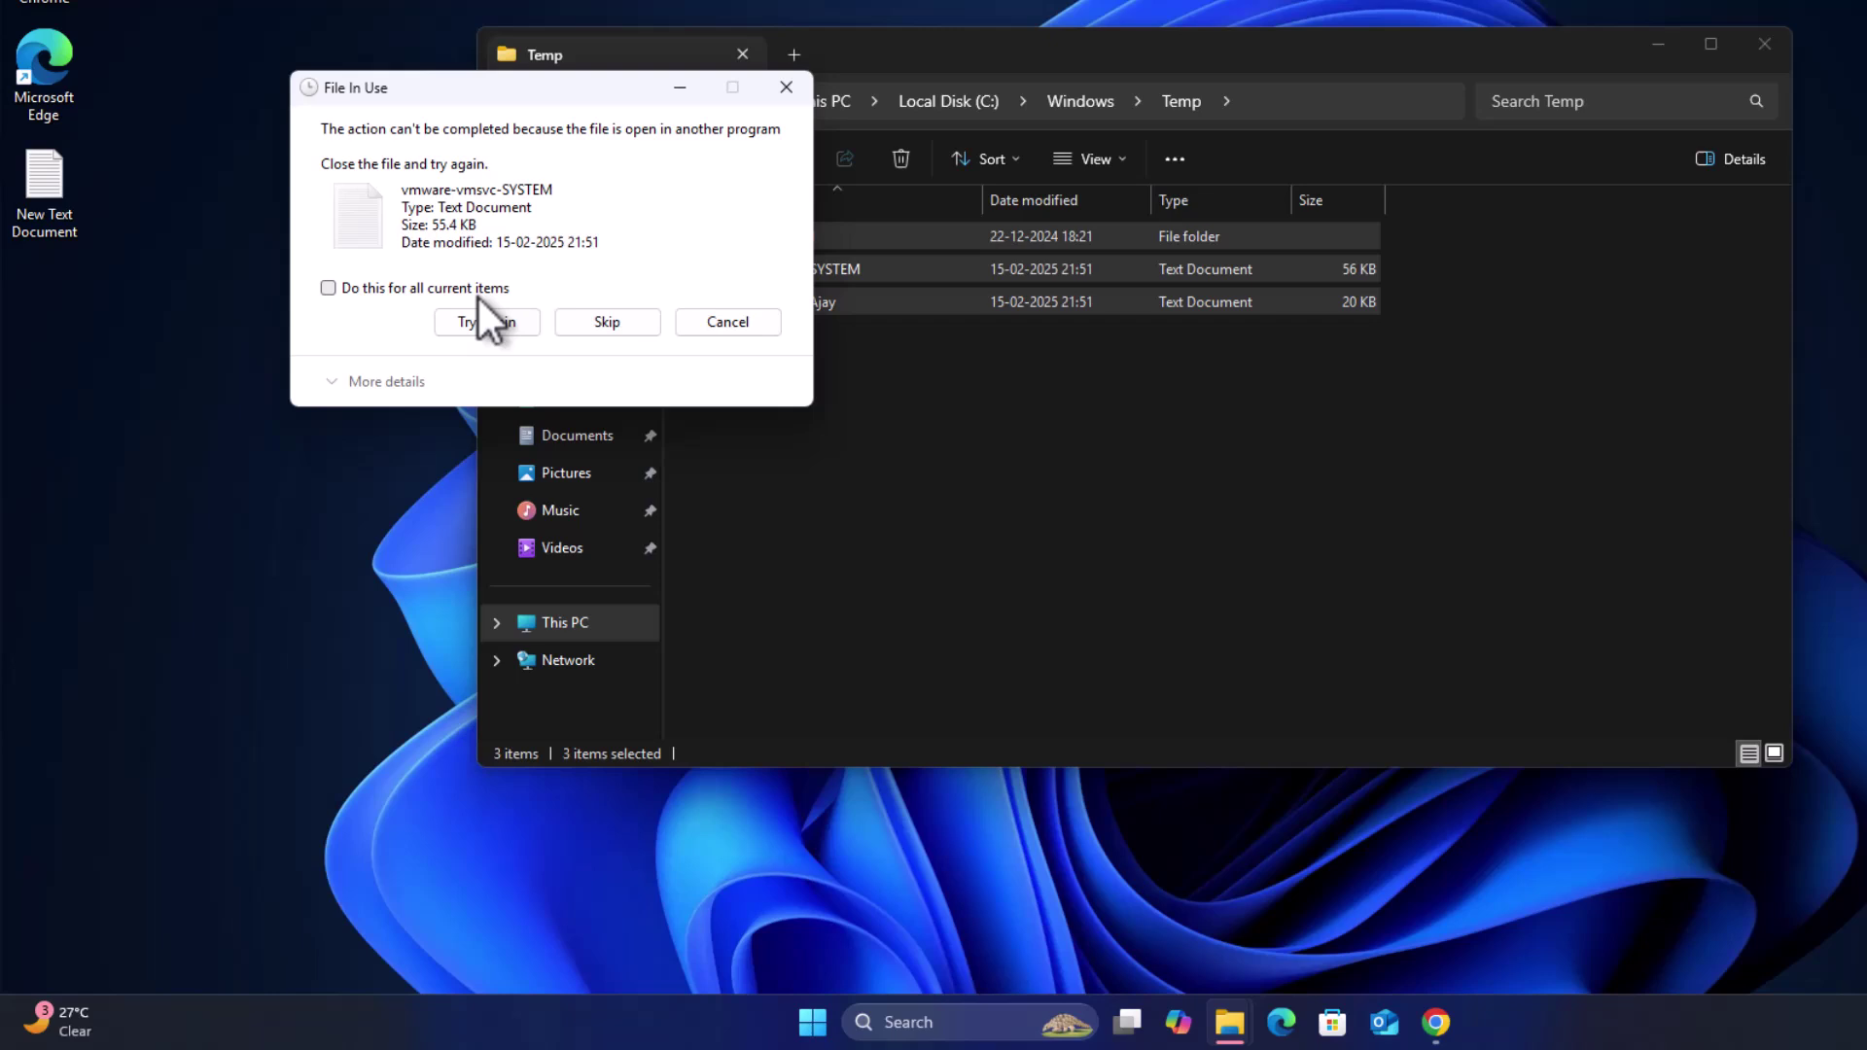
pyautogui.click(595, 321)
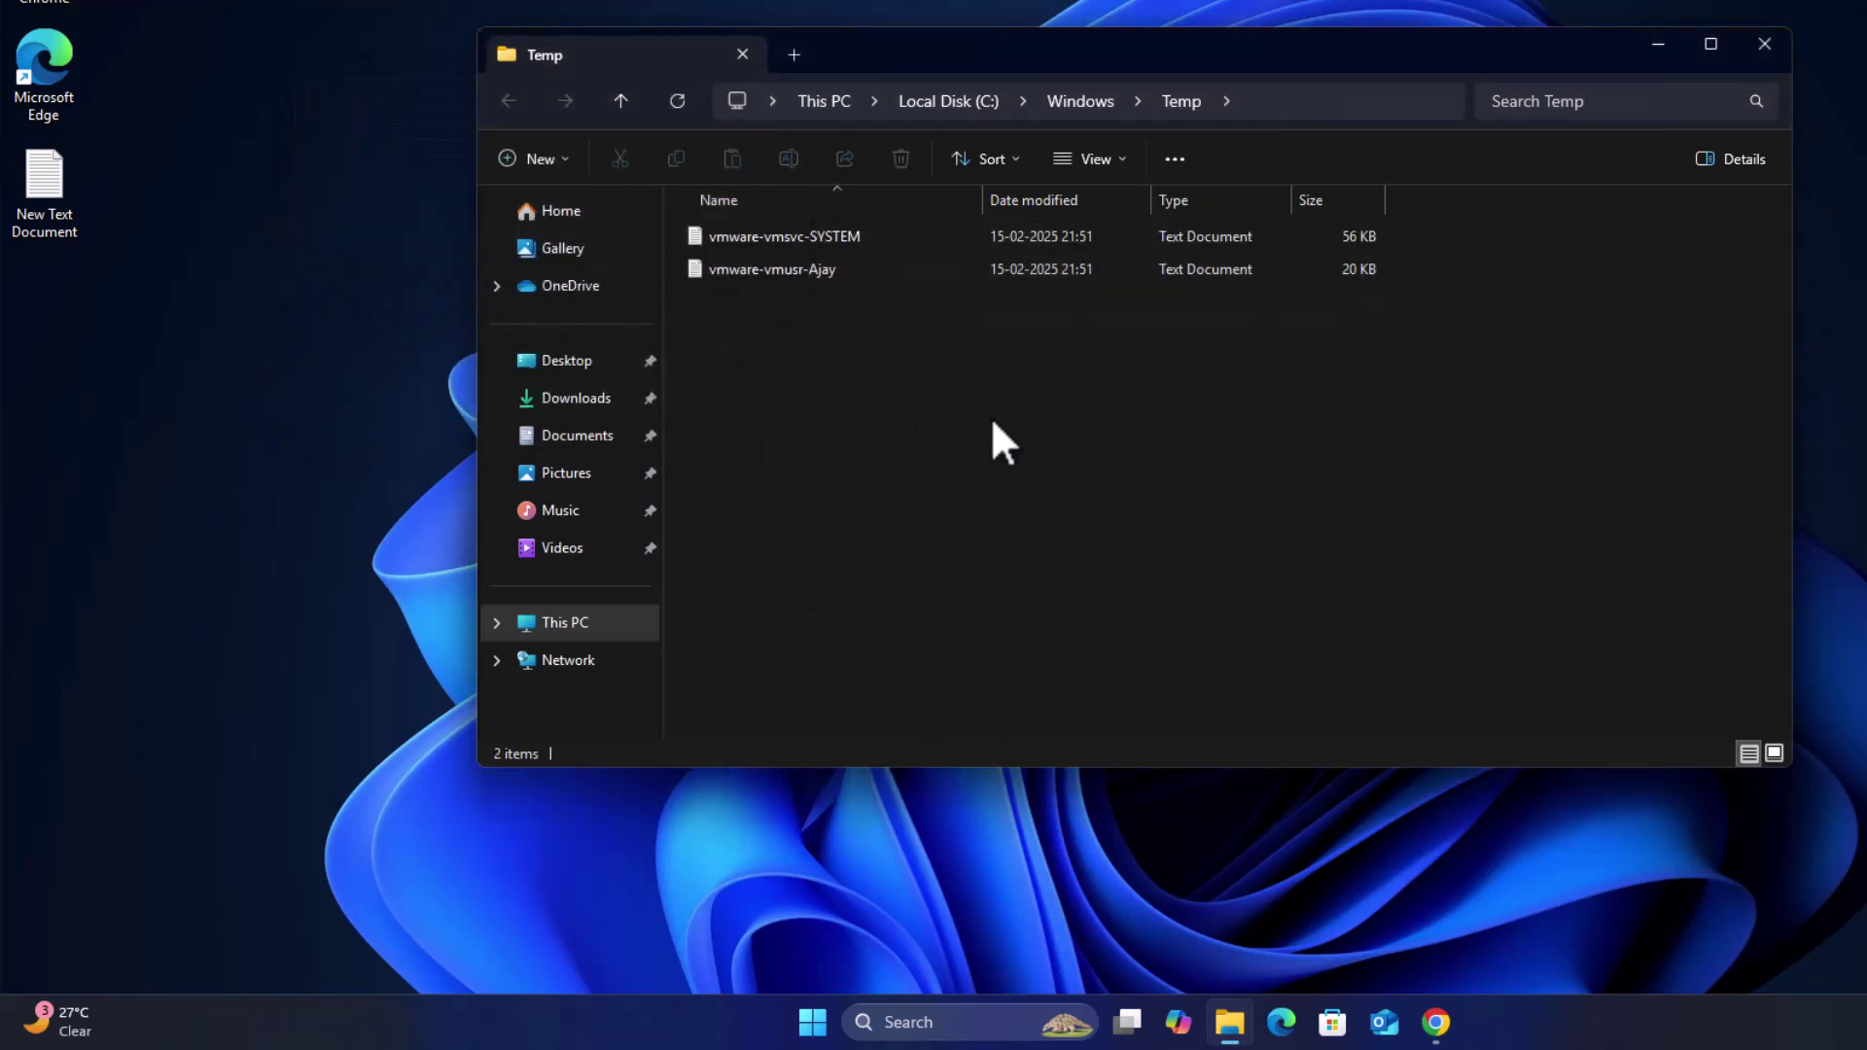
# Close the Windows Temp window and open the user's %temp% folder from Run.
pyautogui.click(1763, 42)
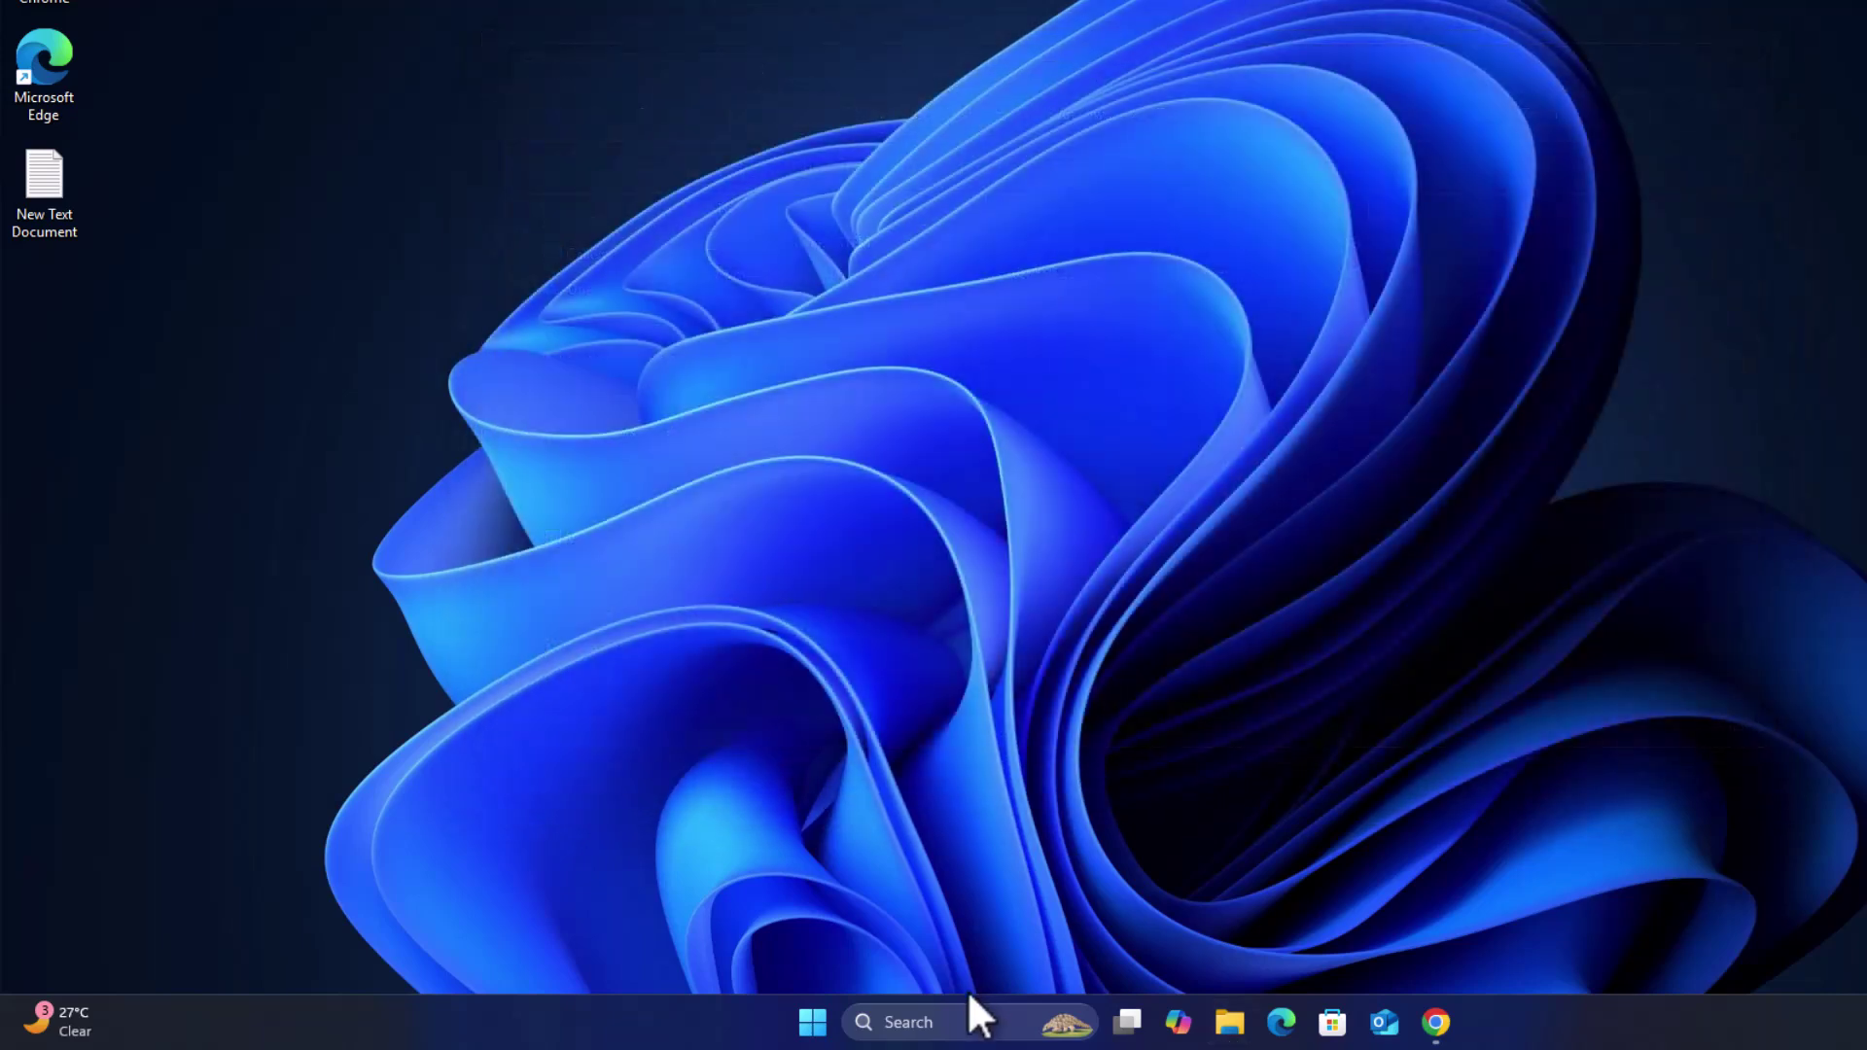
pyautogui.click(972, 1011)
pyautogui.write('run')
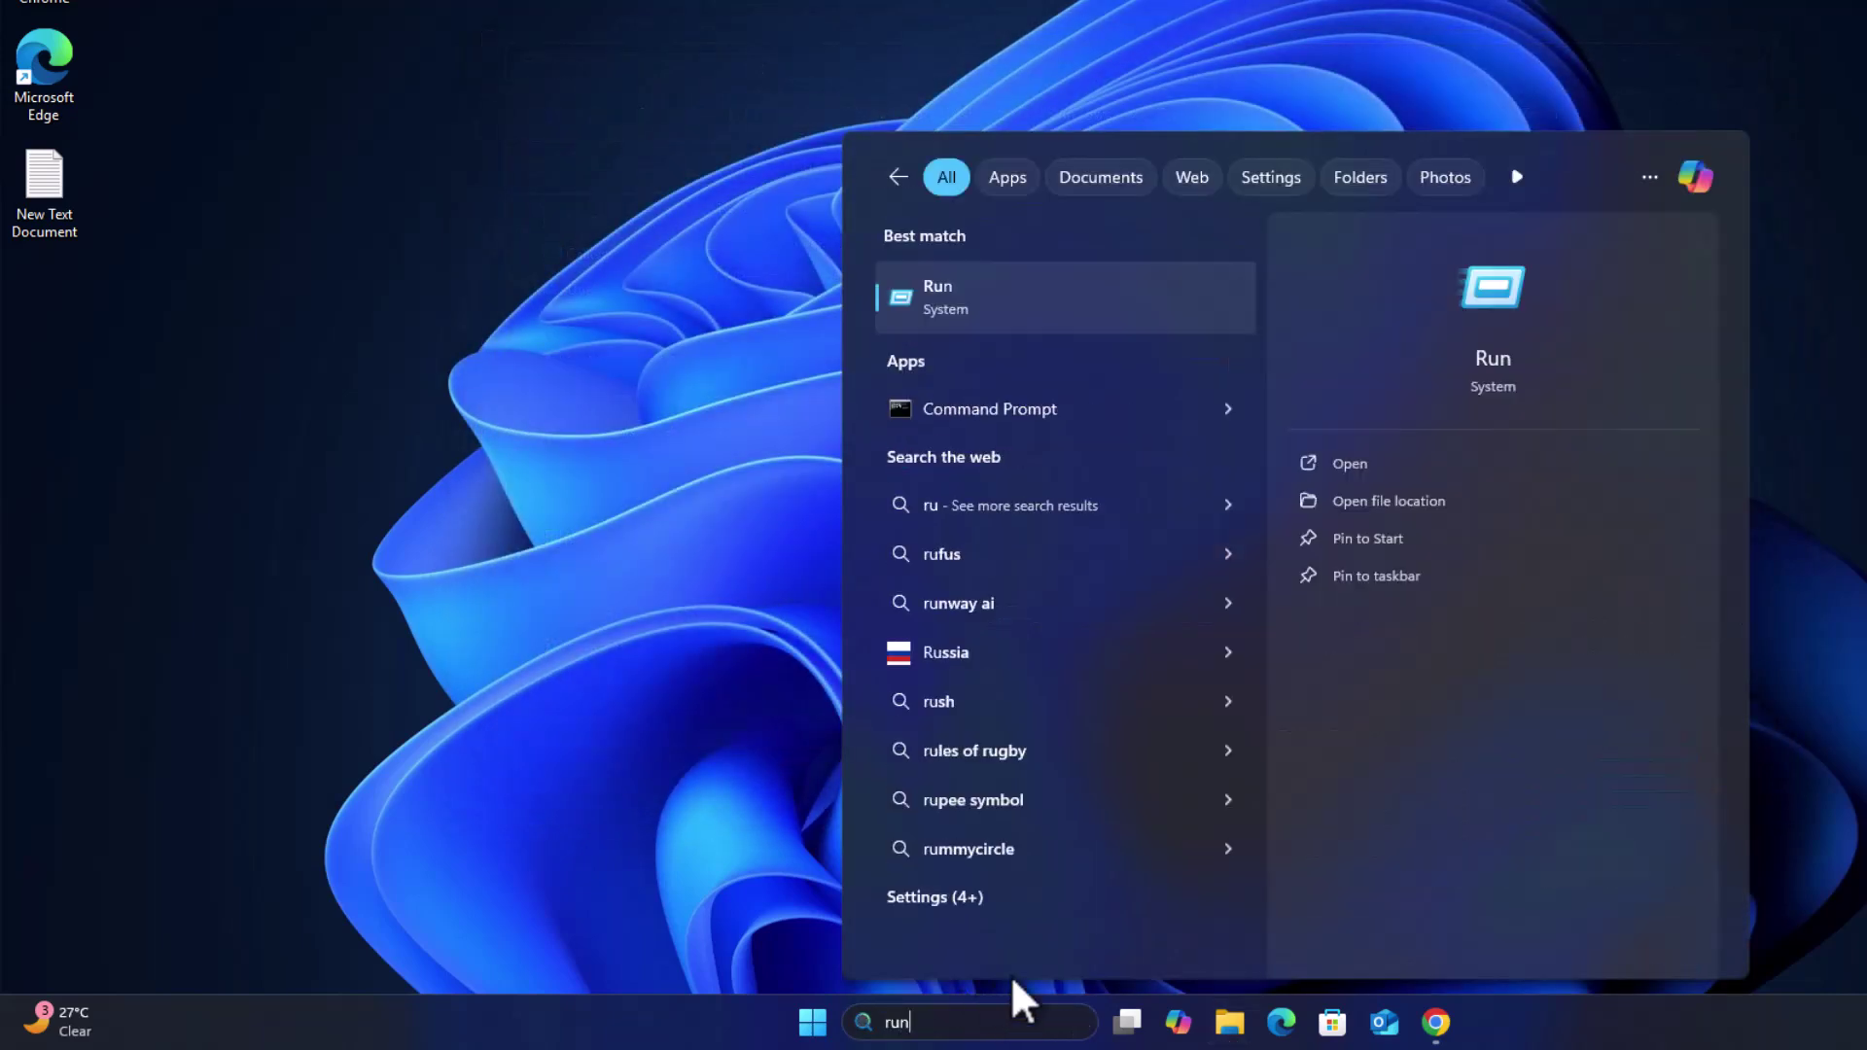
pyautogui.click(1019, 301)
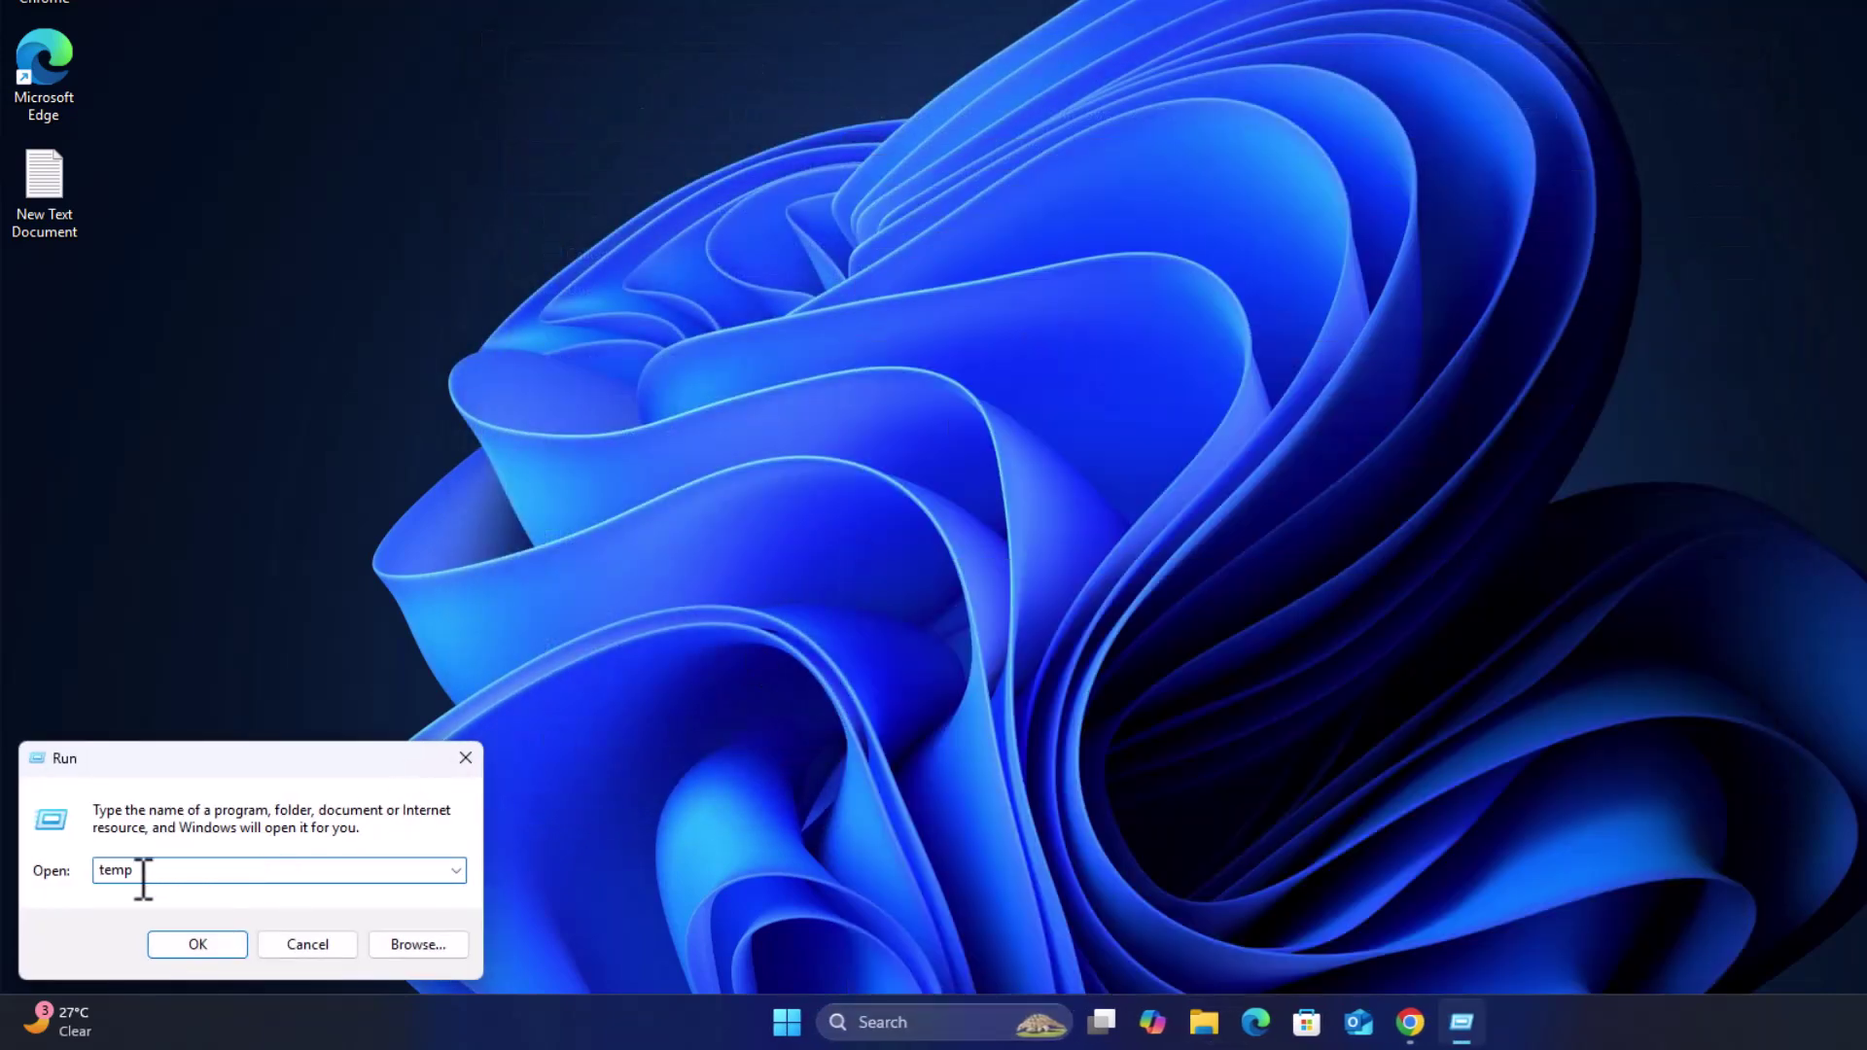
pyautogui.click(100, 869)
pyautogui.write('%')
pyautogui.write('%')
pyautogui.click(214, 942)
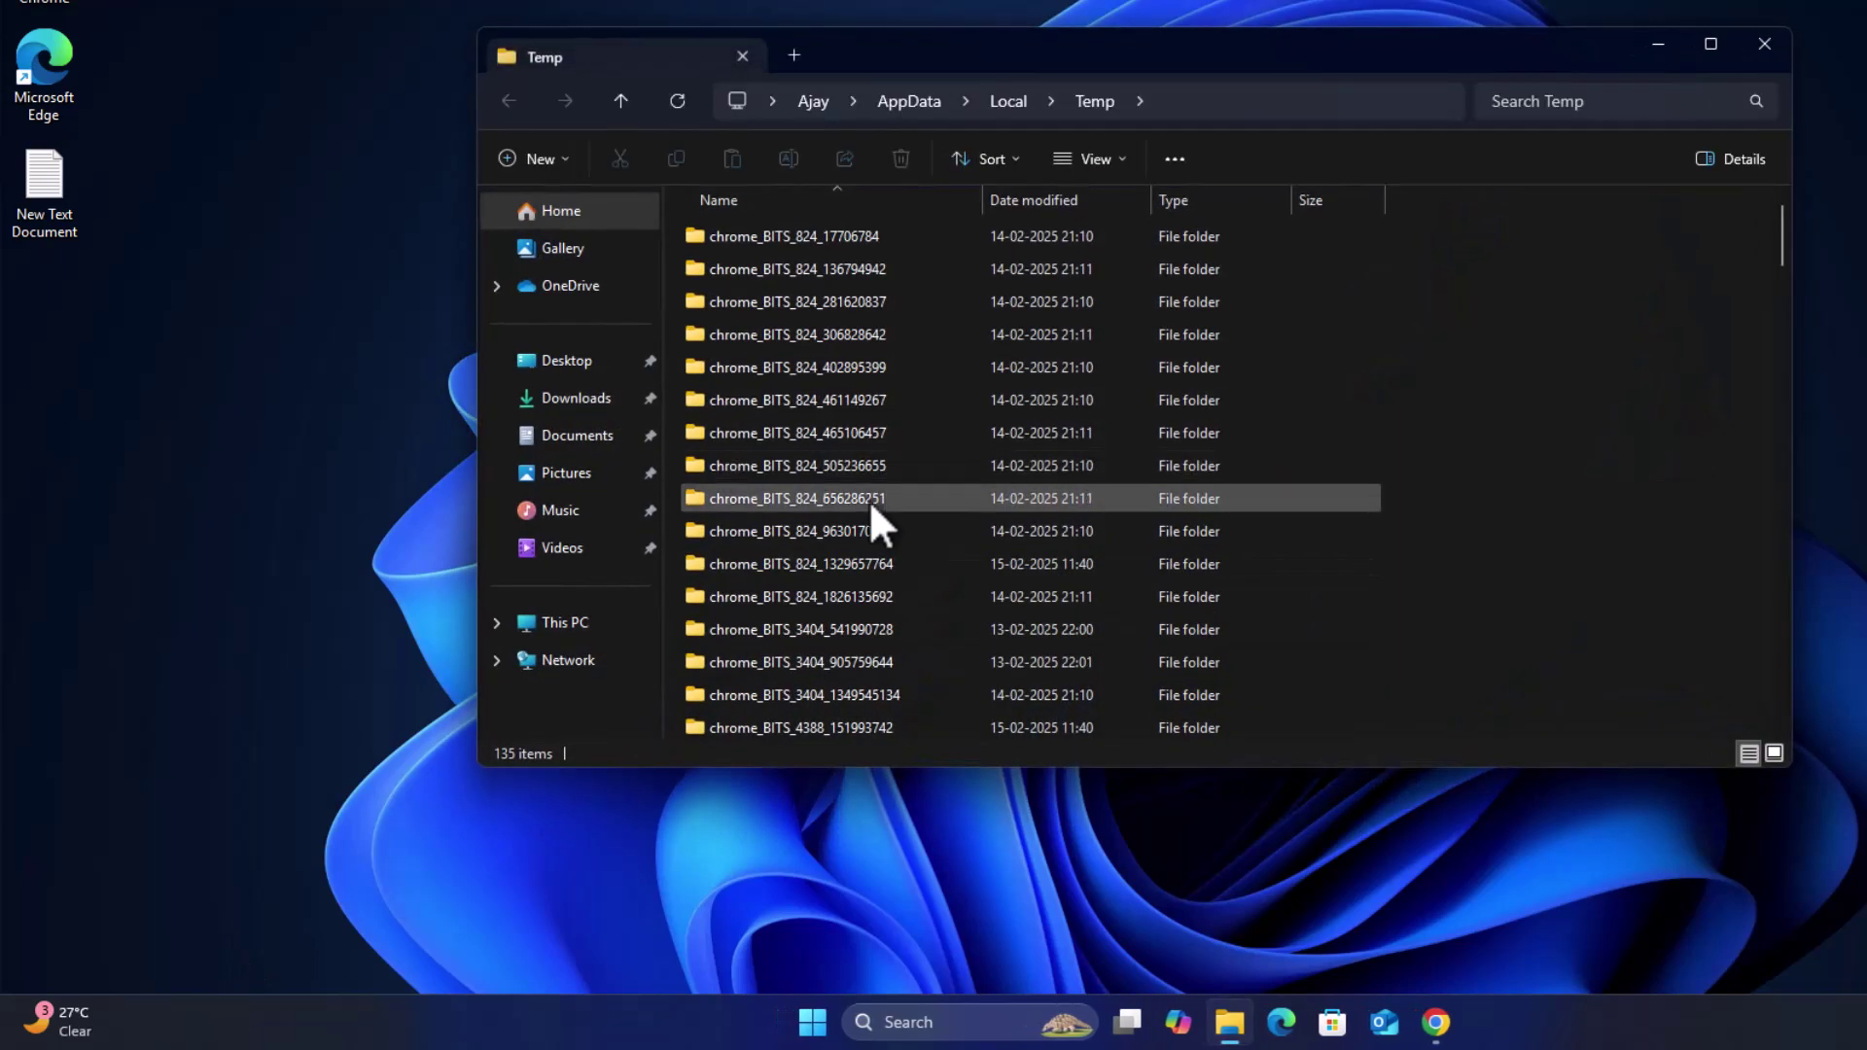
# Permanently delete all 135 items, skipping files Chrome has open, and close the window.
pyautogui.click(861, 505)
pyautogui.hotkey('ctrl', 'a')
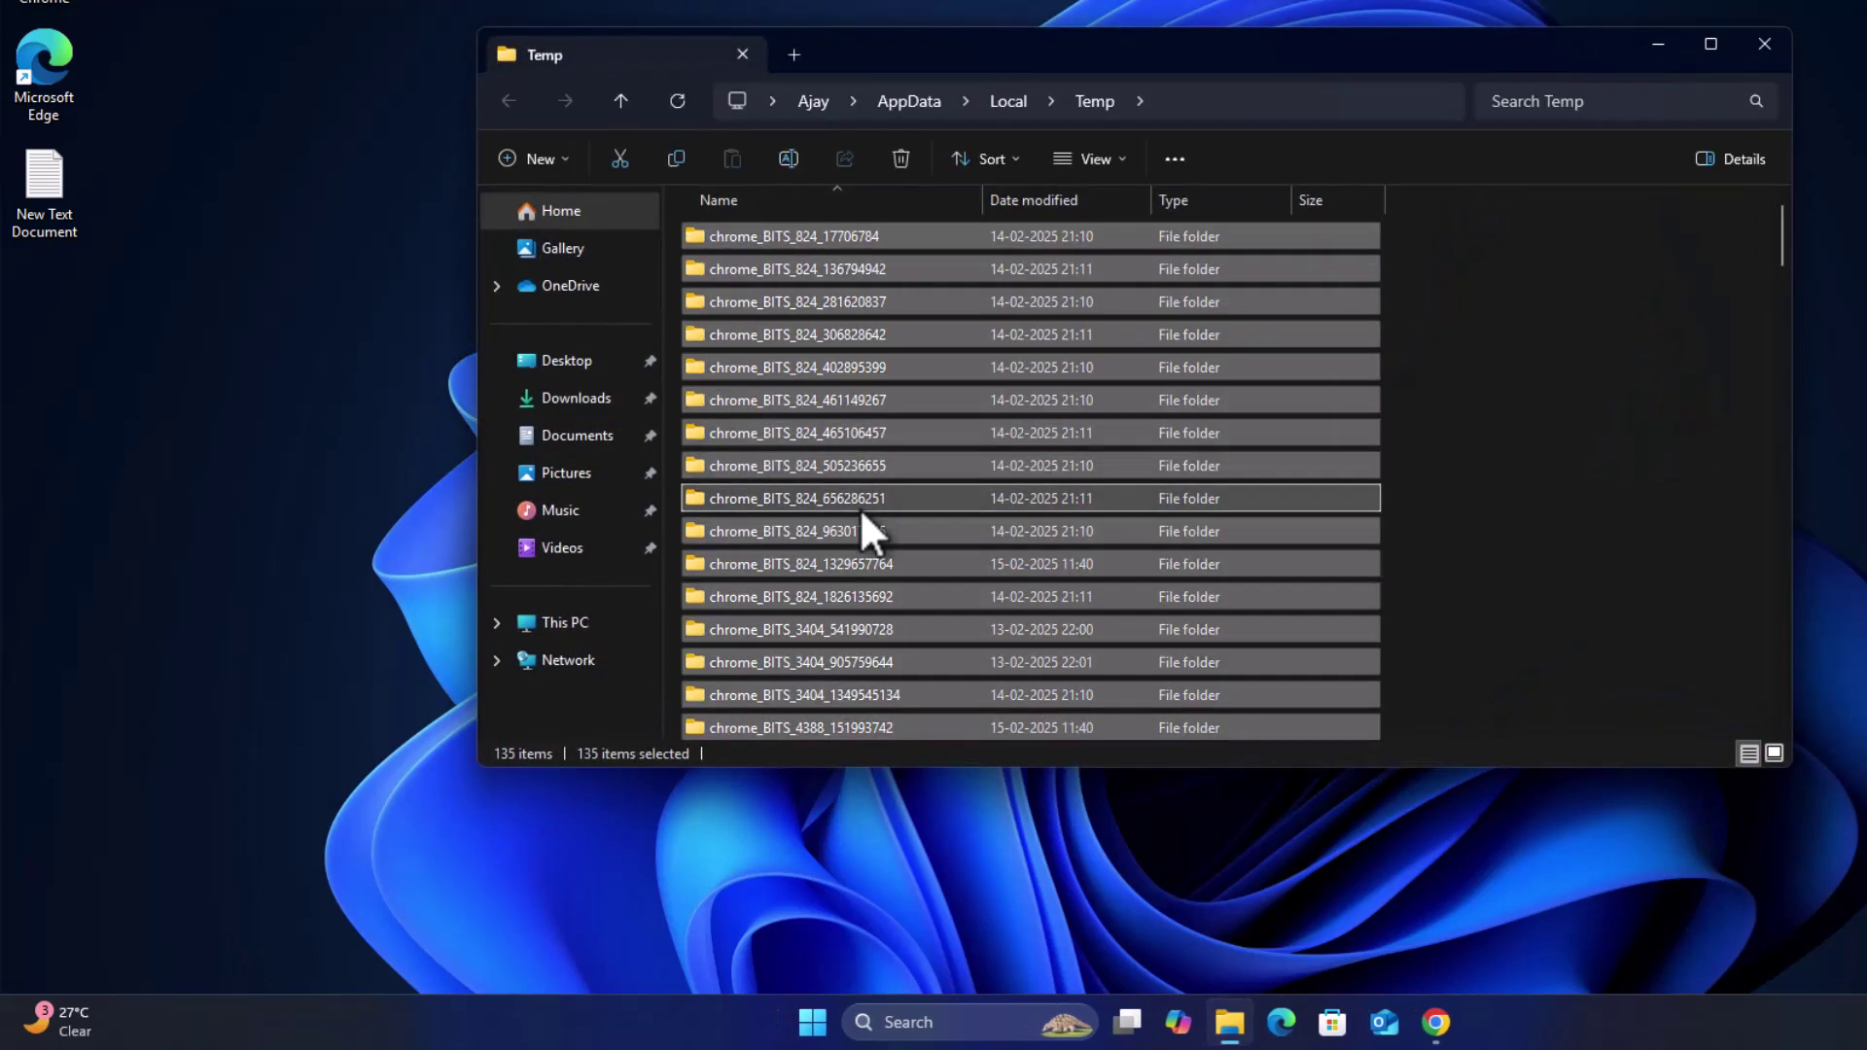
pyautogui.hotkey('shift', 'Delete')
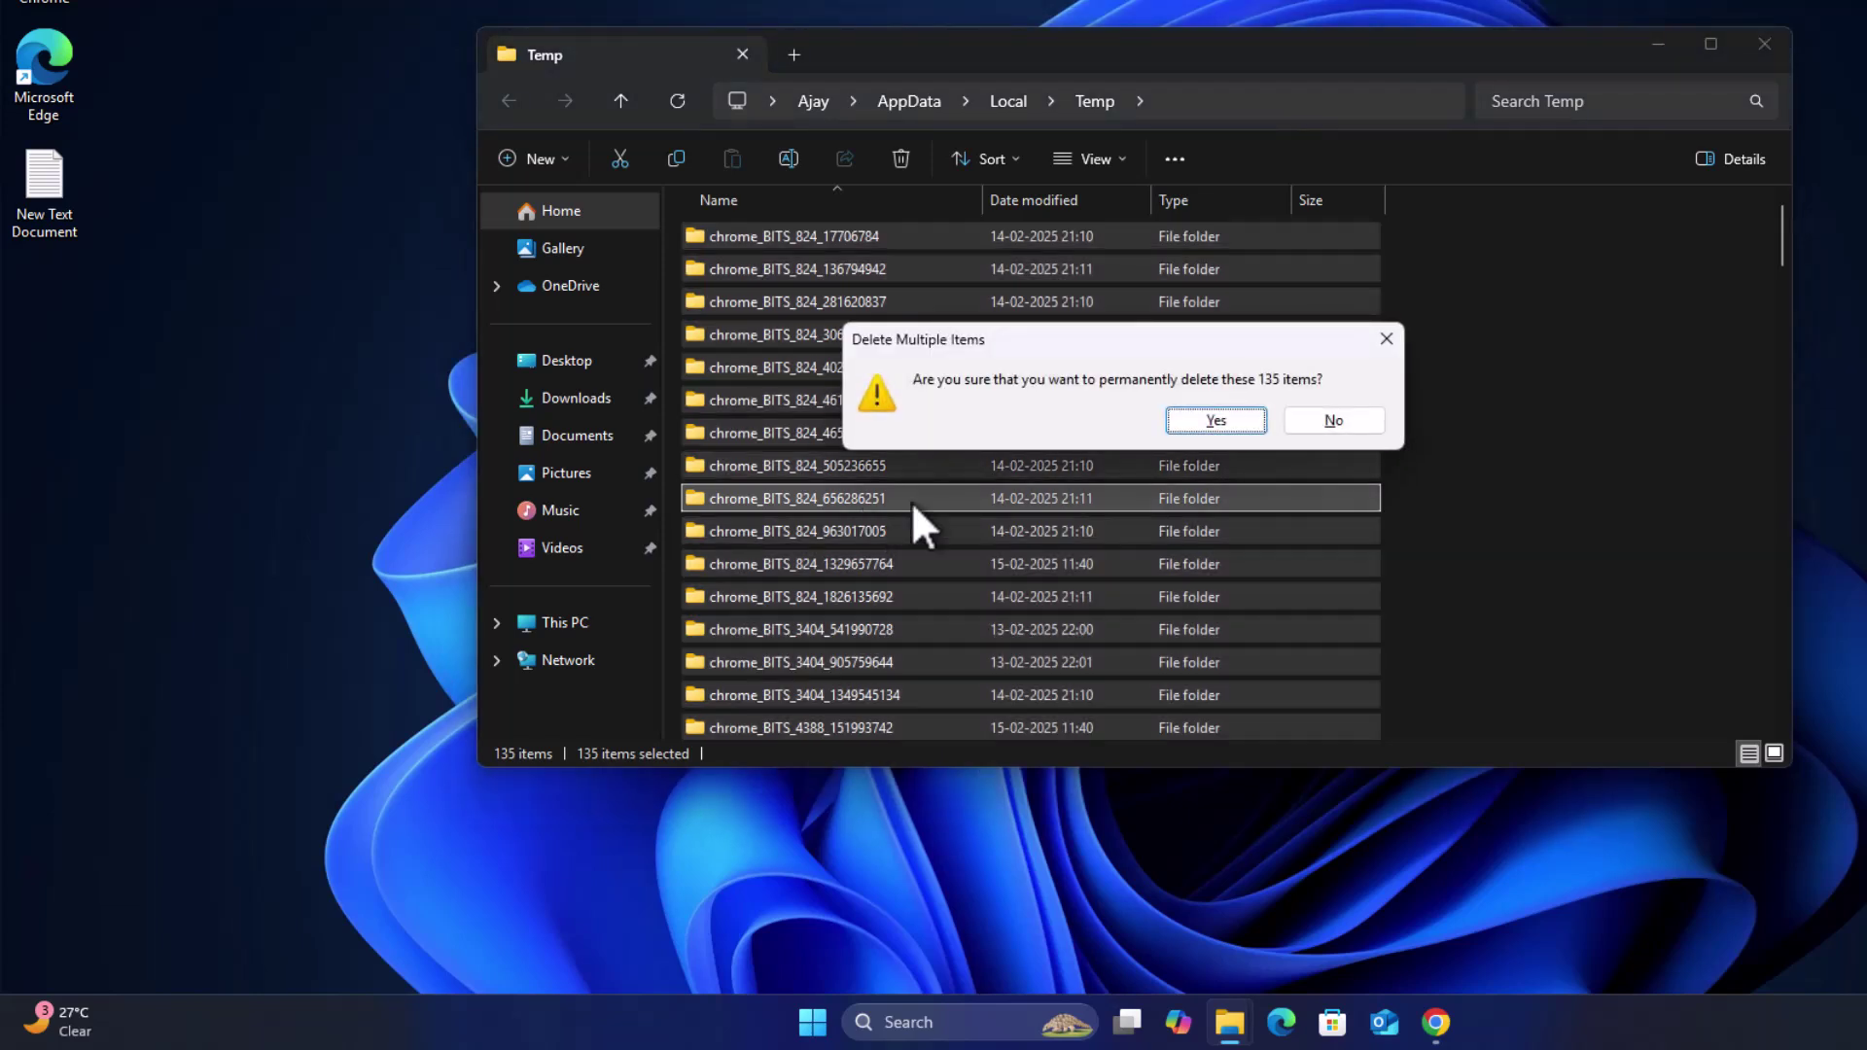
pyautogui.click(1216, 421)
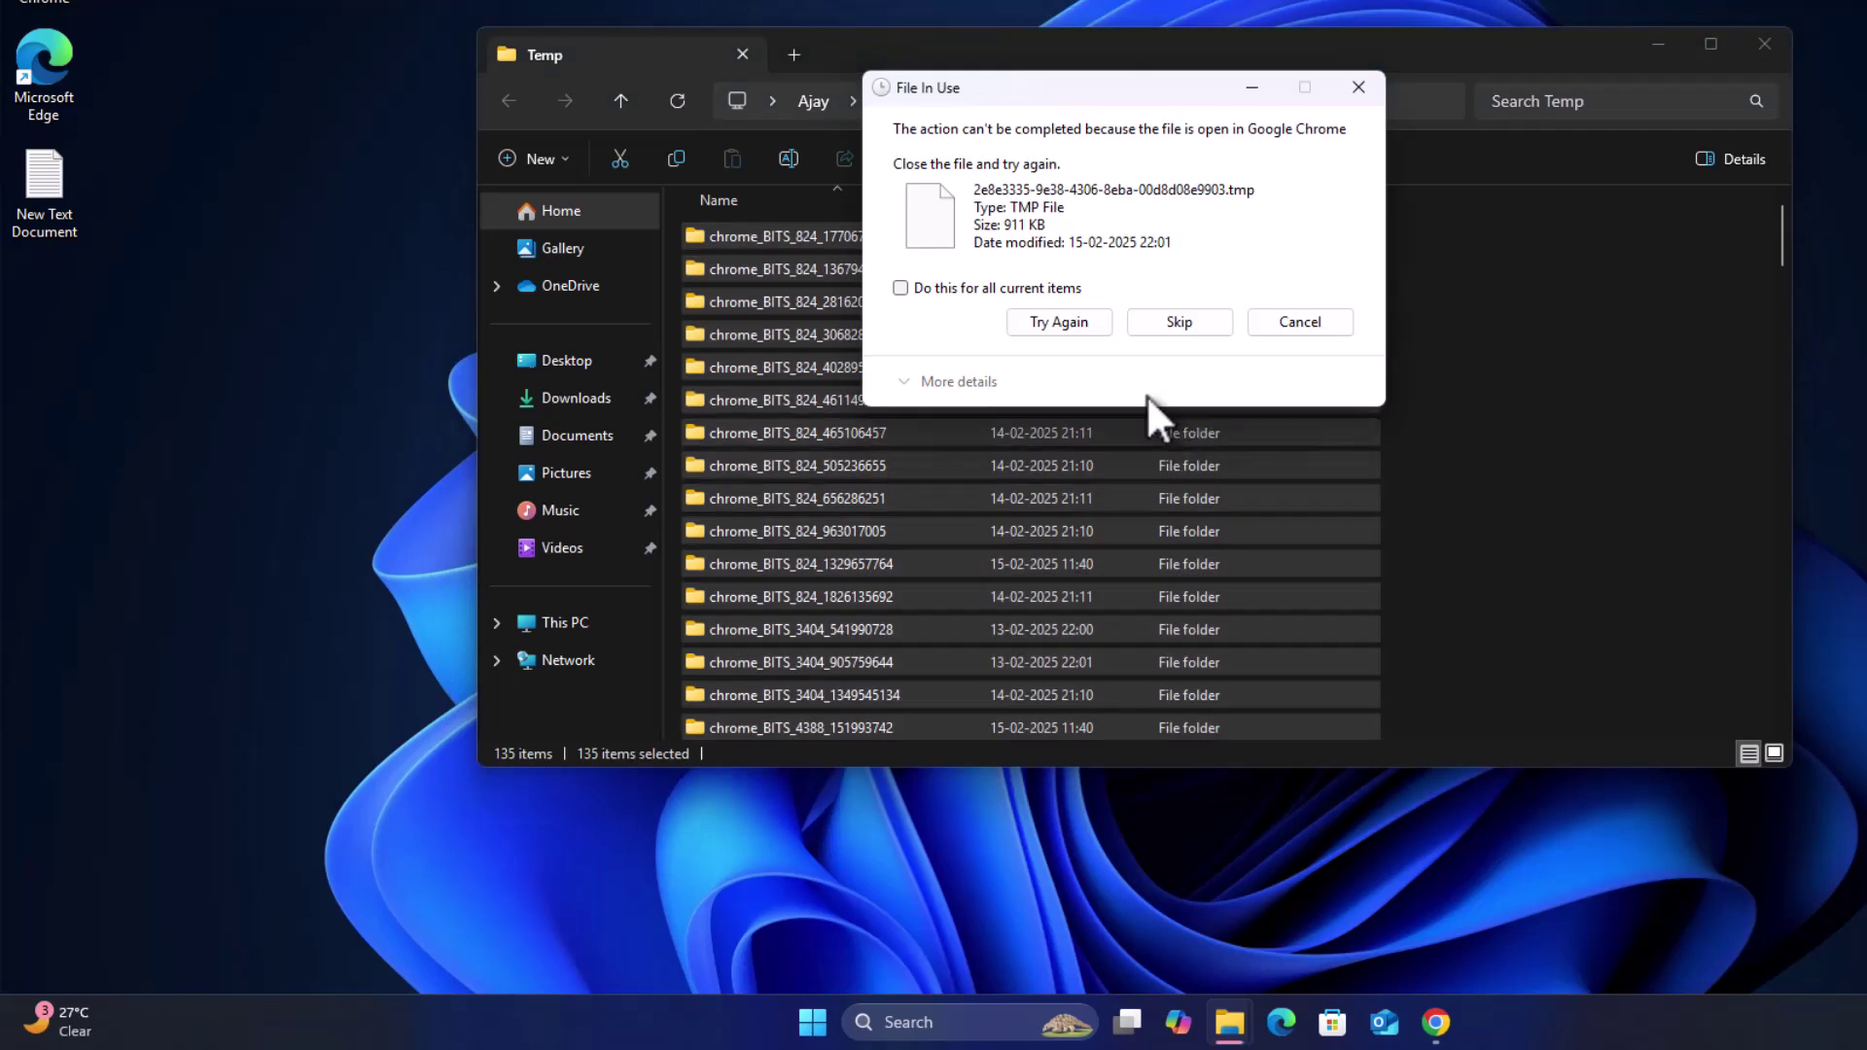
pyautogui.click(901, 288)
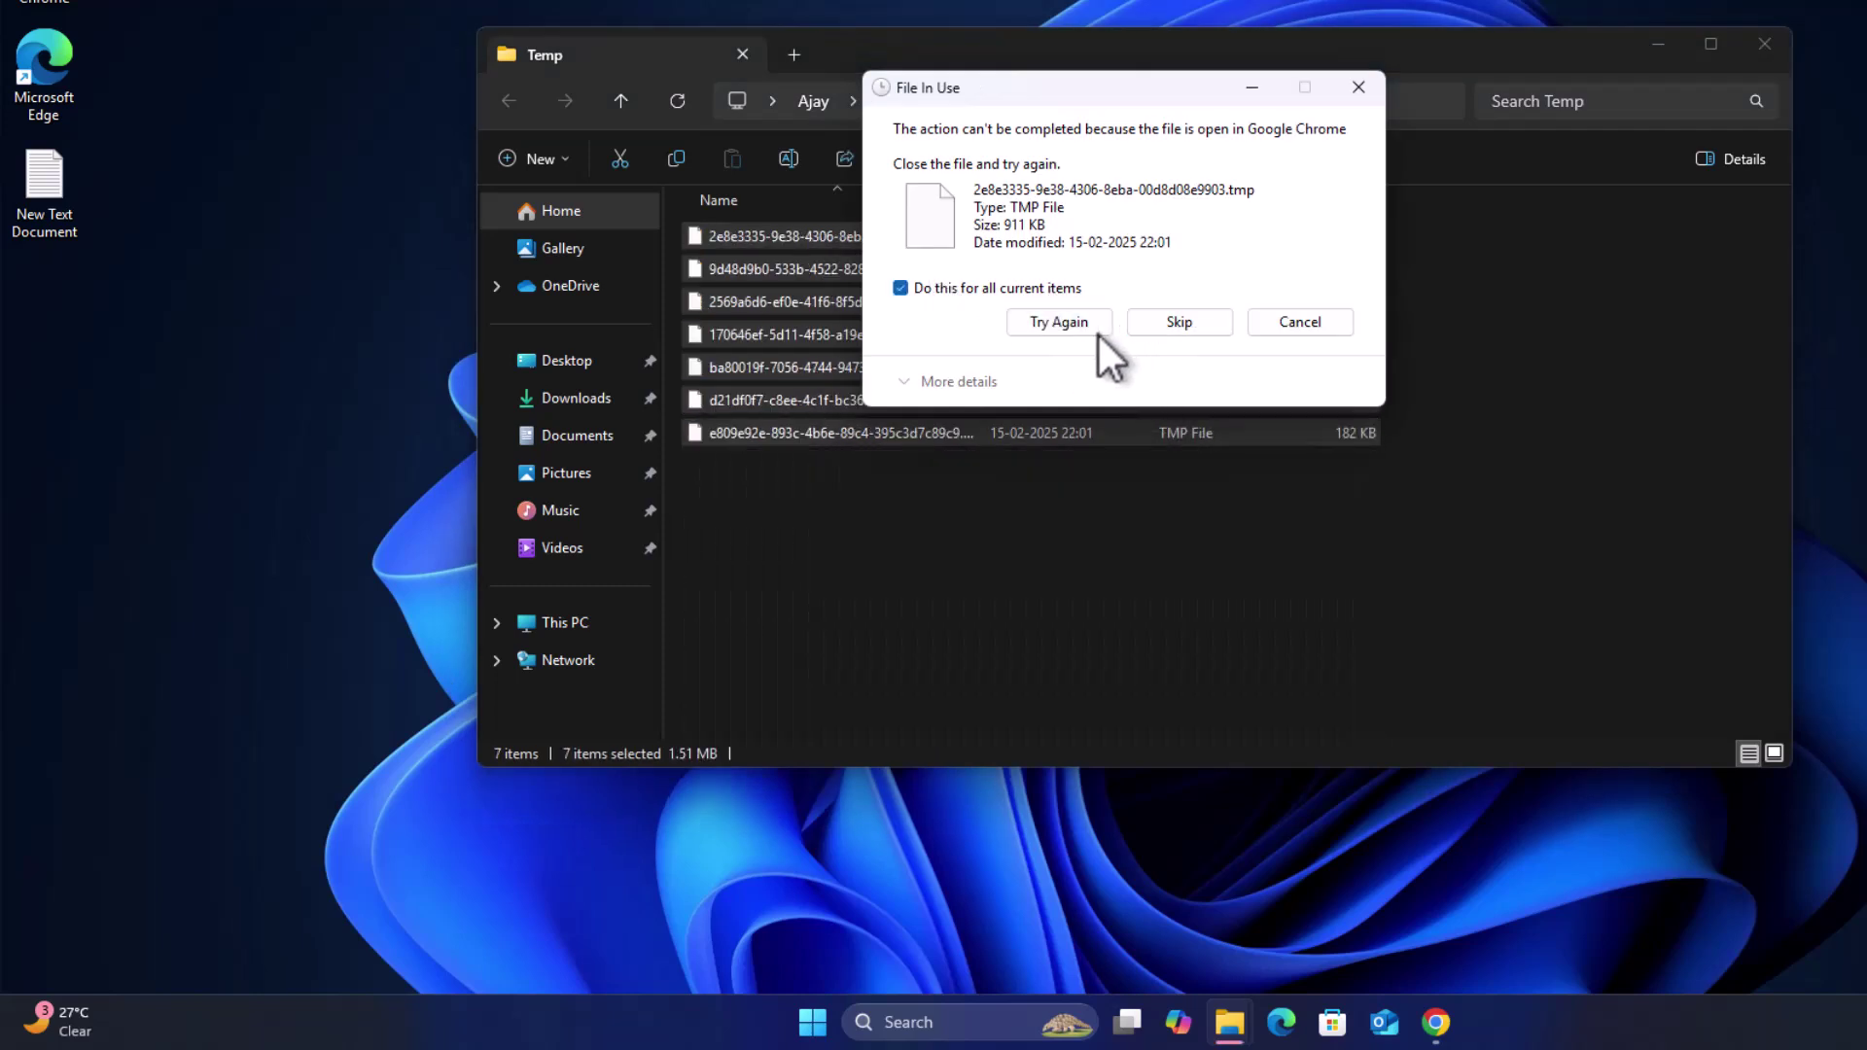
pyautogui.click(1193, 329)
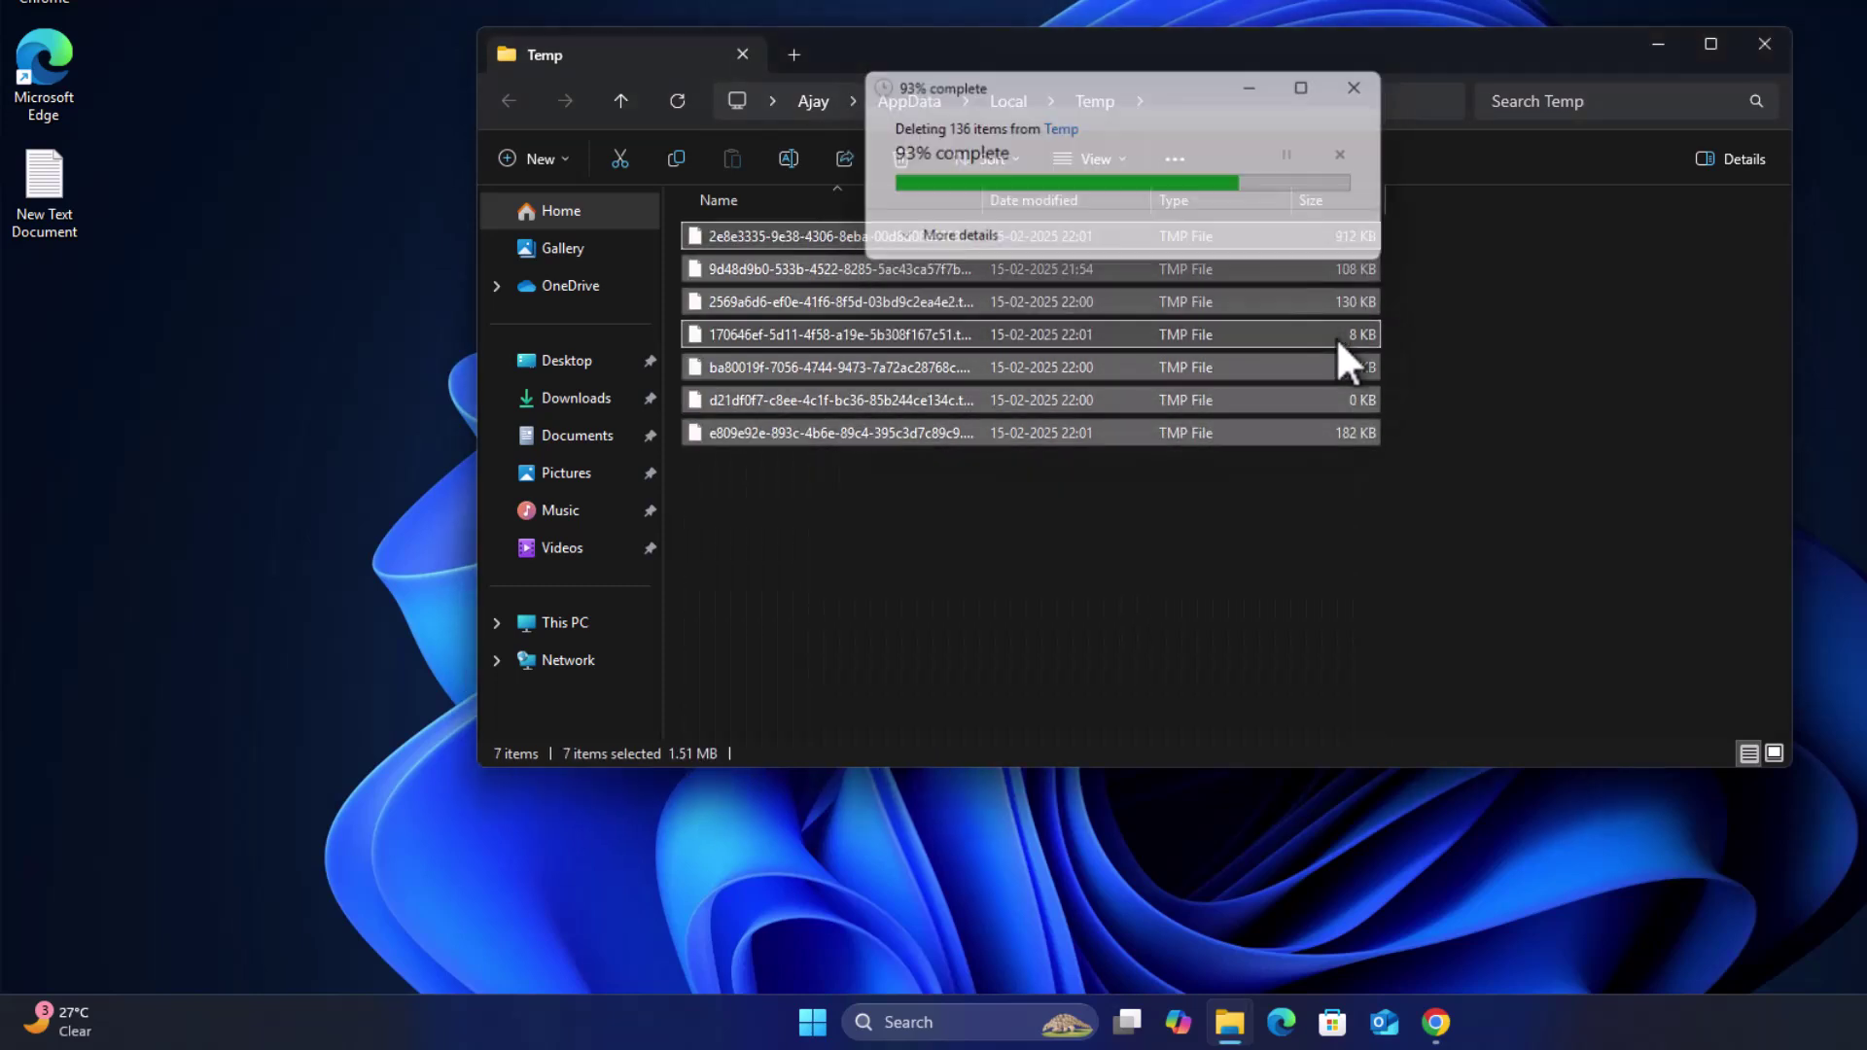
pyautogui.click(1764, 44)
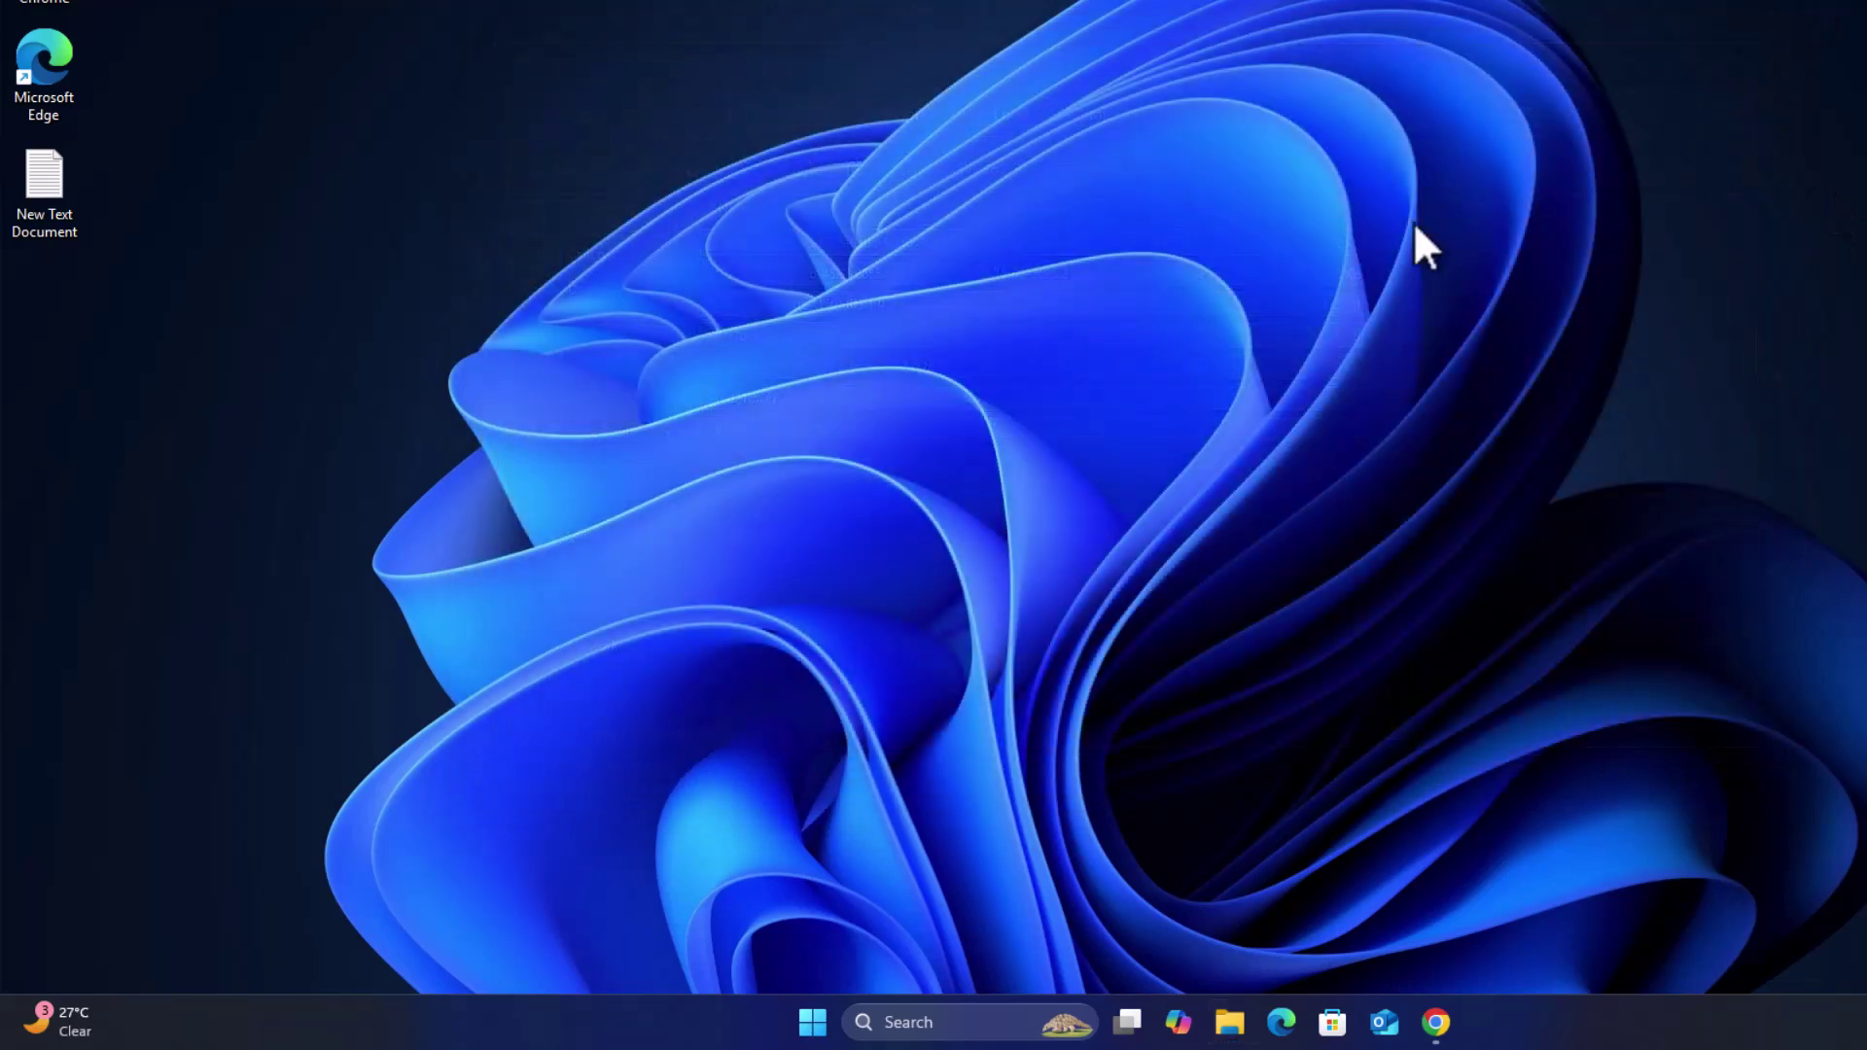
# Open the Windows Prefetch folder by running 'prefetch', granting folder access.
pyautogui.click(1020, 1019)
pyautogui.write('r')
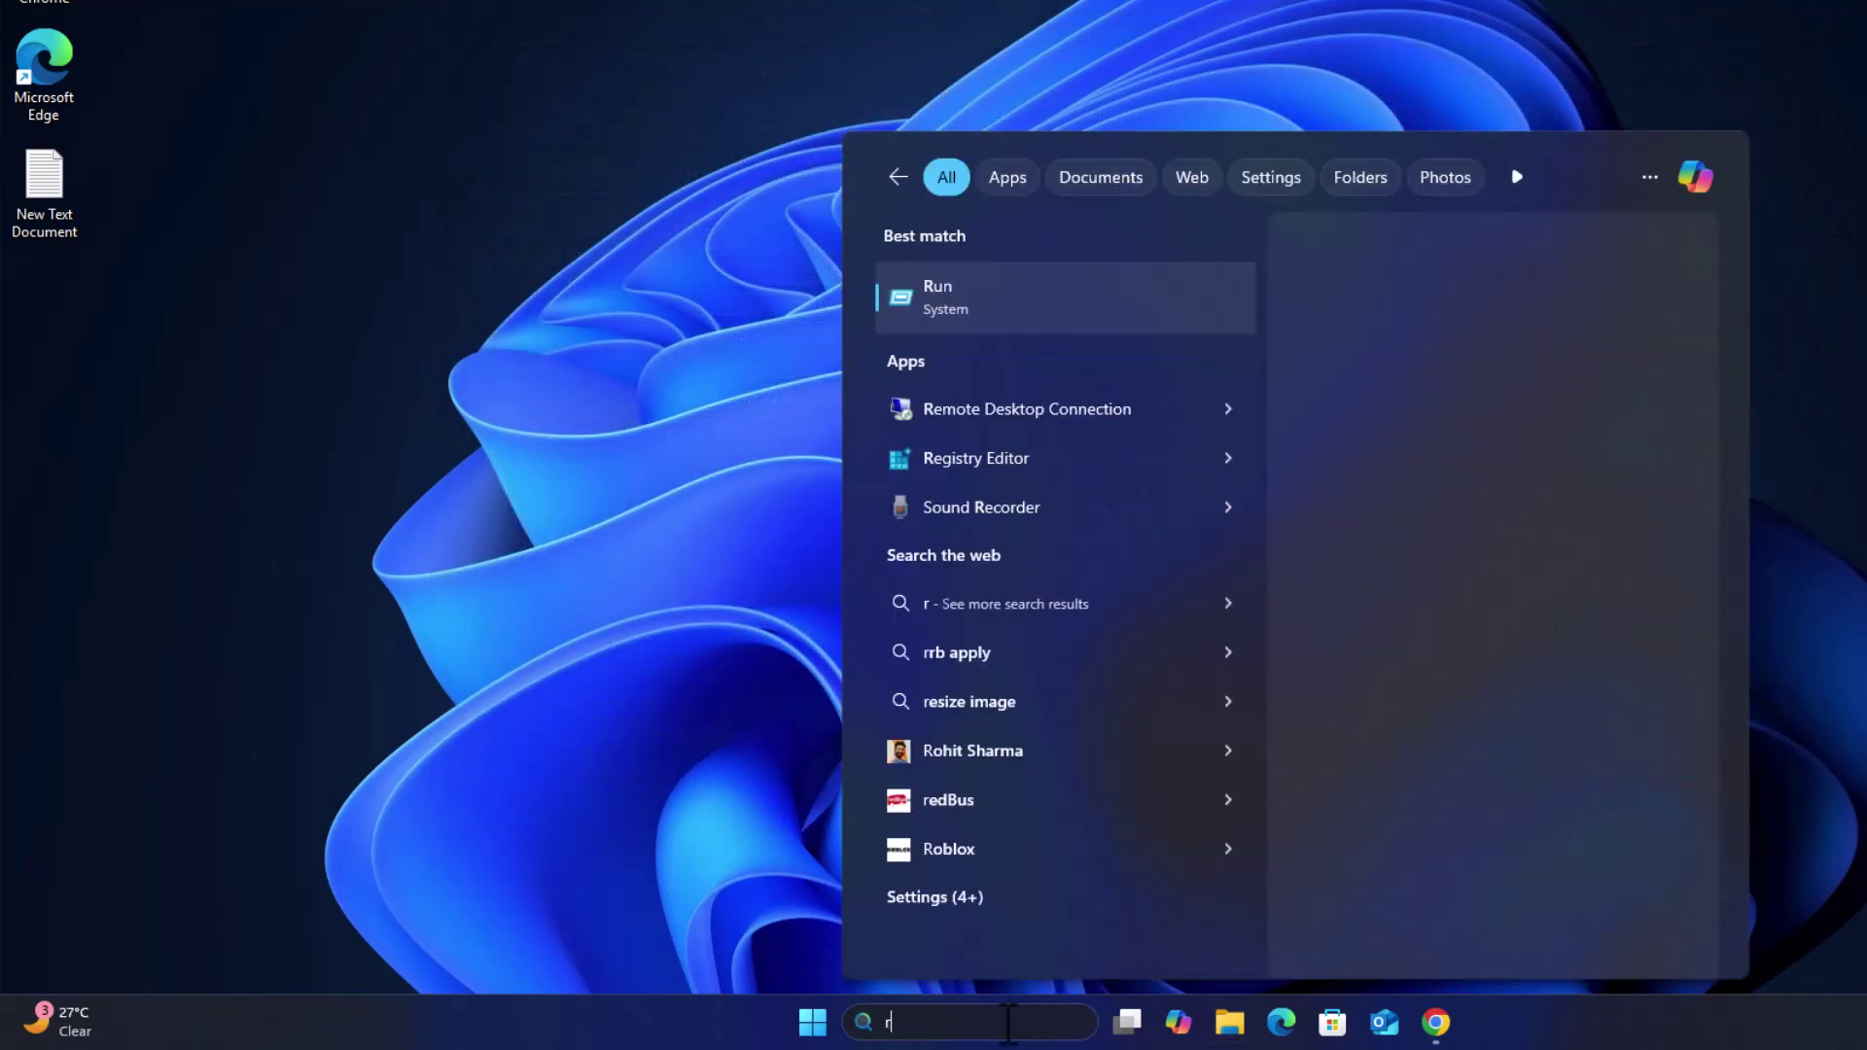
pyautogui.write('un')
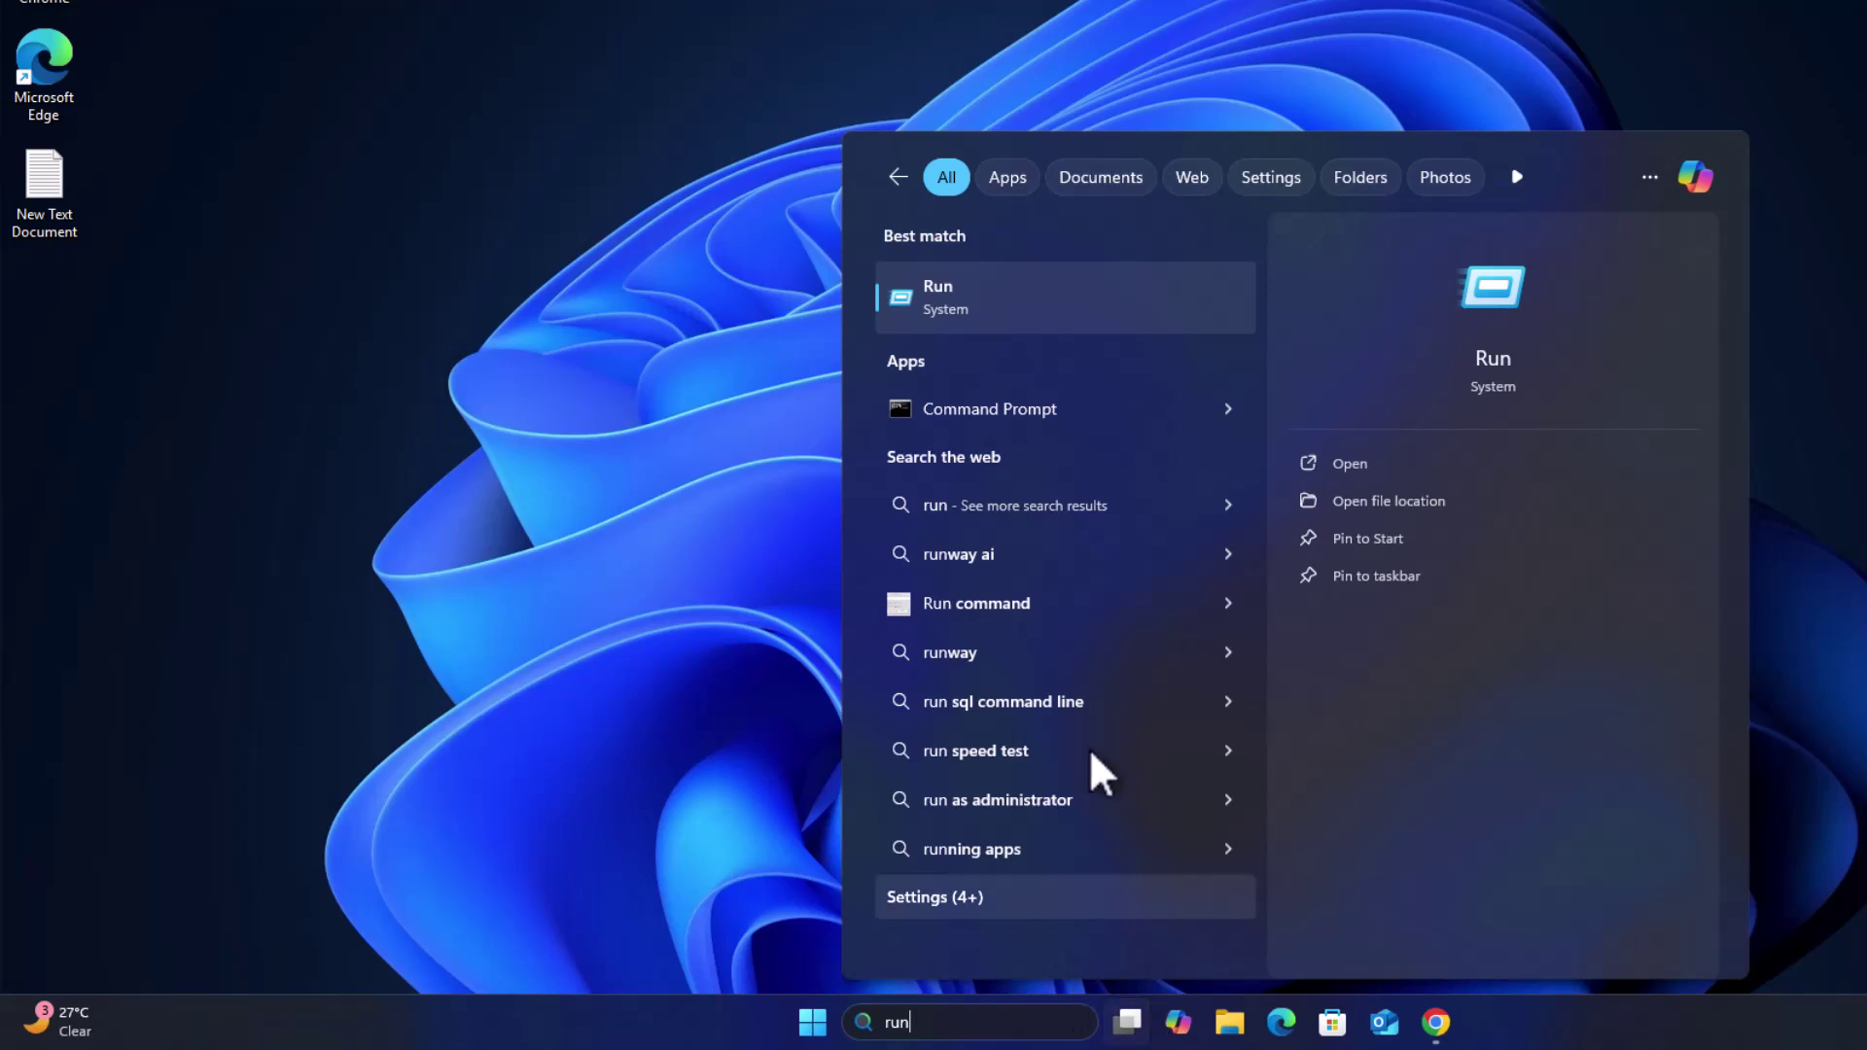
pyautogui.click(1023, 324)
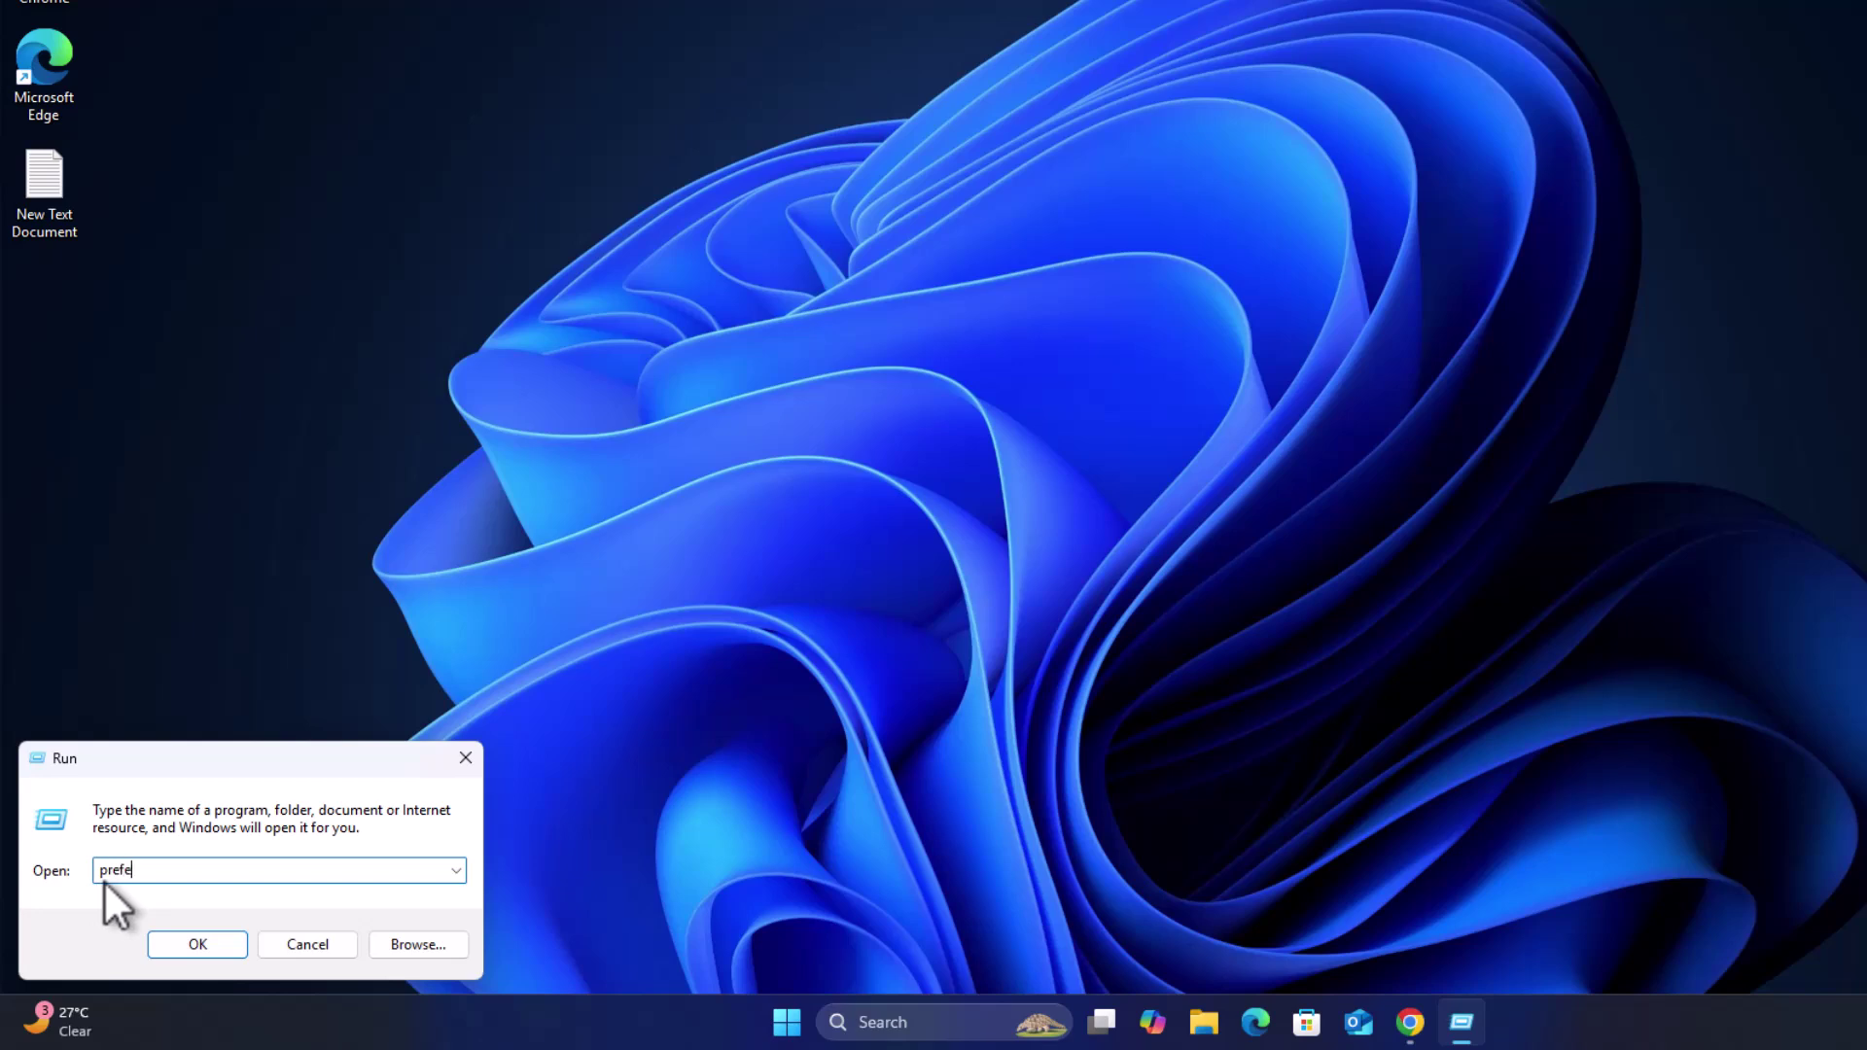
pyautogui.write('prefetch')
pyautogui.click(190, 939)
pyautogui.click(1181, 433)
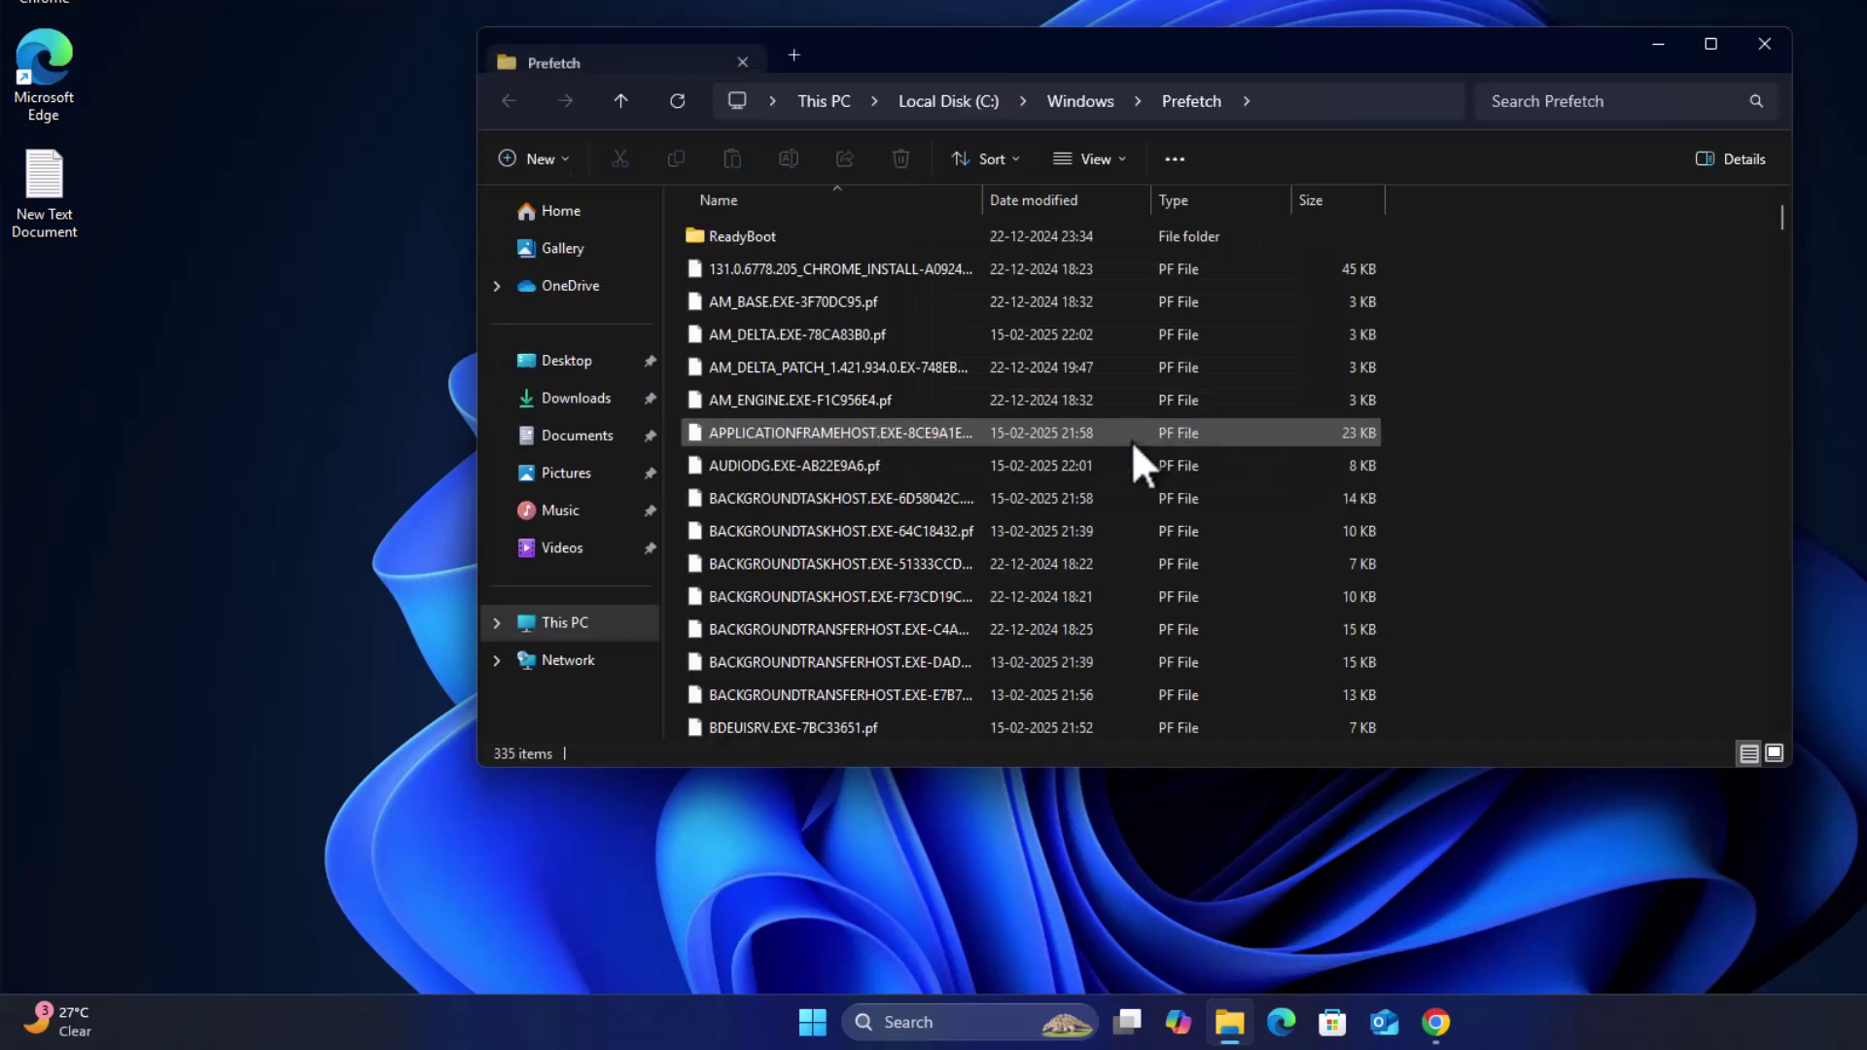
# Permanently delete all 335 Prefetch items and close the folder.
pyautogui.click(1014, 406)
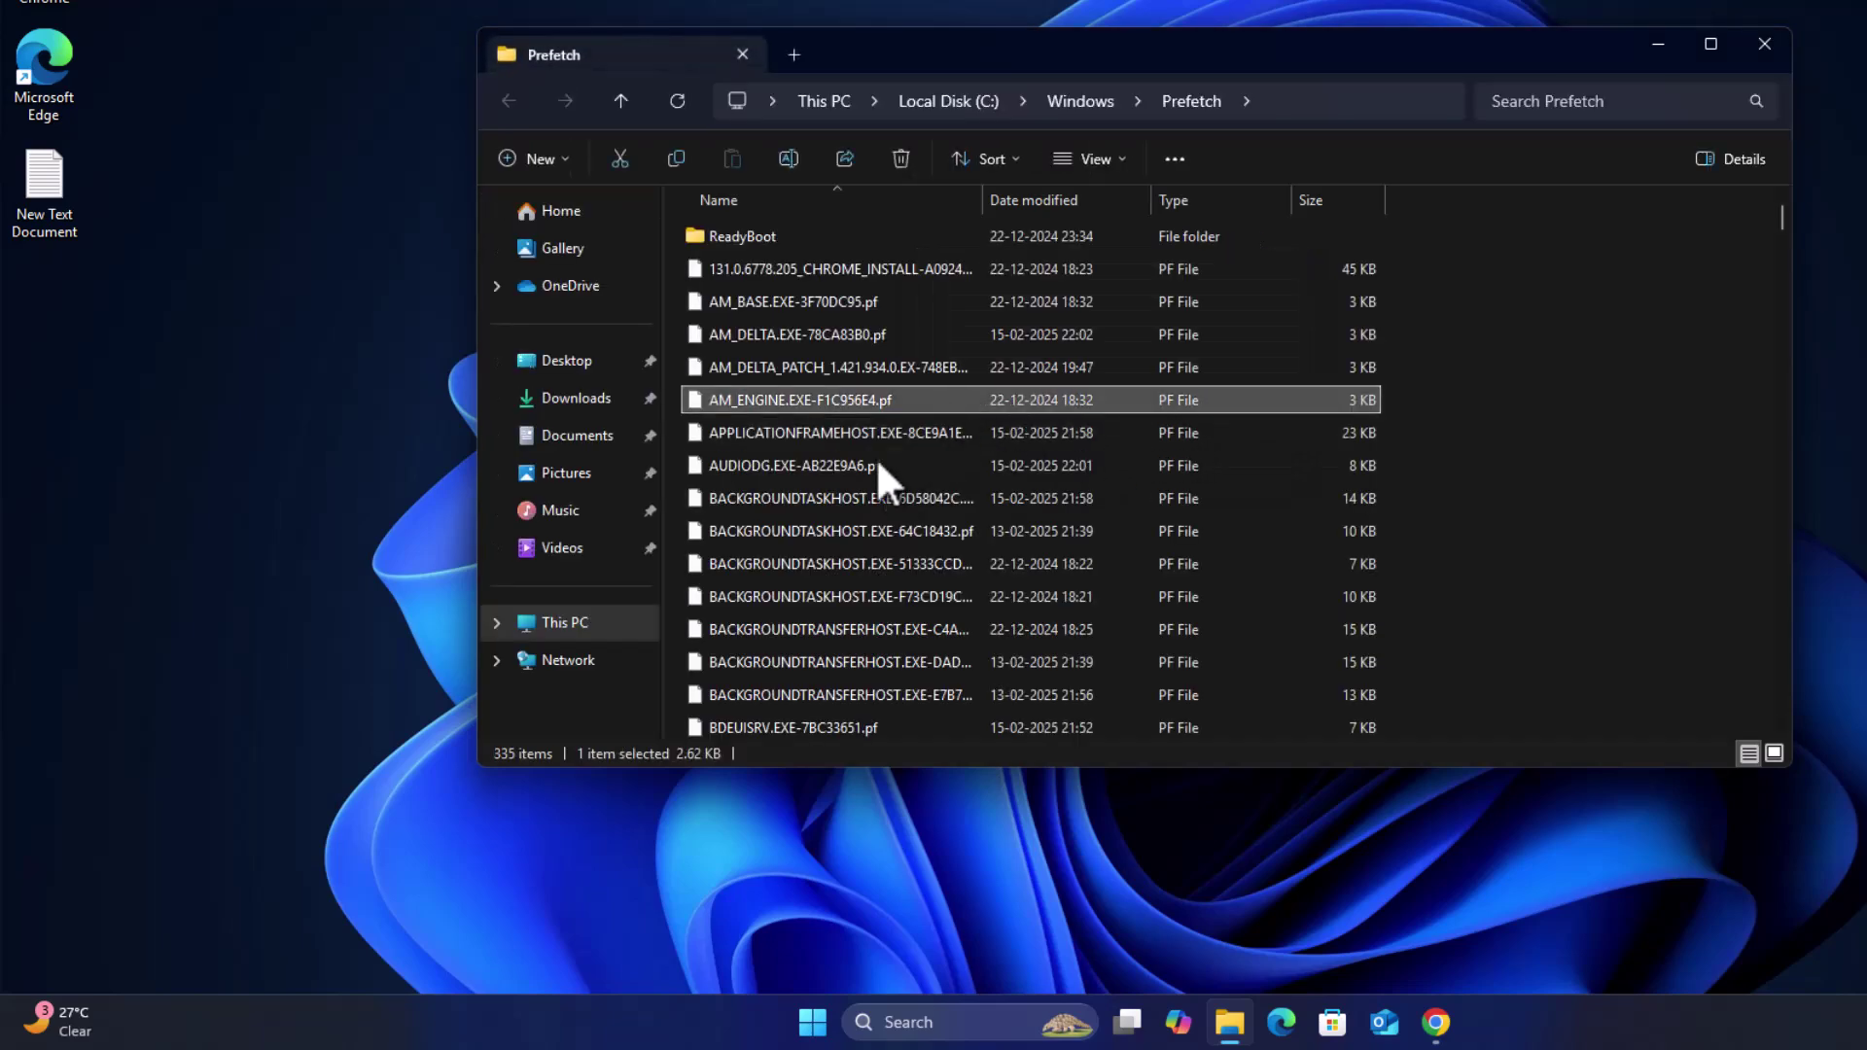
pyautogui.hotkey('ctrl', 'a')
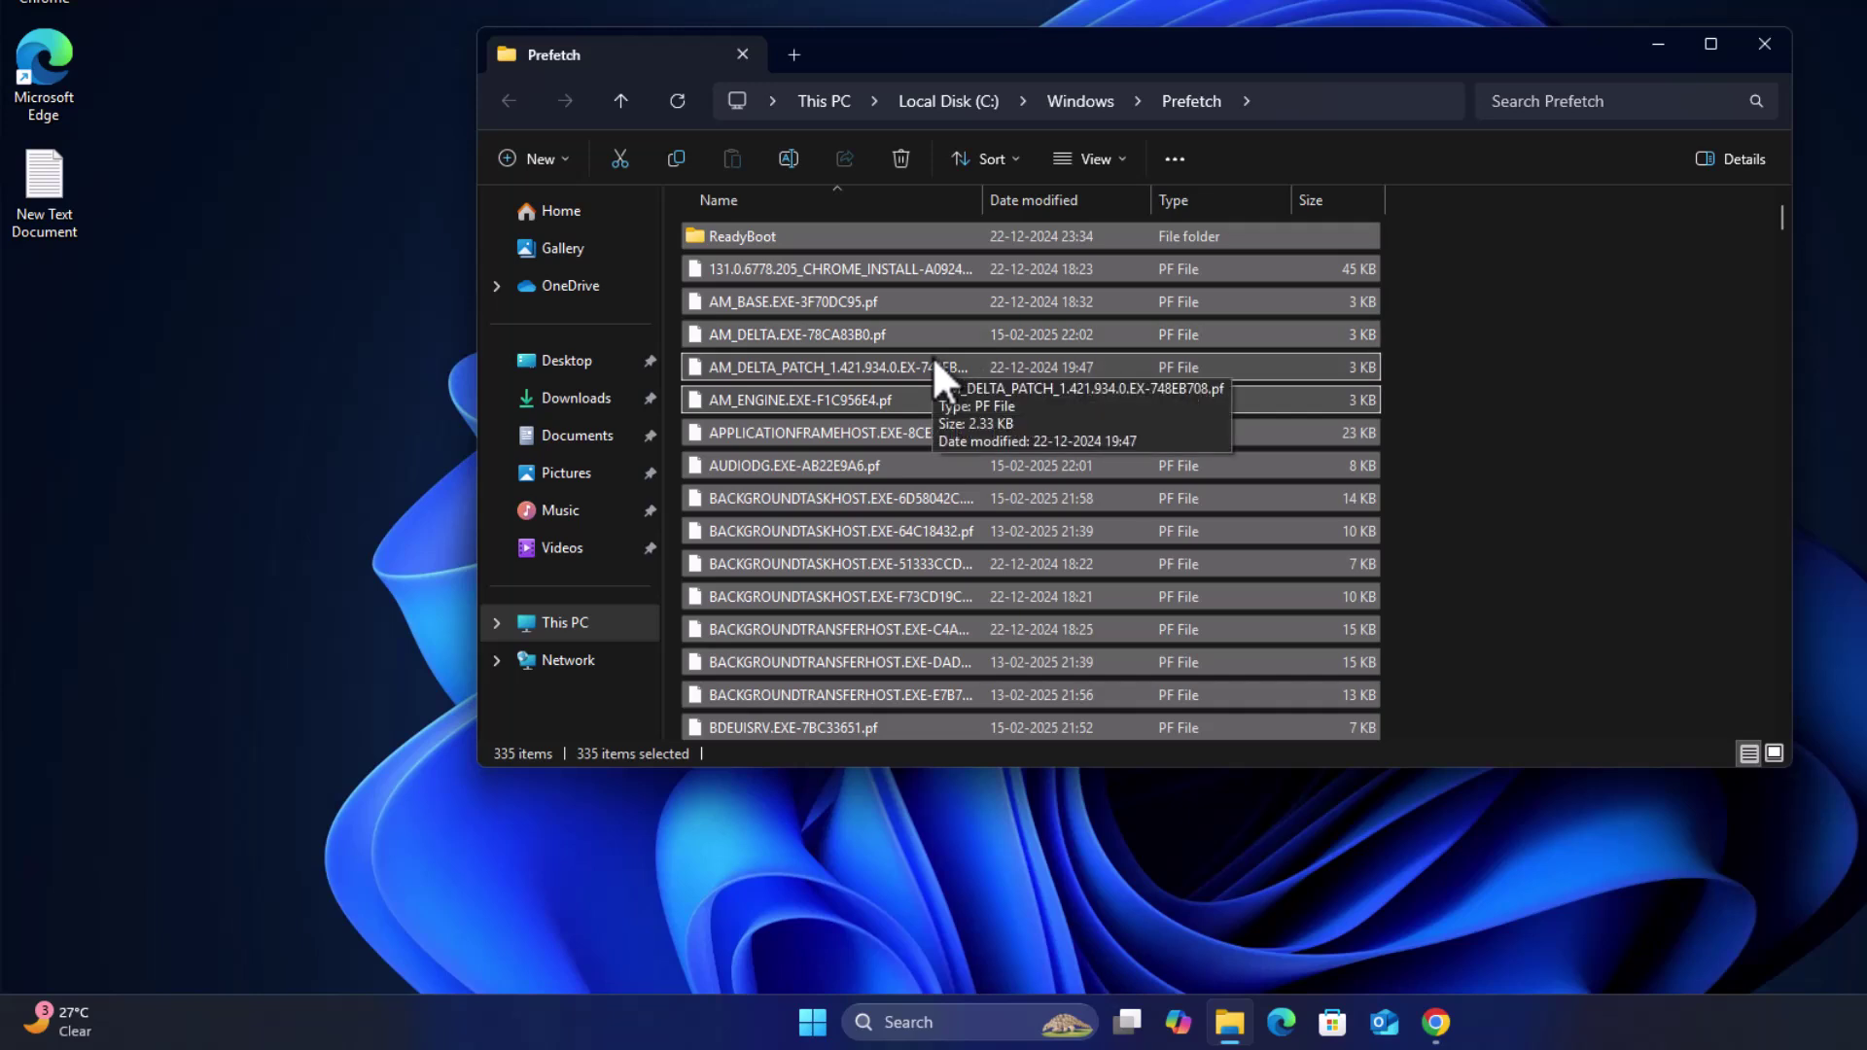
pyautogui.hotkey('shift', 'Delete')
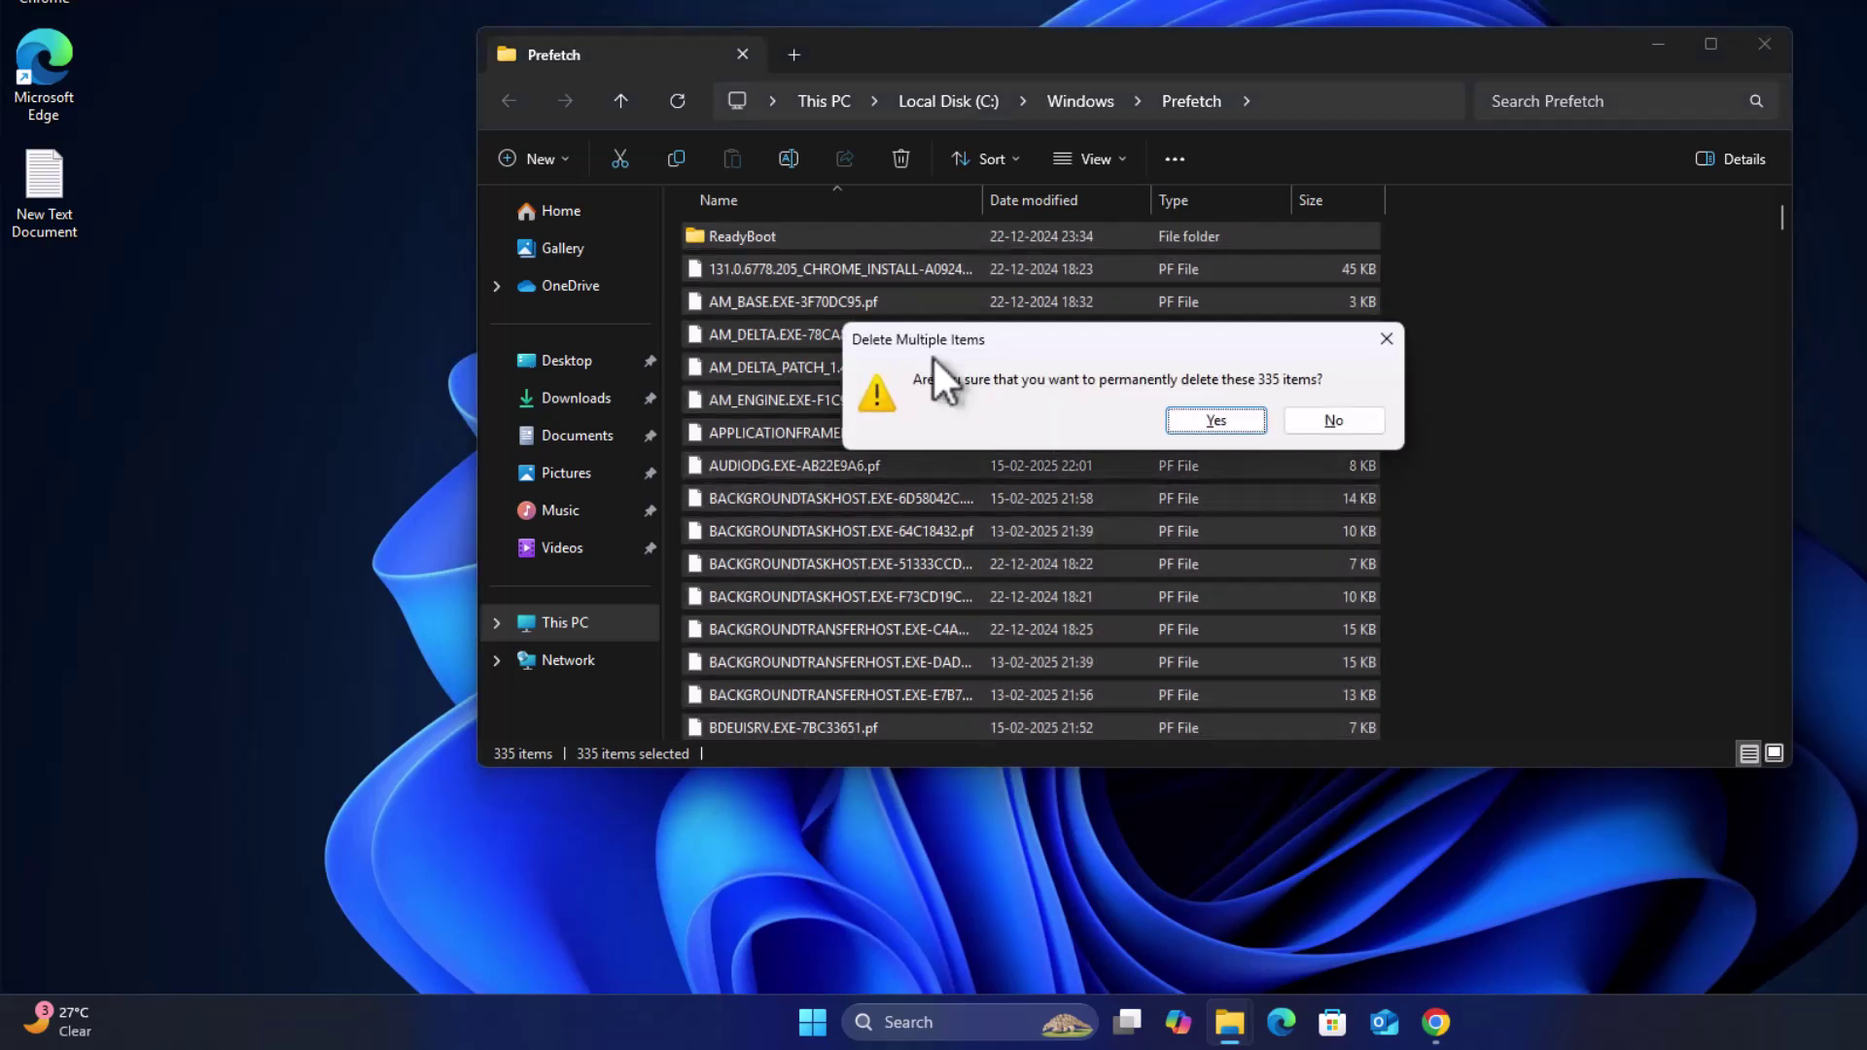
pyautogui.click(1248, 420)
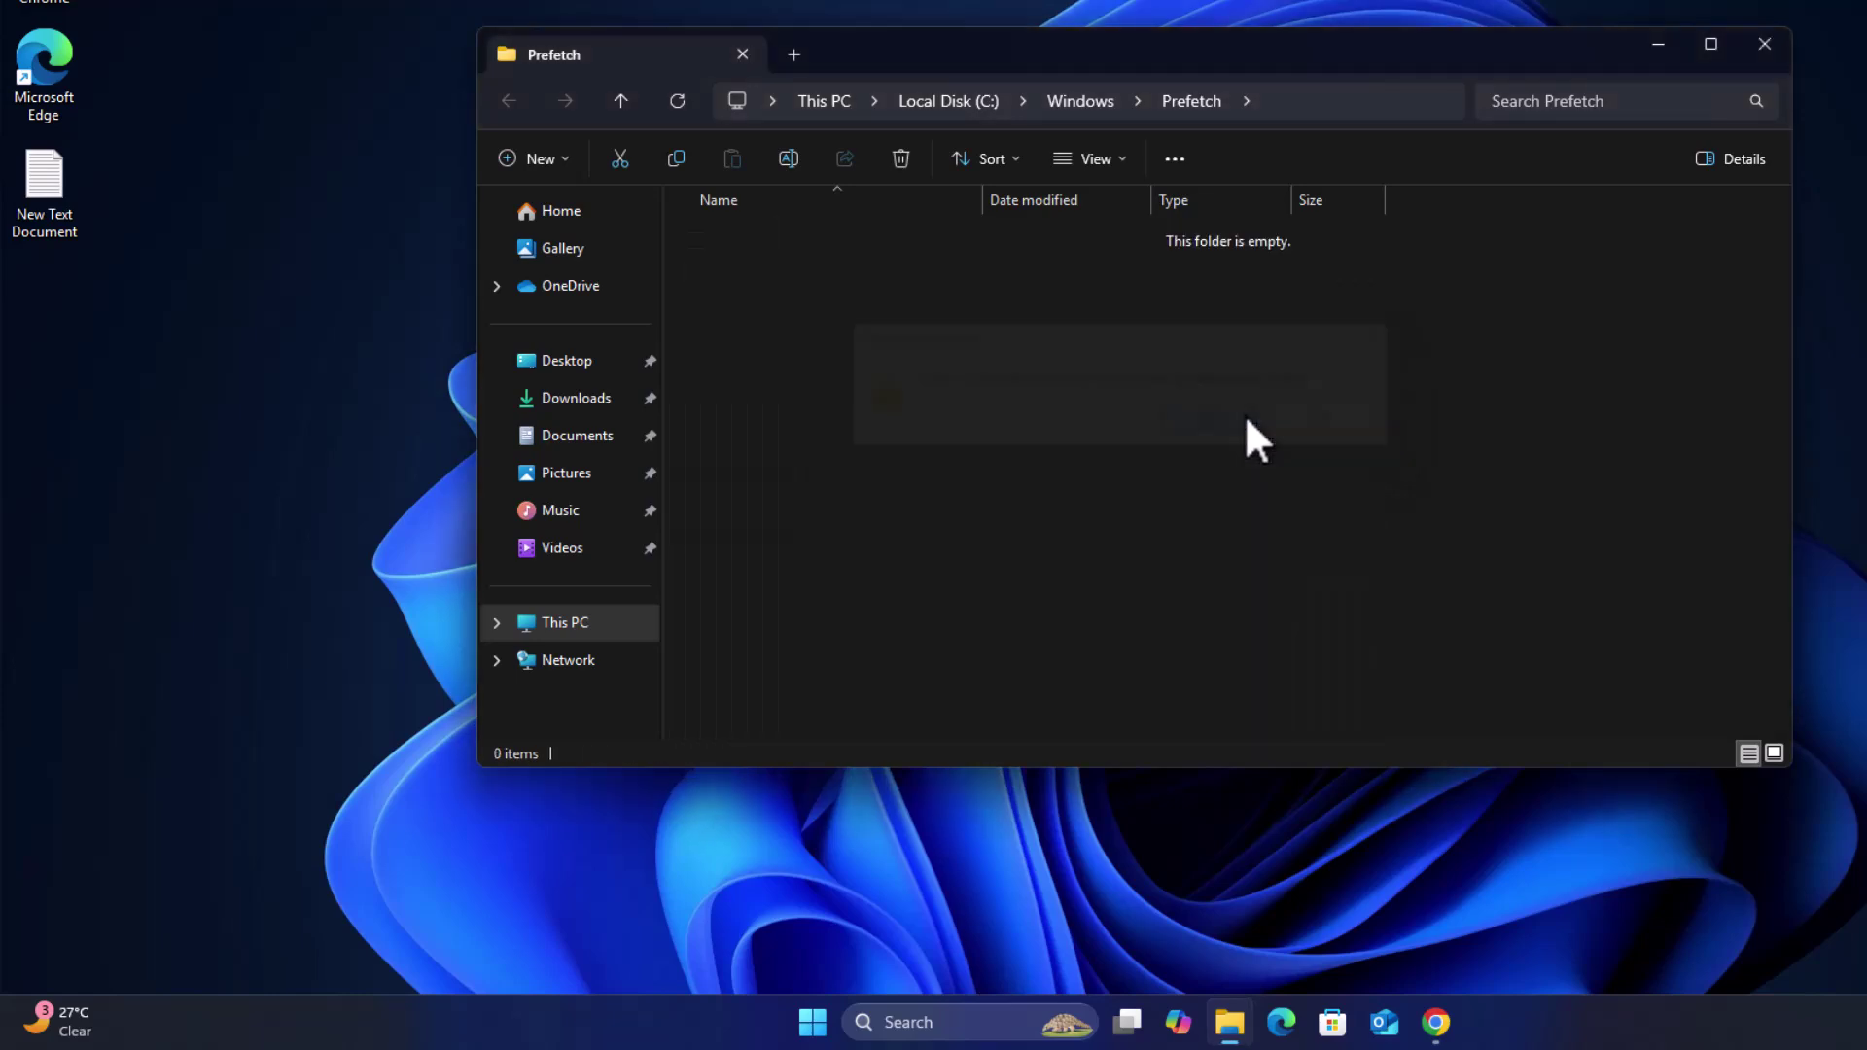
pyautogui.click(1776, 43)
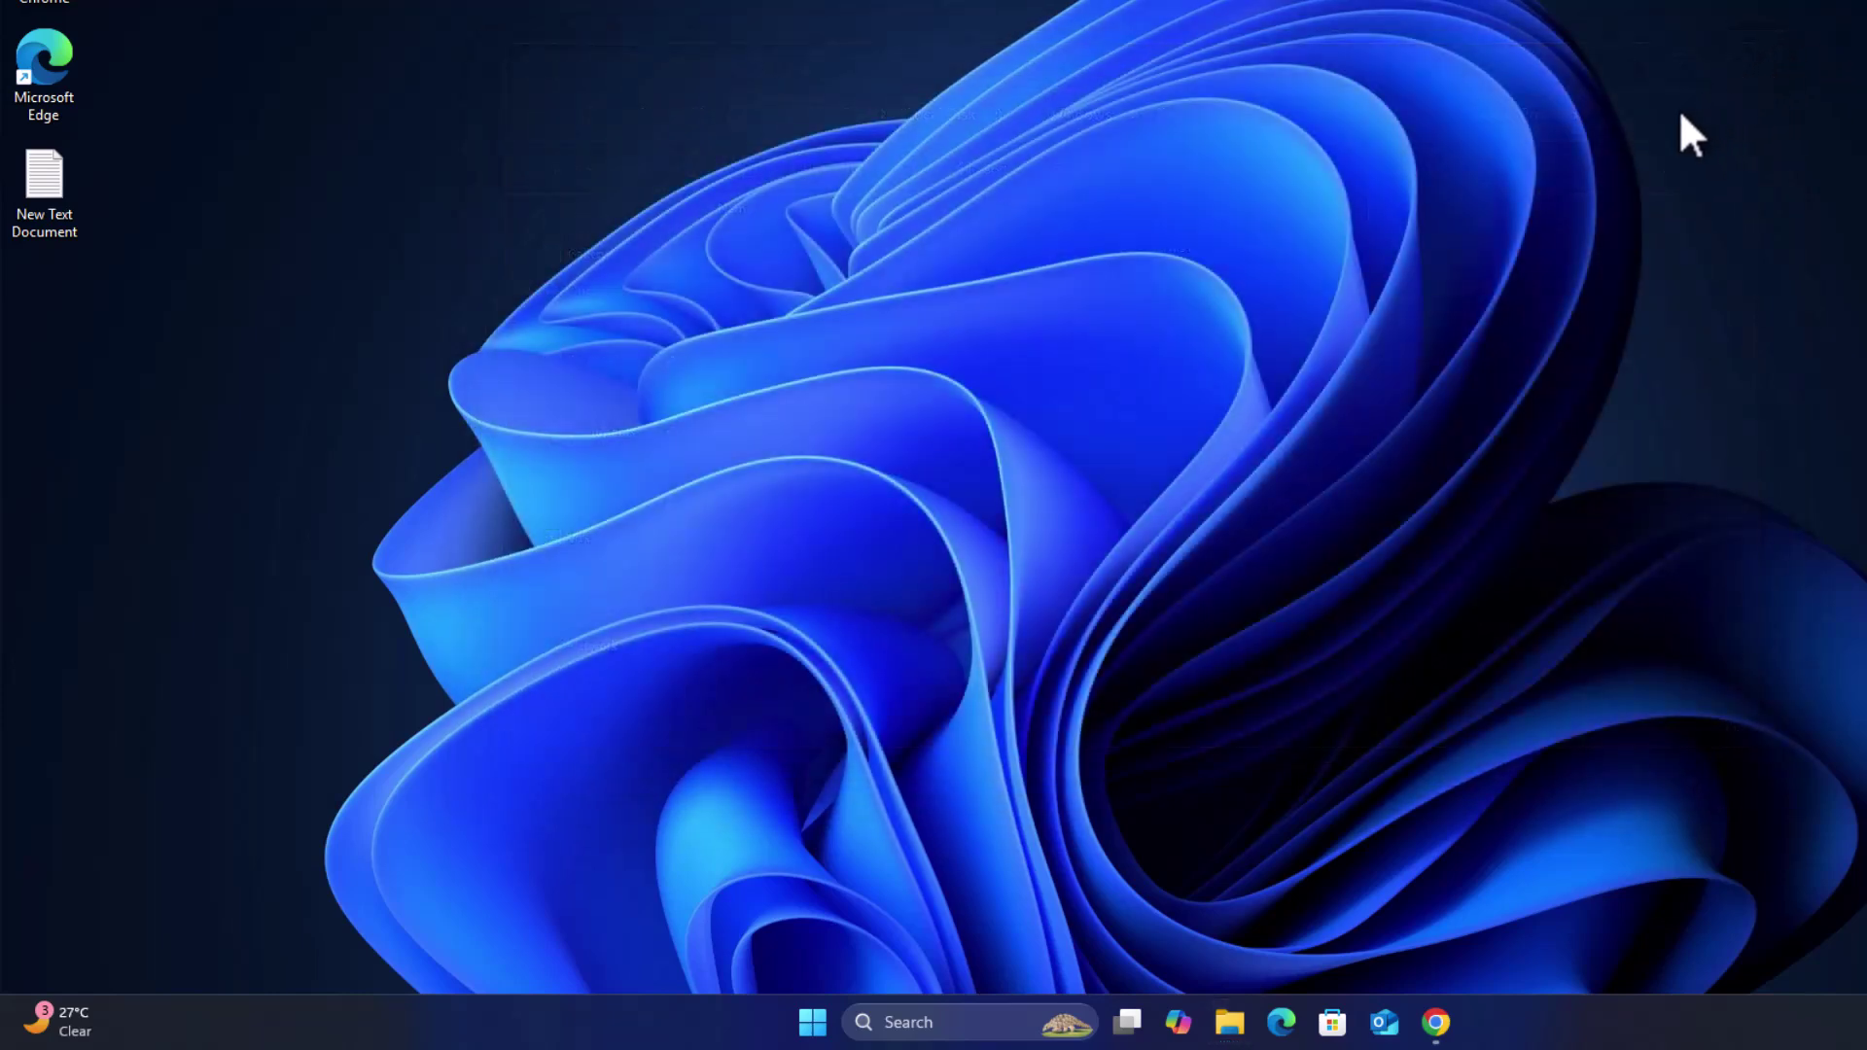
# Search 'inter' and open the Internet Options result to show Internet Properties.
pyautogui.click(1011, 1022)
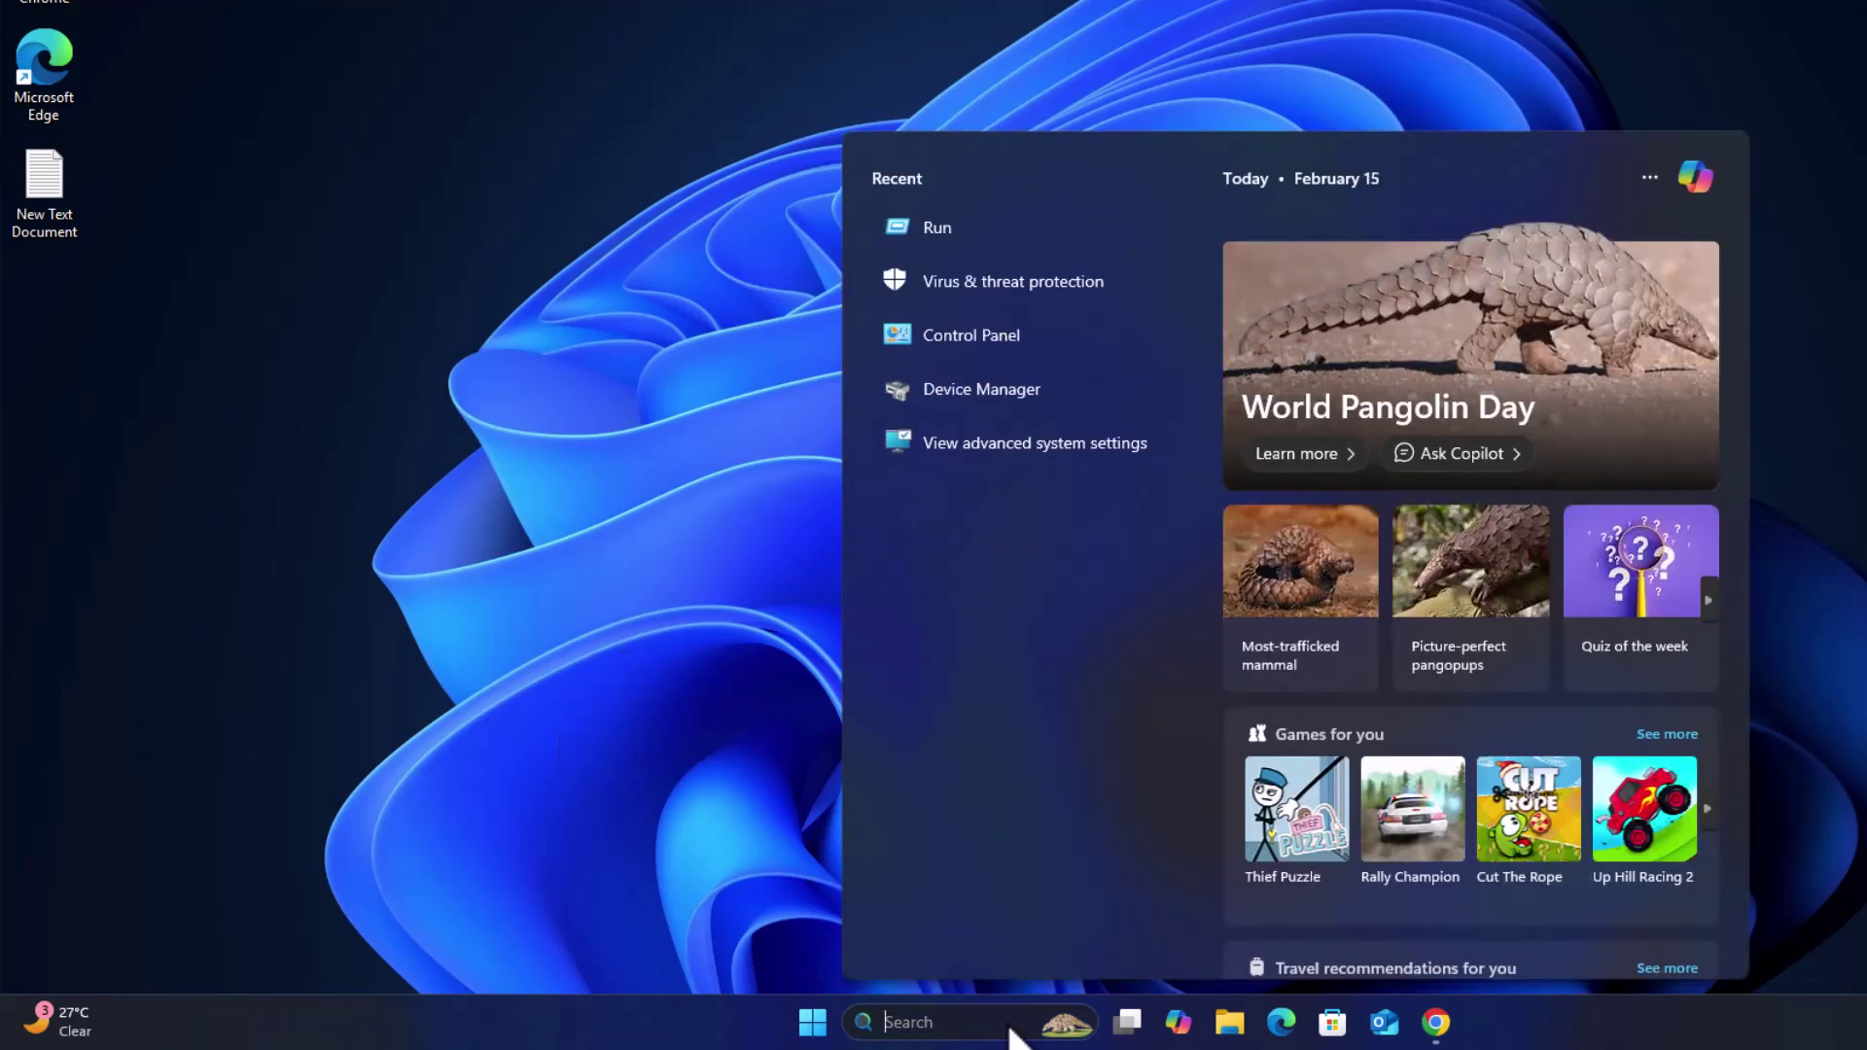
pyautogui.write('in')
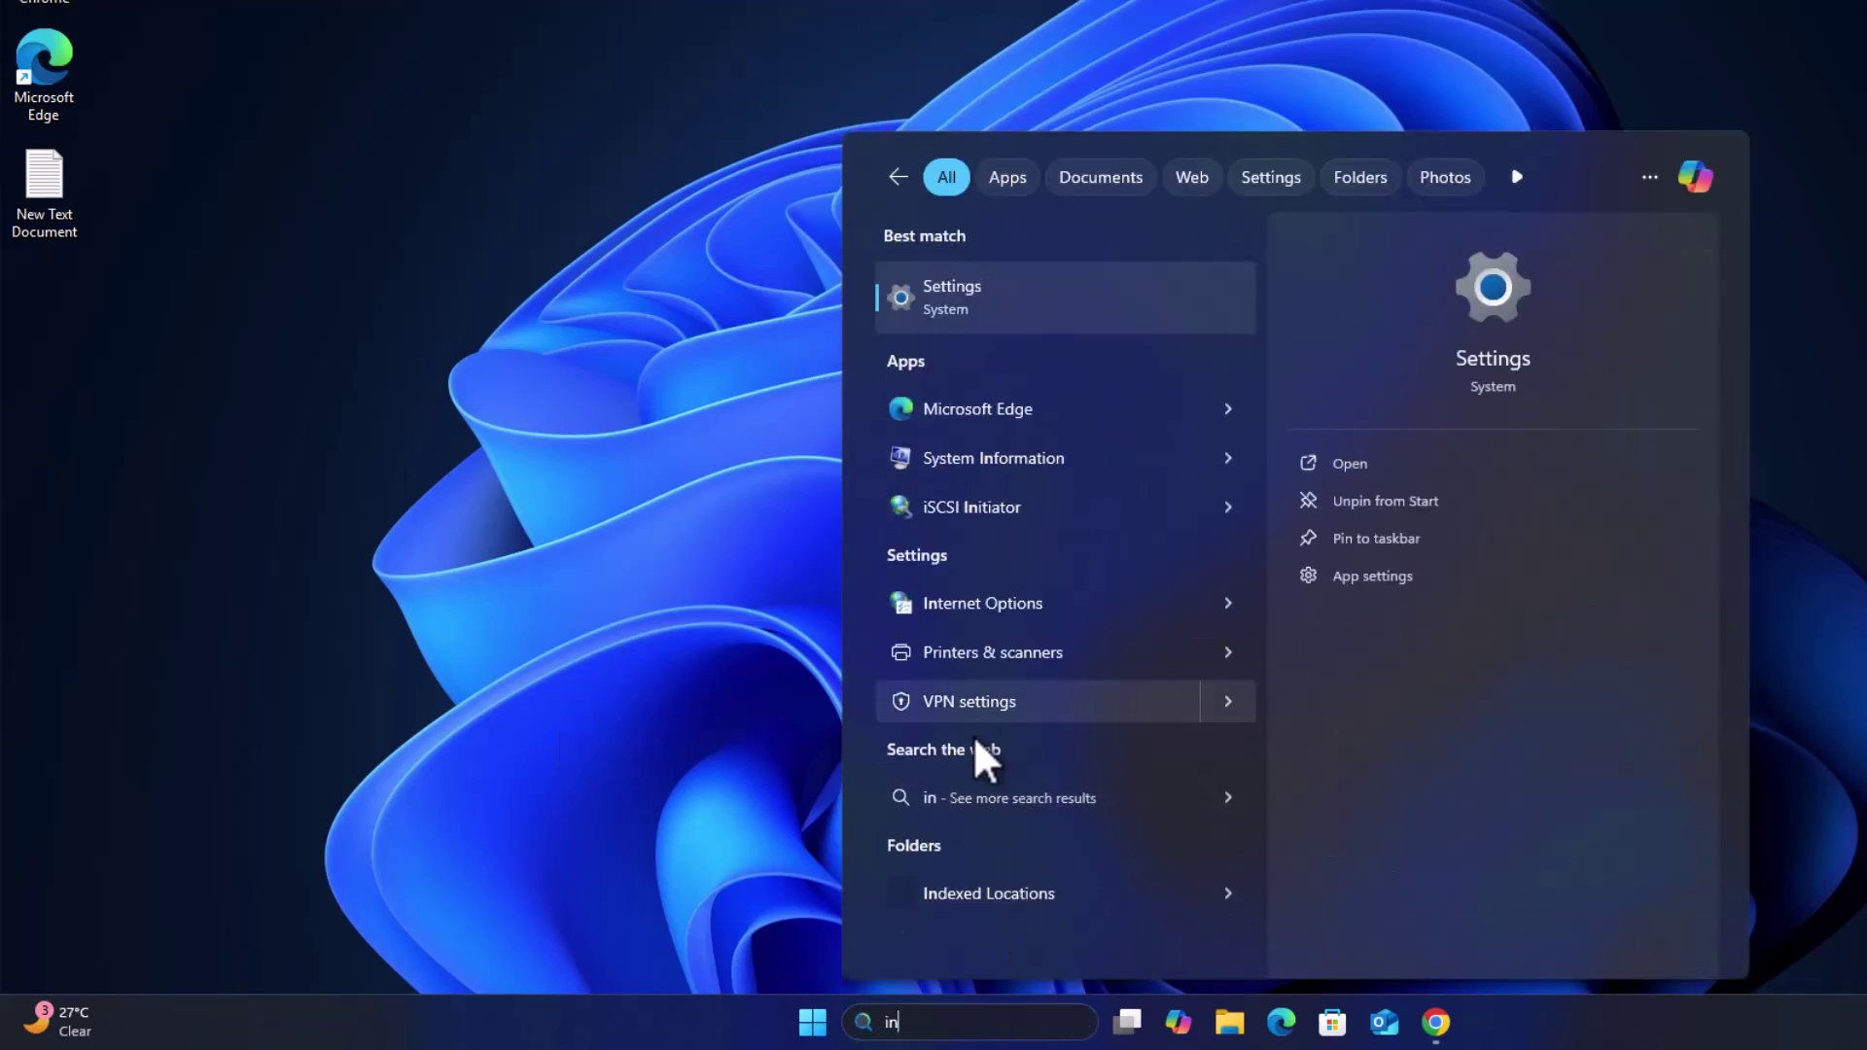
pyautogui.write('ter')
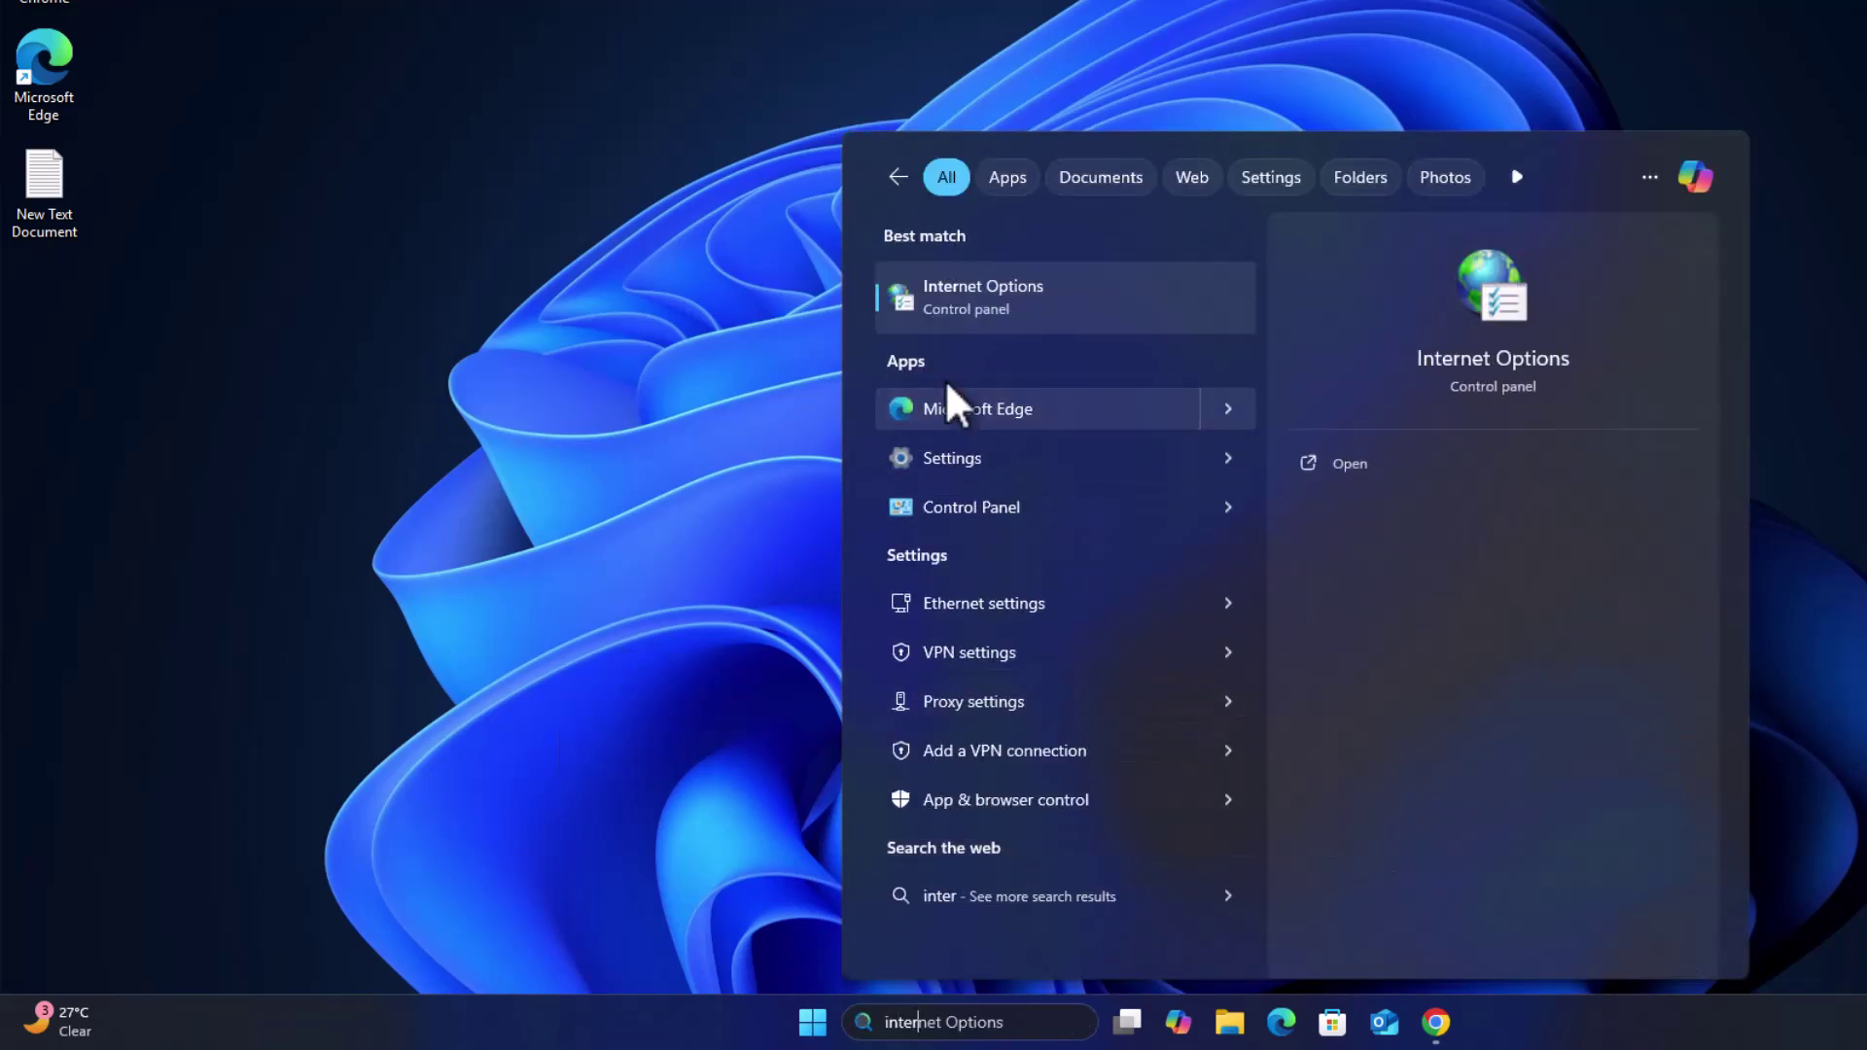
pyautogui.click(1042, 301)
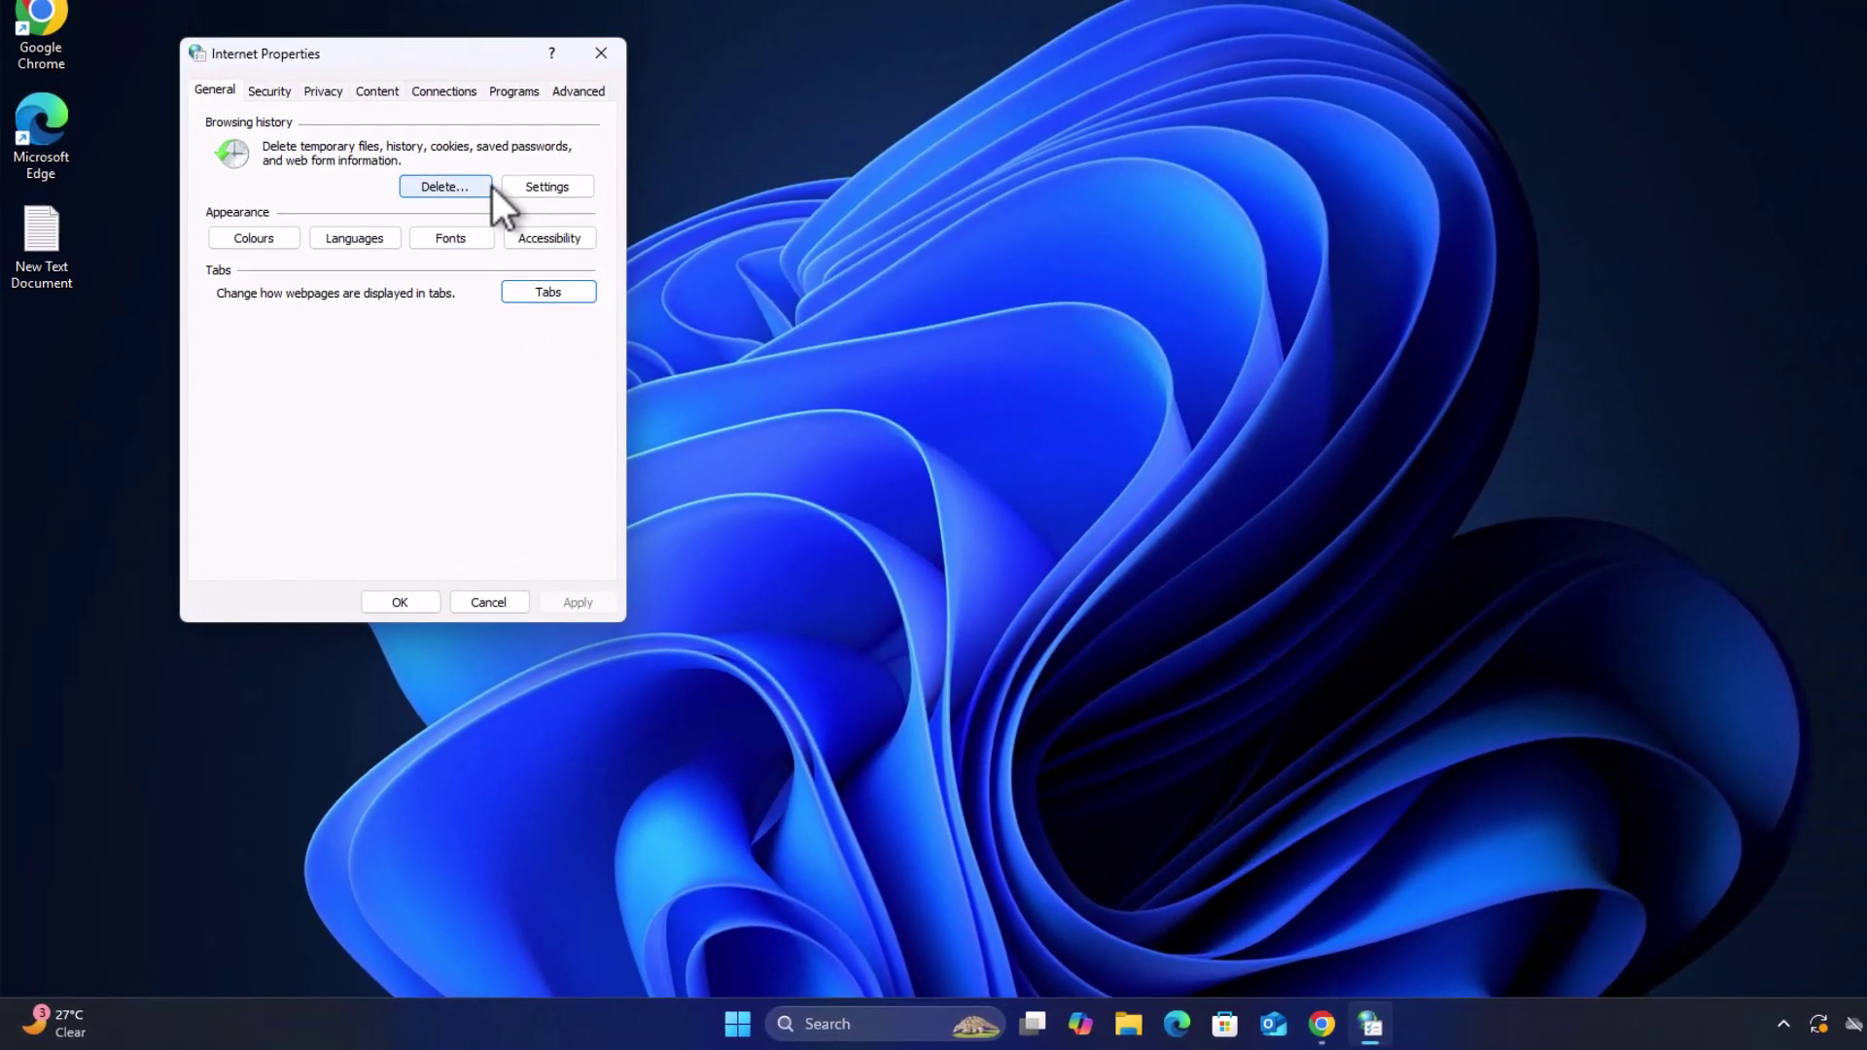
# Delete all 30 cached files from the INetCache temporary internet files folder.
pyautogui.click(548, 188)
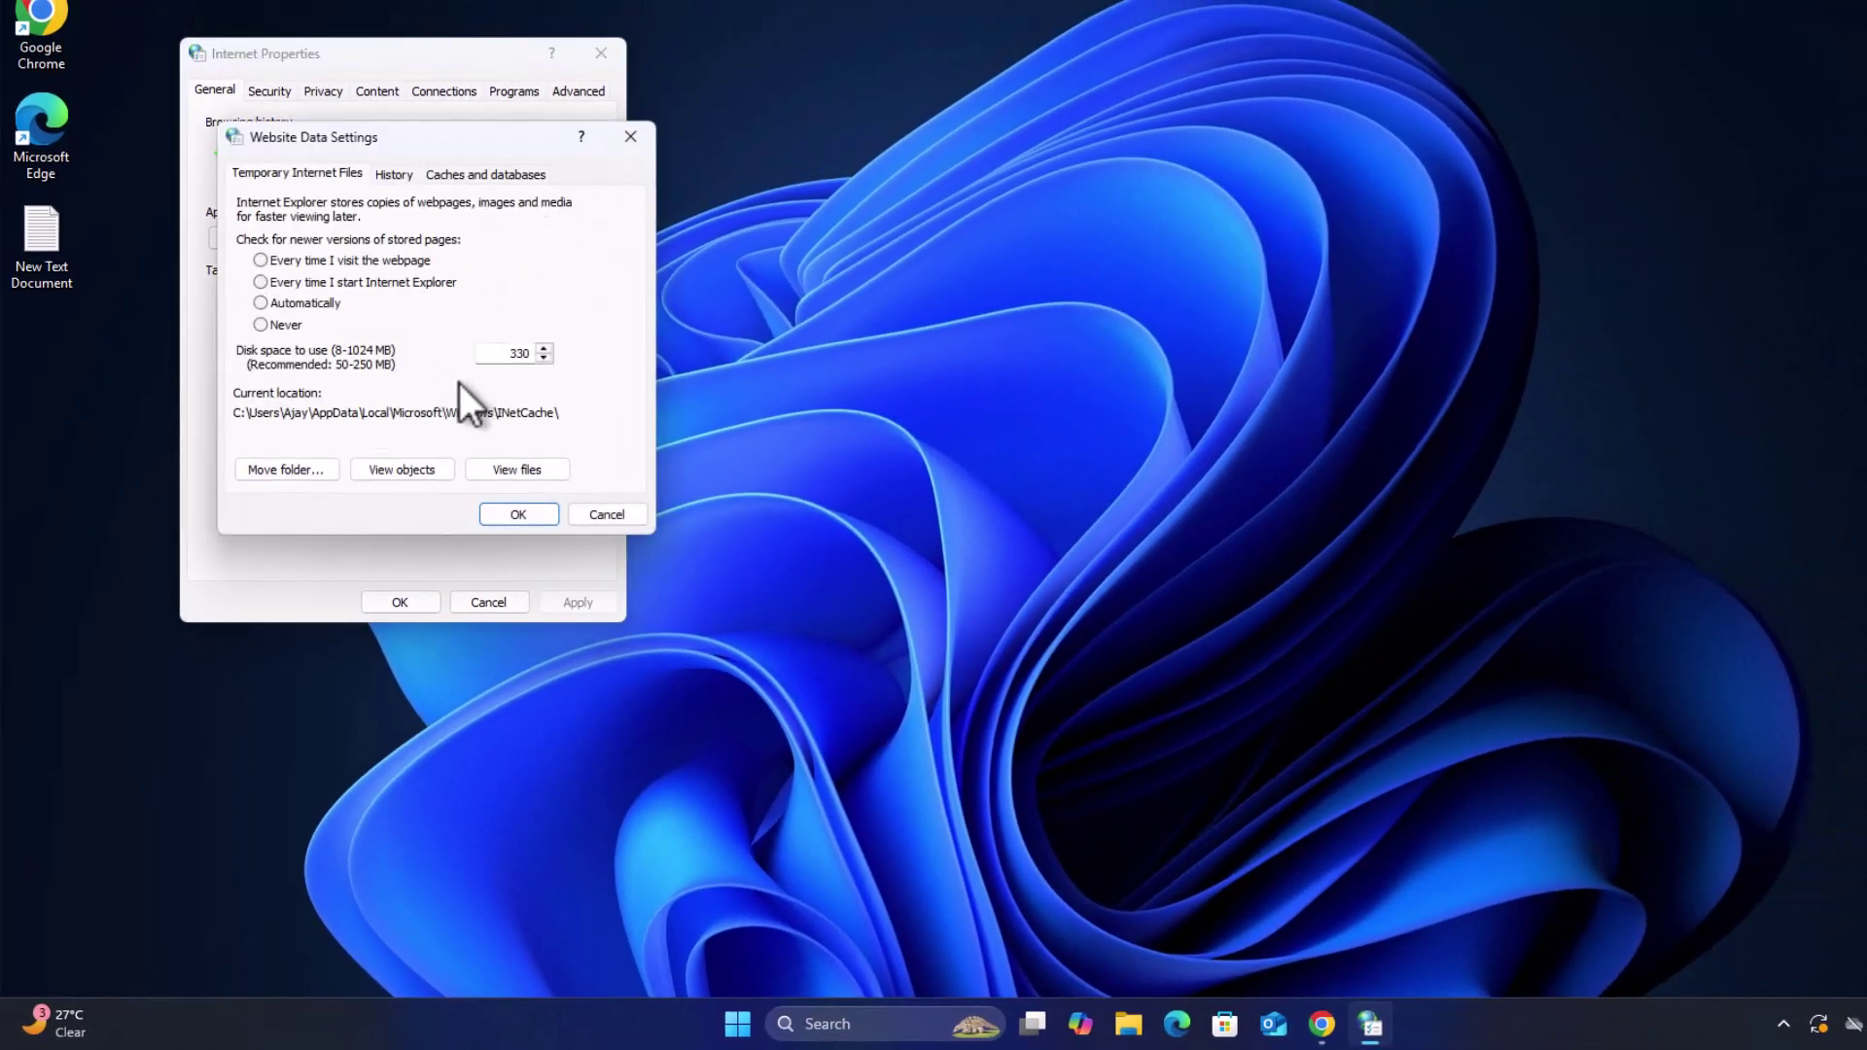
pyautogui.click(511, 466)
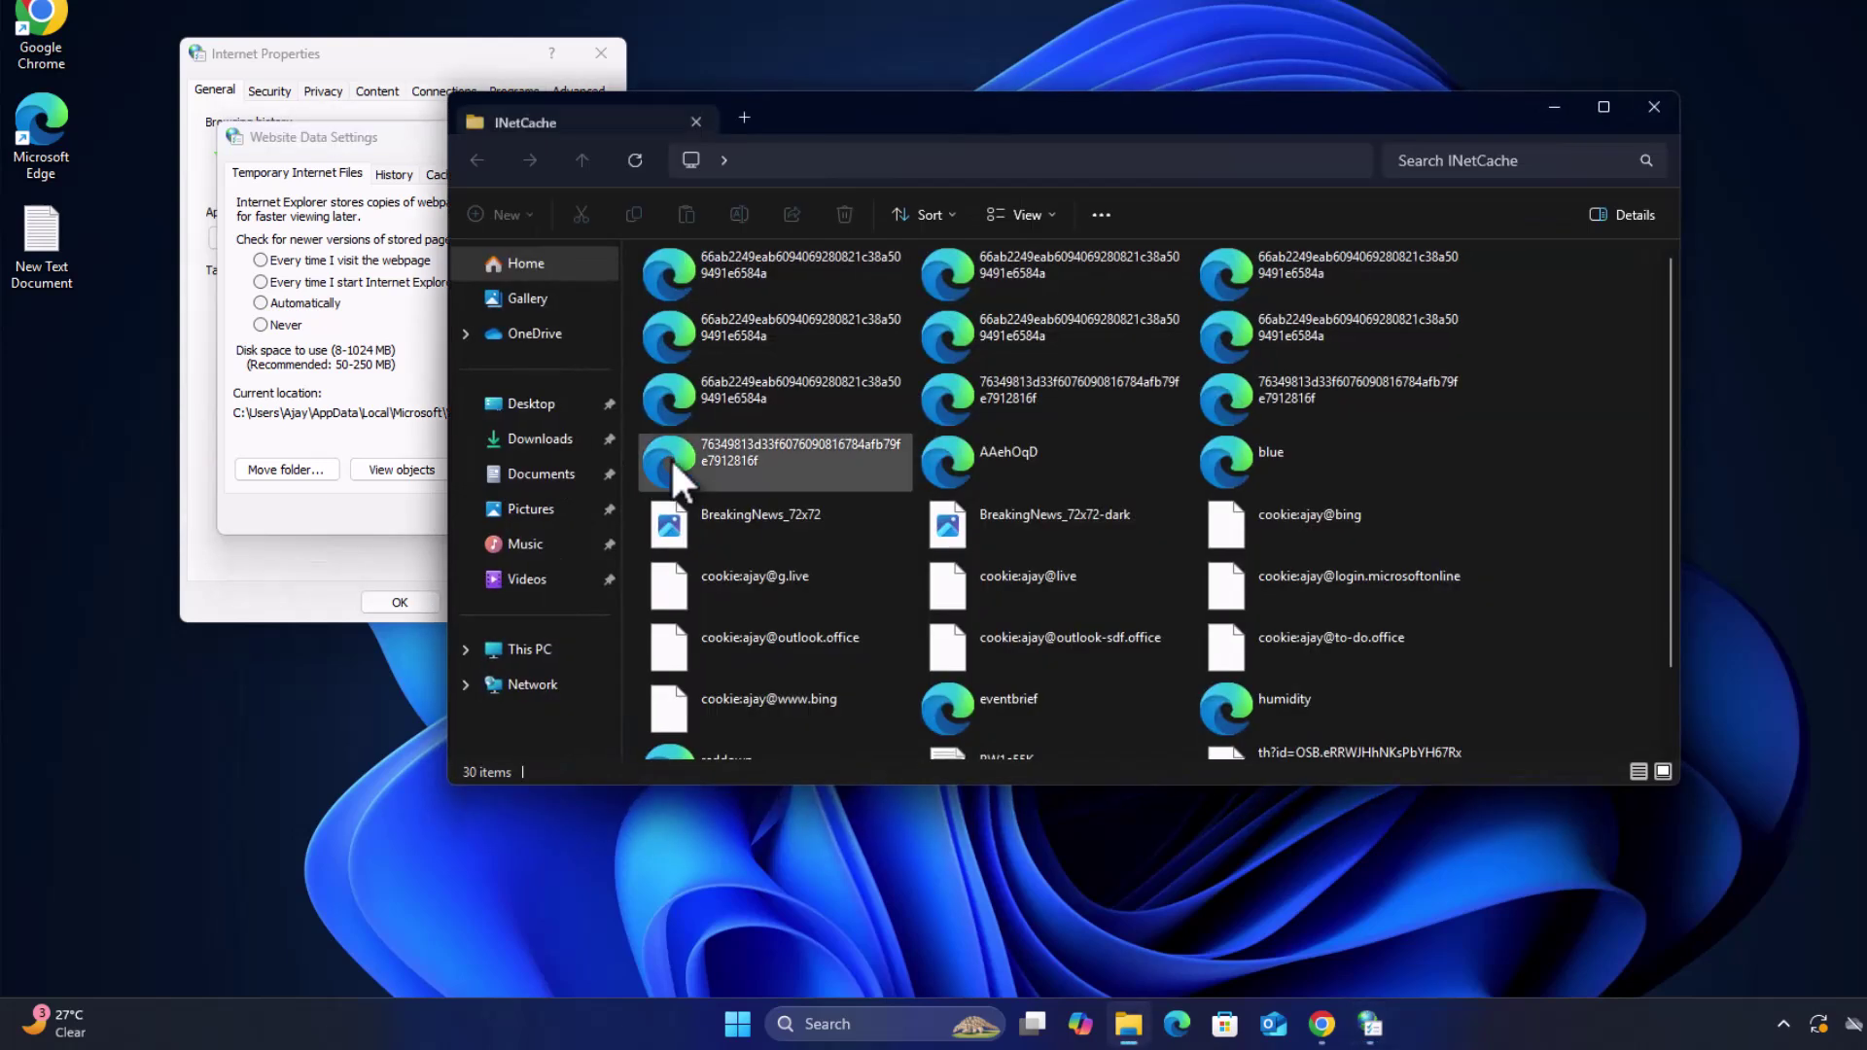
pyautogui.click(1003, 355)
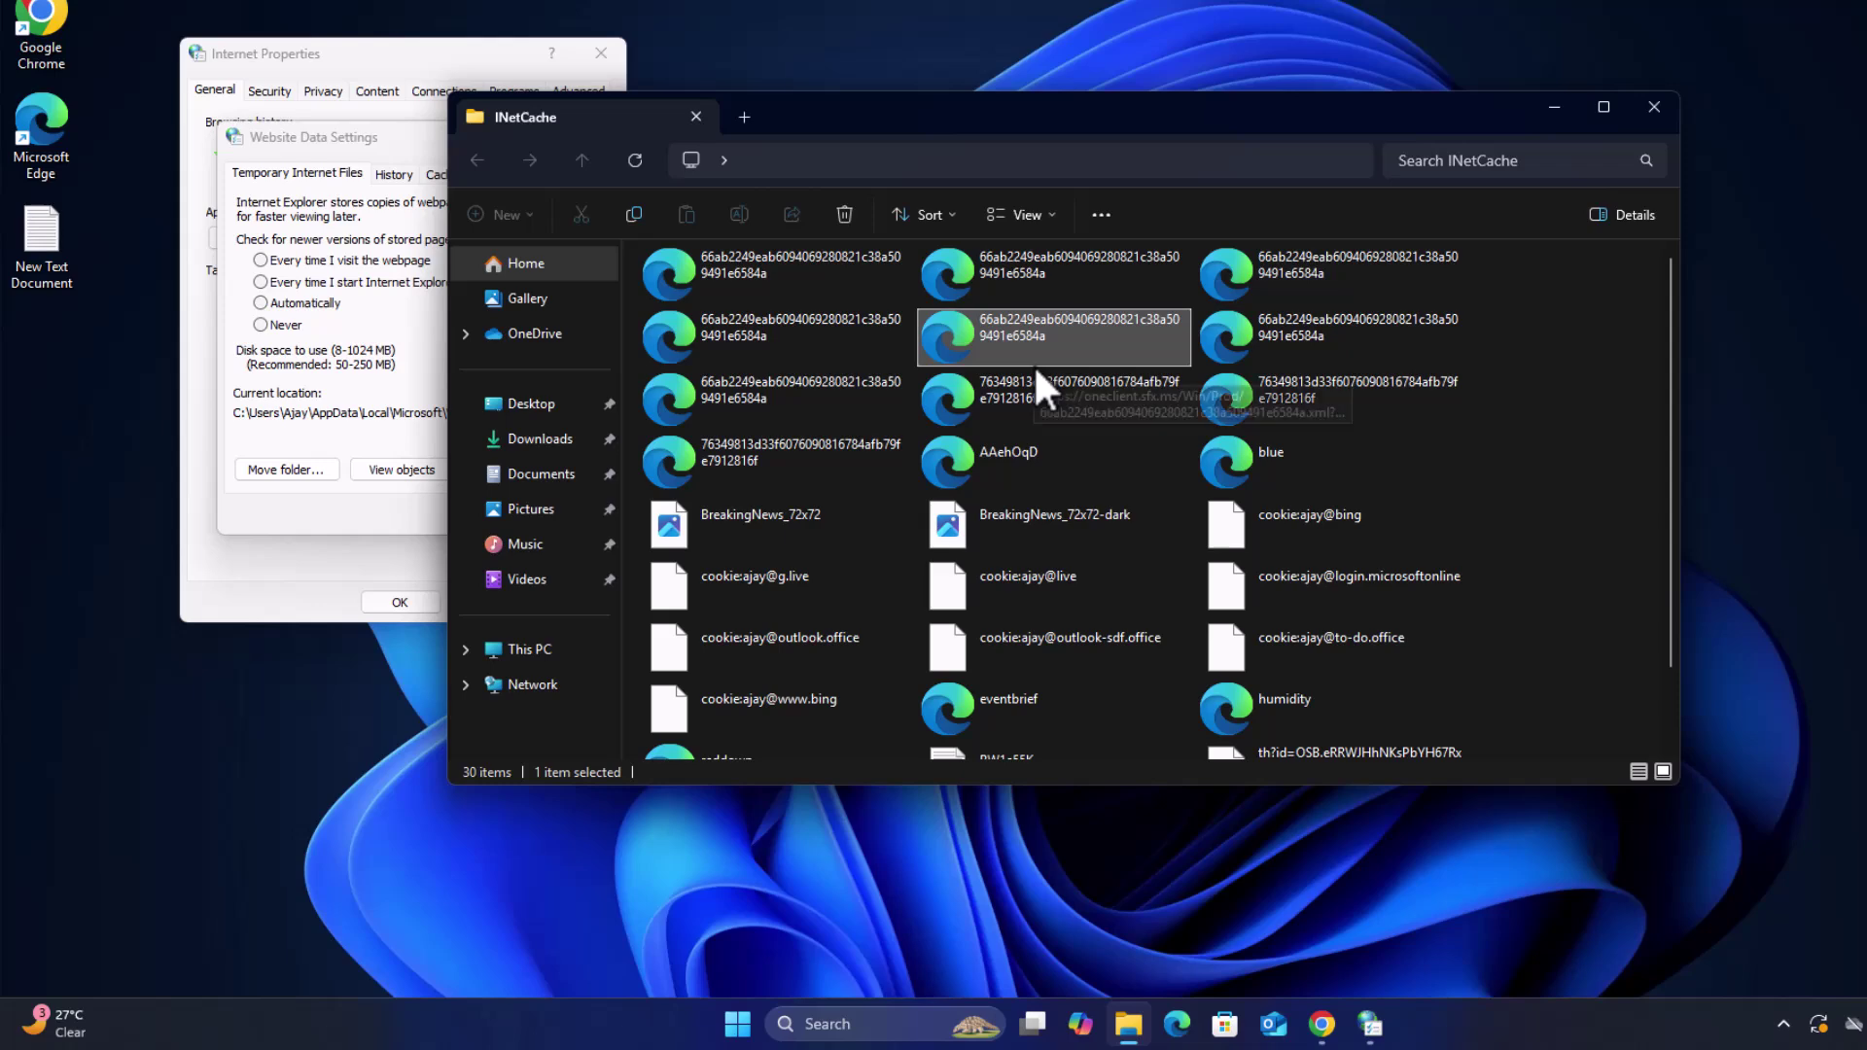
pyautogui.hotkey('ctrl', 'a')
pyautogui.scroll(-1, 977, 461)
pyautogui.scroll(1, 982, 474)
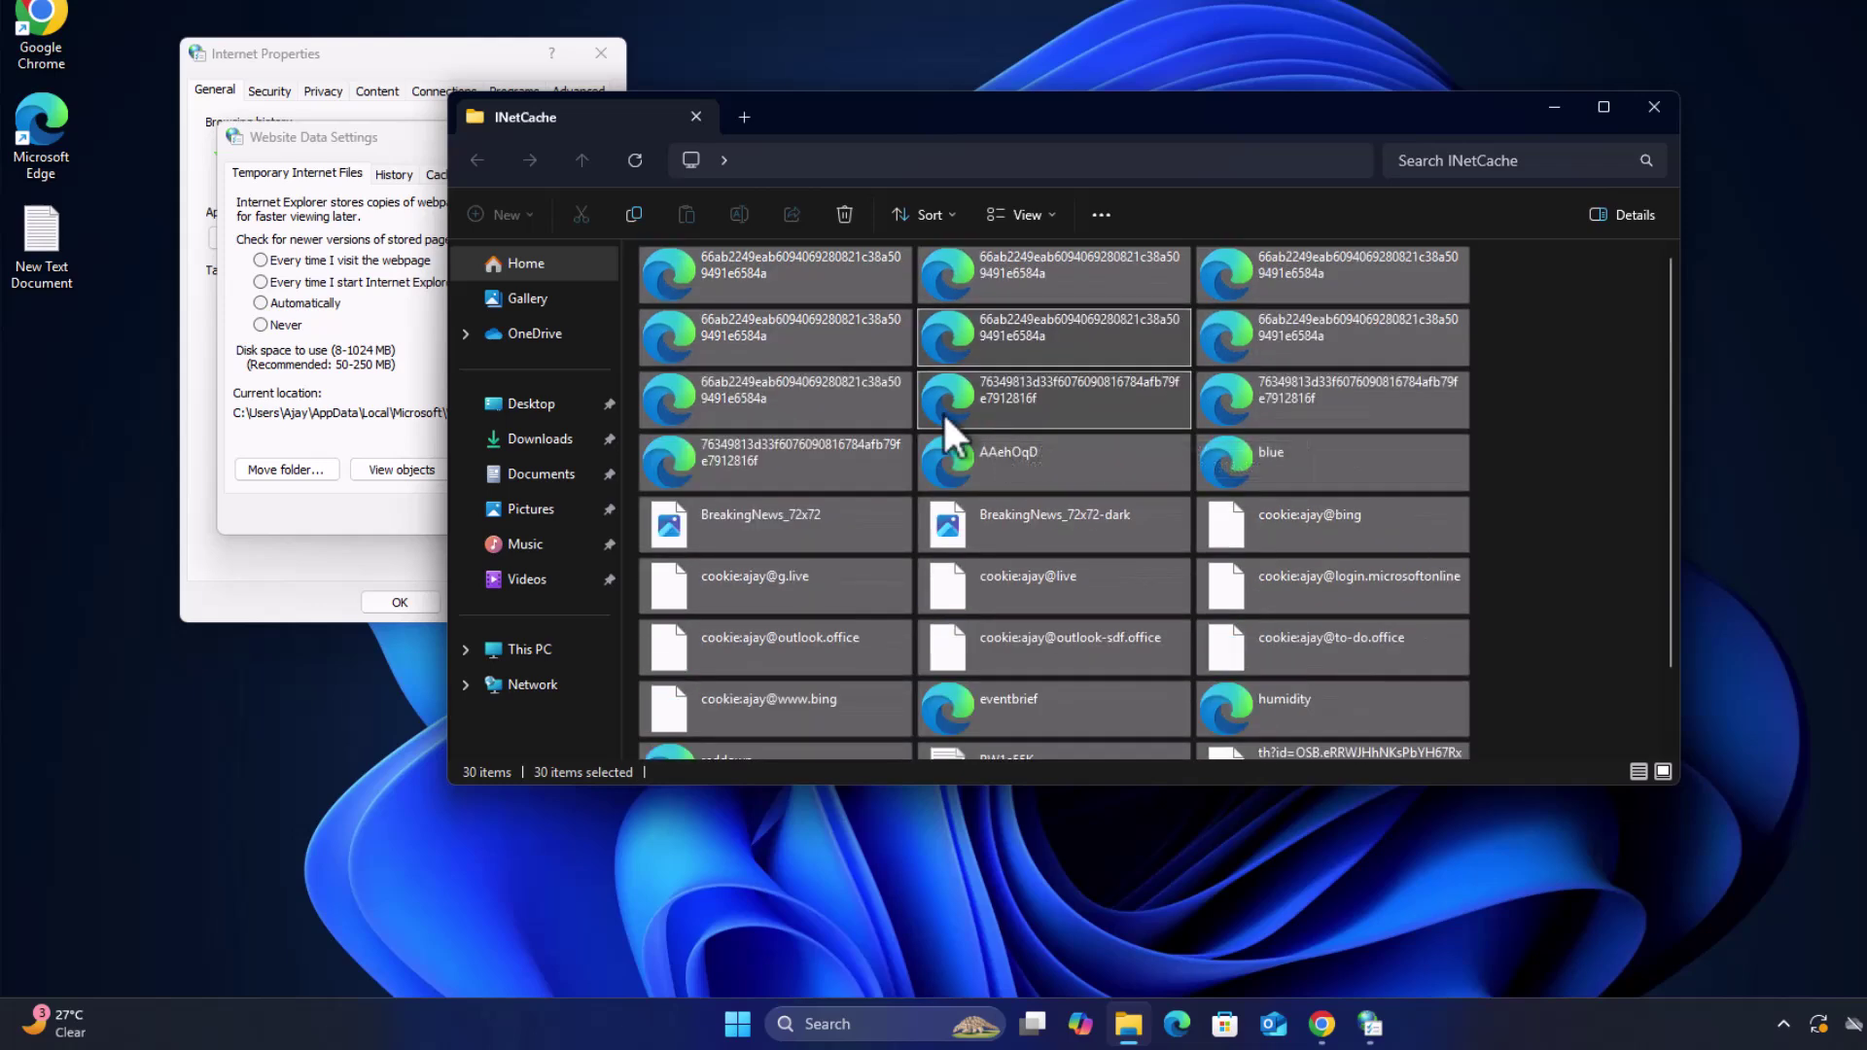
pyautogui.press('Delete')
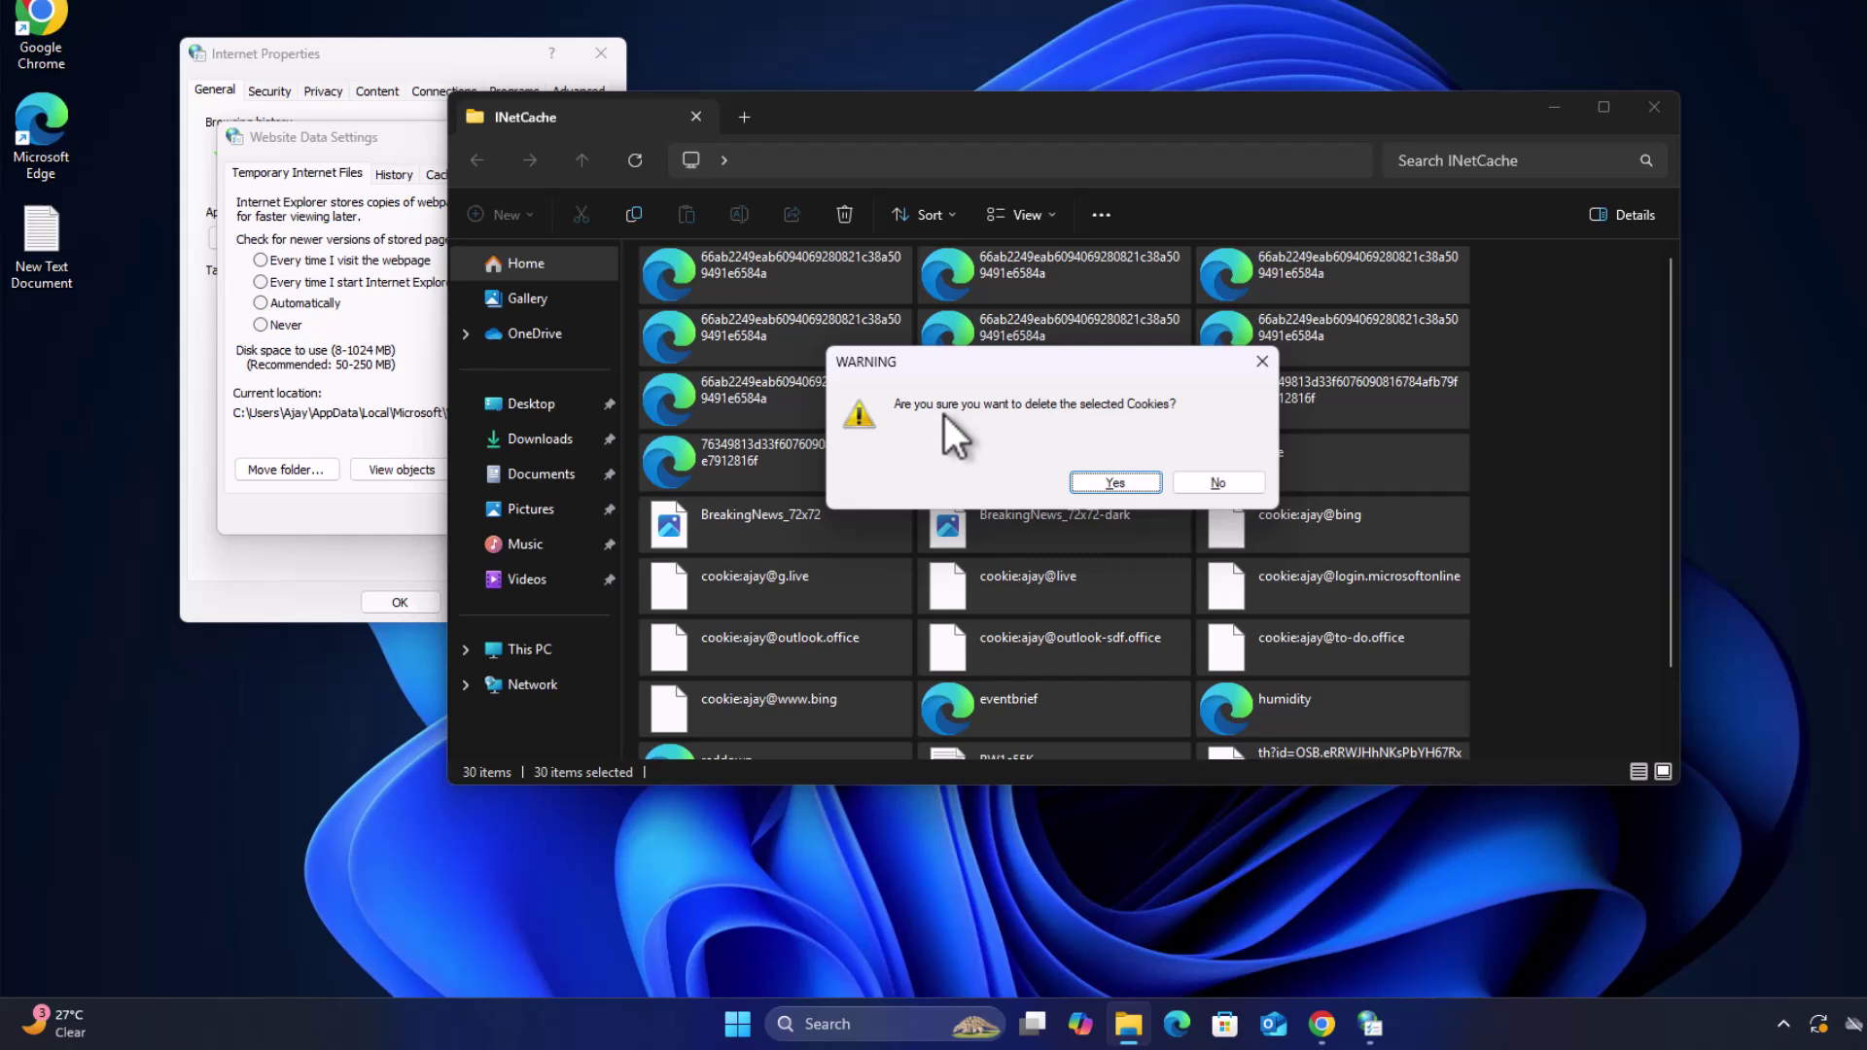
pyautogui.click(1120, 484)
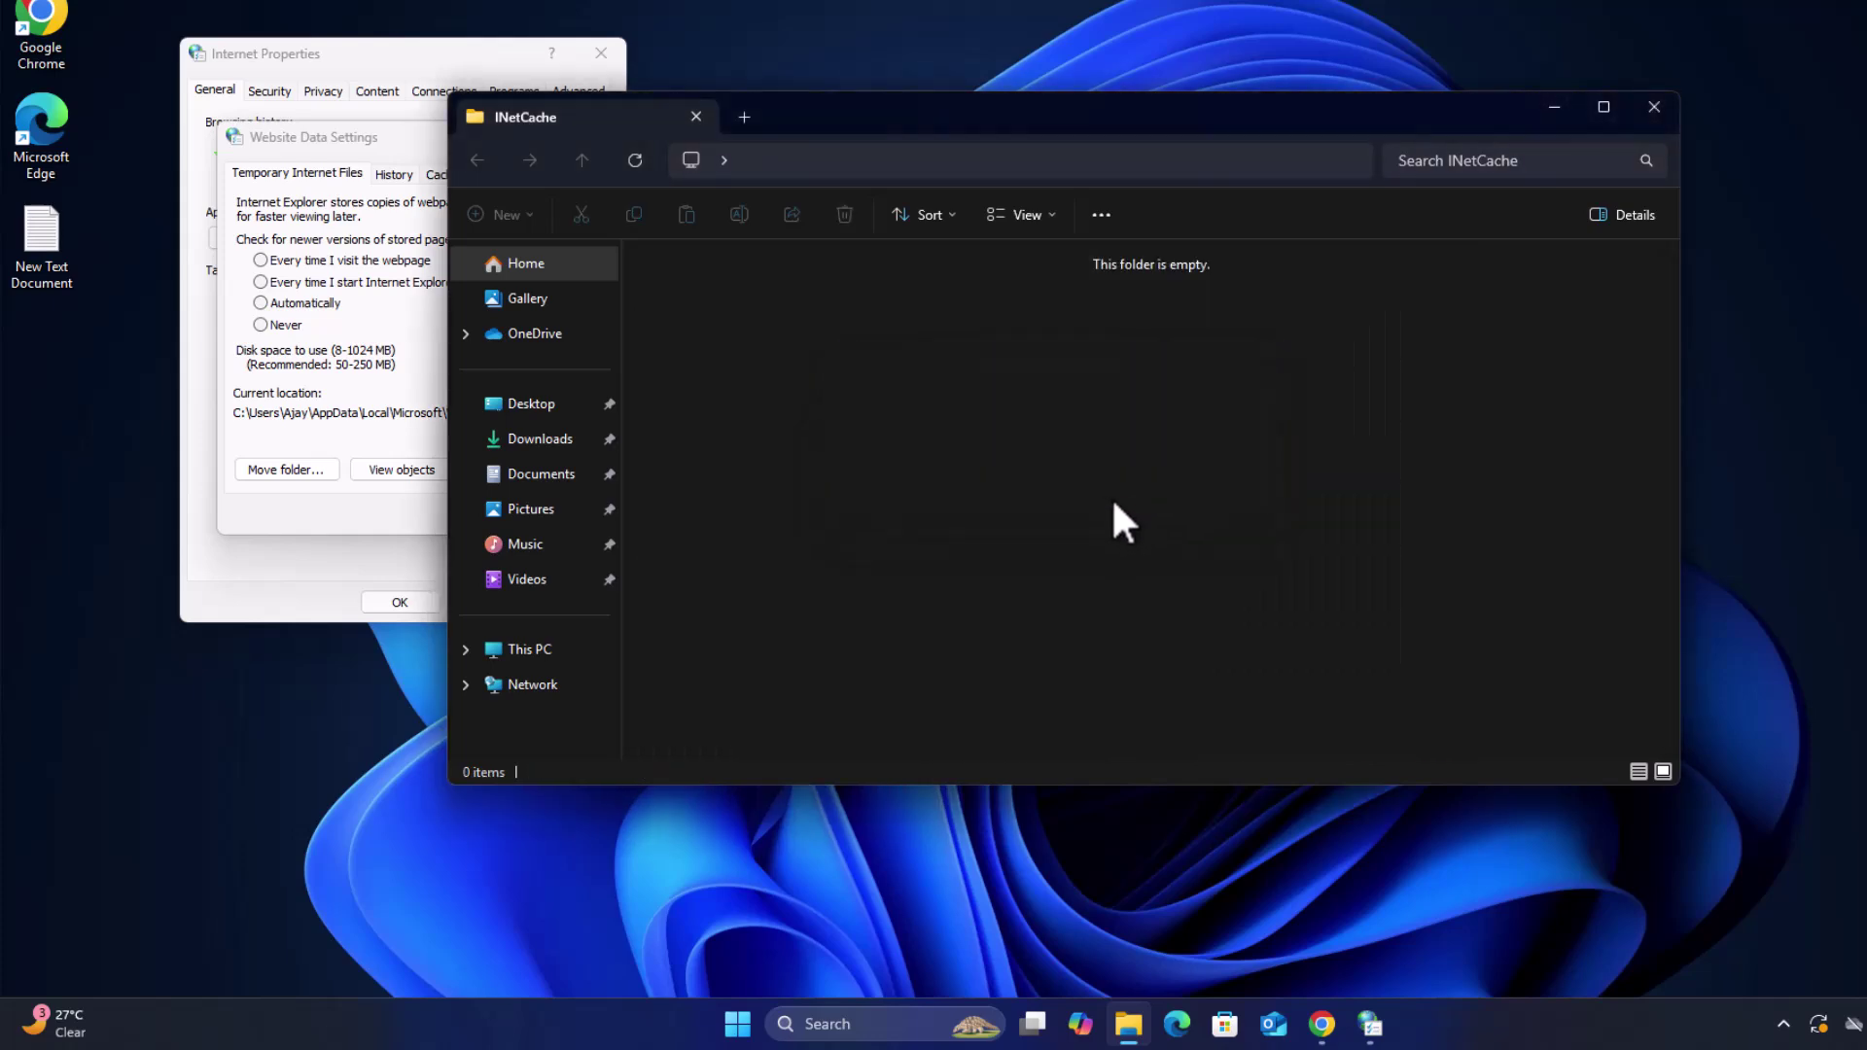
pyautogui.click(1655, 109)
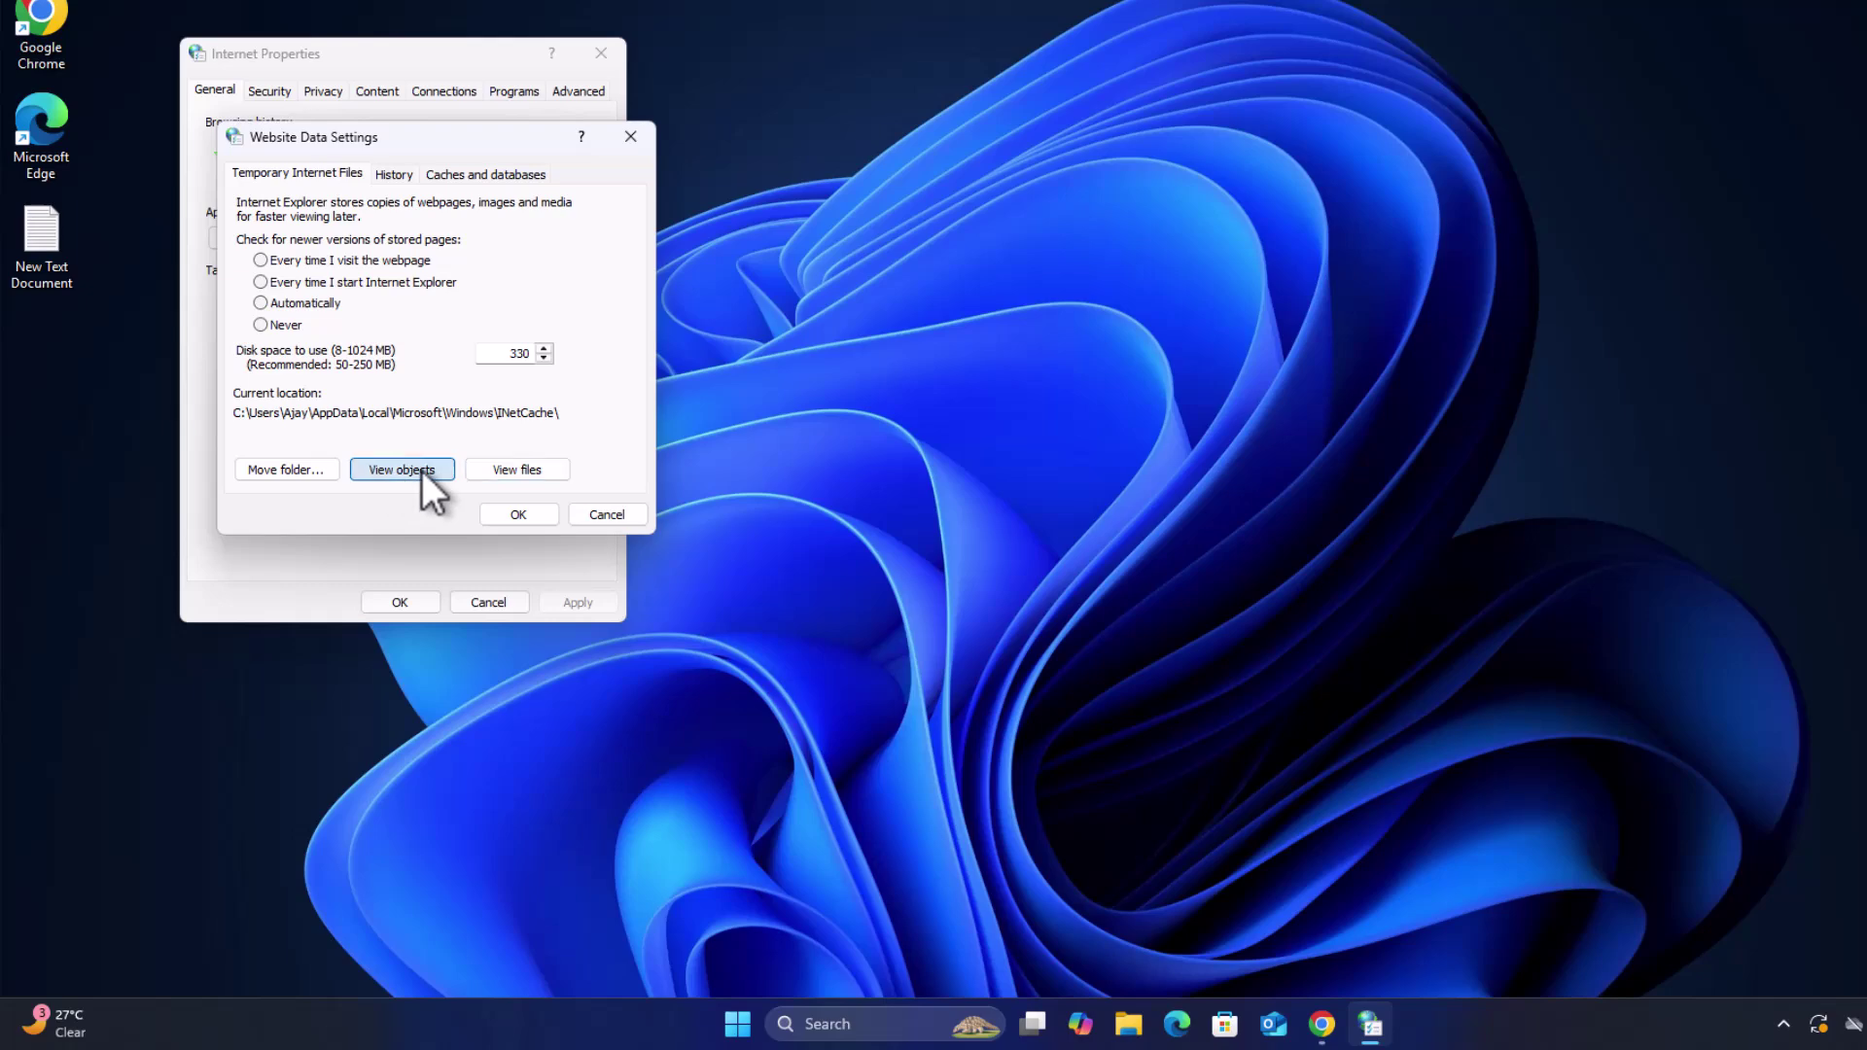
# Check that Downloaded Program Files is empty, then accept and close both settings dialogs.
pyautogui.click(418, 469)
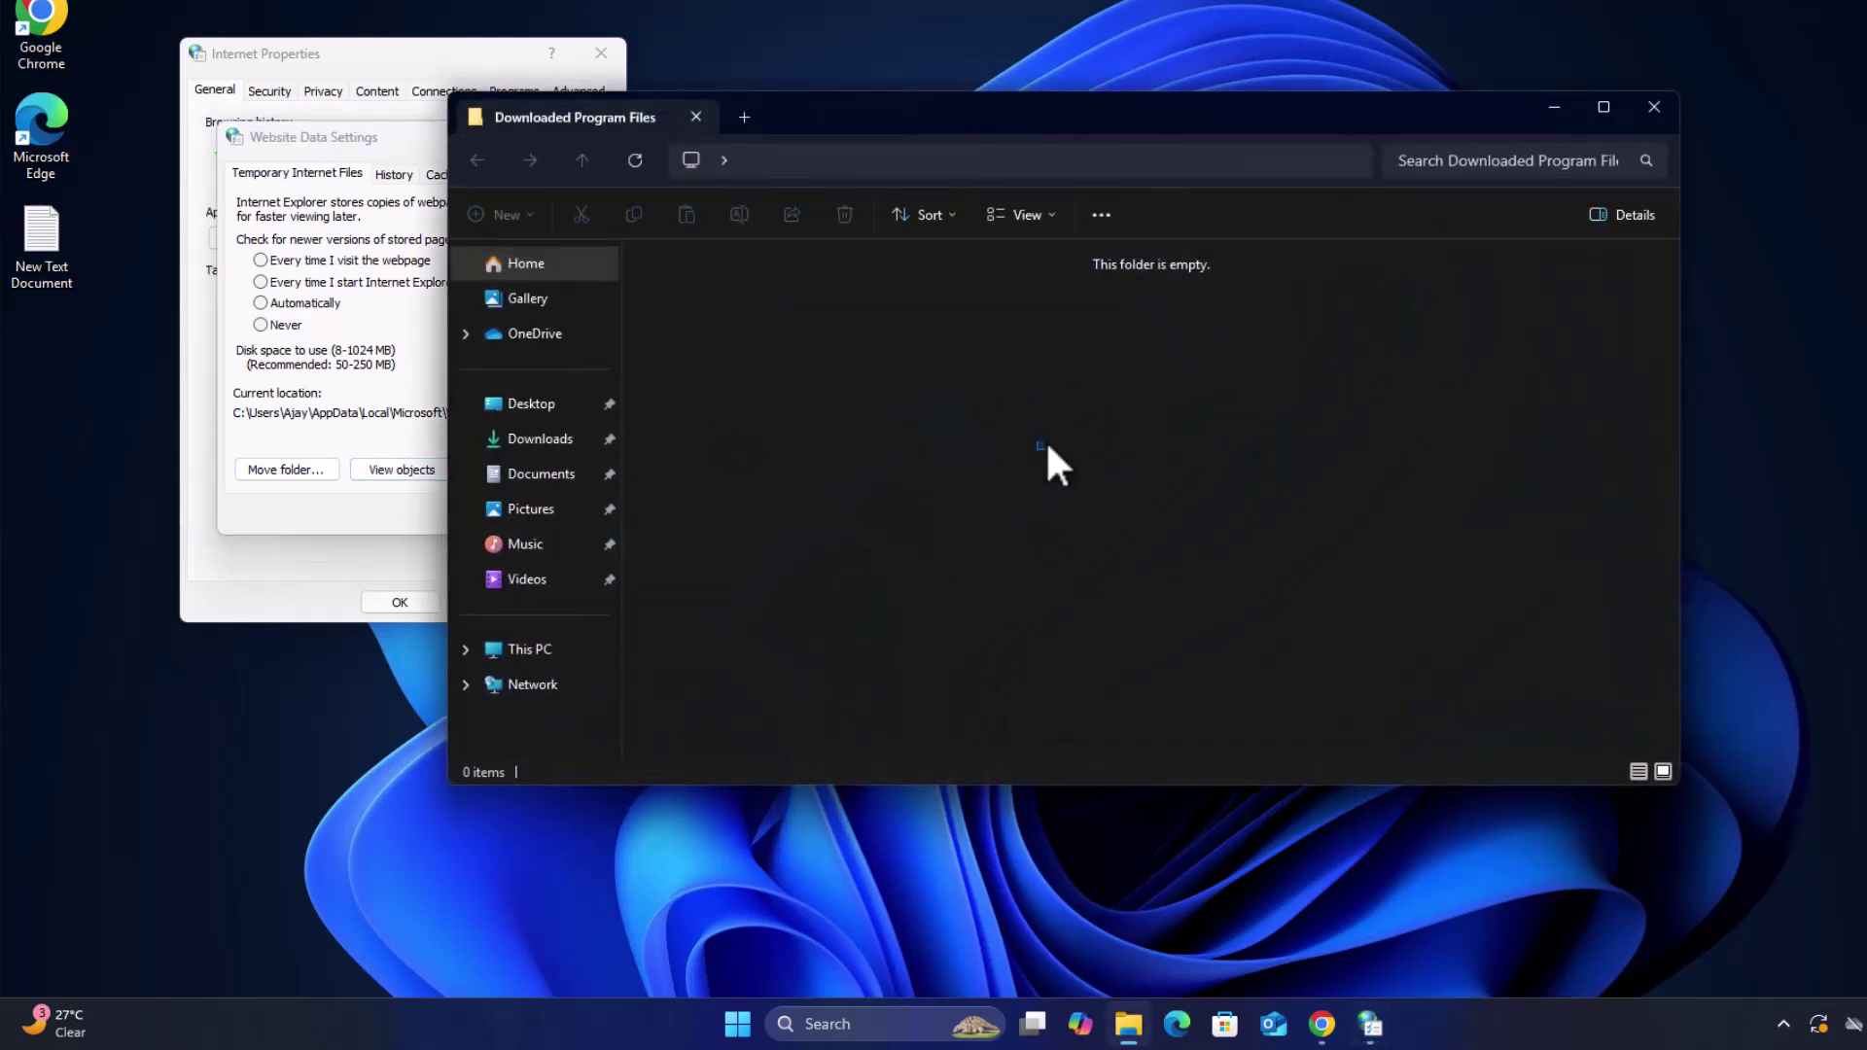
pyautogui.click(1653, 107)
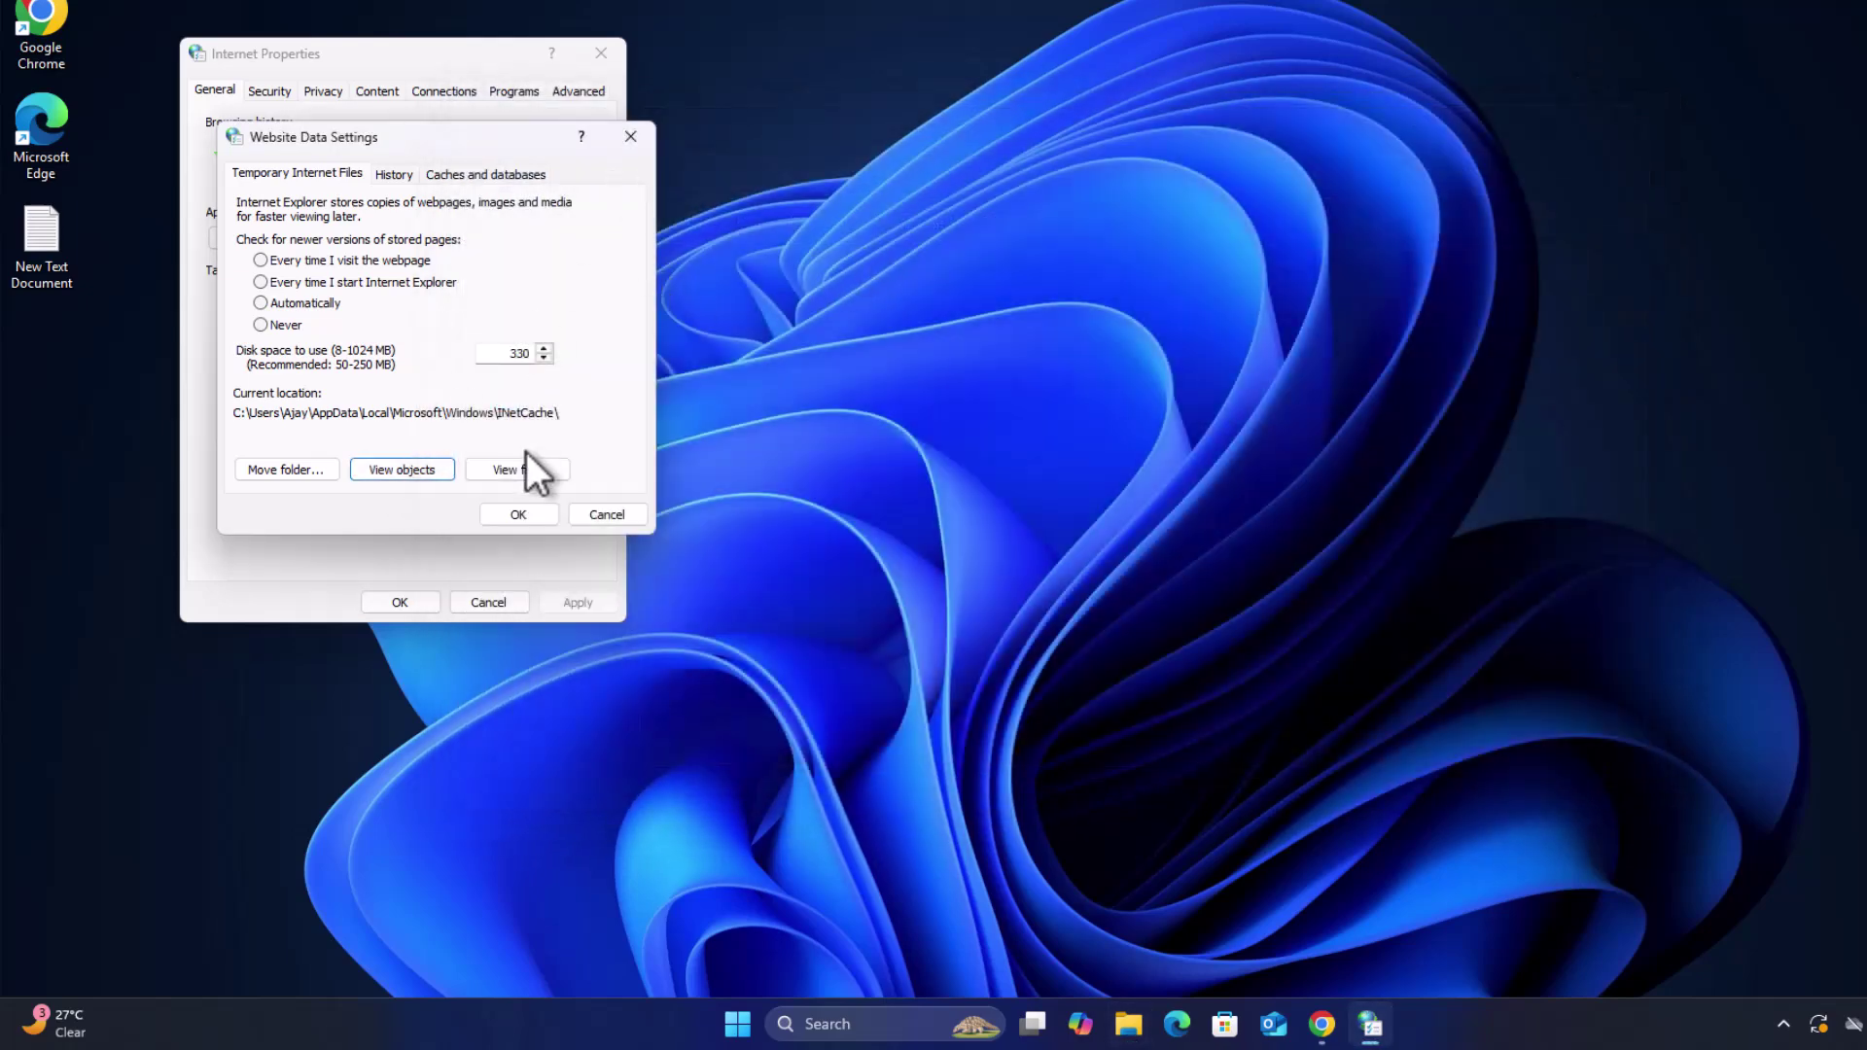
pyautogui.click(518, 514)
pyautogui.click(400, 602)
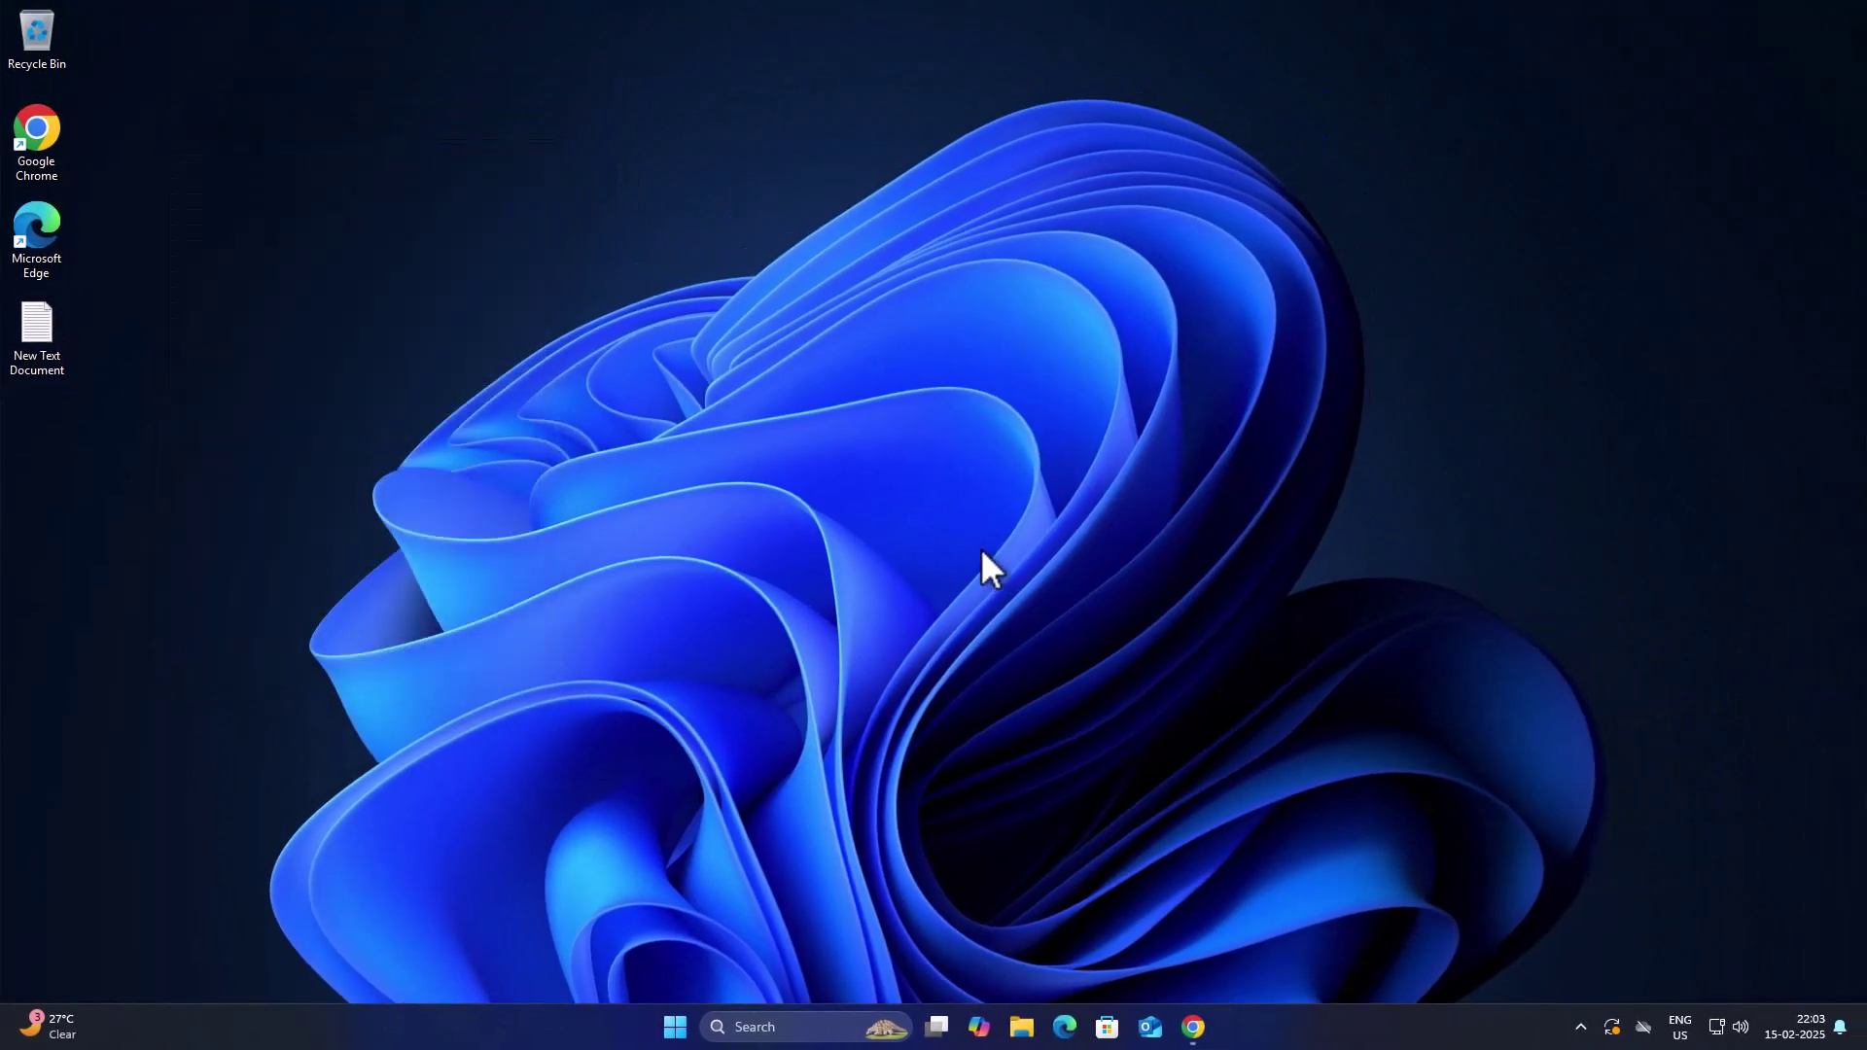
# Open Virus & threat protection, confirm Allowed threats has none, and view Protection history.
pyautogui.click(807, 1031)
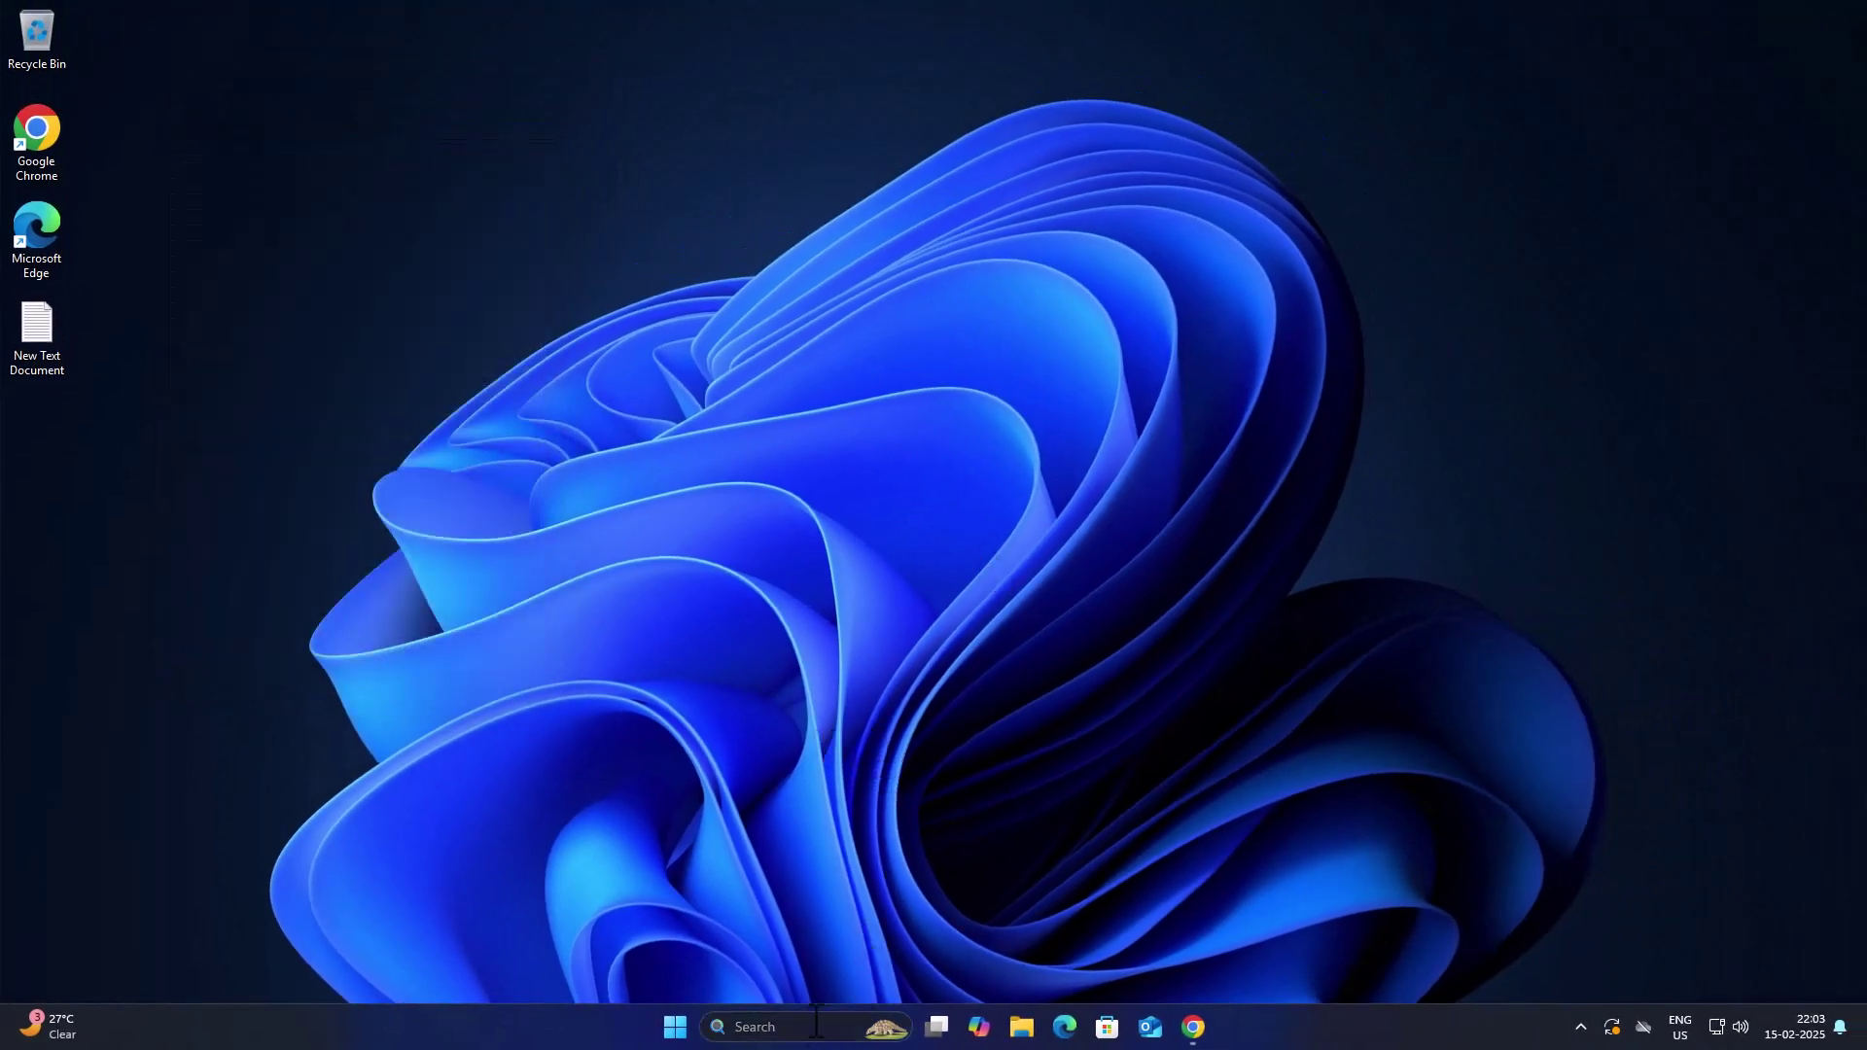
pyautogui.write('vir')
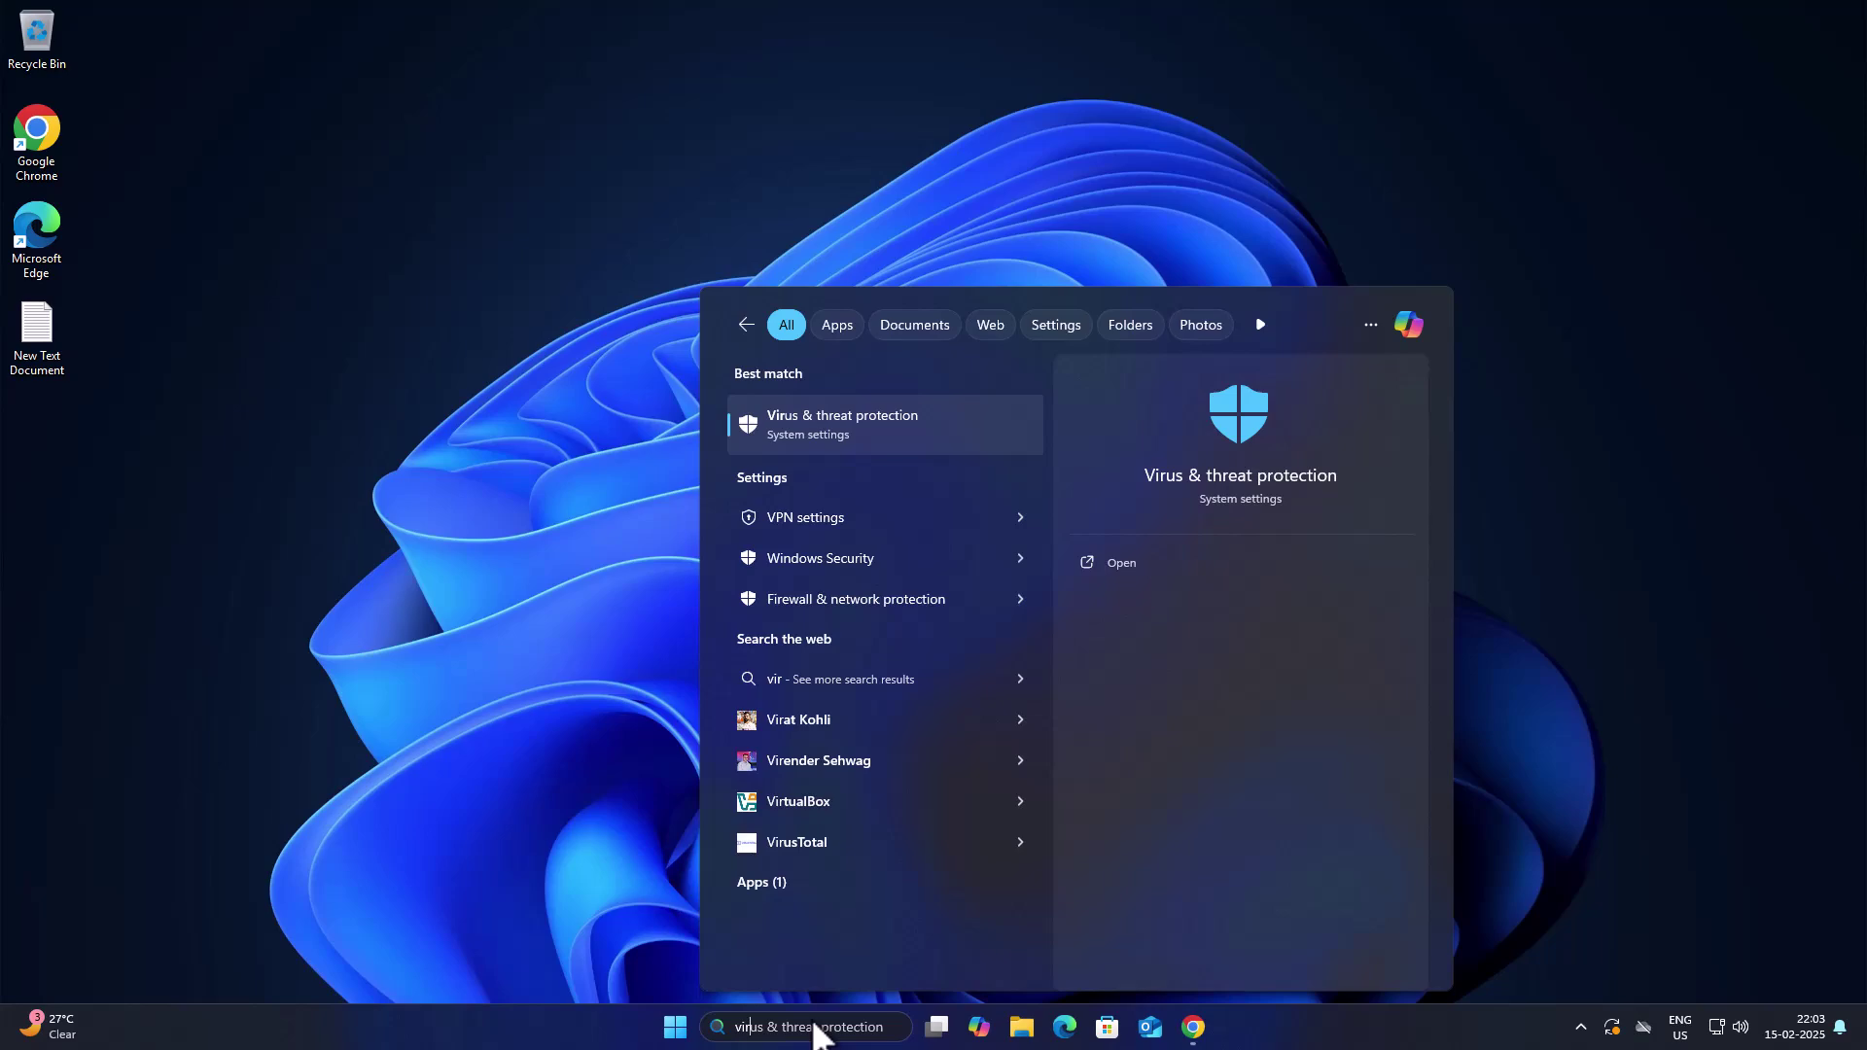
pyautogui.click(831, 435)
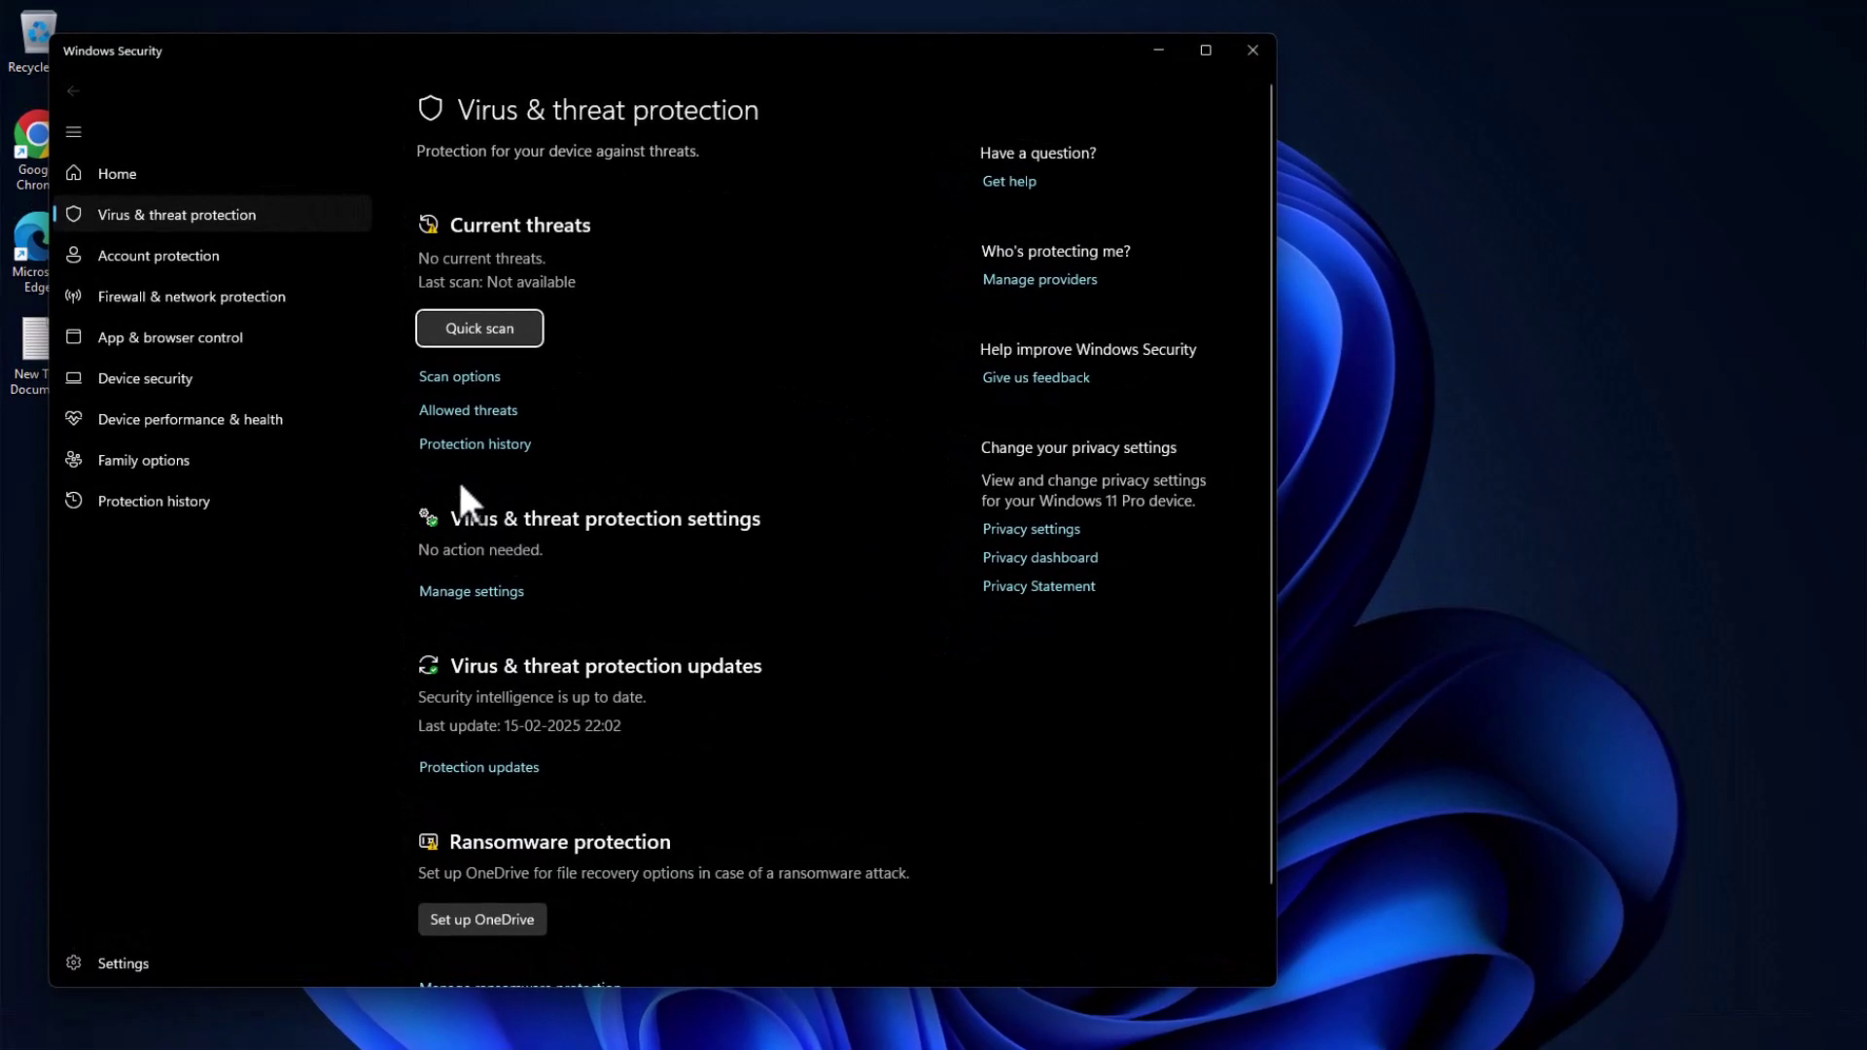
pyautogui.click(490, 411)
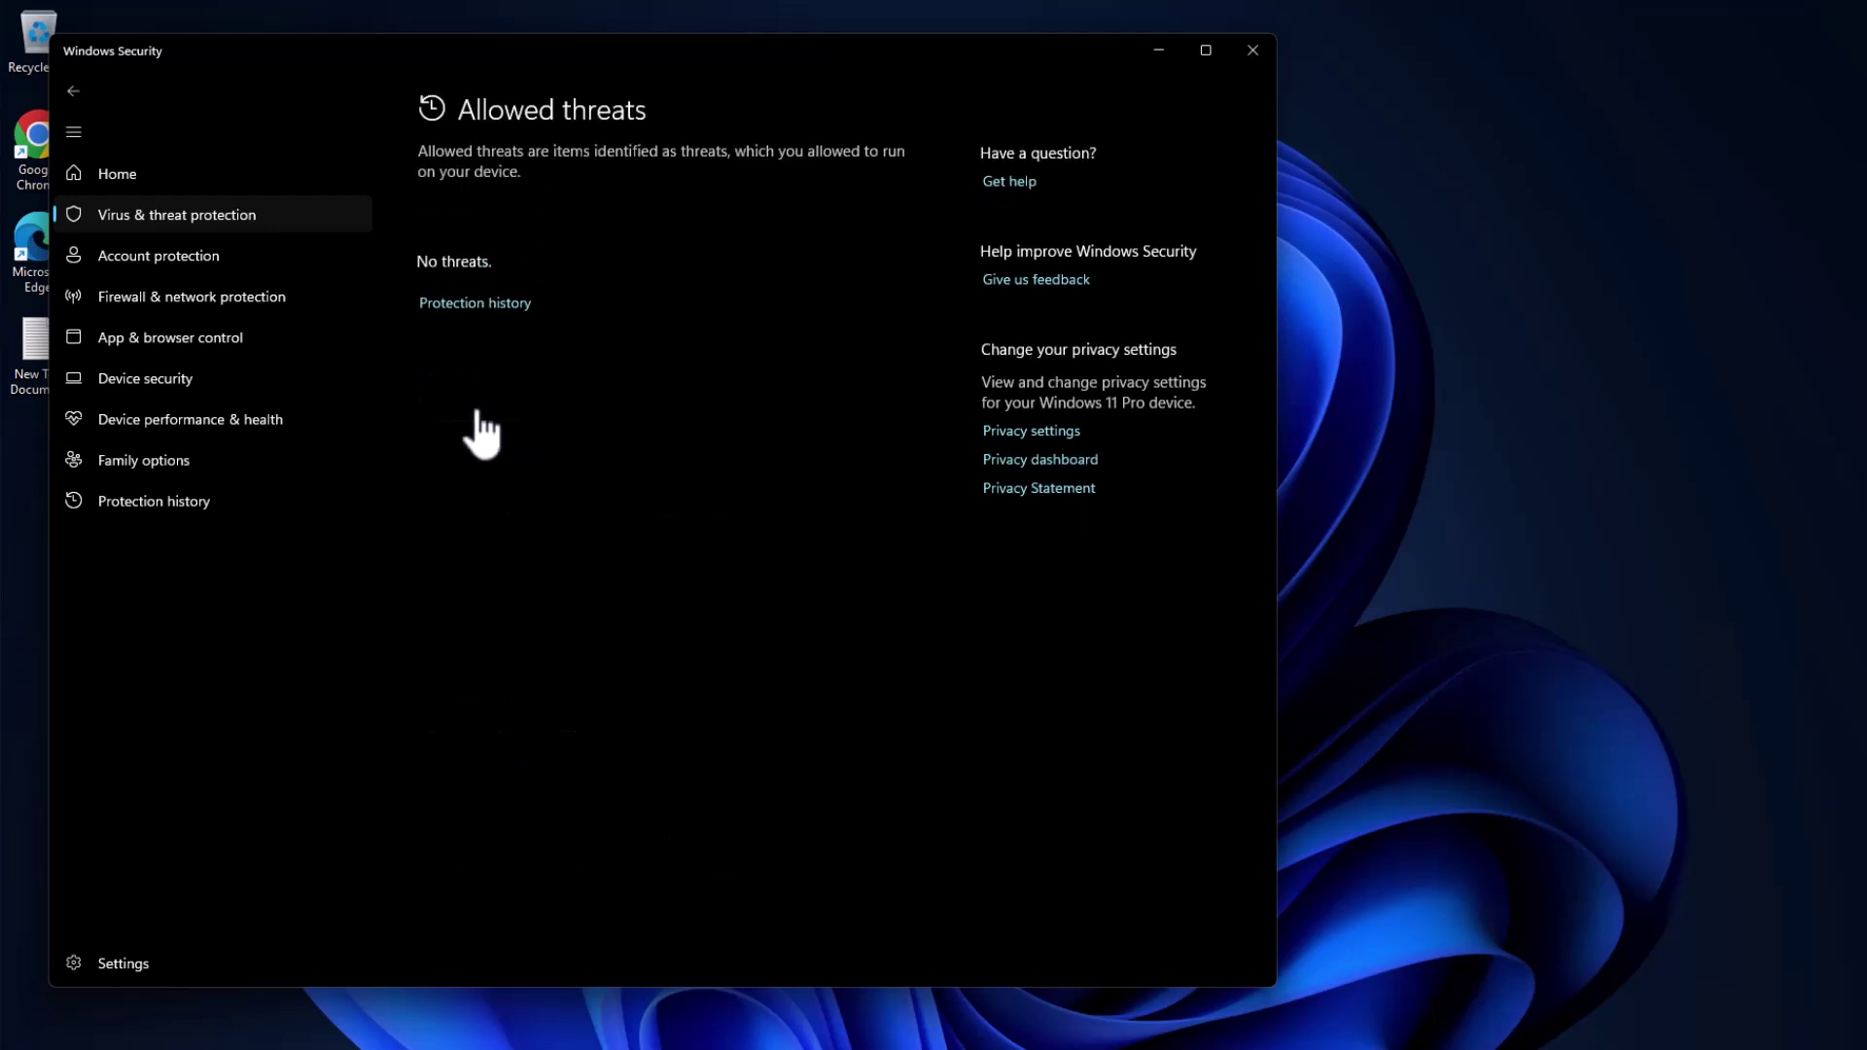
pyautogui.click(457, 305)
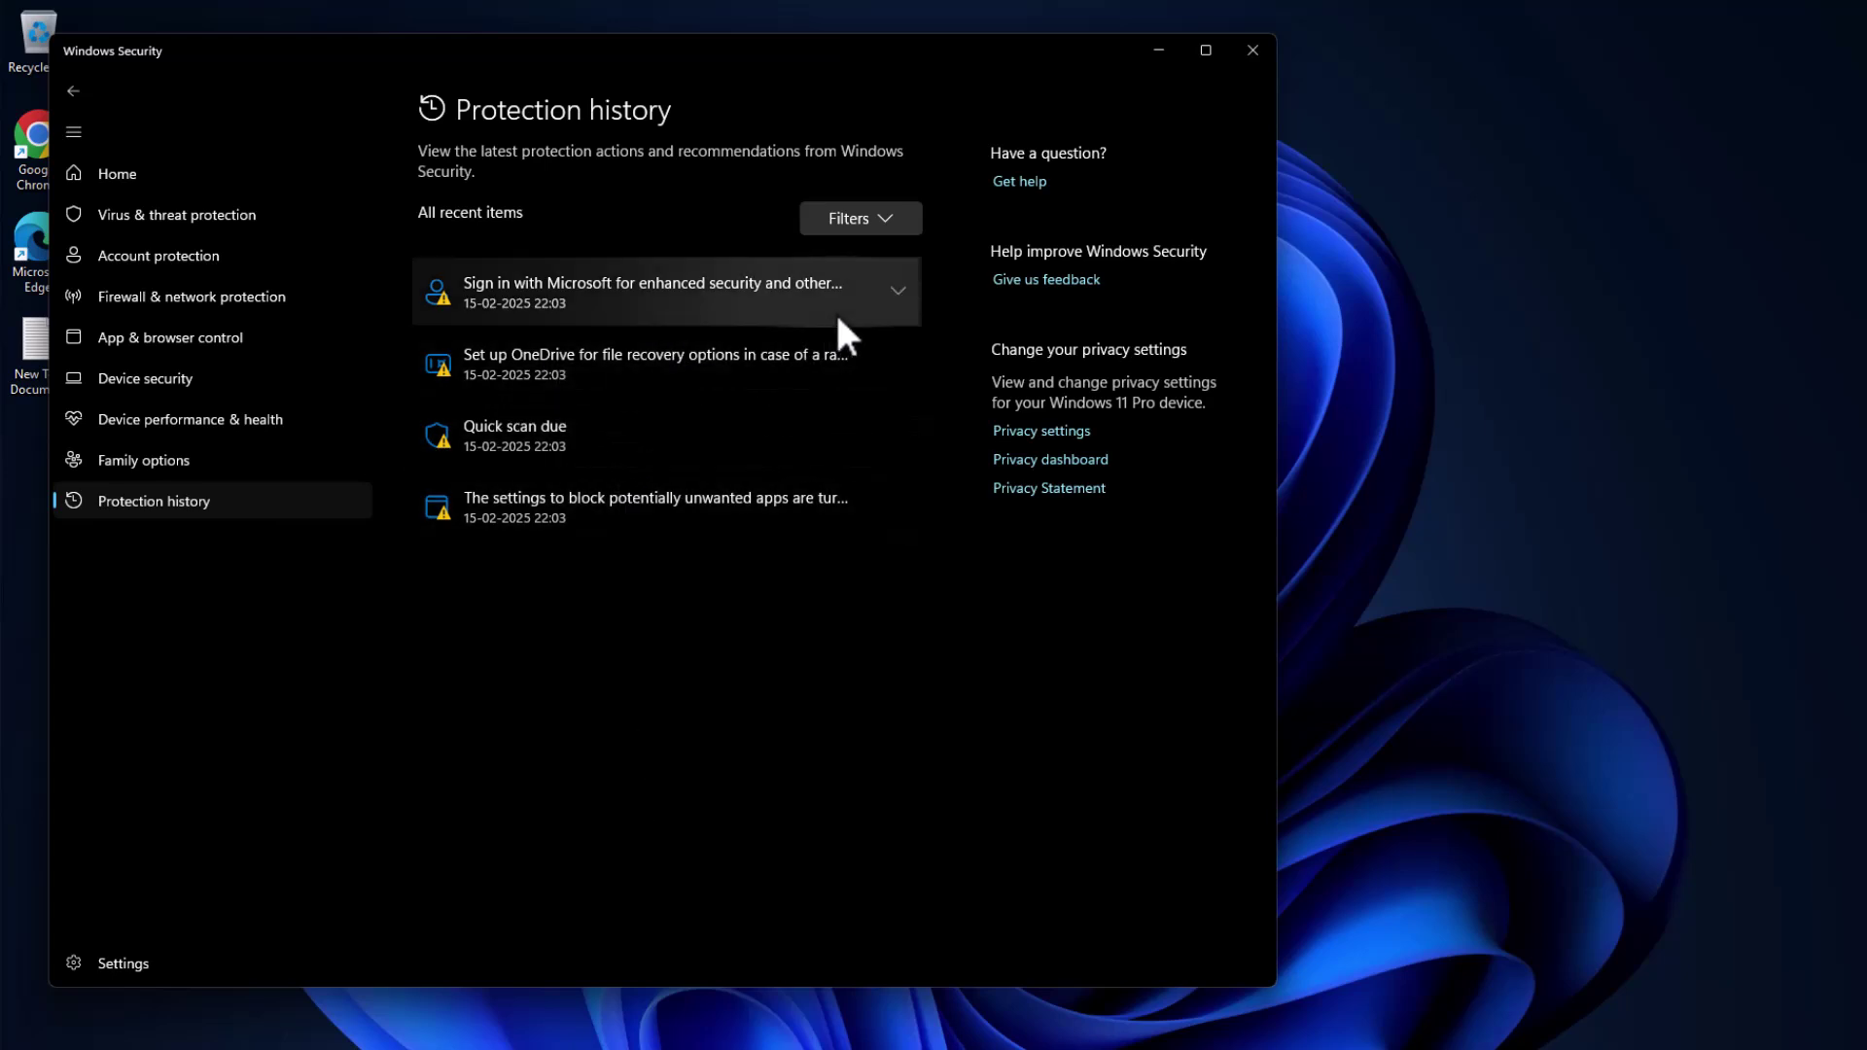
# Expand the Microsoft sign-in, OneDrive recovery, Quick scan due and unwanted-apps history entries.
pyautogui.click(896, 317)
pyautogui.click(872, 449)
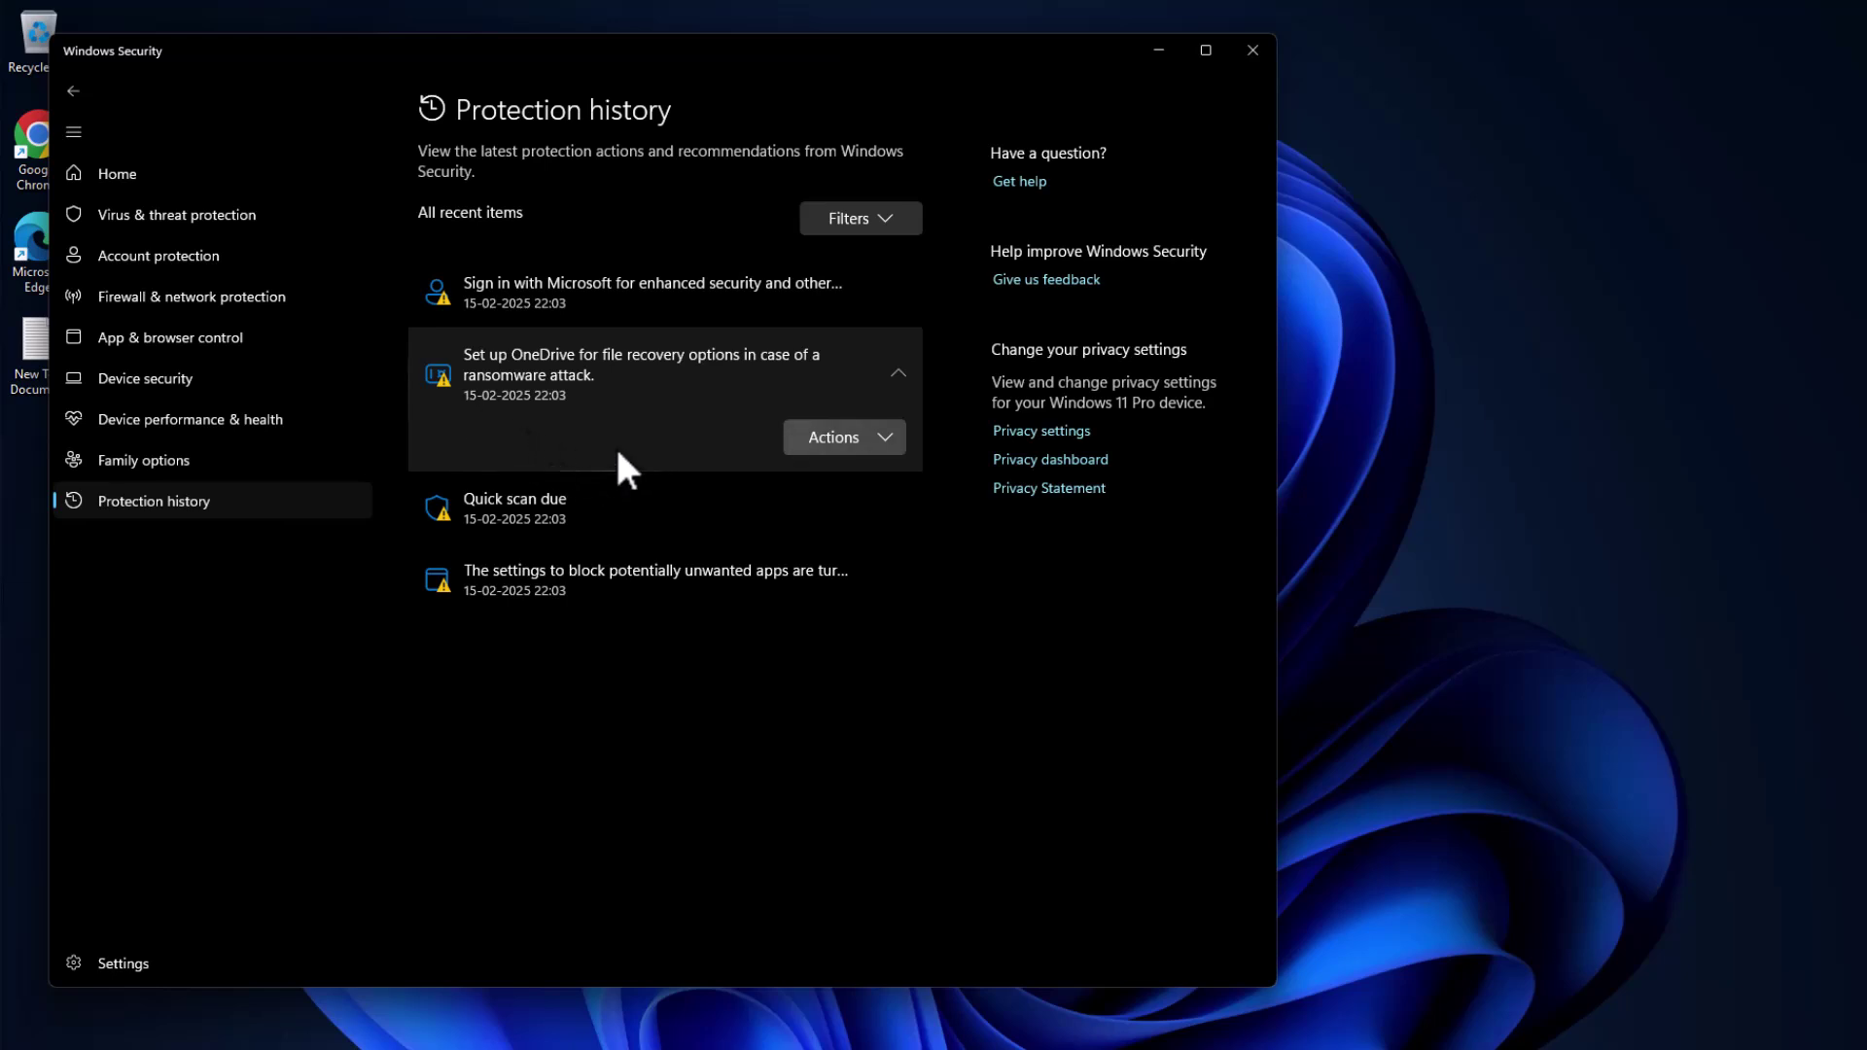
pyautogui.click(634, 491)
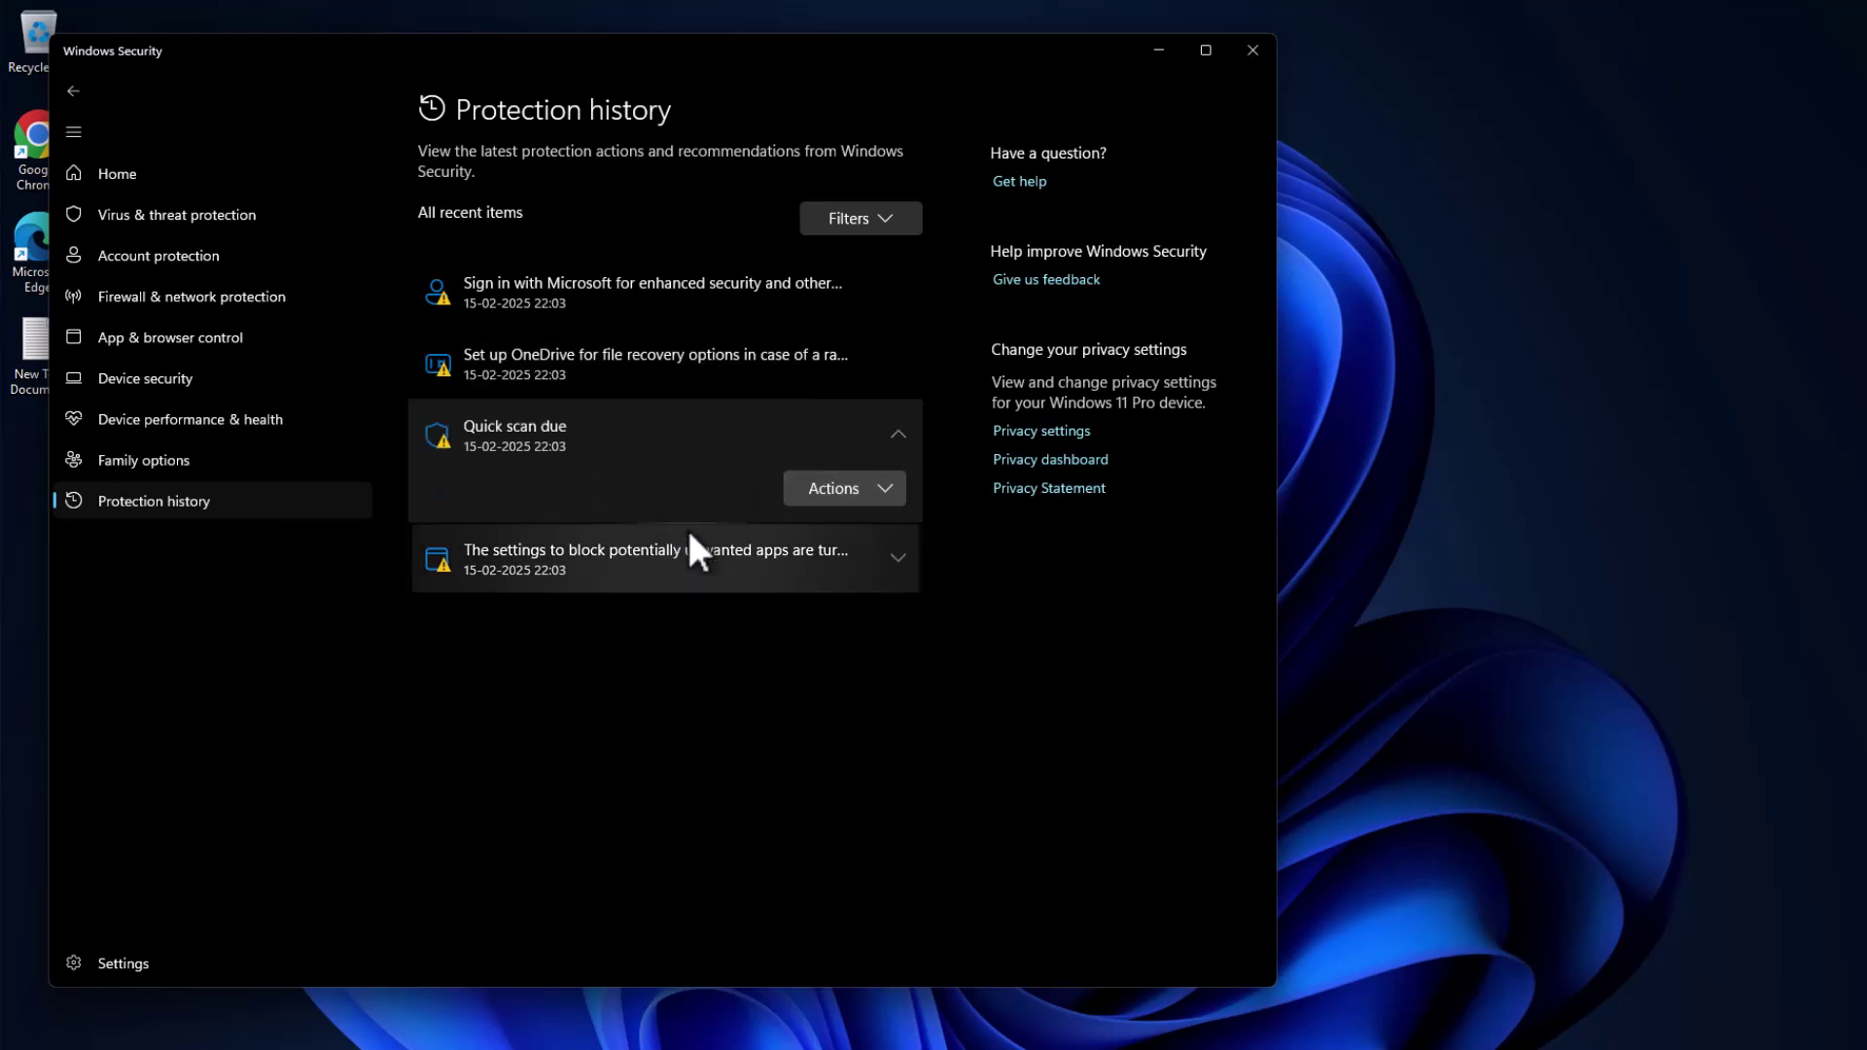
pyautogui.click(573, 545)
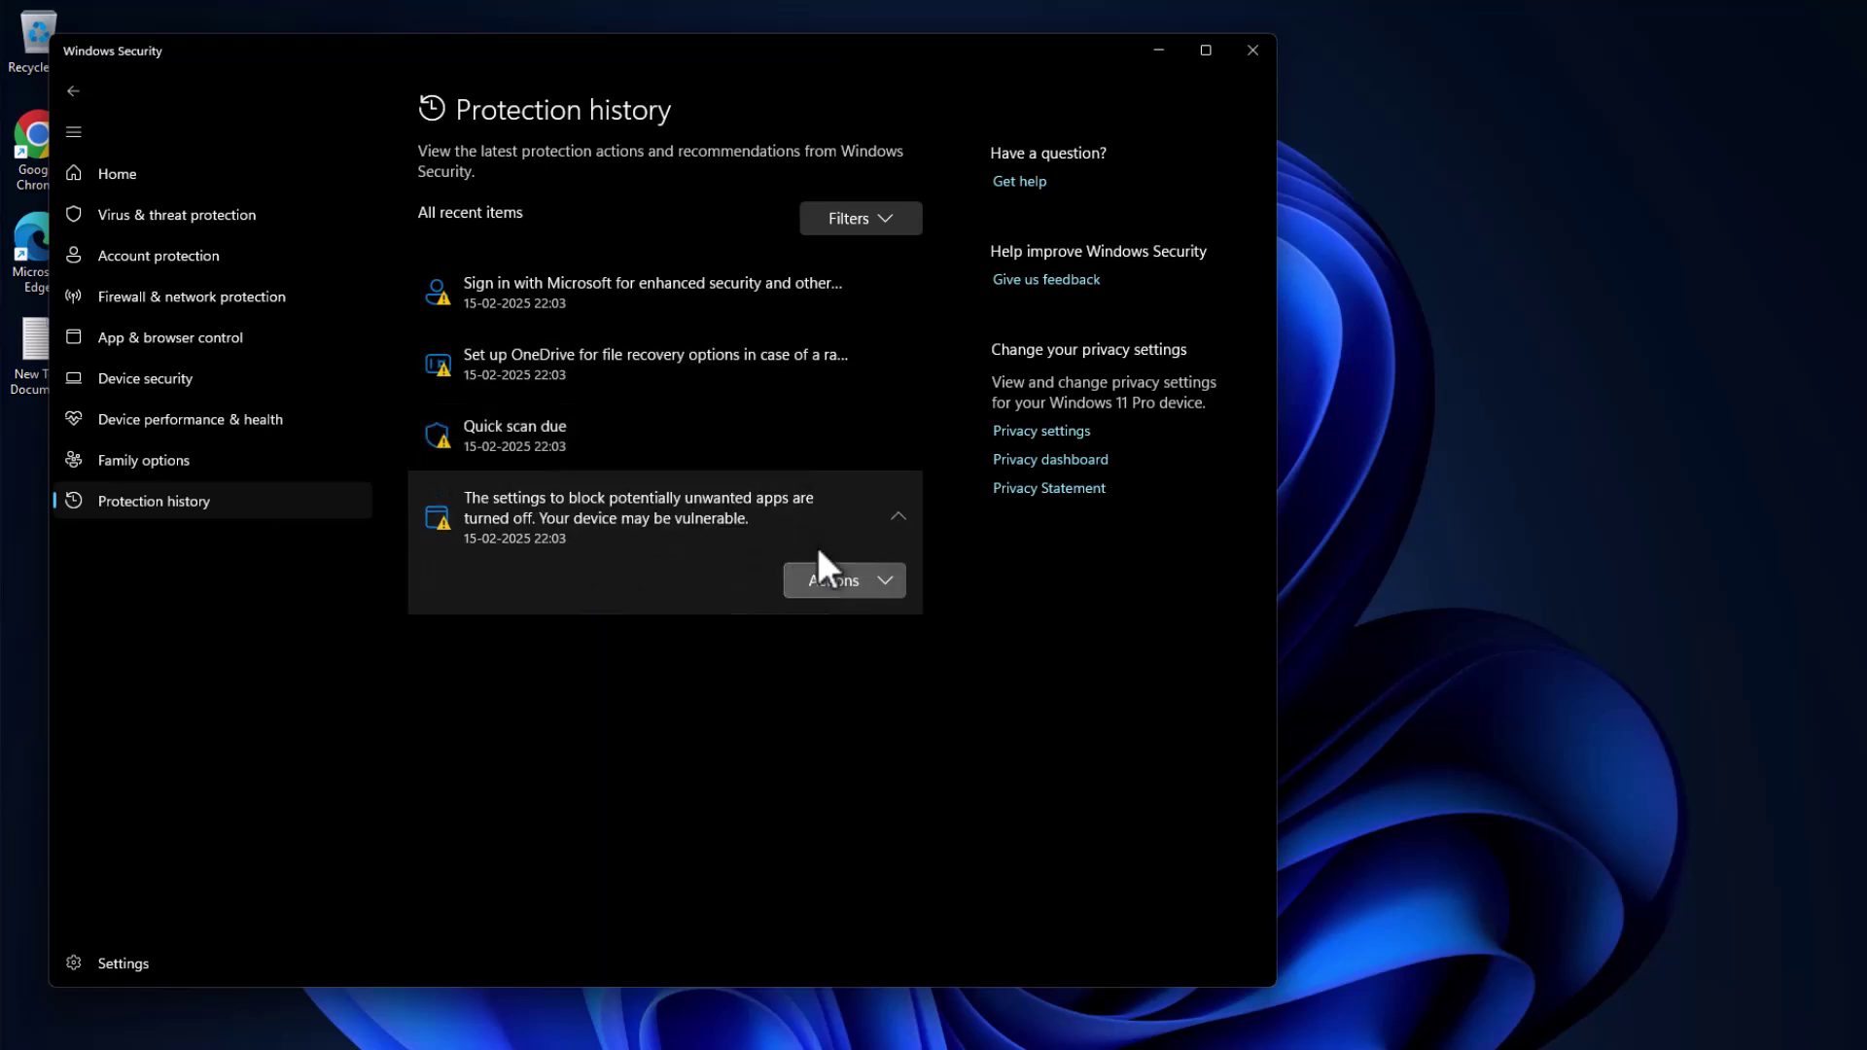
pyautogui.click(895, 526)
pyautogui.click(524, 535)
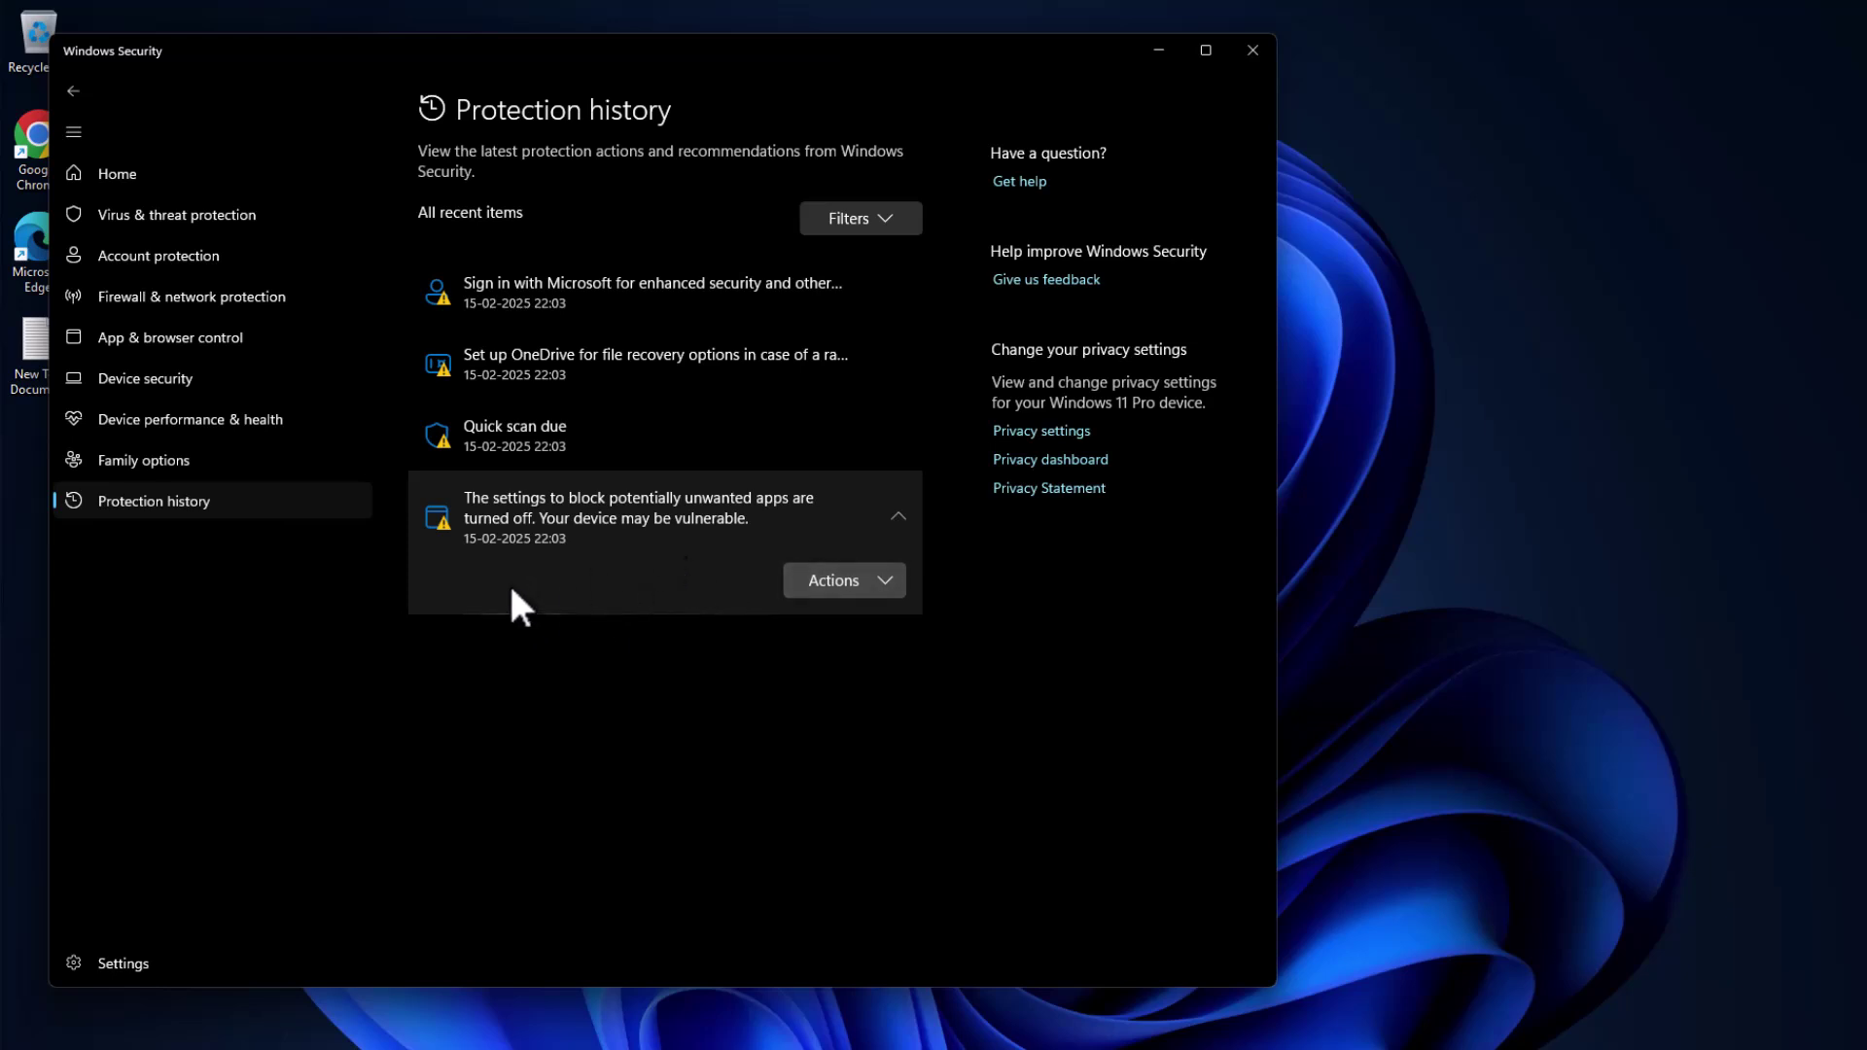
# Review the unwanted-apps warning's actions without changing anything, then return to the protection overview.
pyautogui.click(874, 583)
pyautogui.click(860, 583)
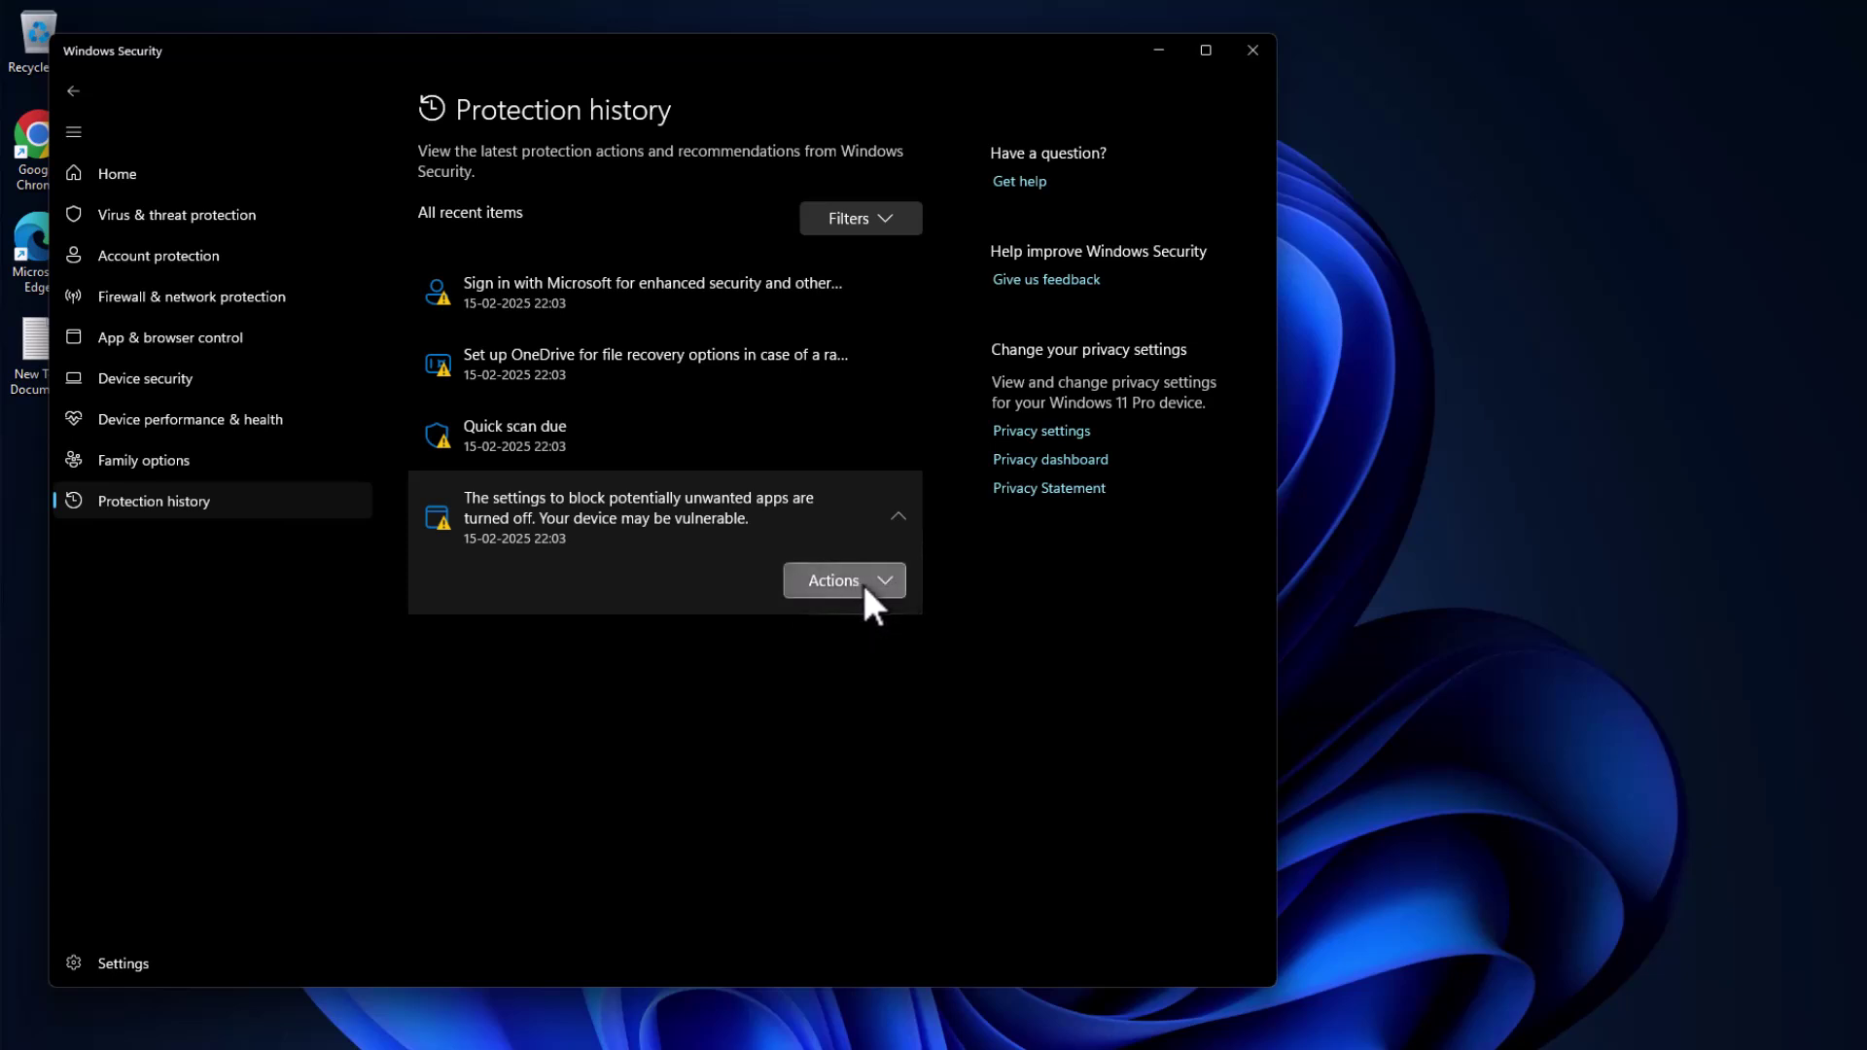
pyautogui.click(866, 542)
pyautogui.click(671, 525)
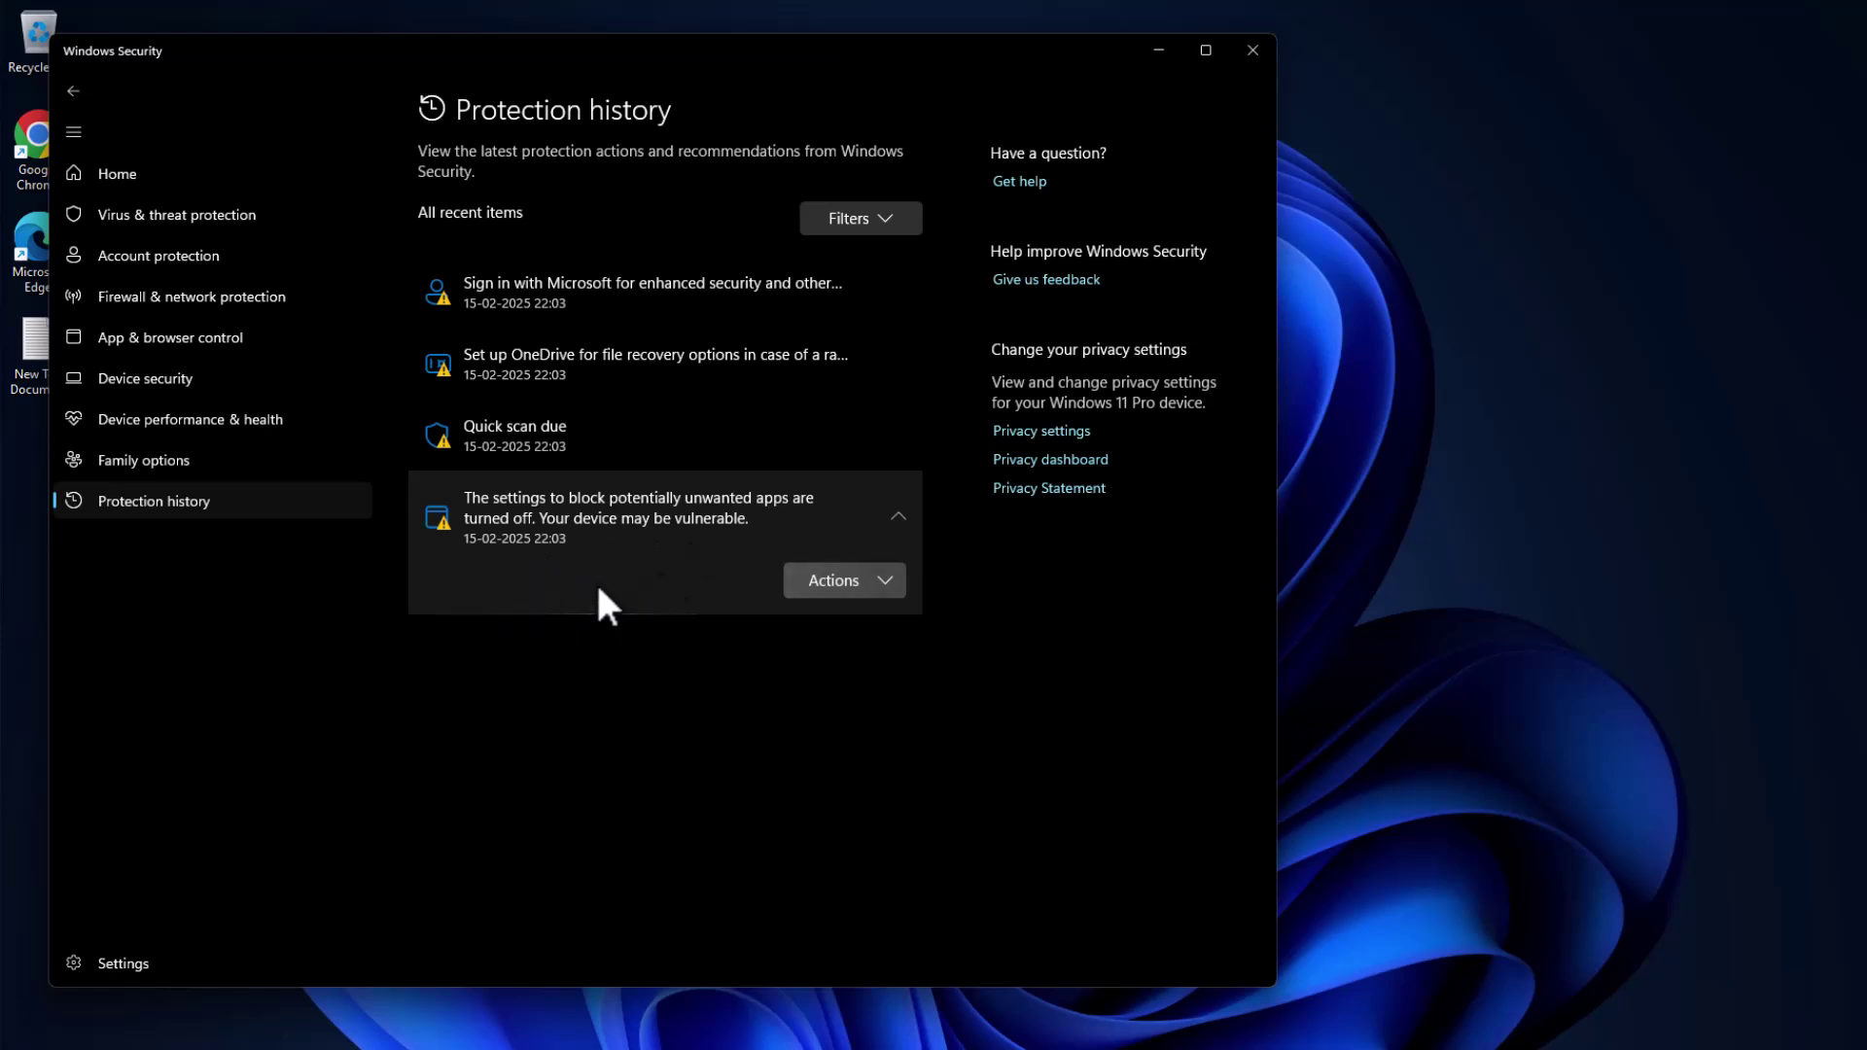
pyautogui.click(611, 551)
pyautogui.click(586, 525)
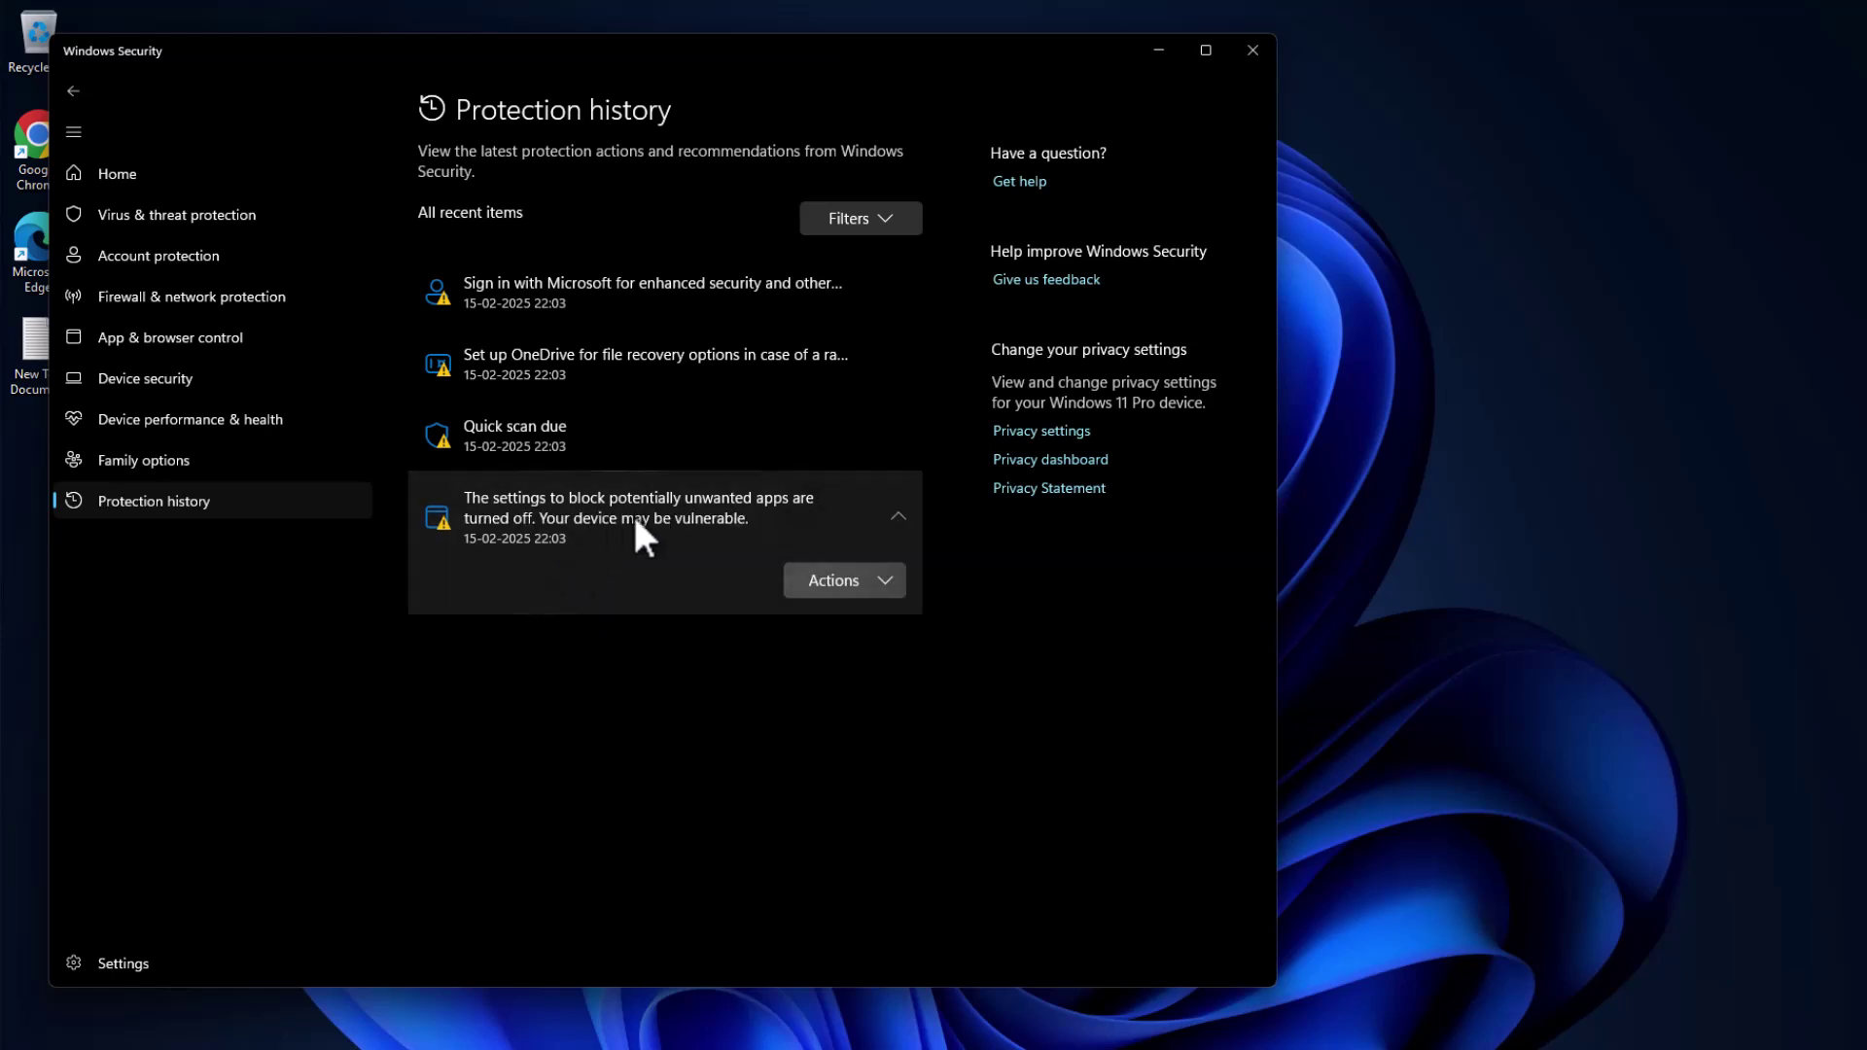
pyautogui.click(883, 583)
pyautogui.click(826, 582)
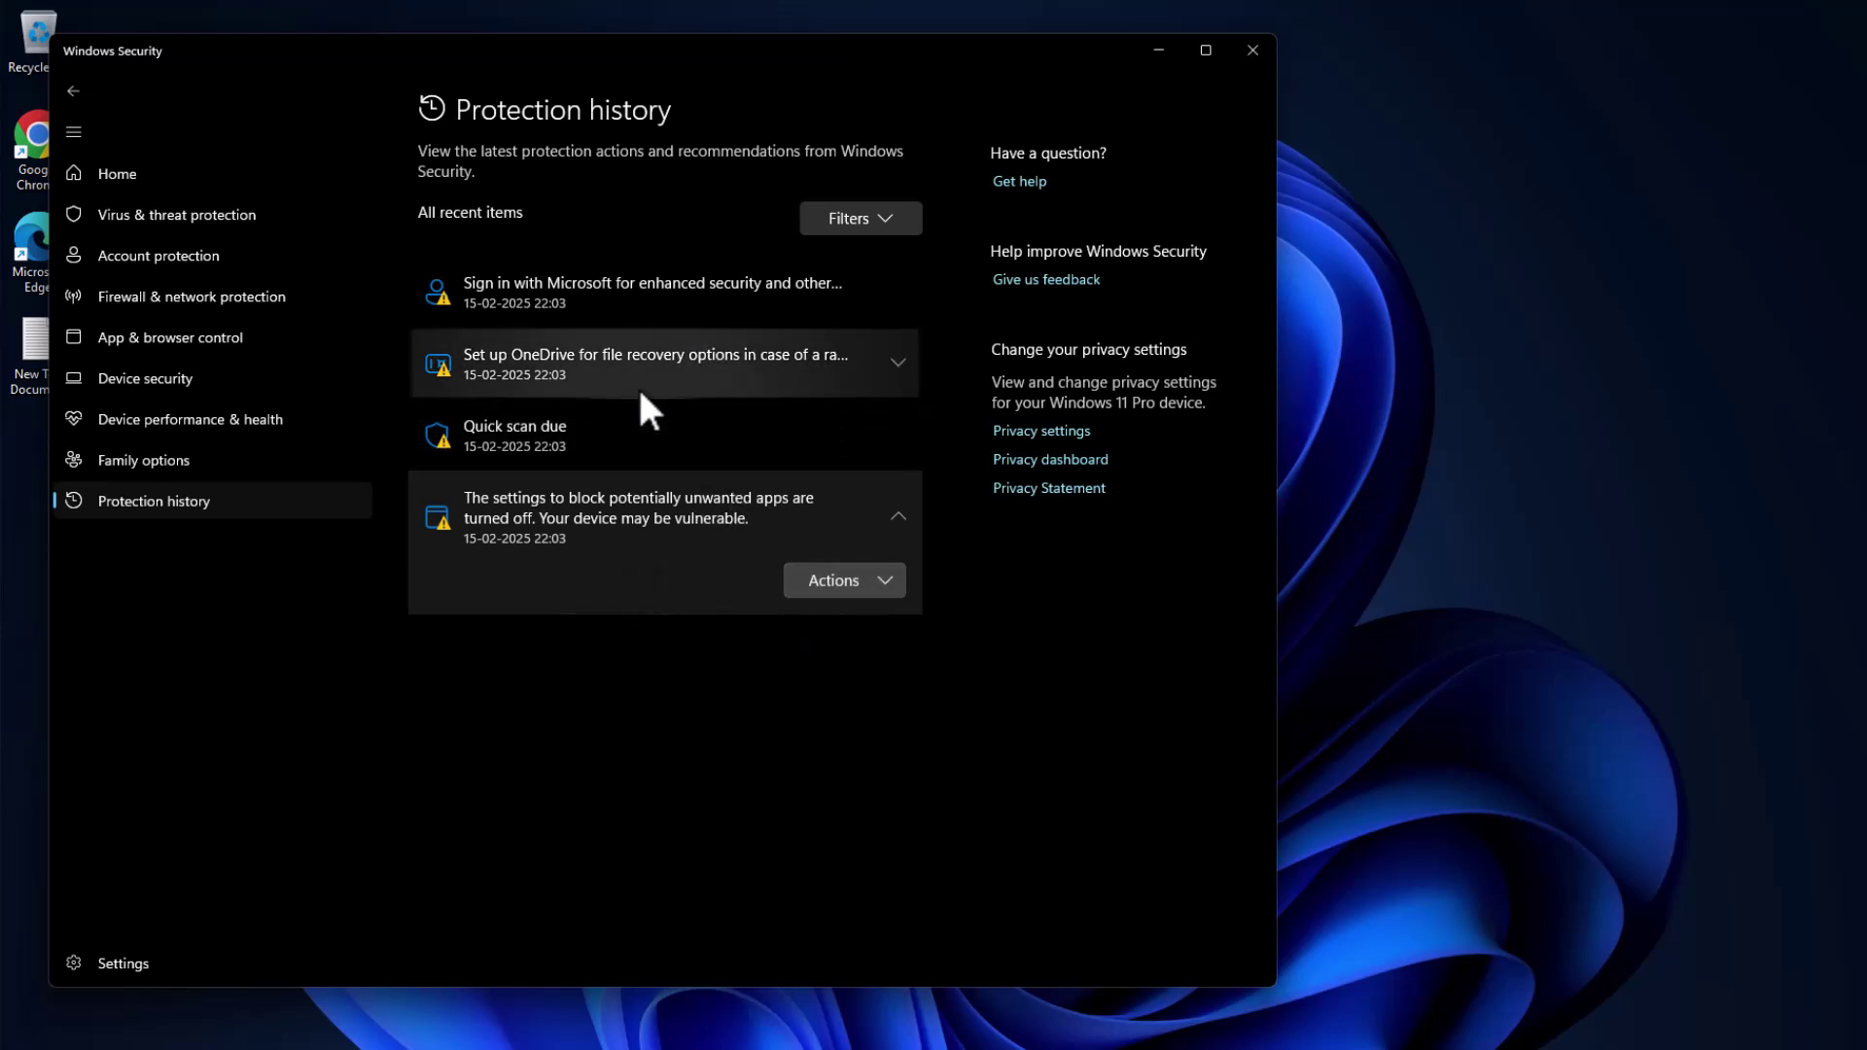
pyautogui.click(696, 544)
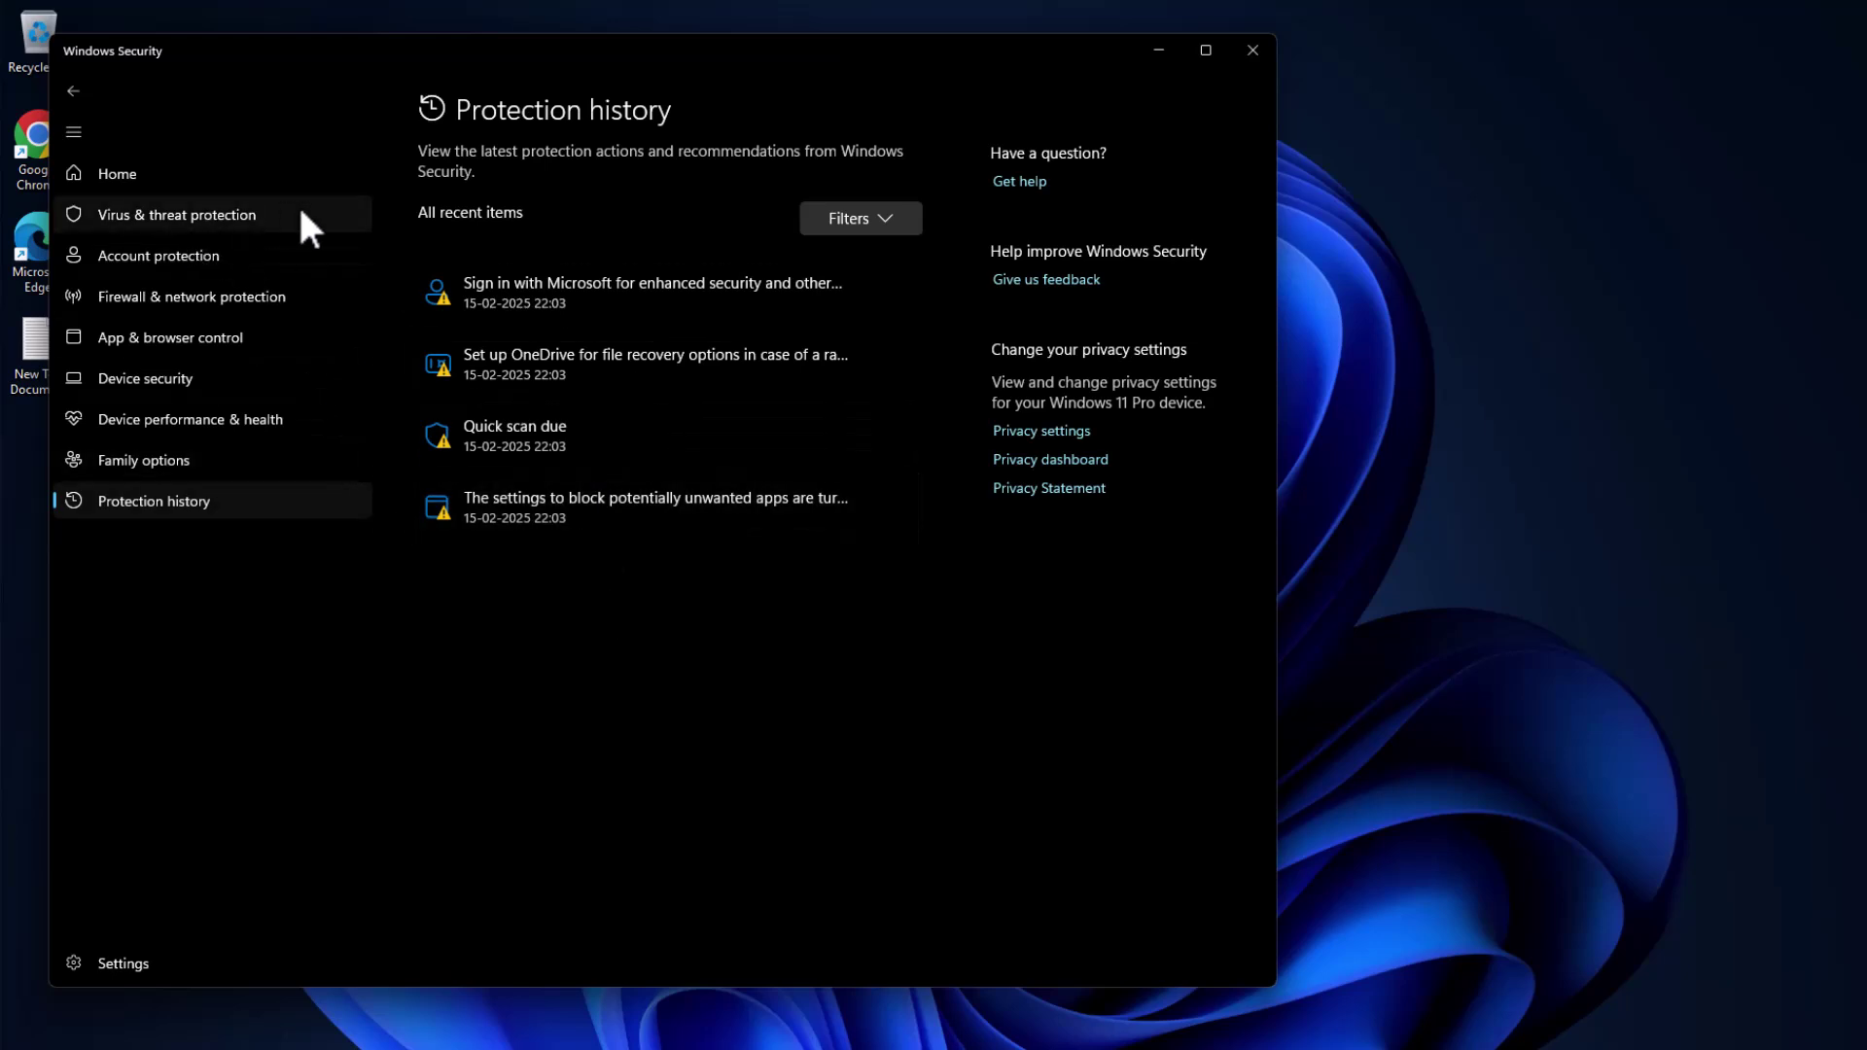
pyautogui.click(157, 216)
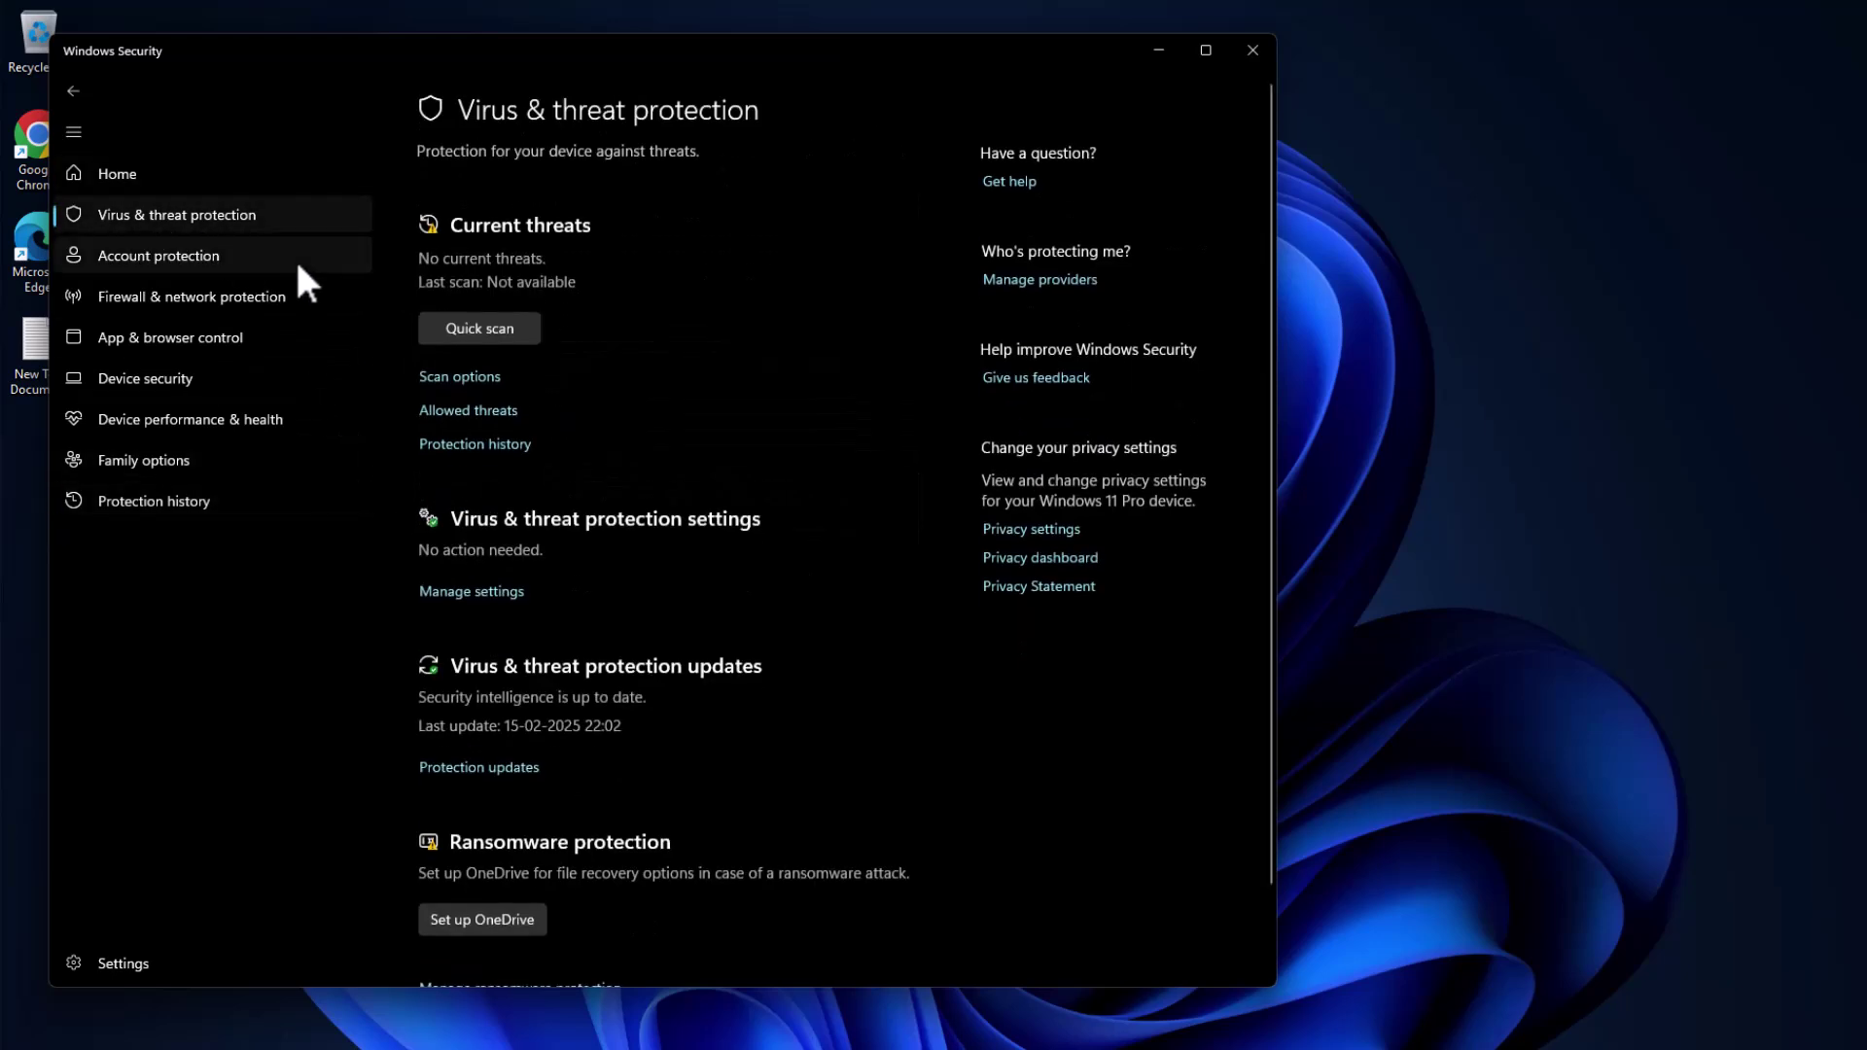
# Switch off Real-time, Cloud-delivered, Tamper Protection and Automatic sample submission, then minimise Windows Security.
pyautogui.click(489, 593)
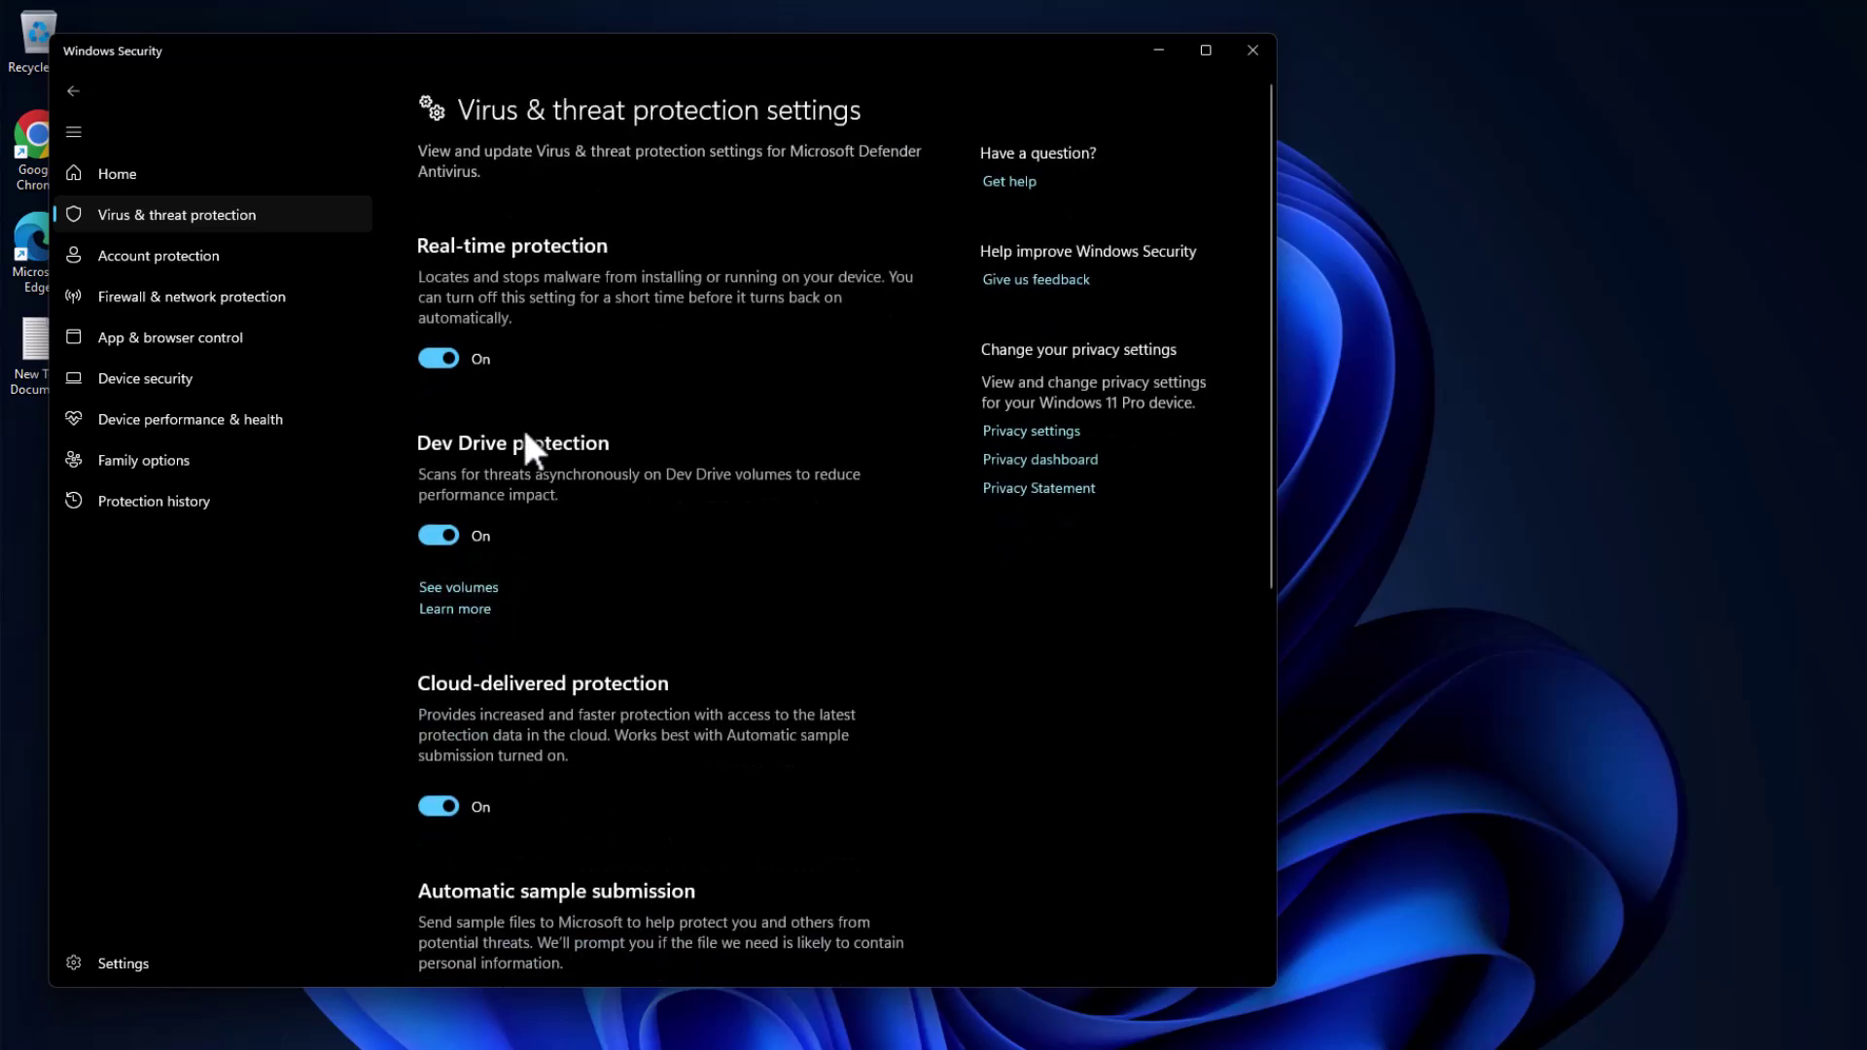
pyautogui.click(437, 357)
pyautogui.click(1001, 692)
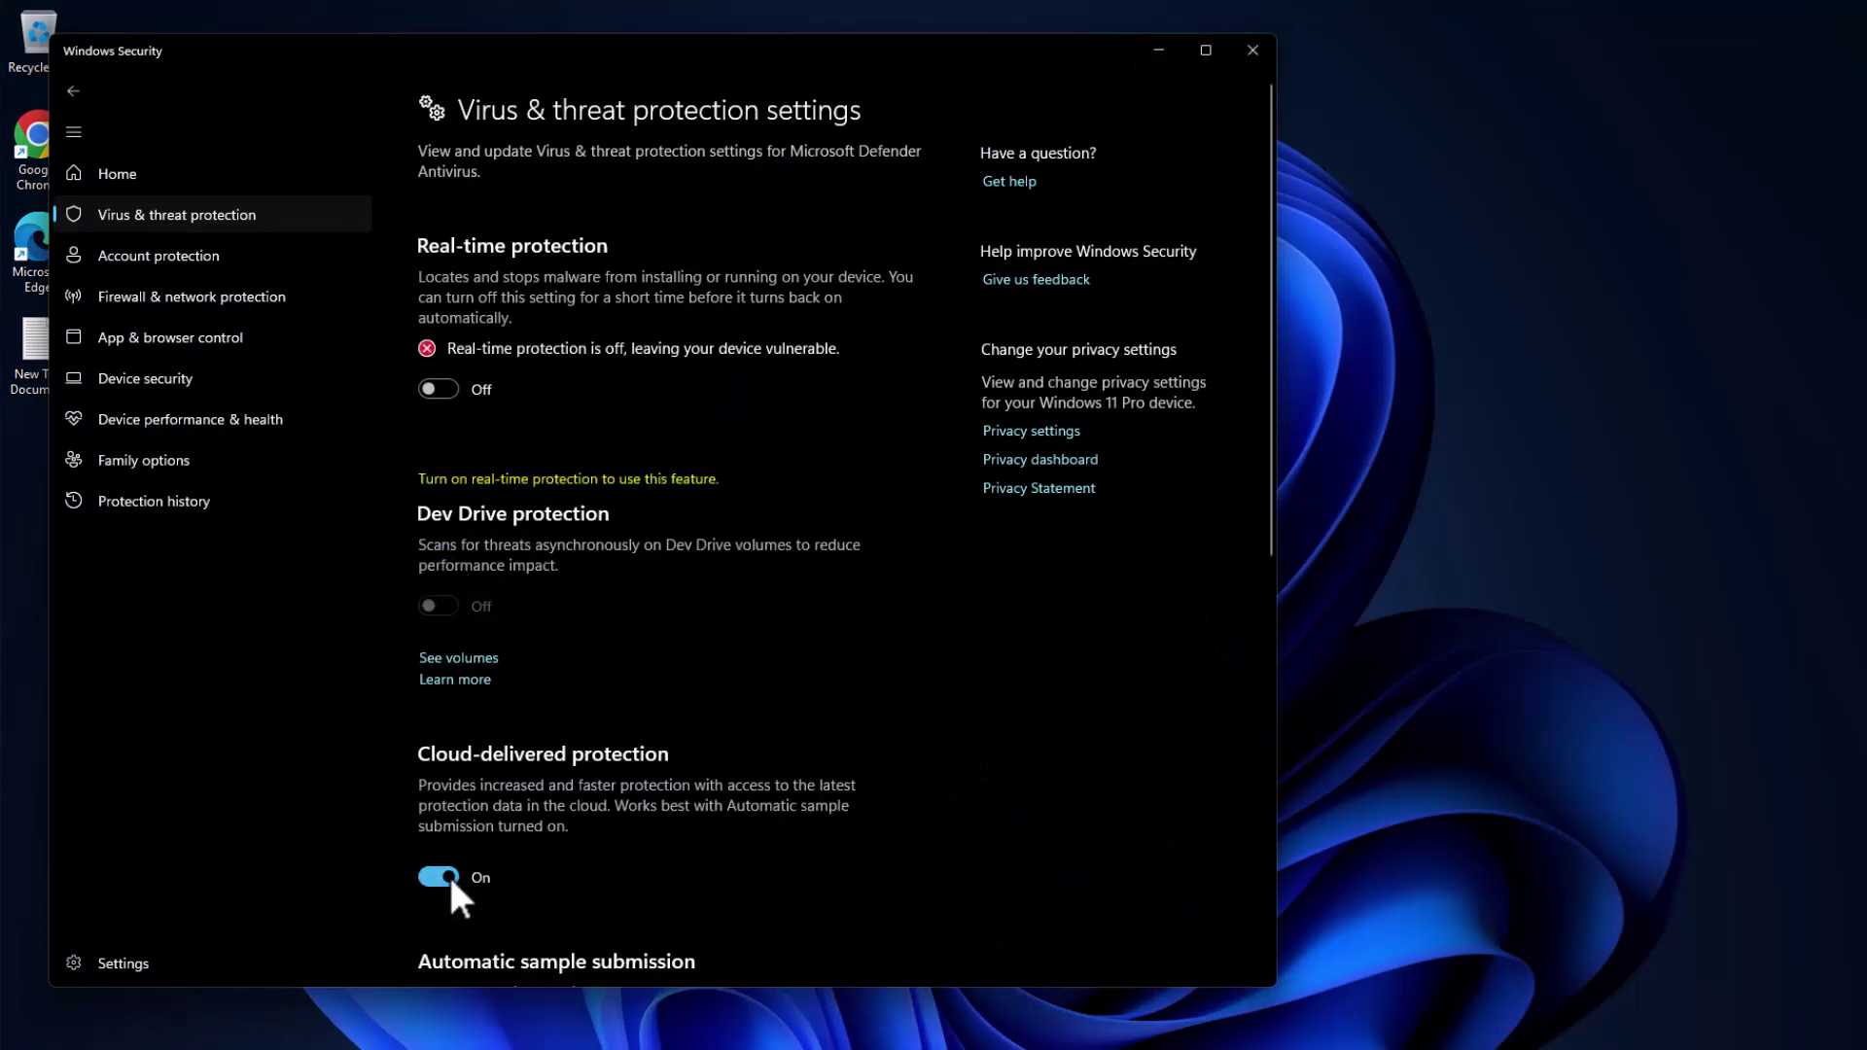
pyautogui.click(443, 877)
pyautogui.scroll(-5, 446, 774)
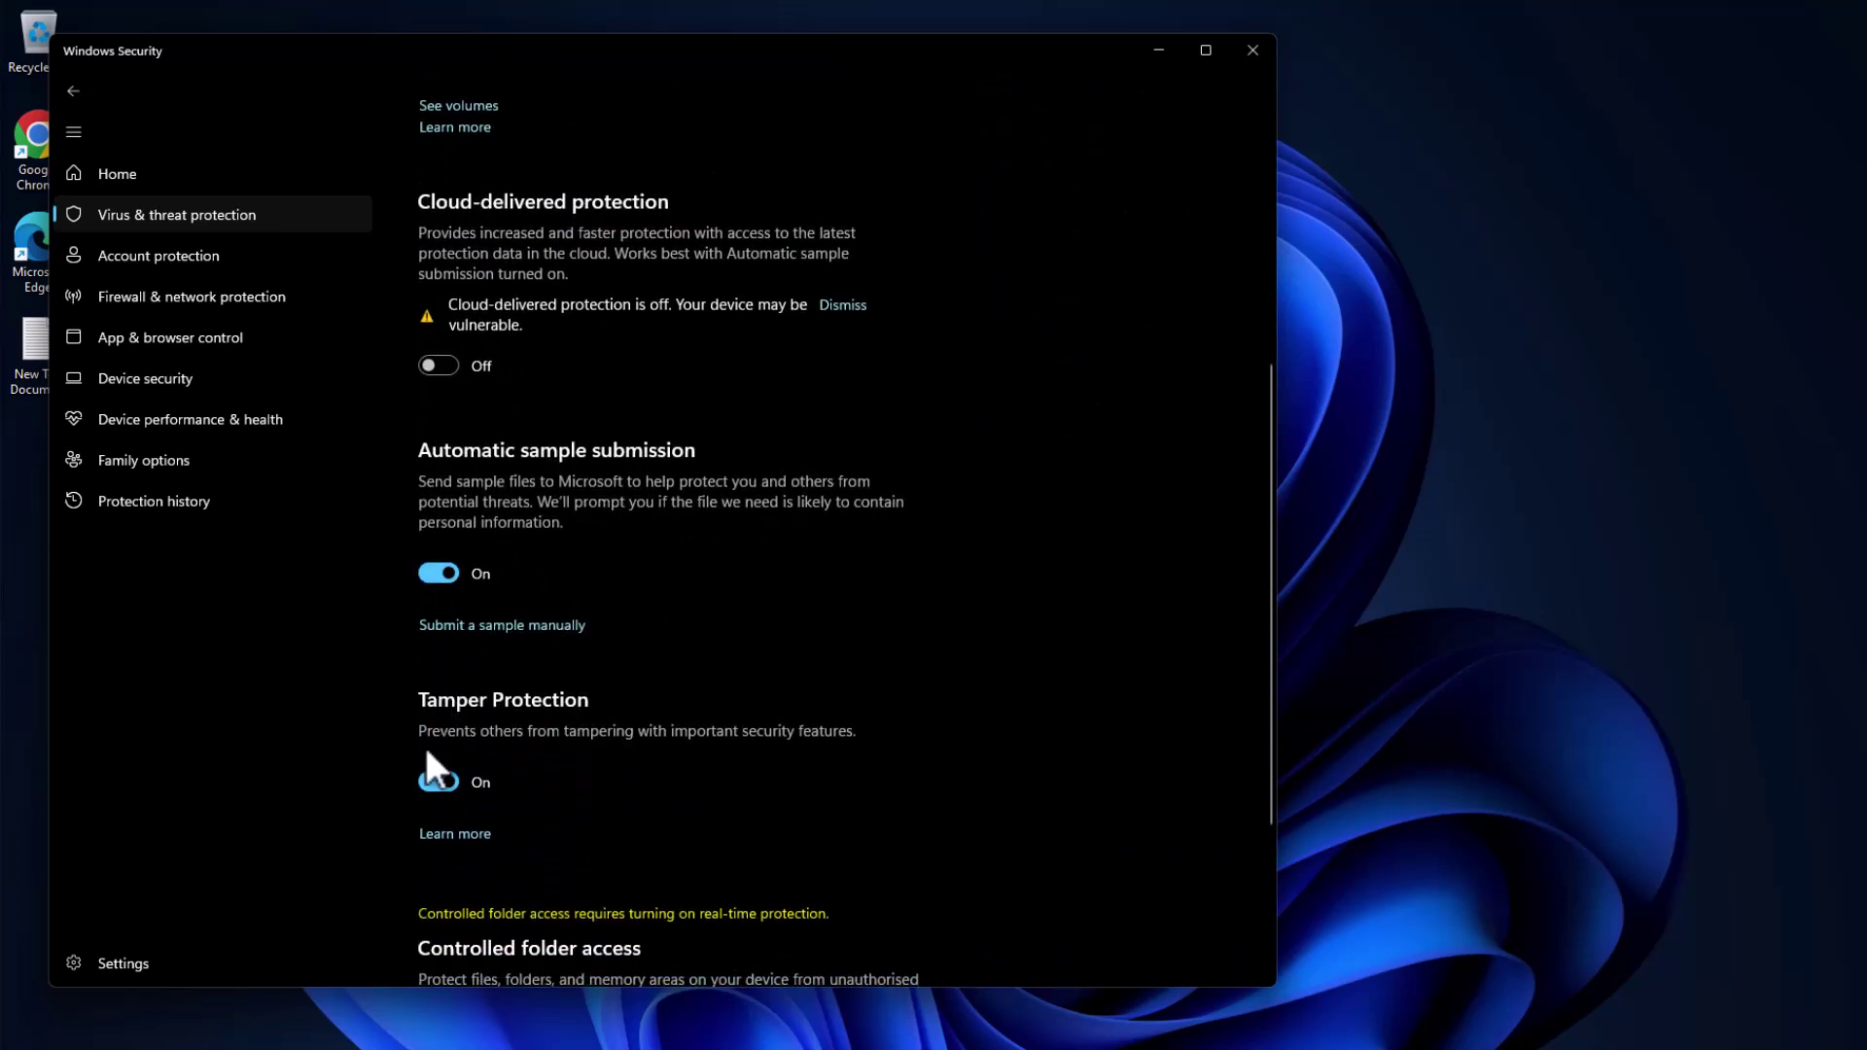
pyautogui.click(435, 773)
pyautogui.click(453, 573)
pyautogui.scroll(-4, 562, 735)
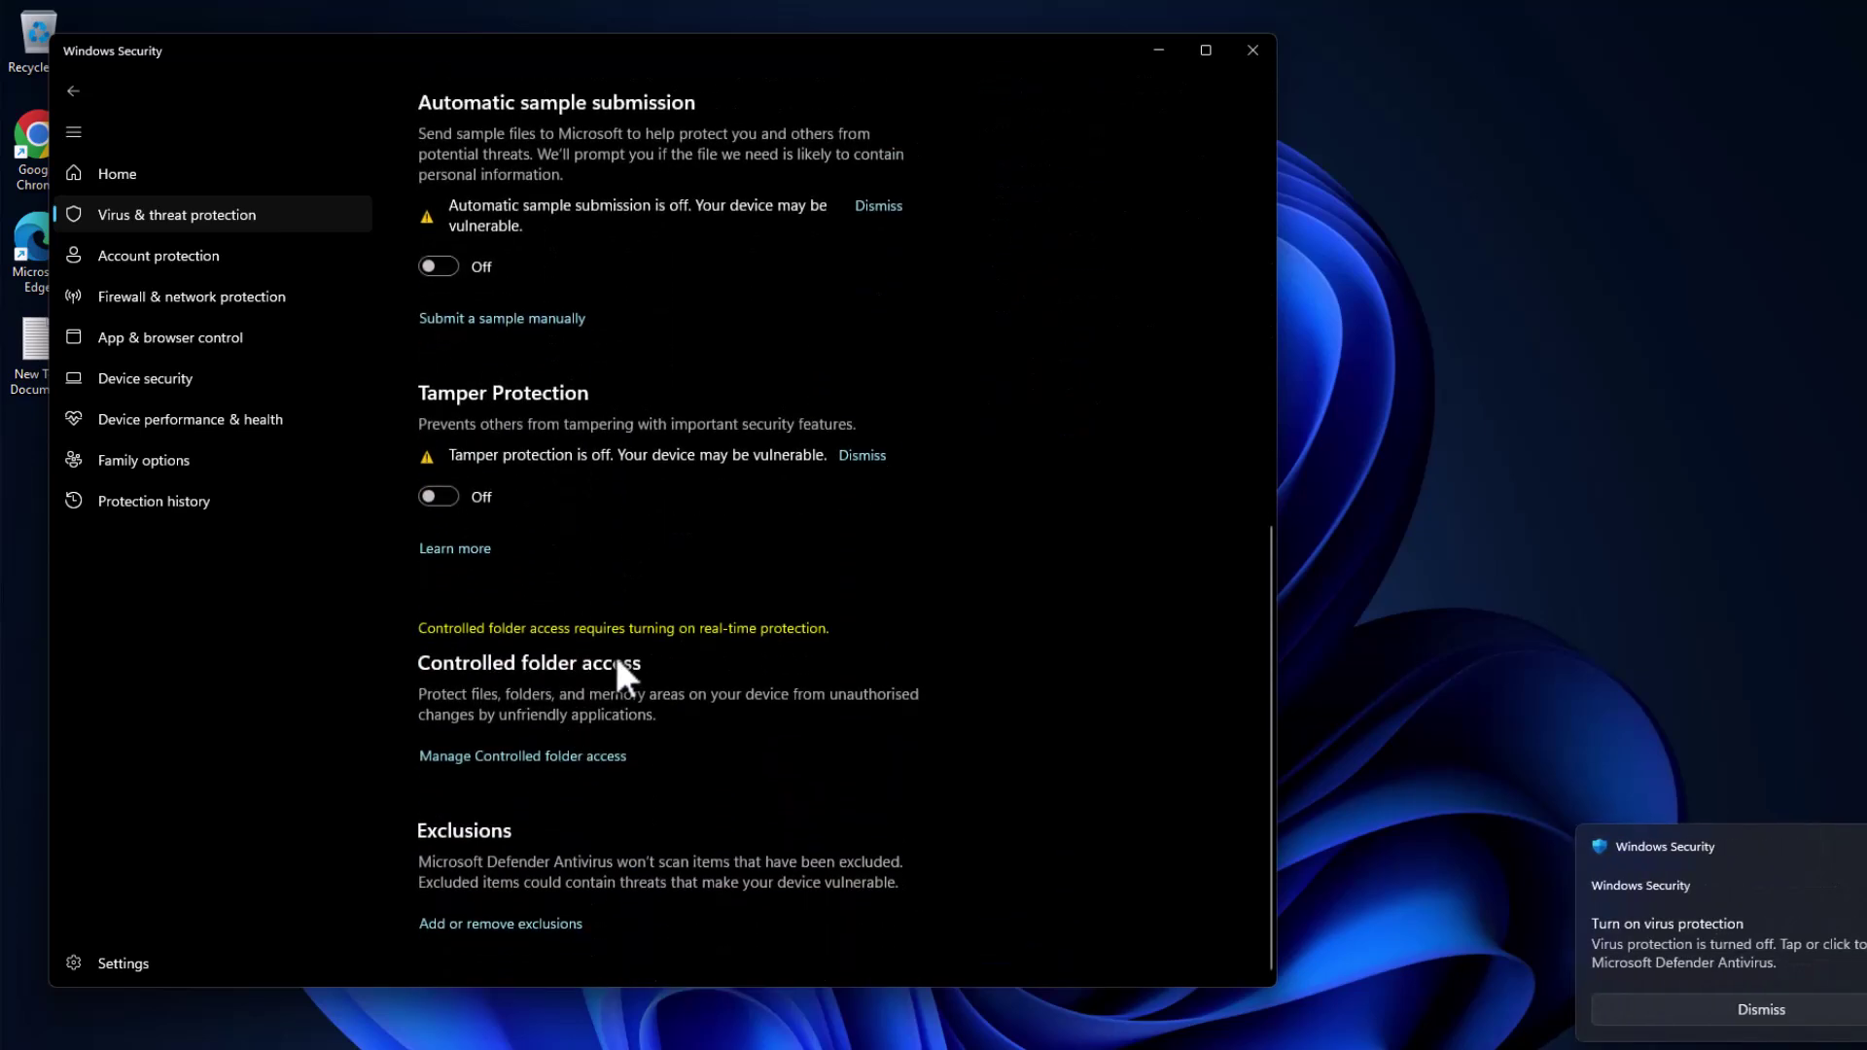
pyautogui.scroll(5, 603, 622)
pyautogui.scroll(4, 721, 352)
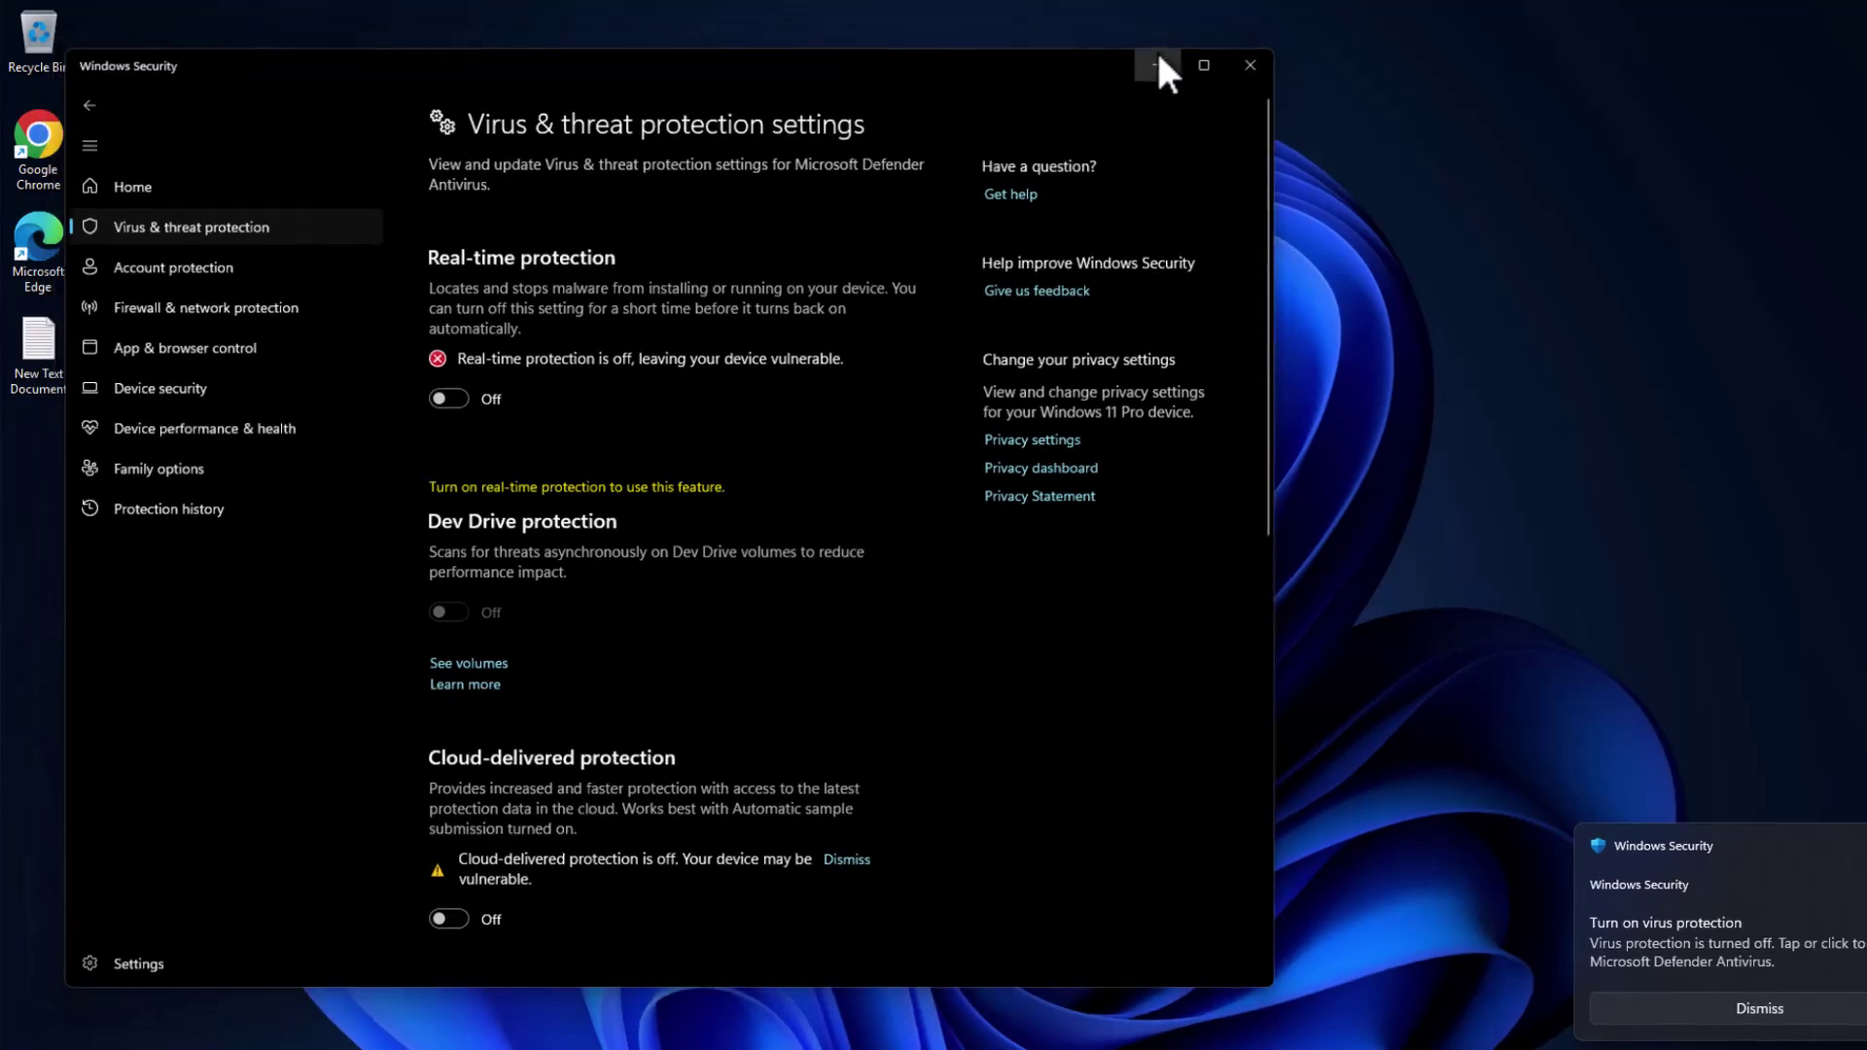
pyautogui.click(1161, 49)
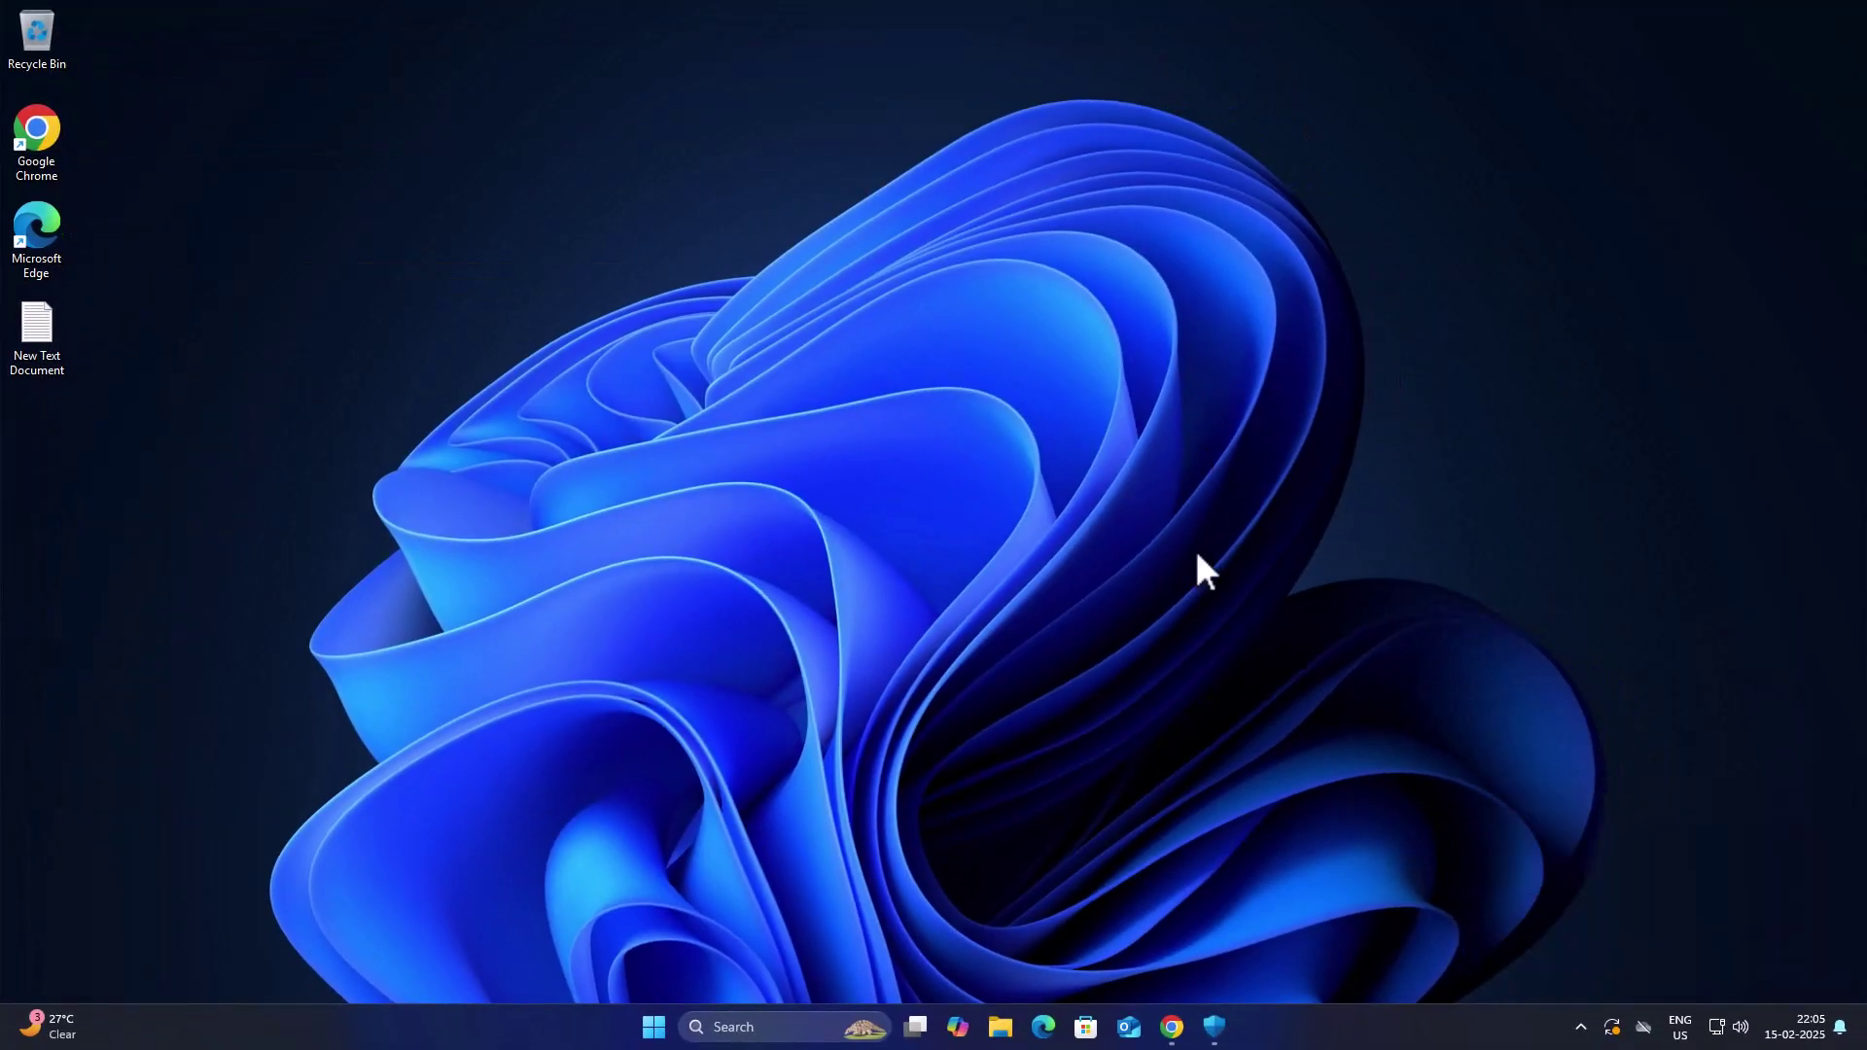
# Cut the GTA 5 folder from Downloads in File Explorer.
pyautogui.click(1000, 1026)
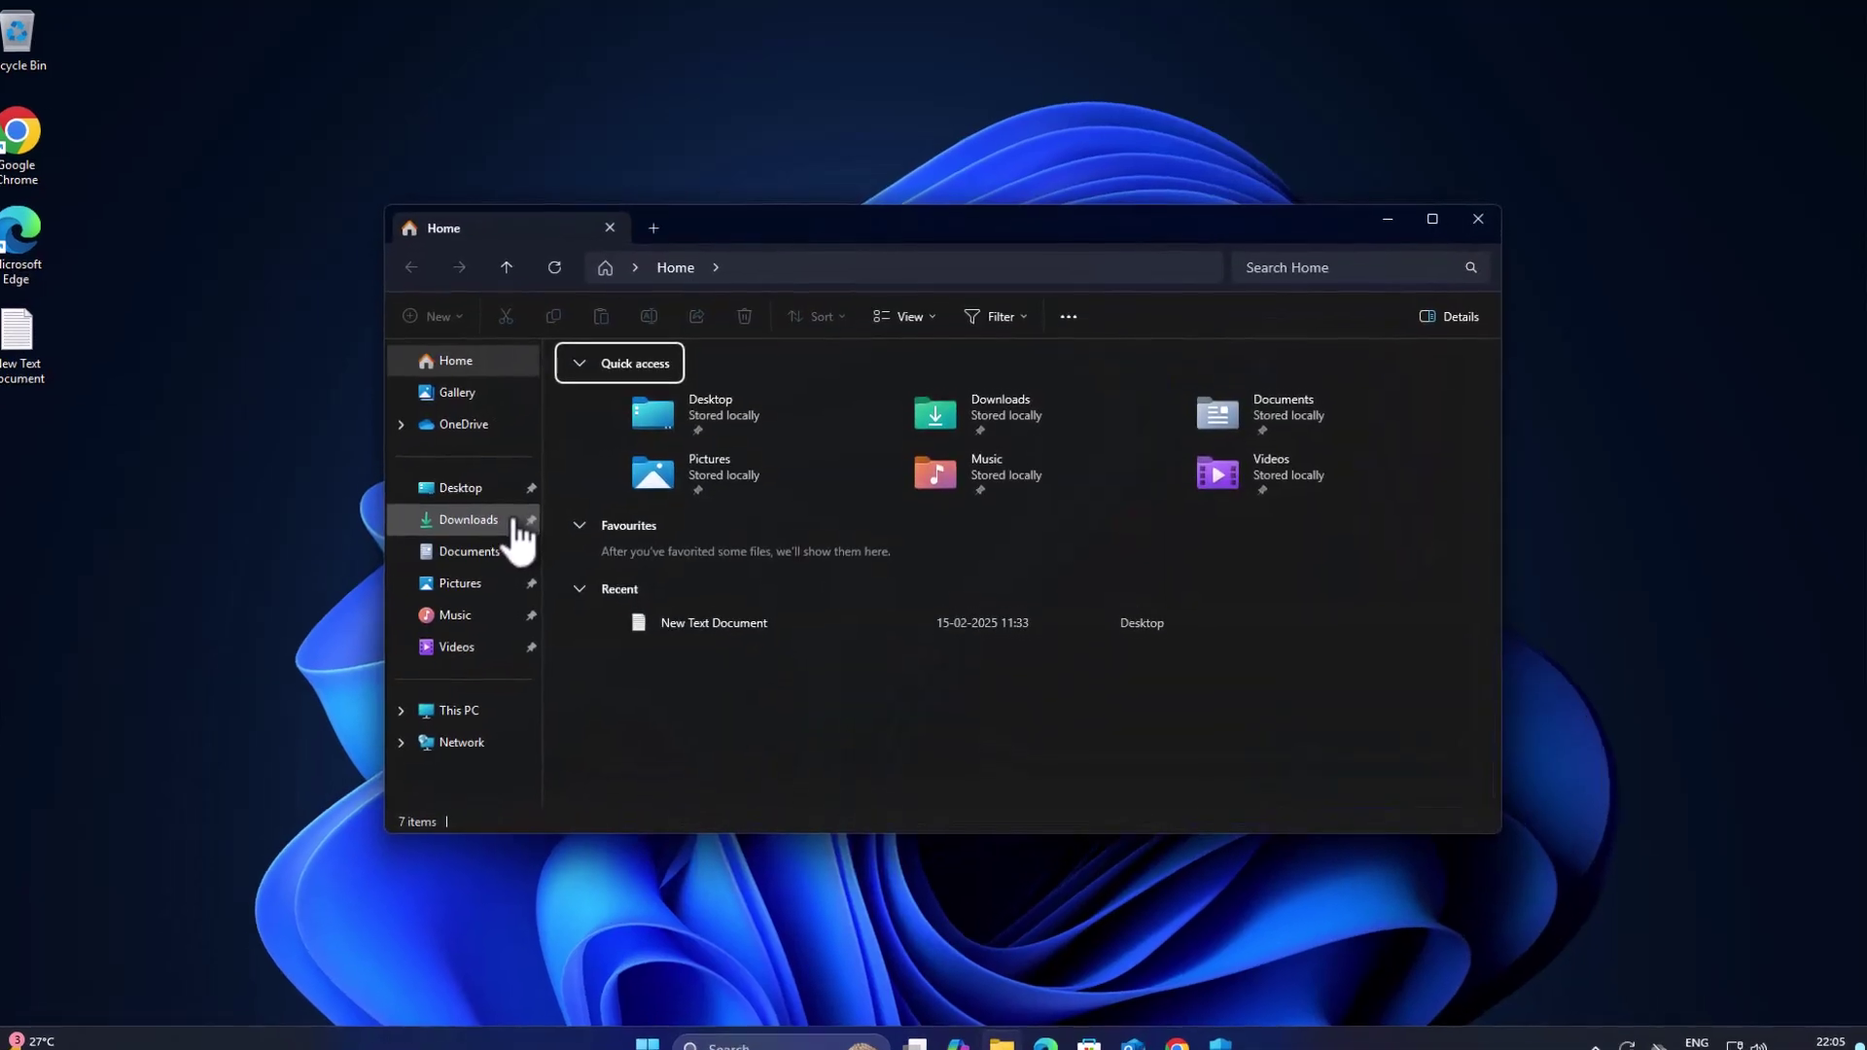
pyautogui.click(515, 531)
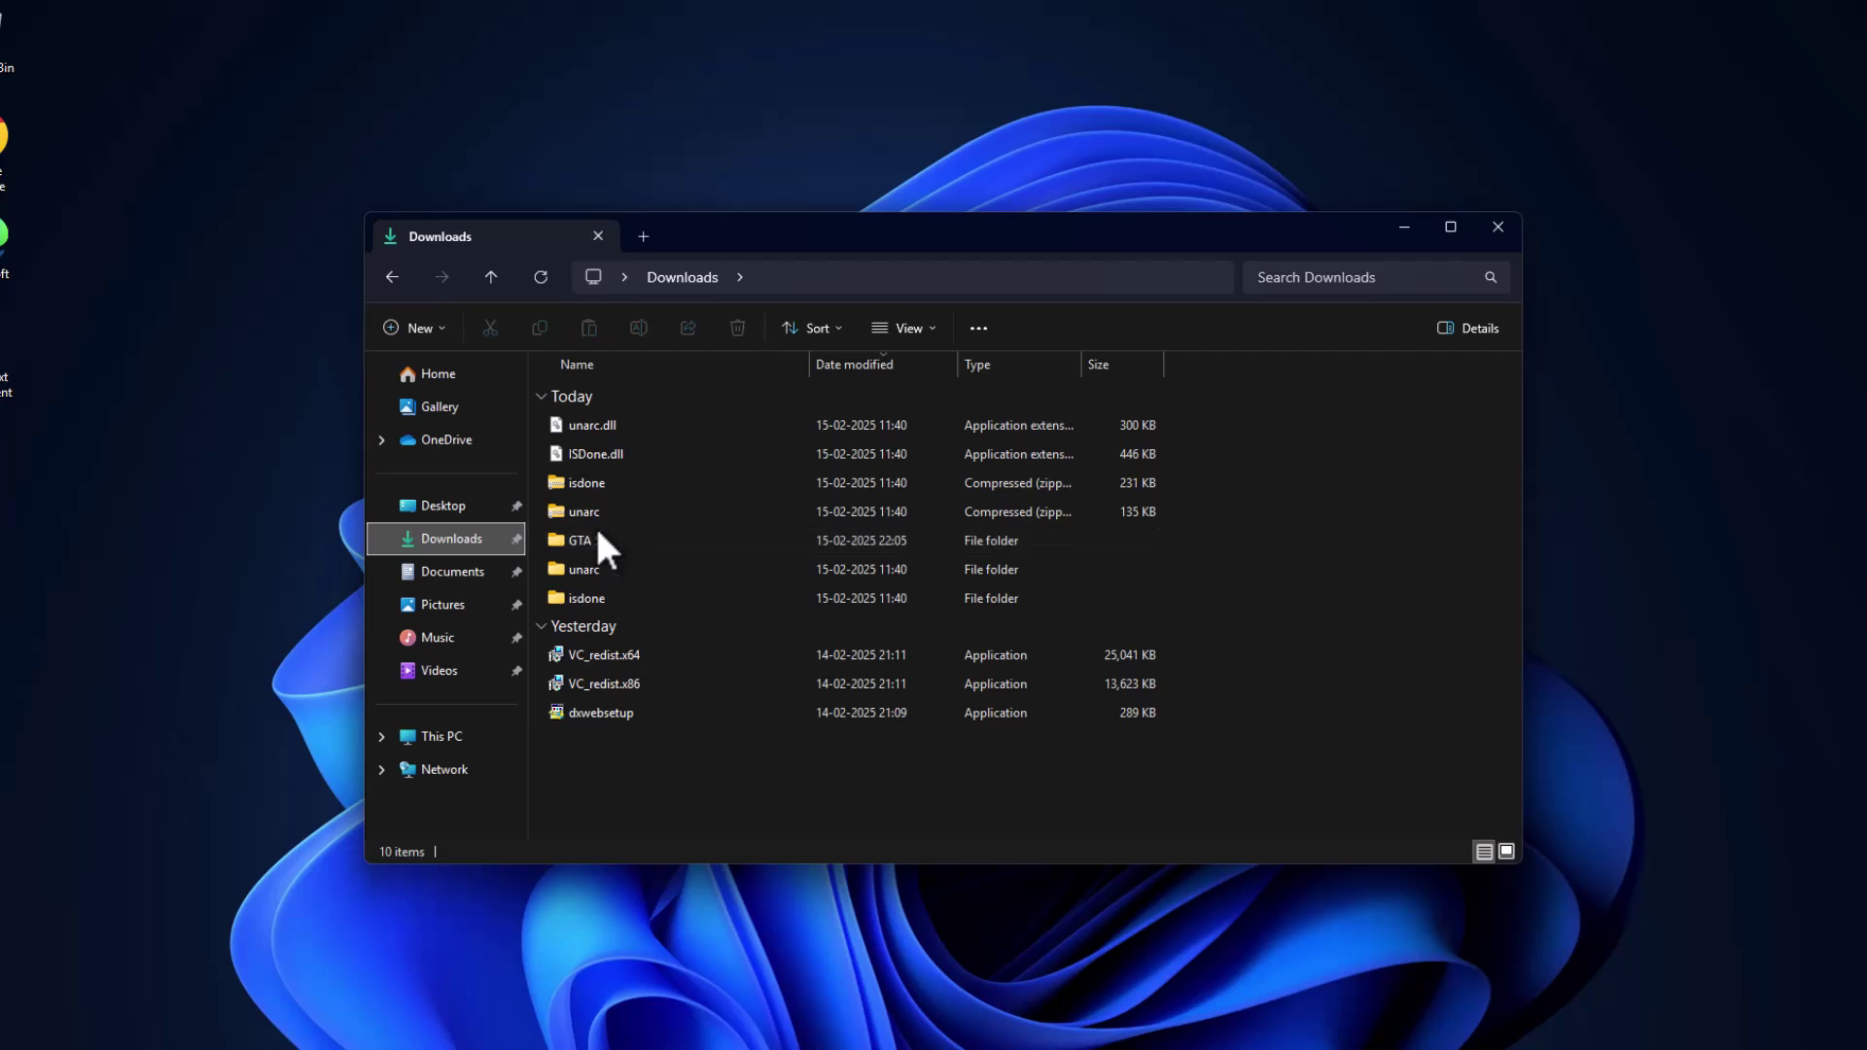
pyautogui.rightClick(597, 539)
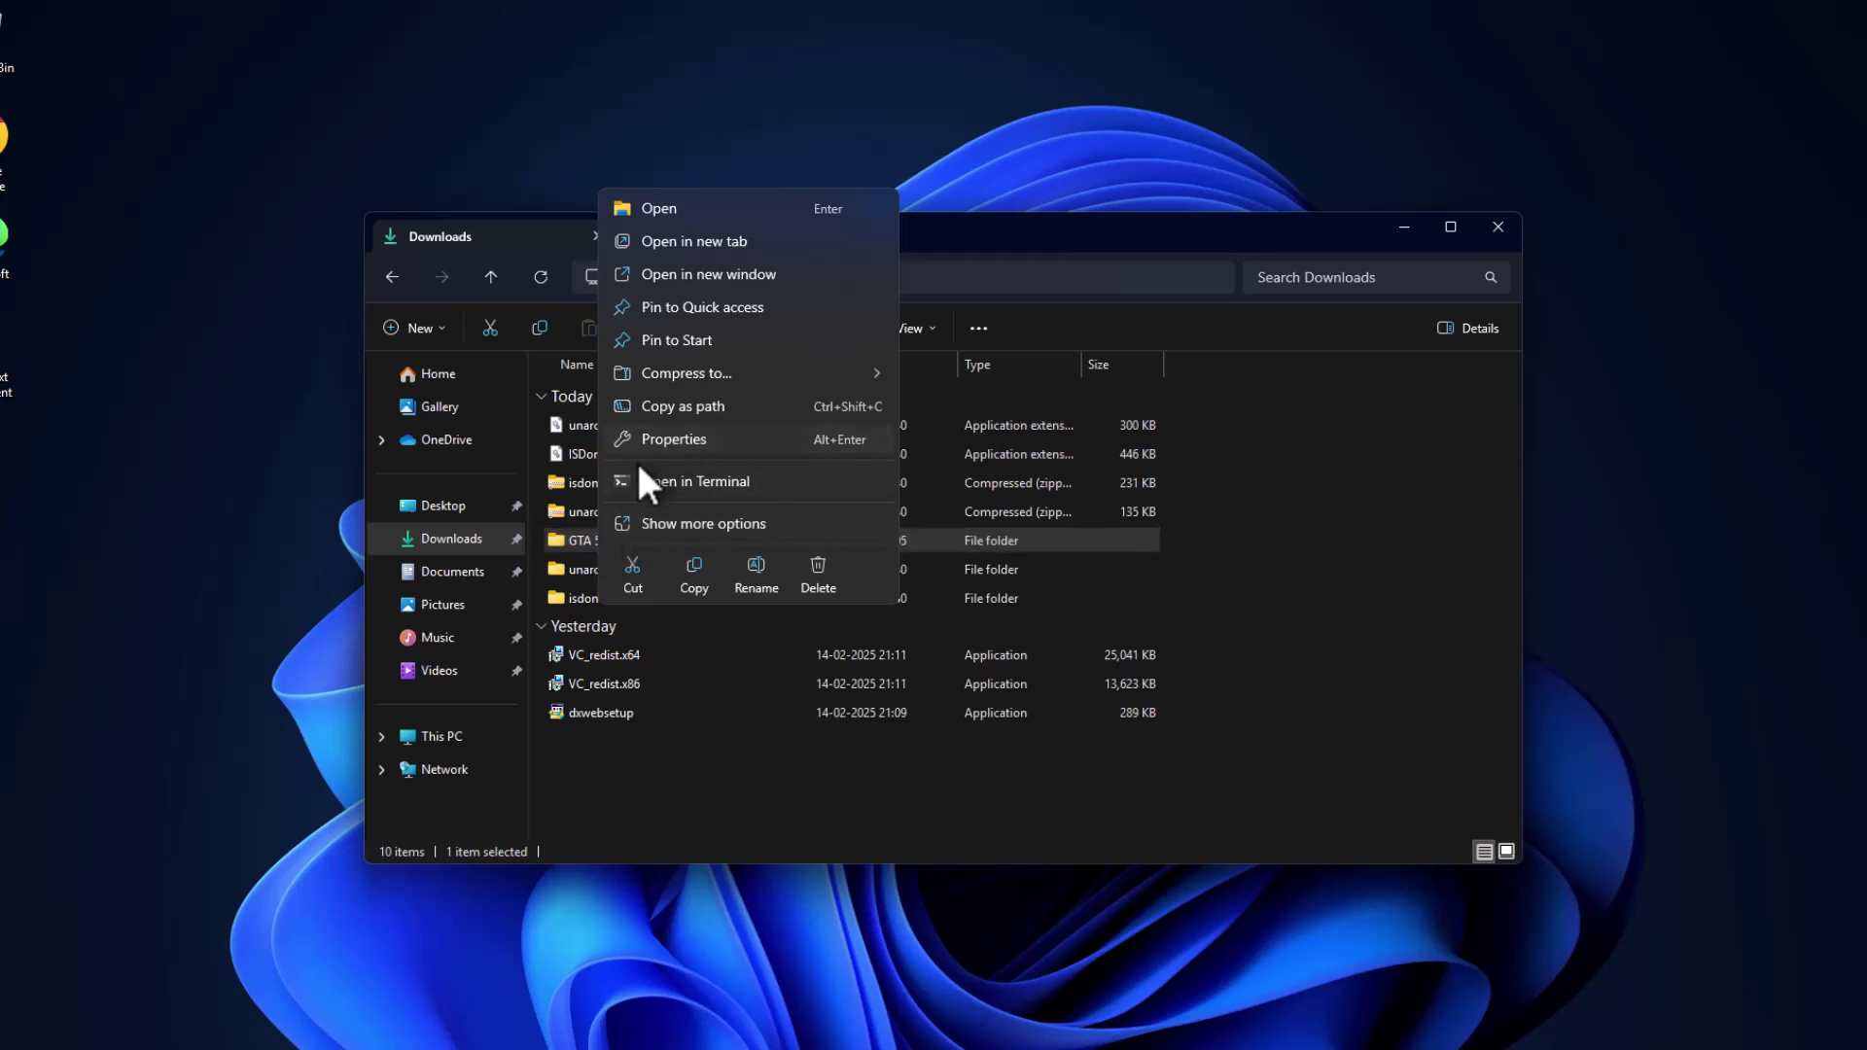
pyautogui.click(633, 570)
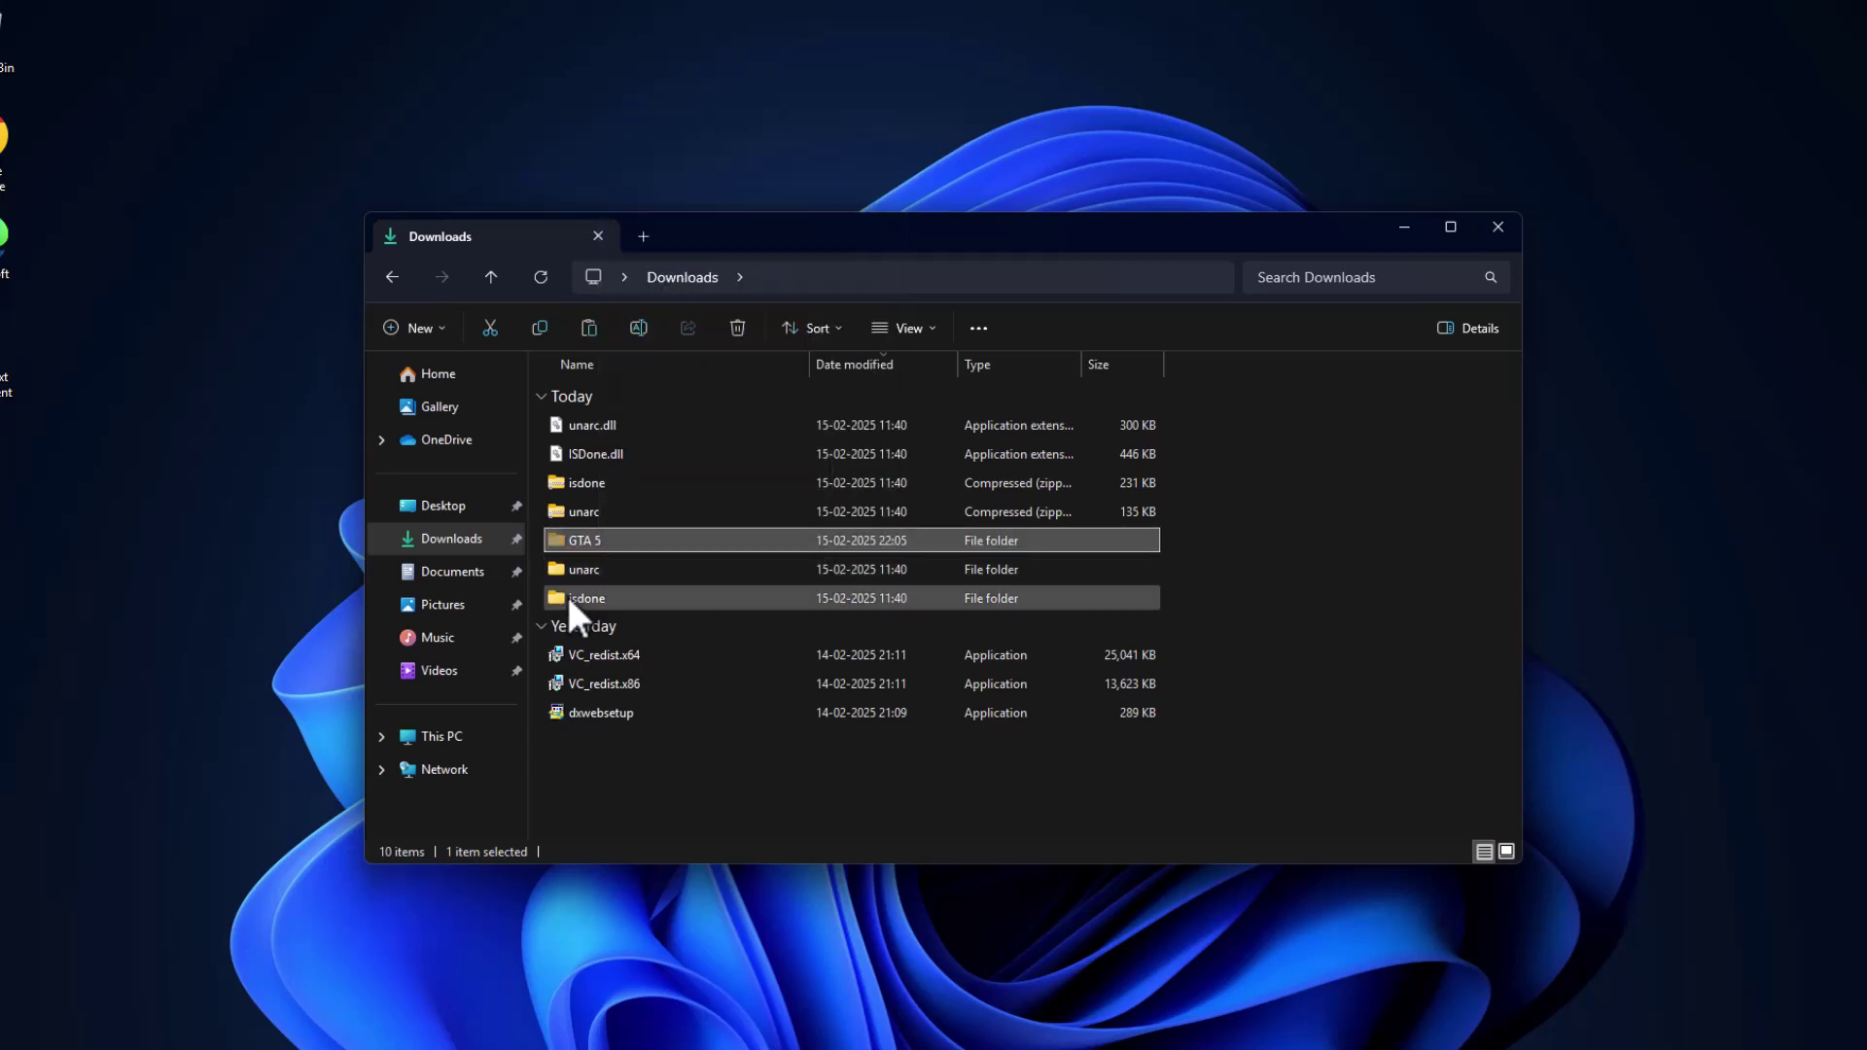
# Paste GTA 5 into the root of Local Disk (C:) and close Explorer.
pyautogui.click(432, 739)
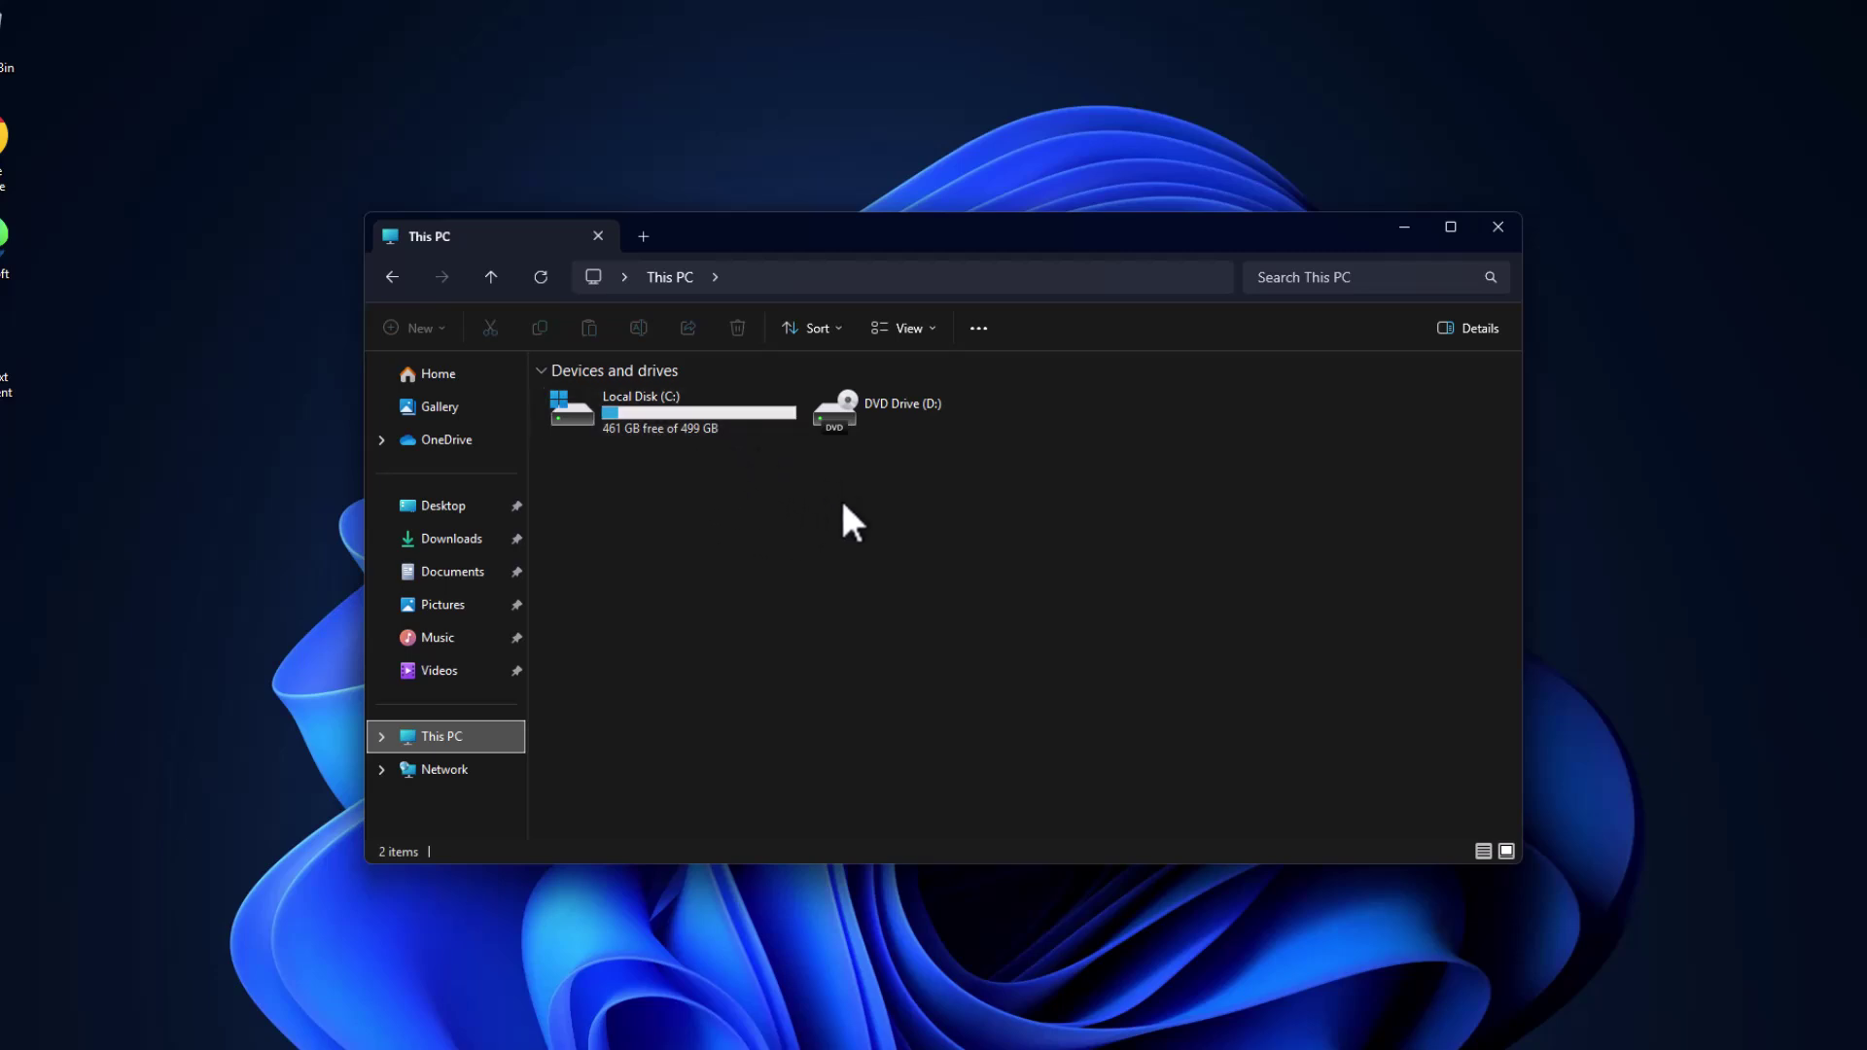
pyautogui.doubleClick(739, 418)
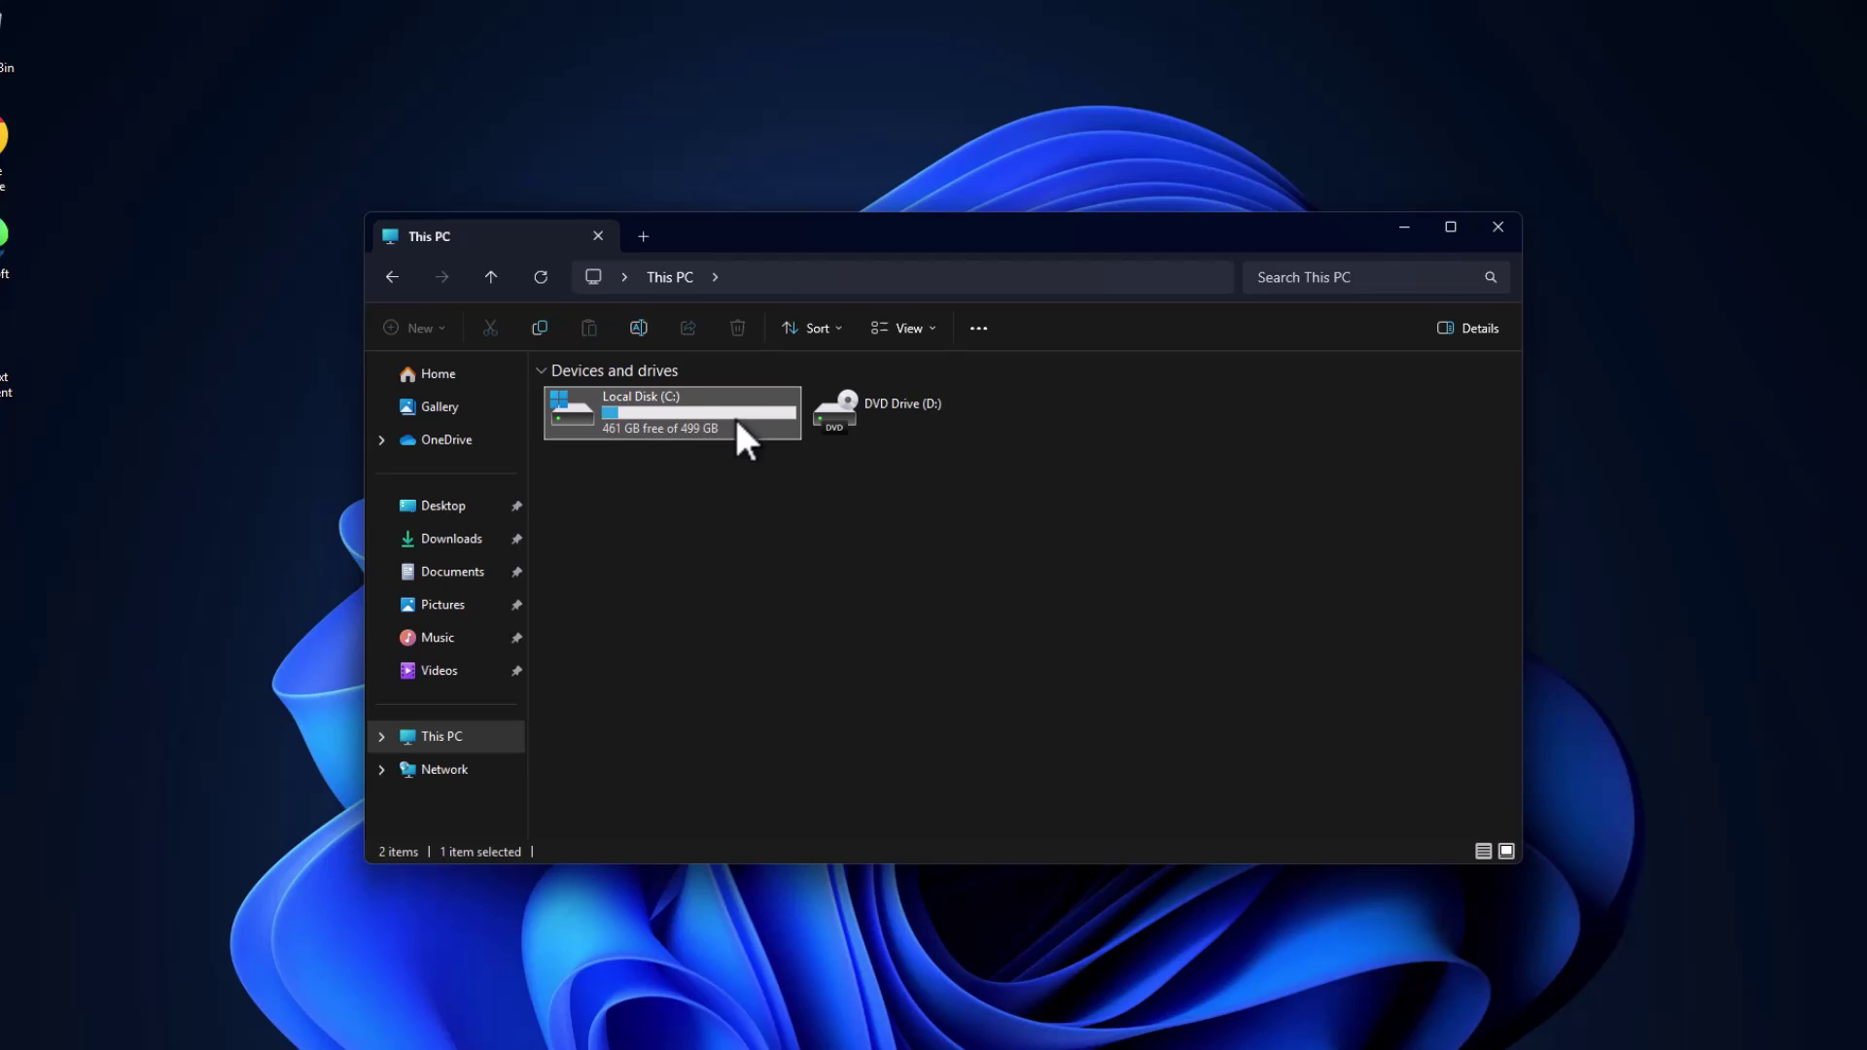
pyautogui.rightClick(1048, 644)
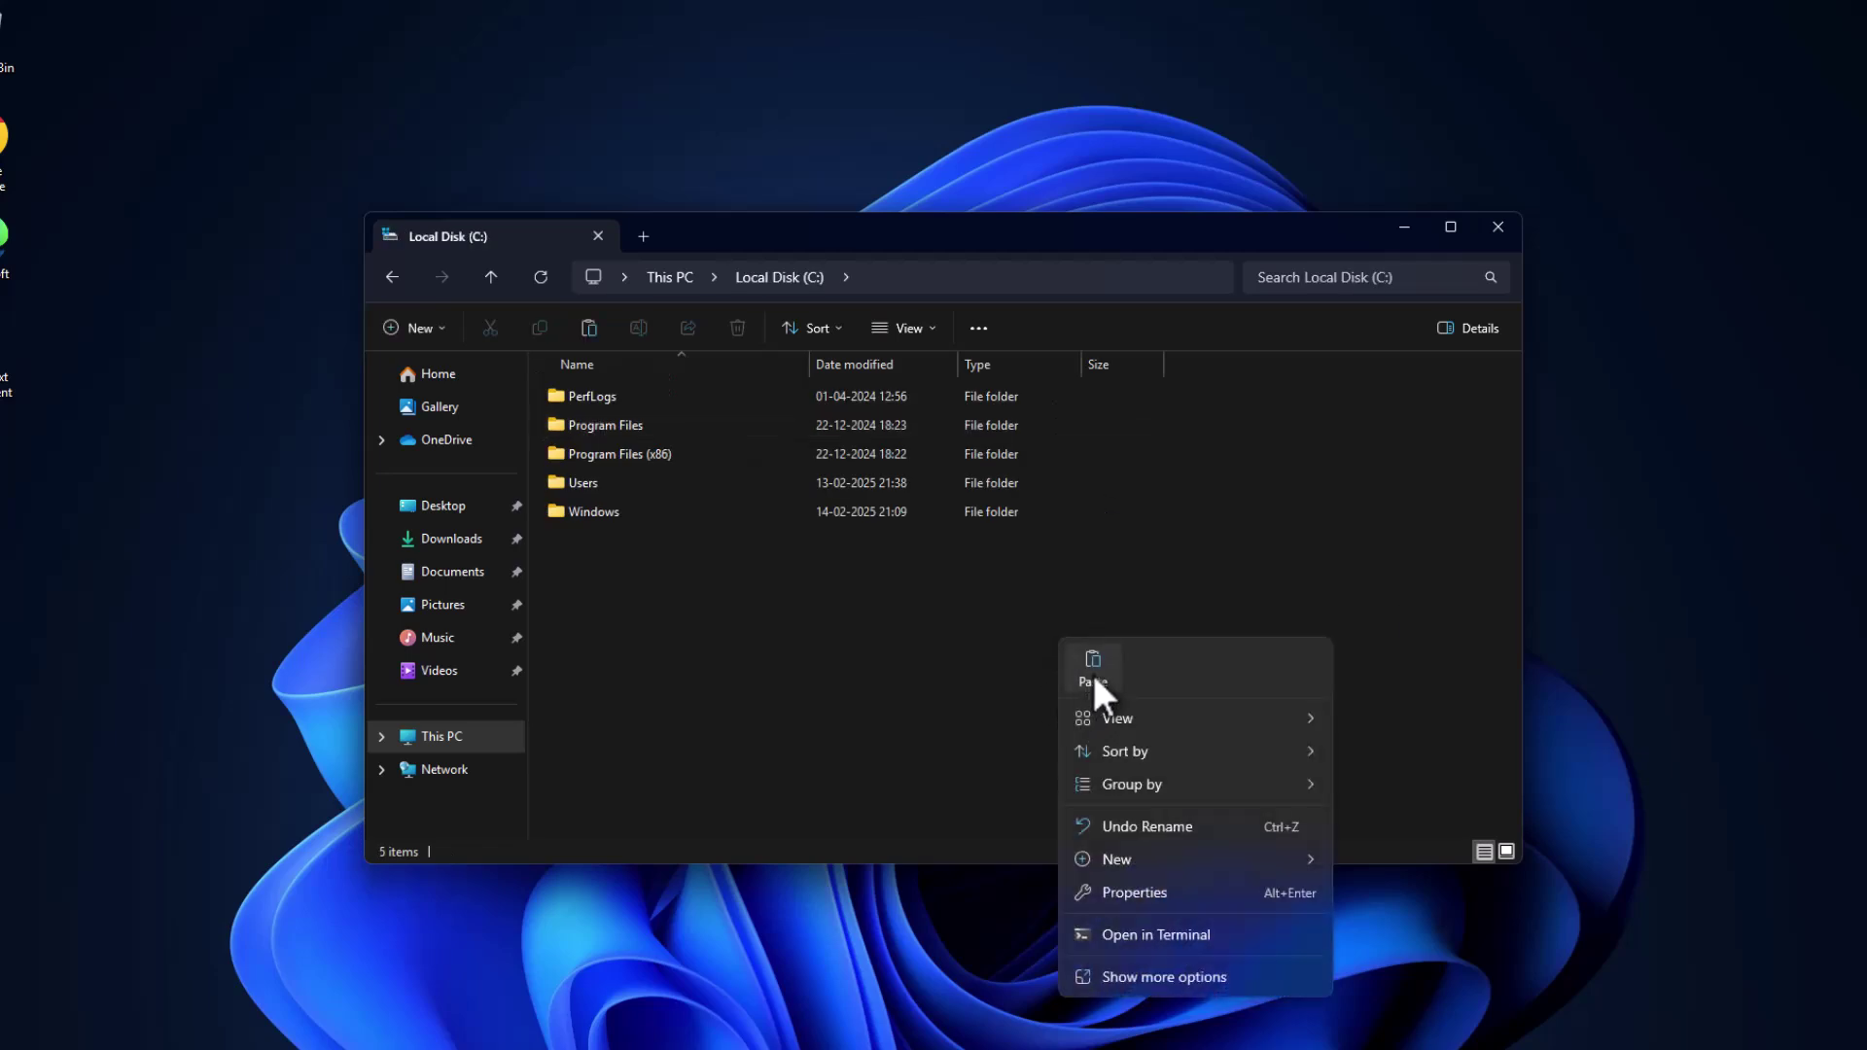
pyautogui.click(1019, 632)
pyautogui.rightClick(1105, 564)
pyautogui.click(1140, 585)
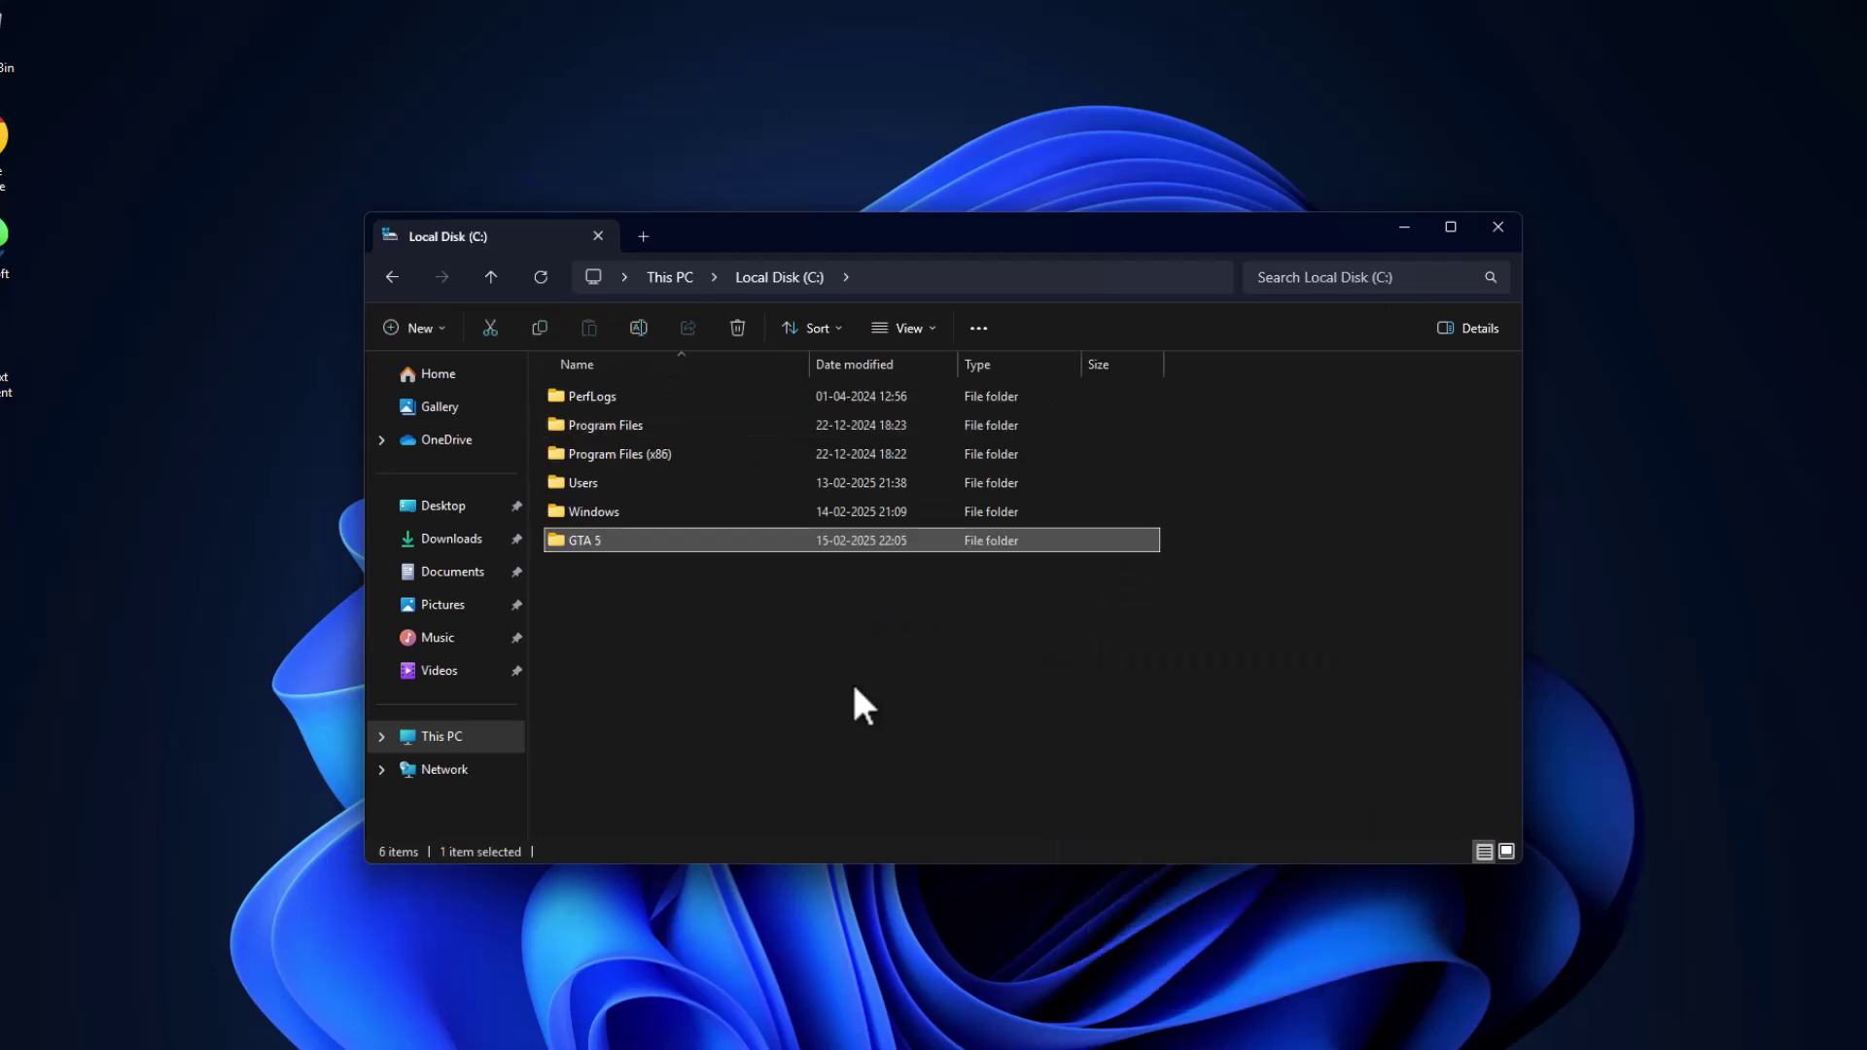
pyautogui.click(649, 574)
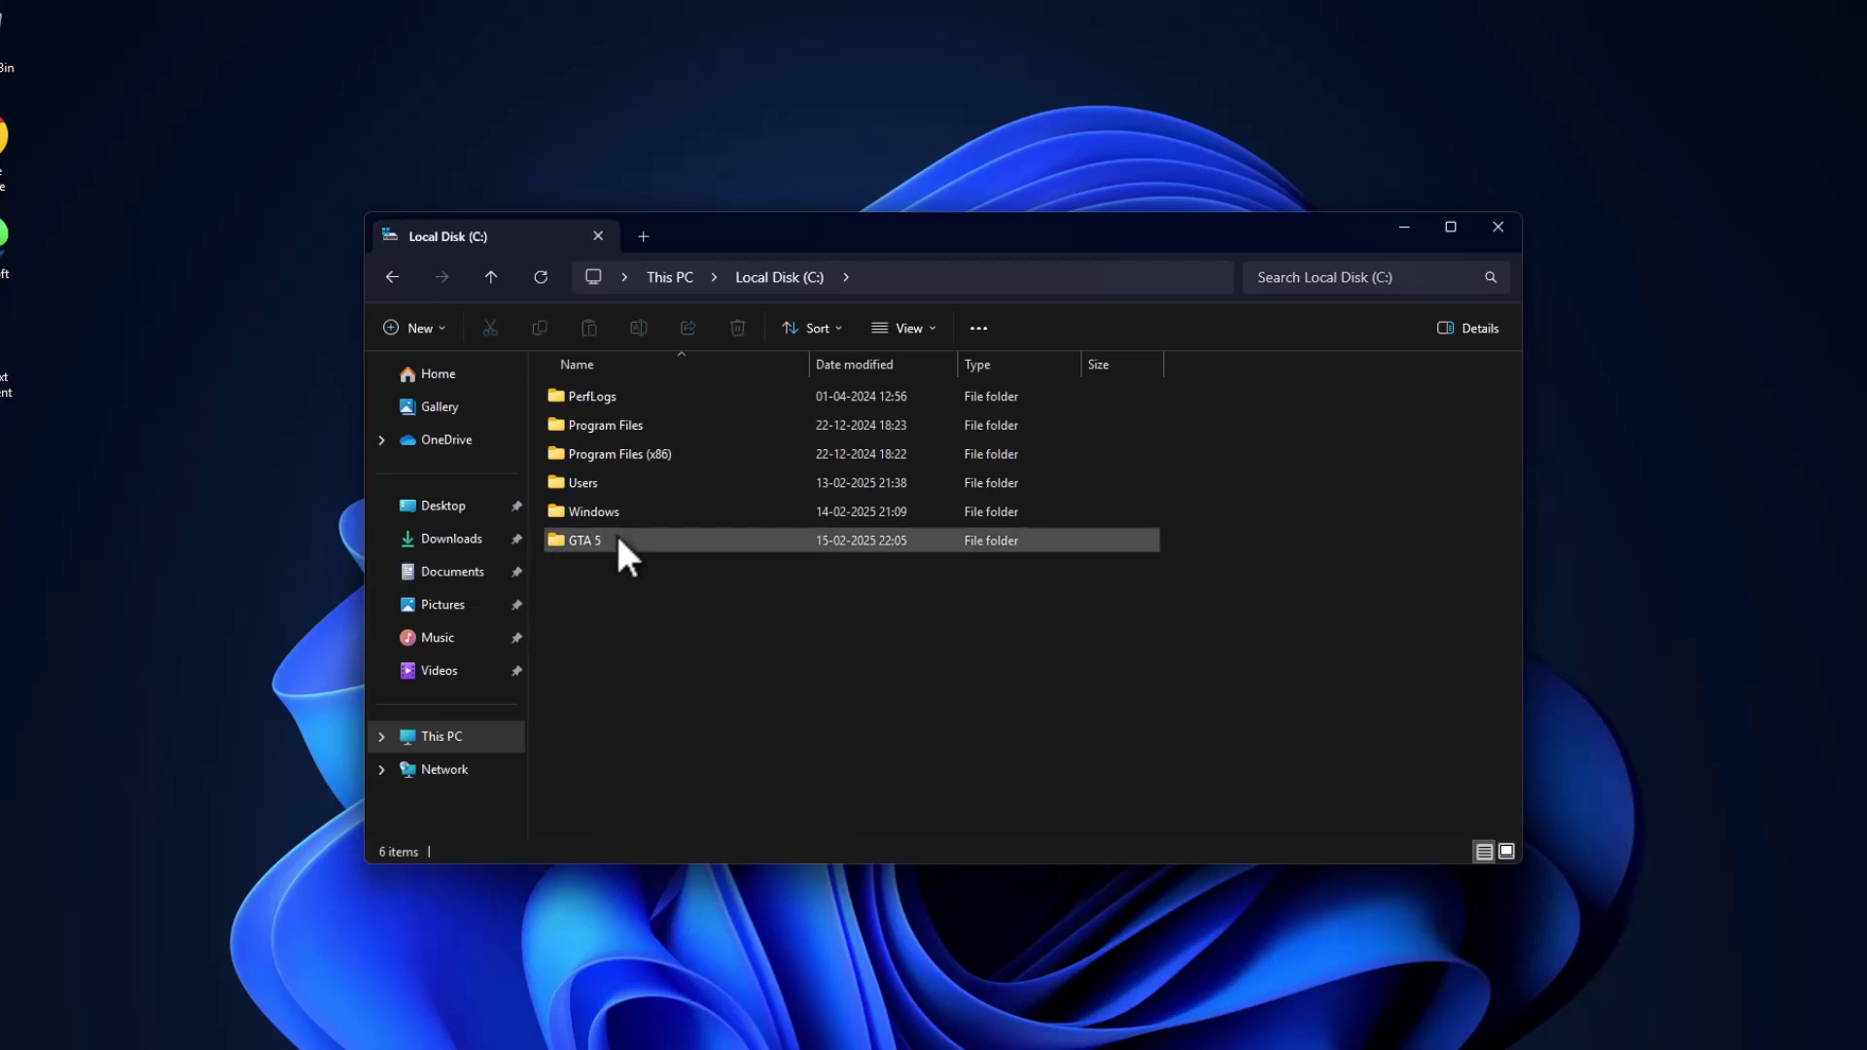
pyautogui.click(1497, 227)
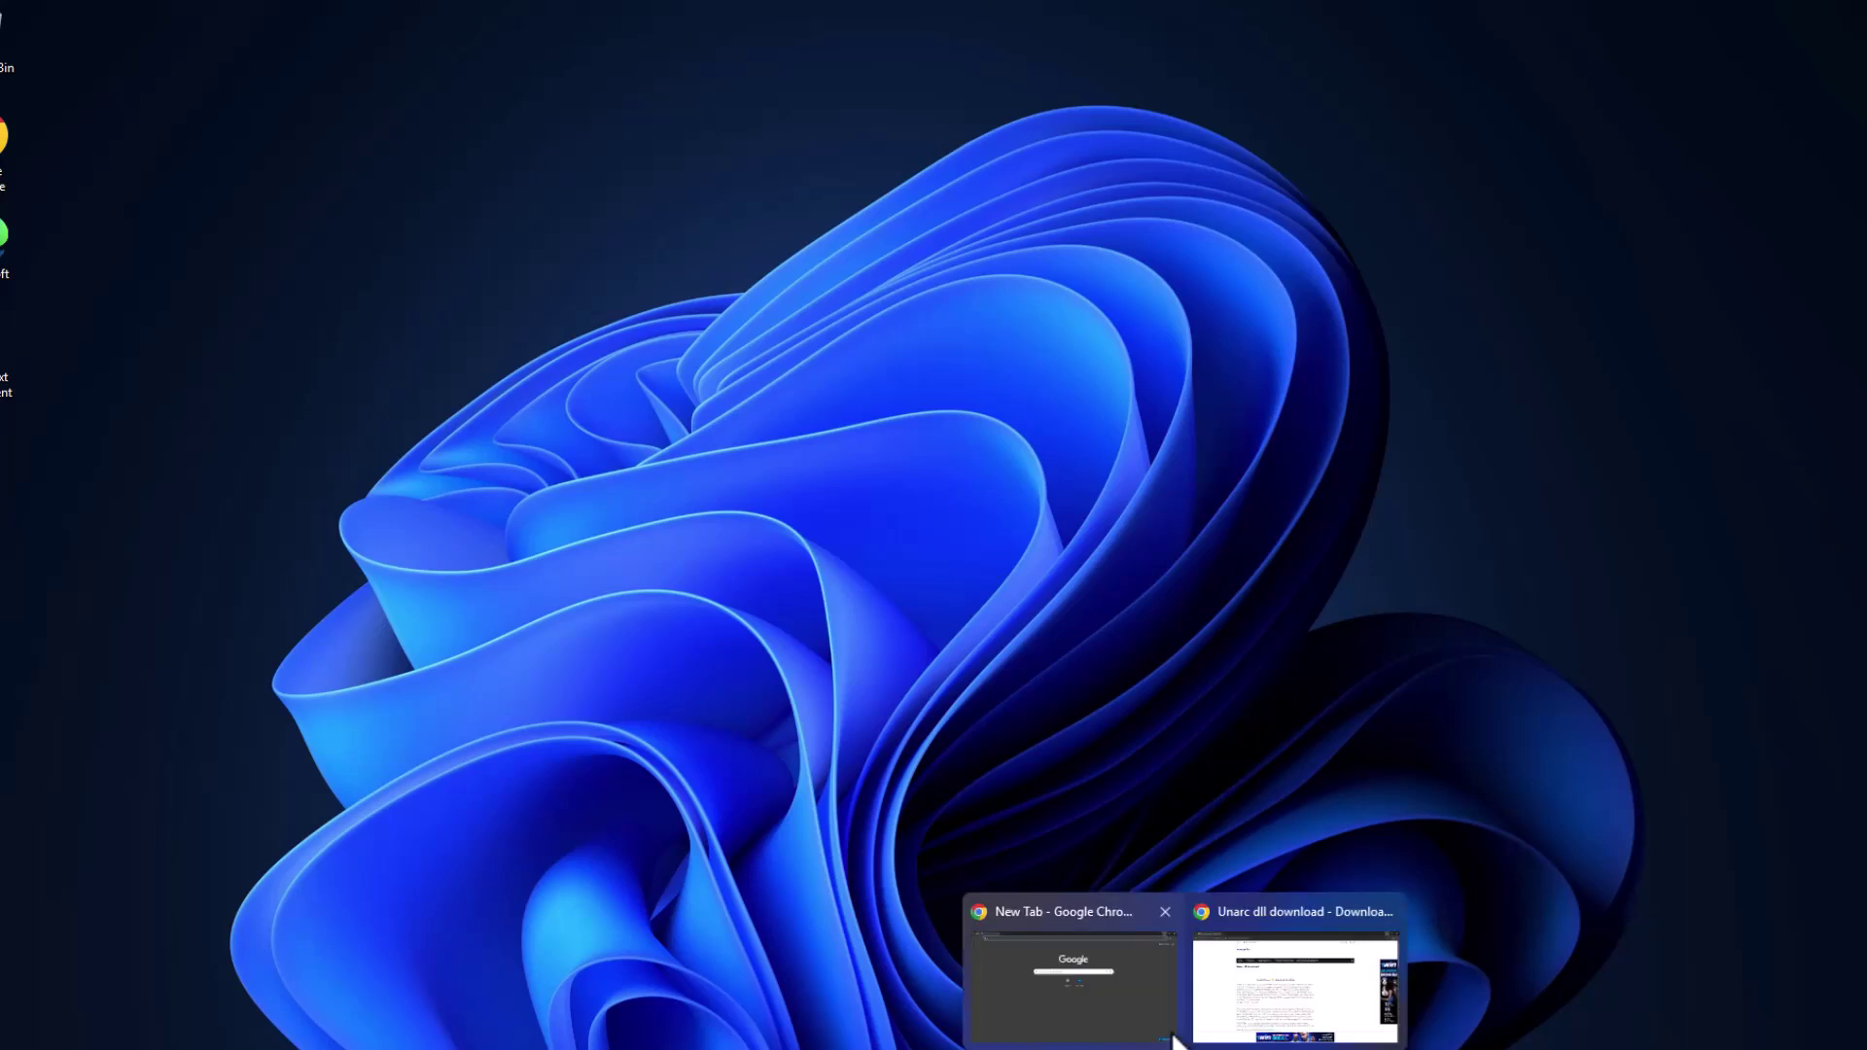
# Download 'Unarc.dll by Rock Gamer.rar' (114 KB) from MediaFire and show it in its Downloads folder.
pyautogui.click(1254, 980)
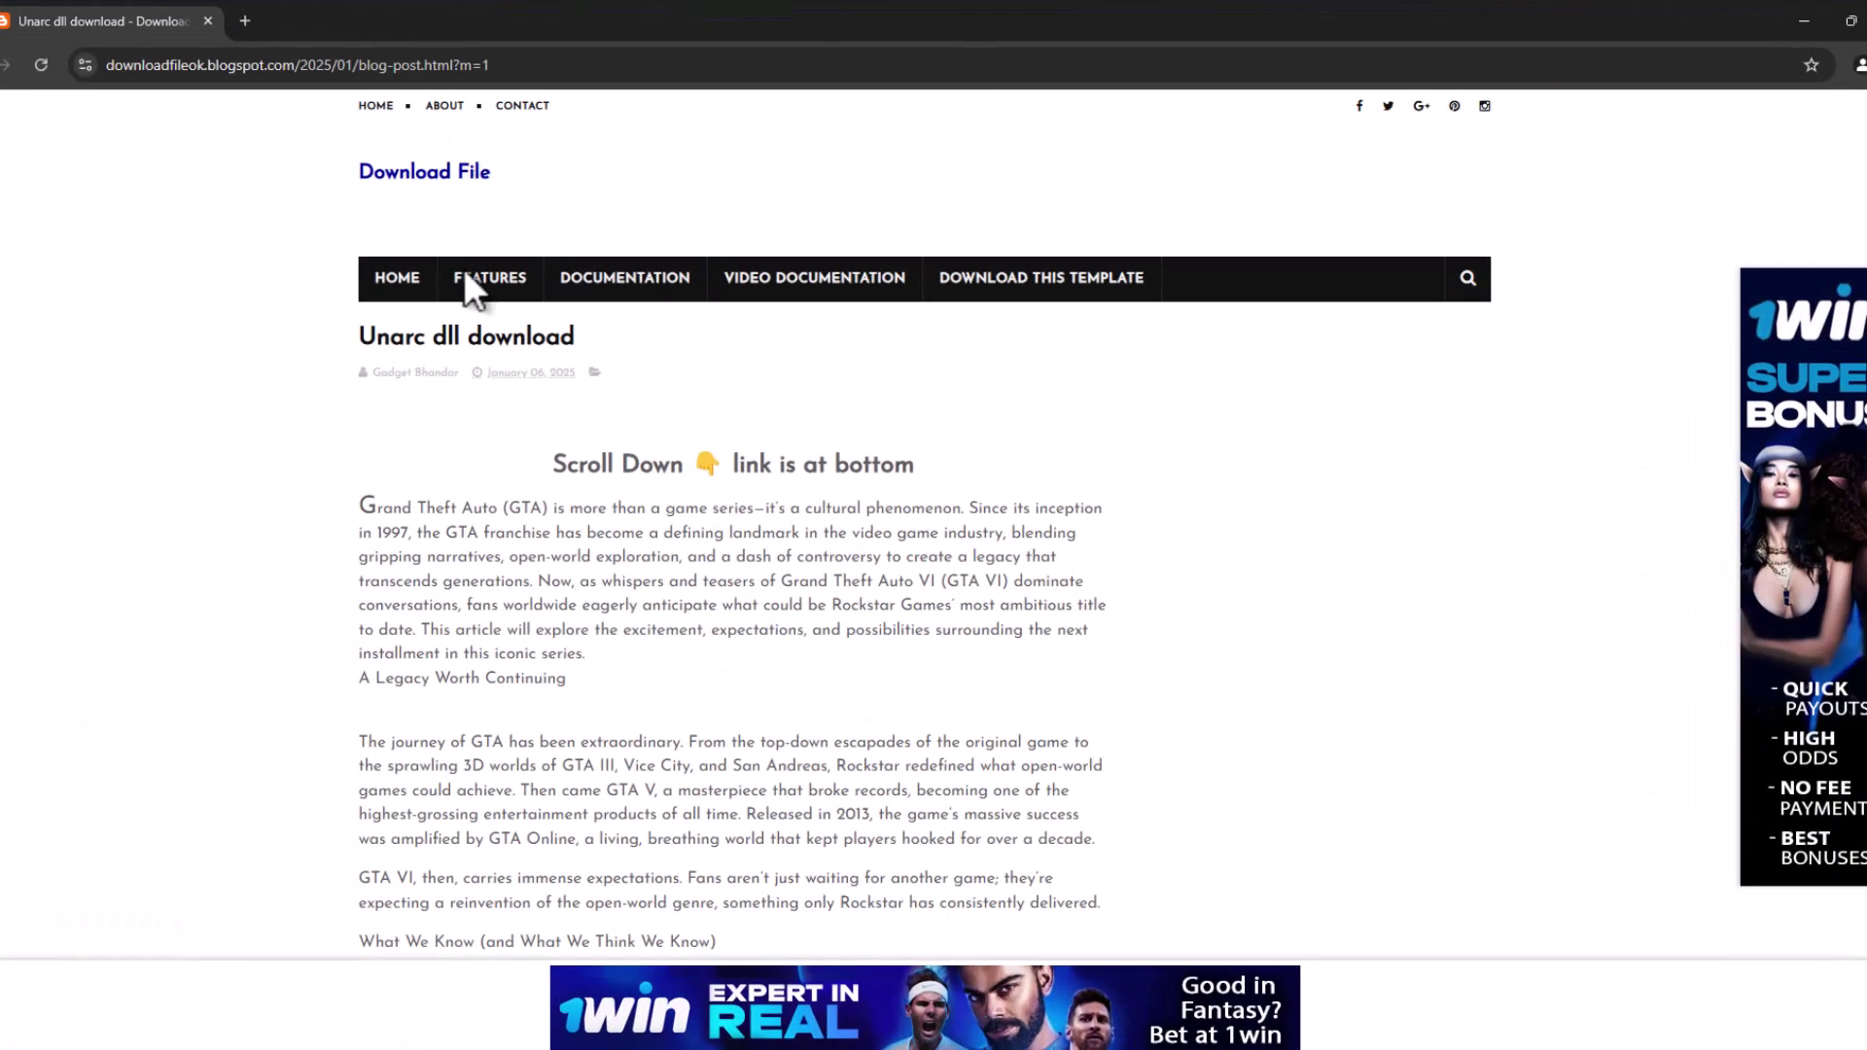
pyautogui.scroll(-13, 583, 307)
pyautogui.scroll(-10, 591, 449)
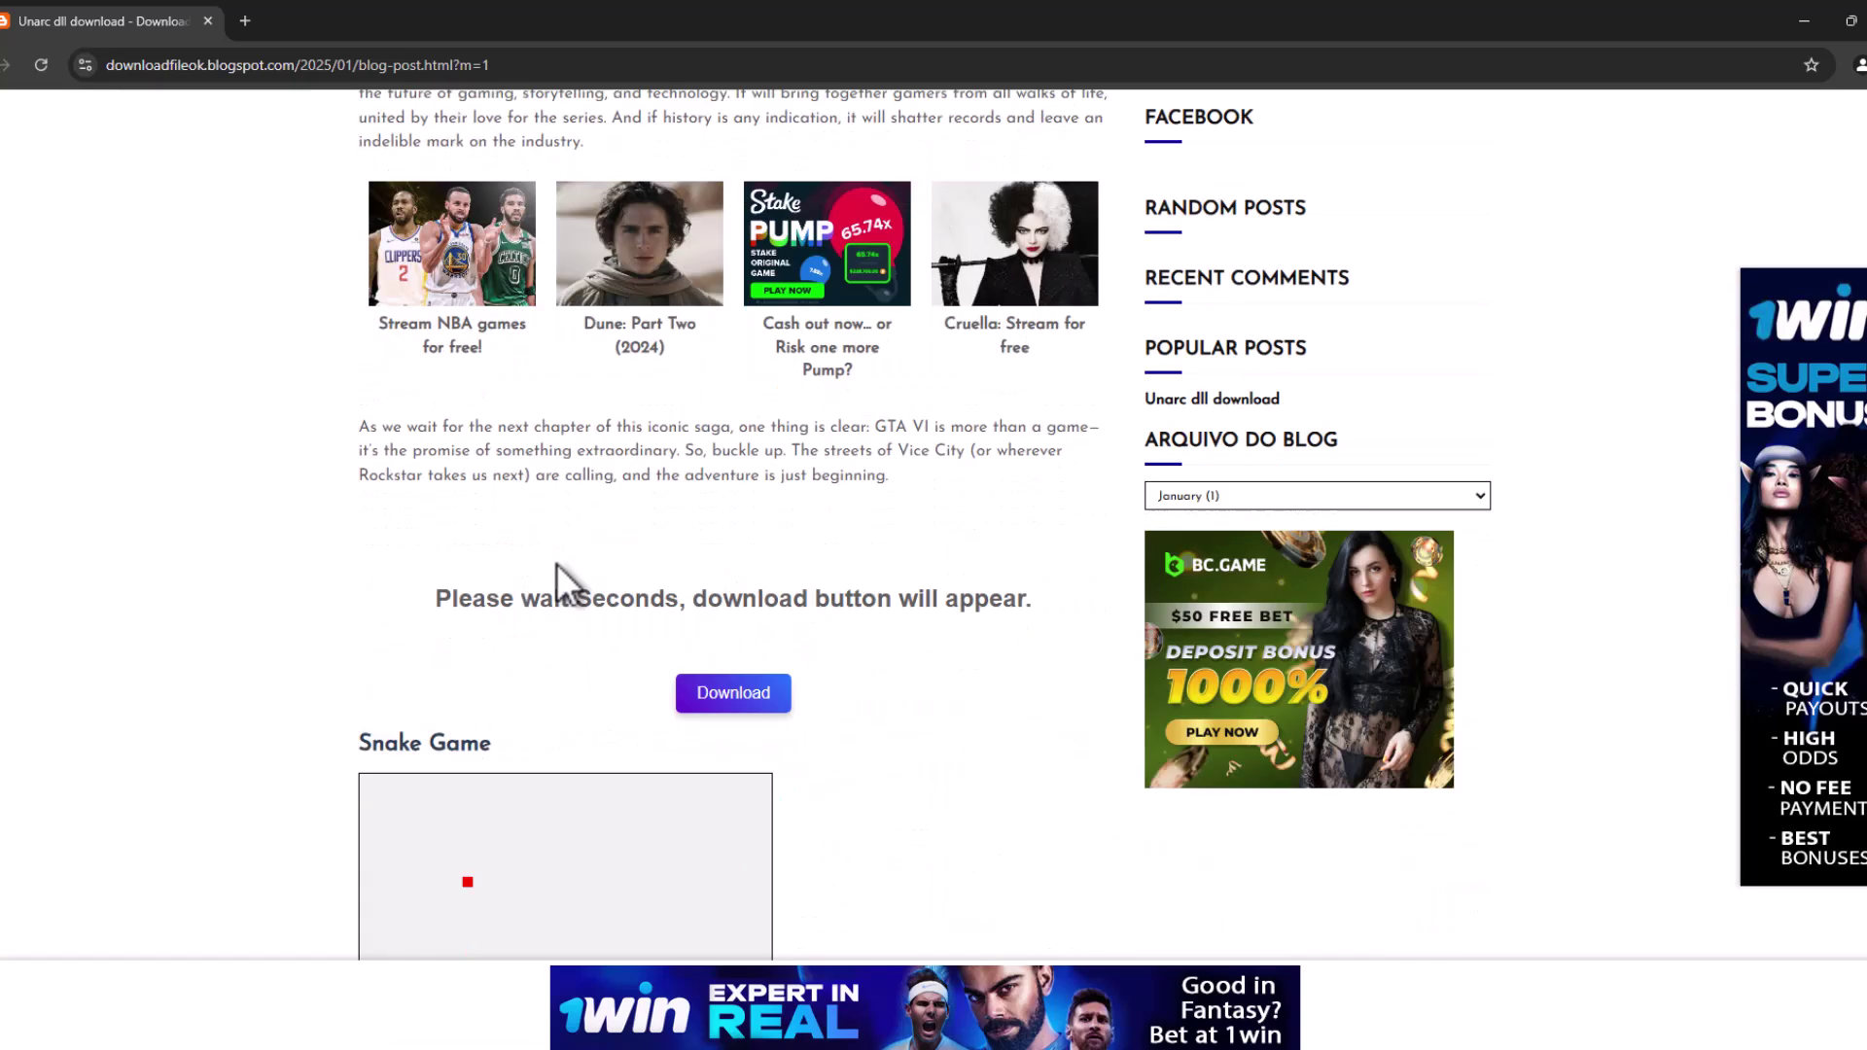
pyautogui.moveTo(452, 595); pyautogui.dragTo(680, 602)
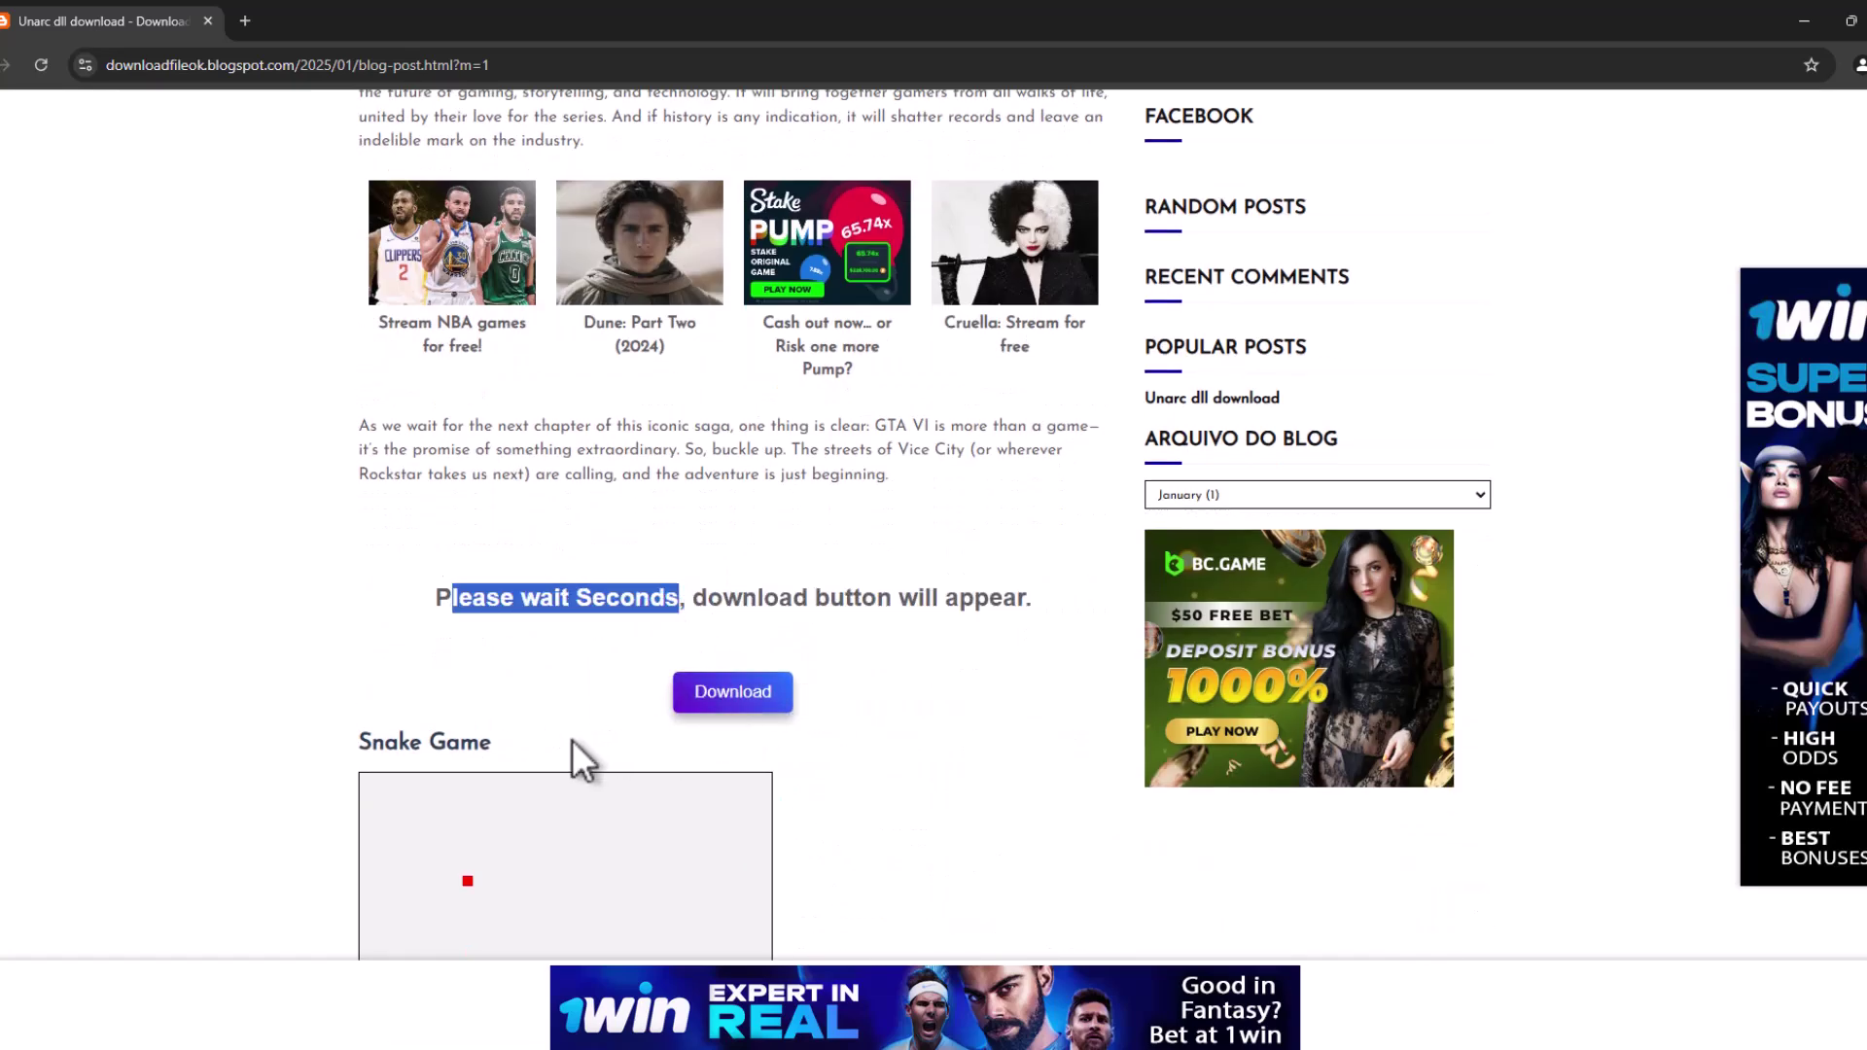
pyautogui.click(759, 702)
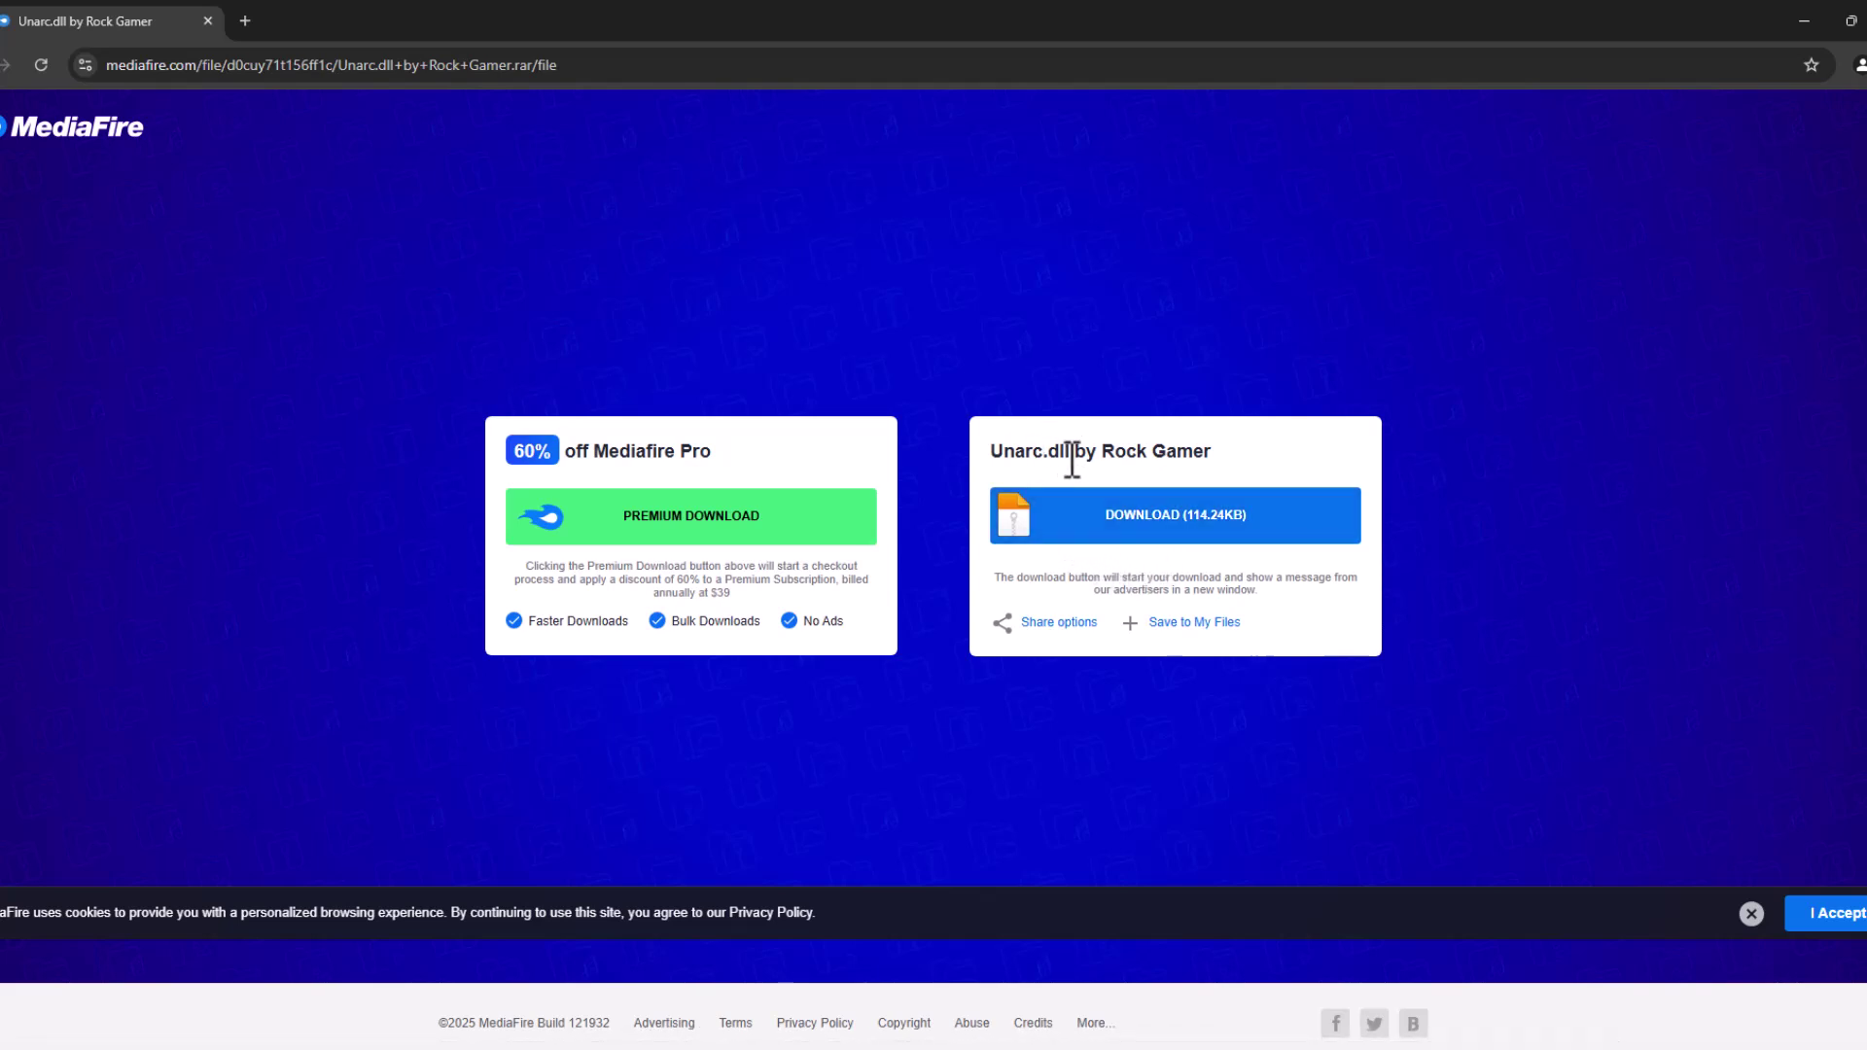
pyautogui.click(1099, 520)
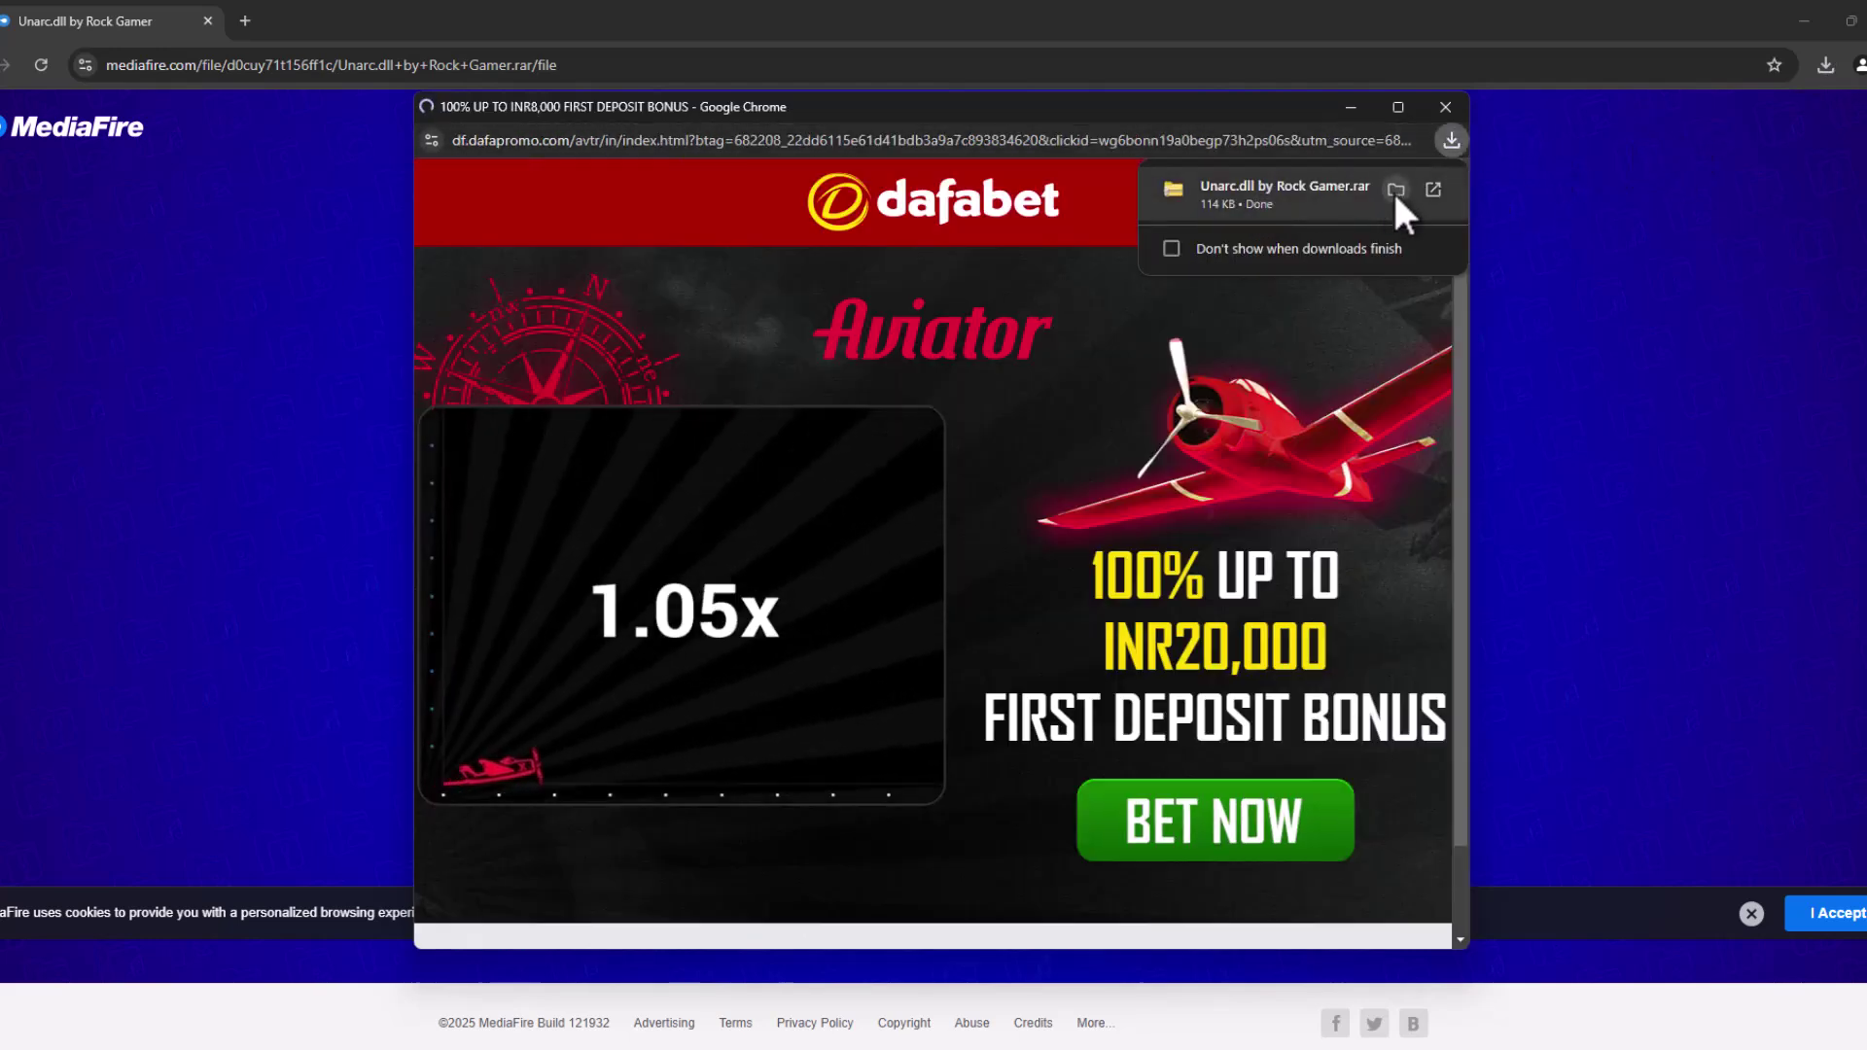
pyautogui.click(1396, 190)
# Dismiss the dafabet popup and MediaFire window, then extract the Unarc.dll by Rock Gamer archive.
pyautogui.click(1445, 107)
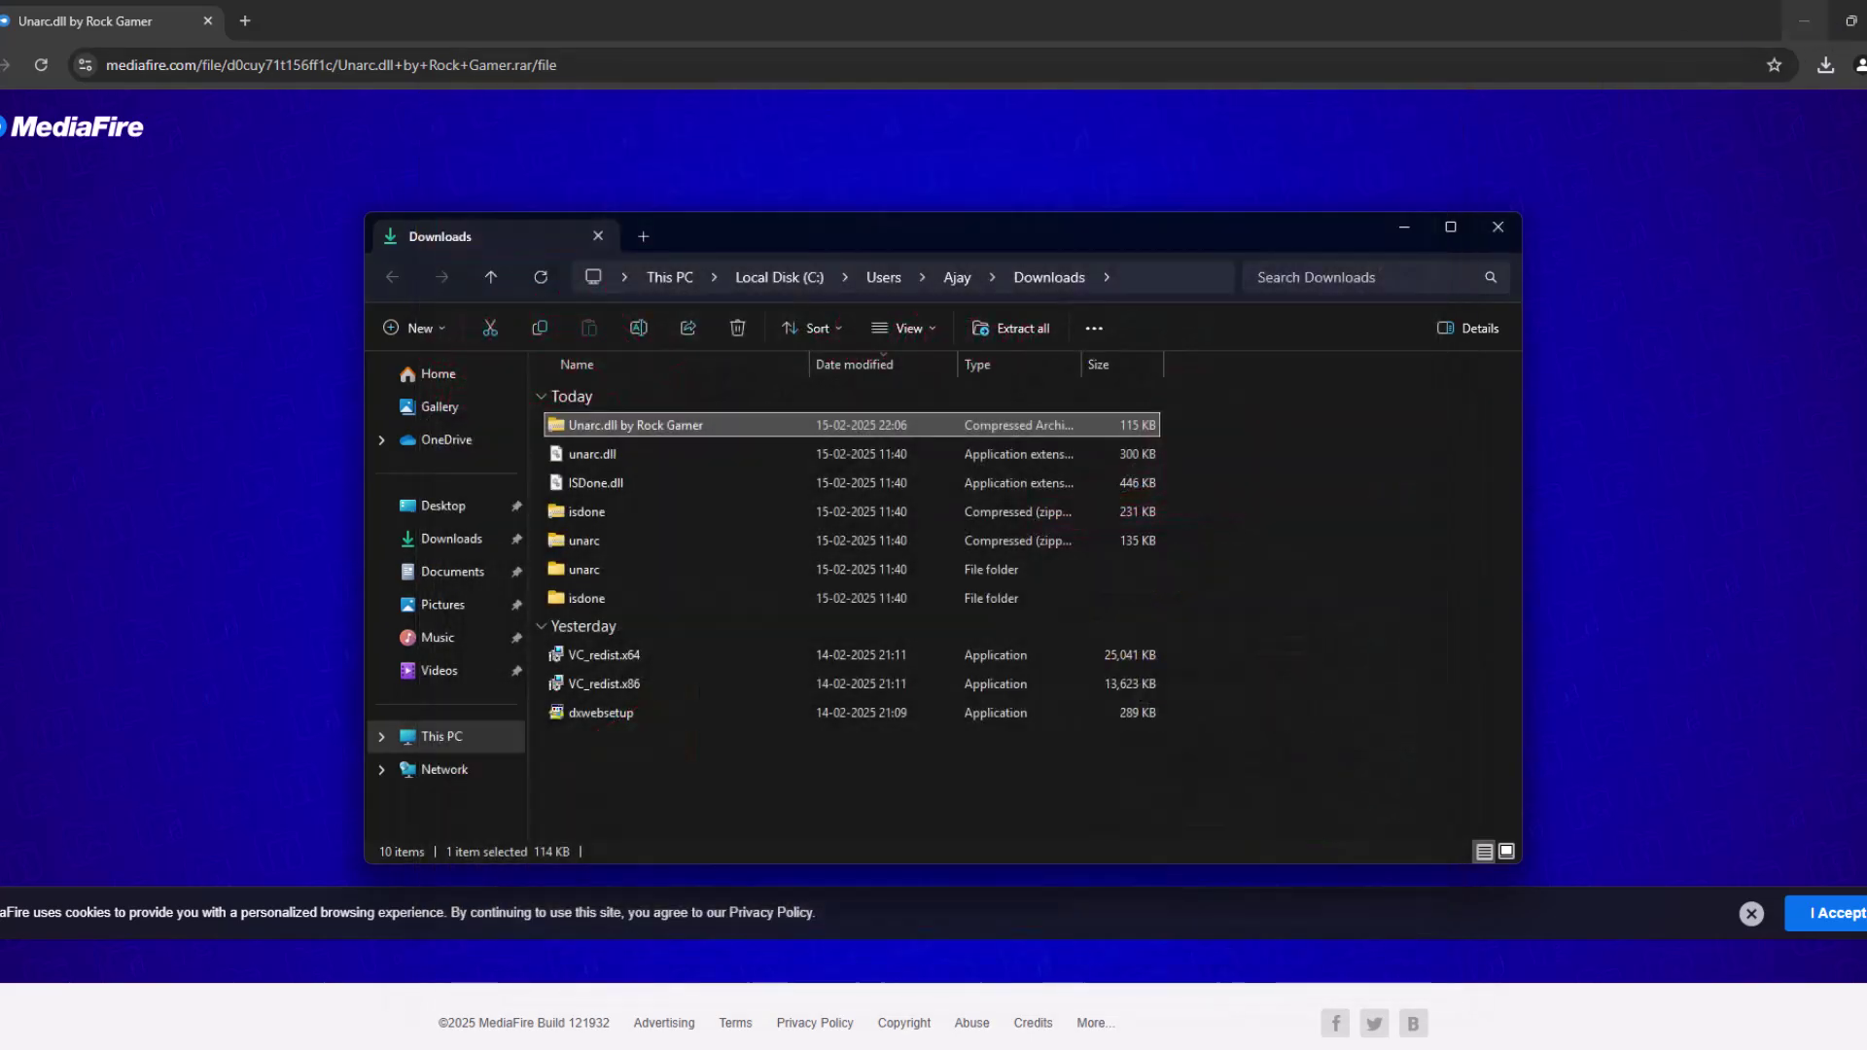
pyautogui.click(1803, 21)
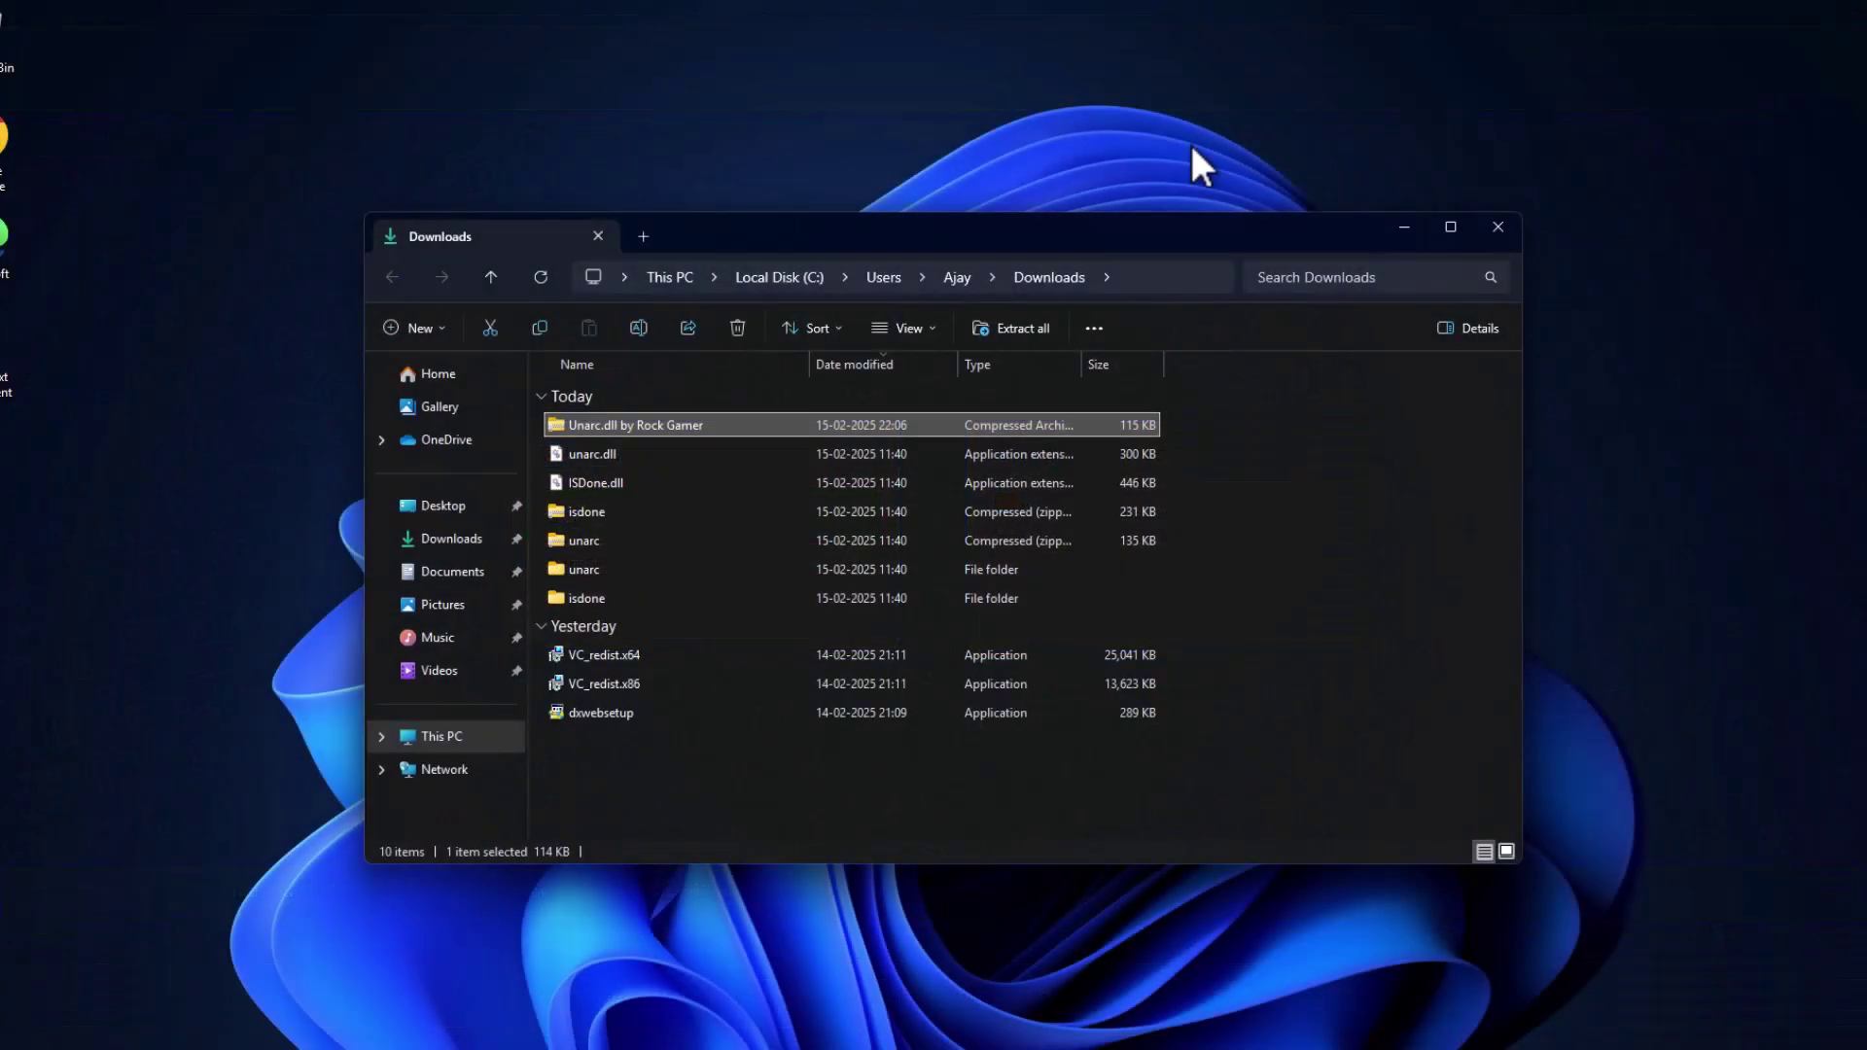
pyautogui.rightClick(667, 434)
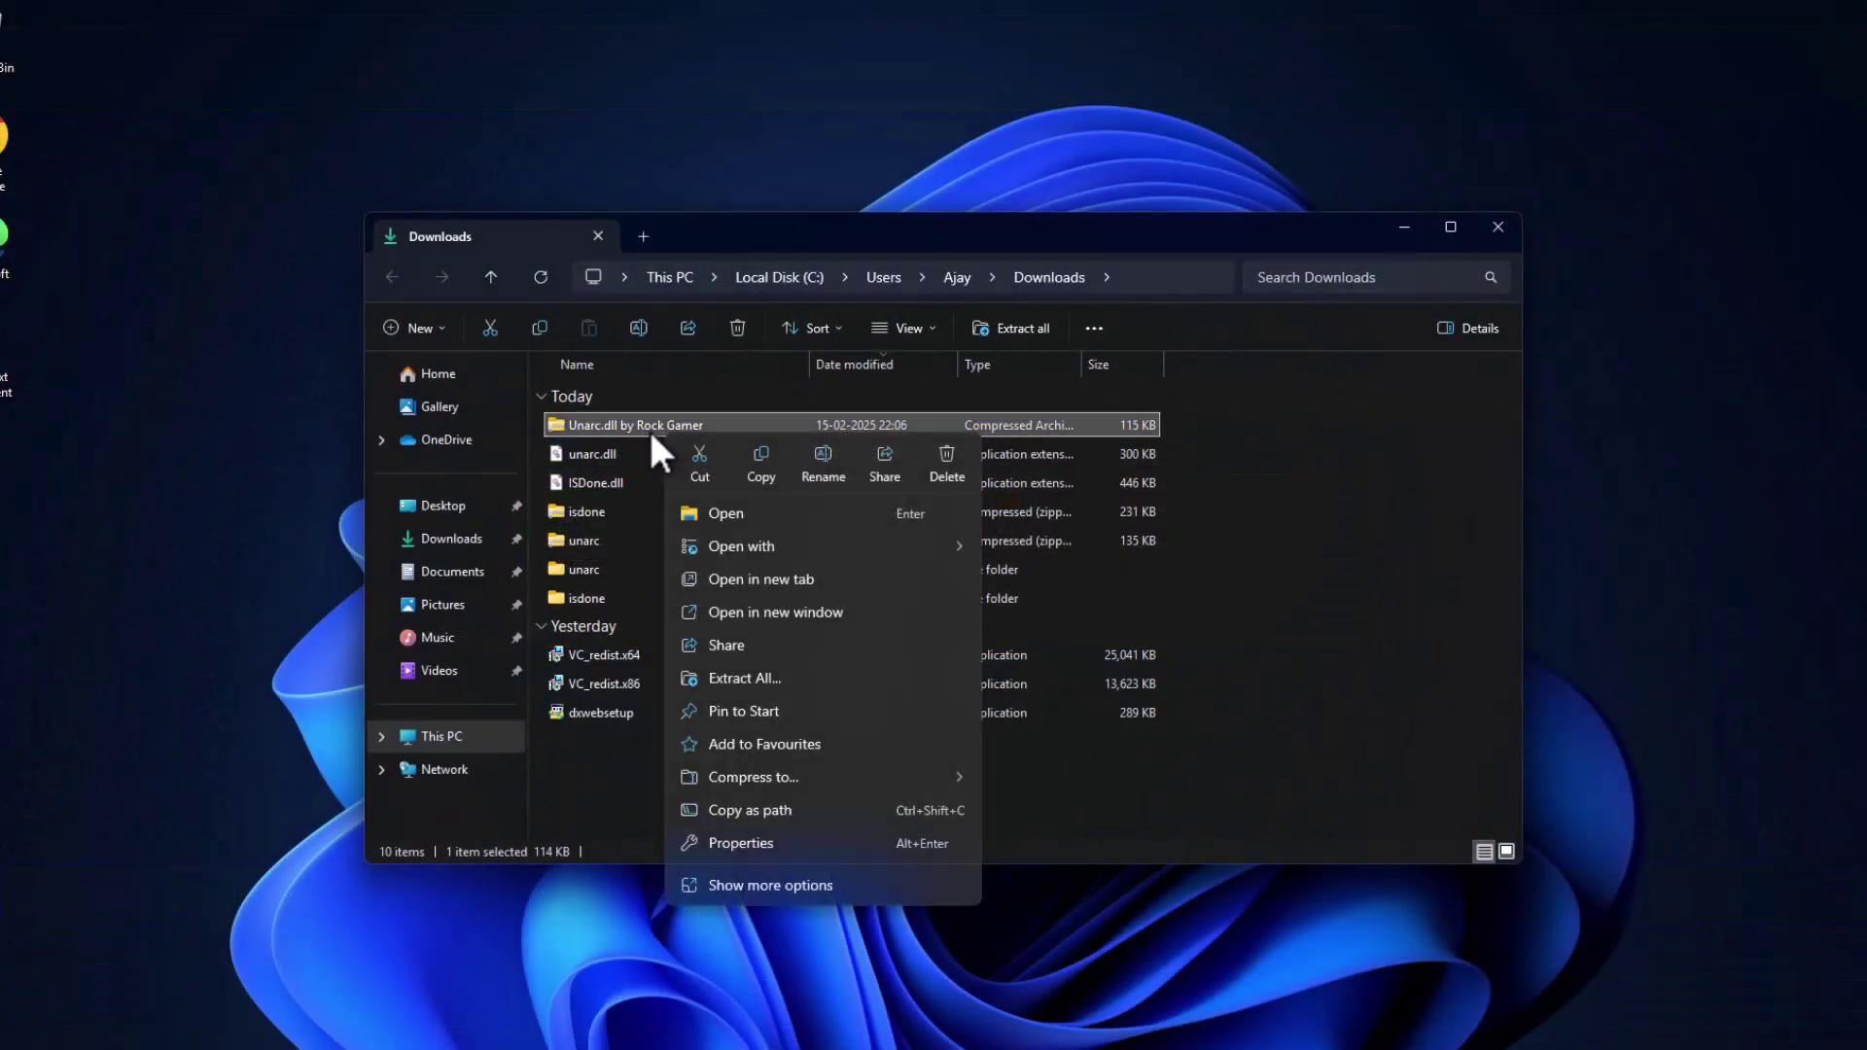
pyautogui.click(778, 676)
pyautogui.click(1120, 741)
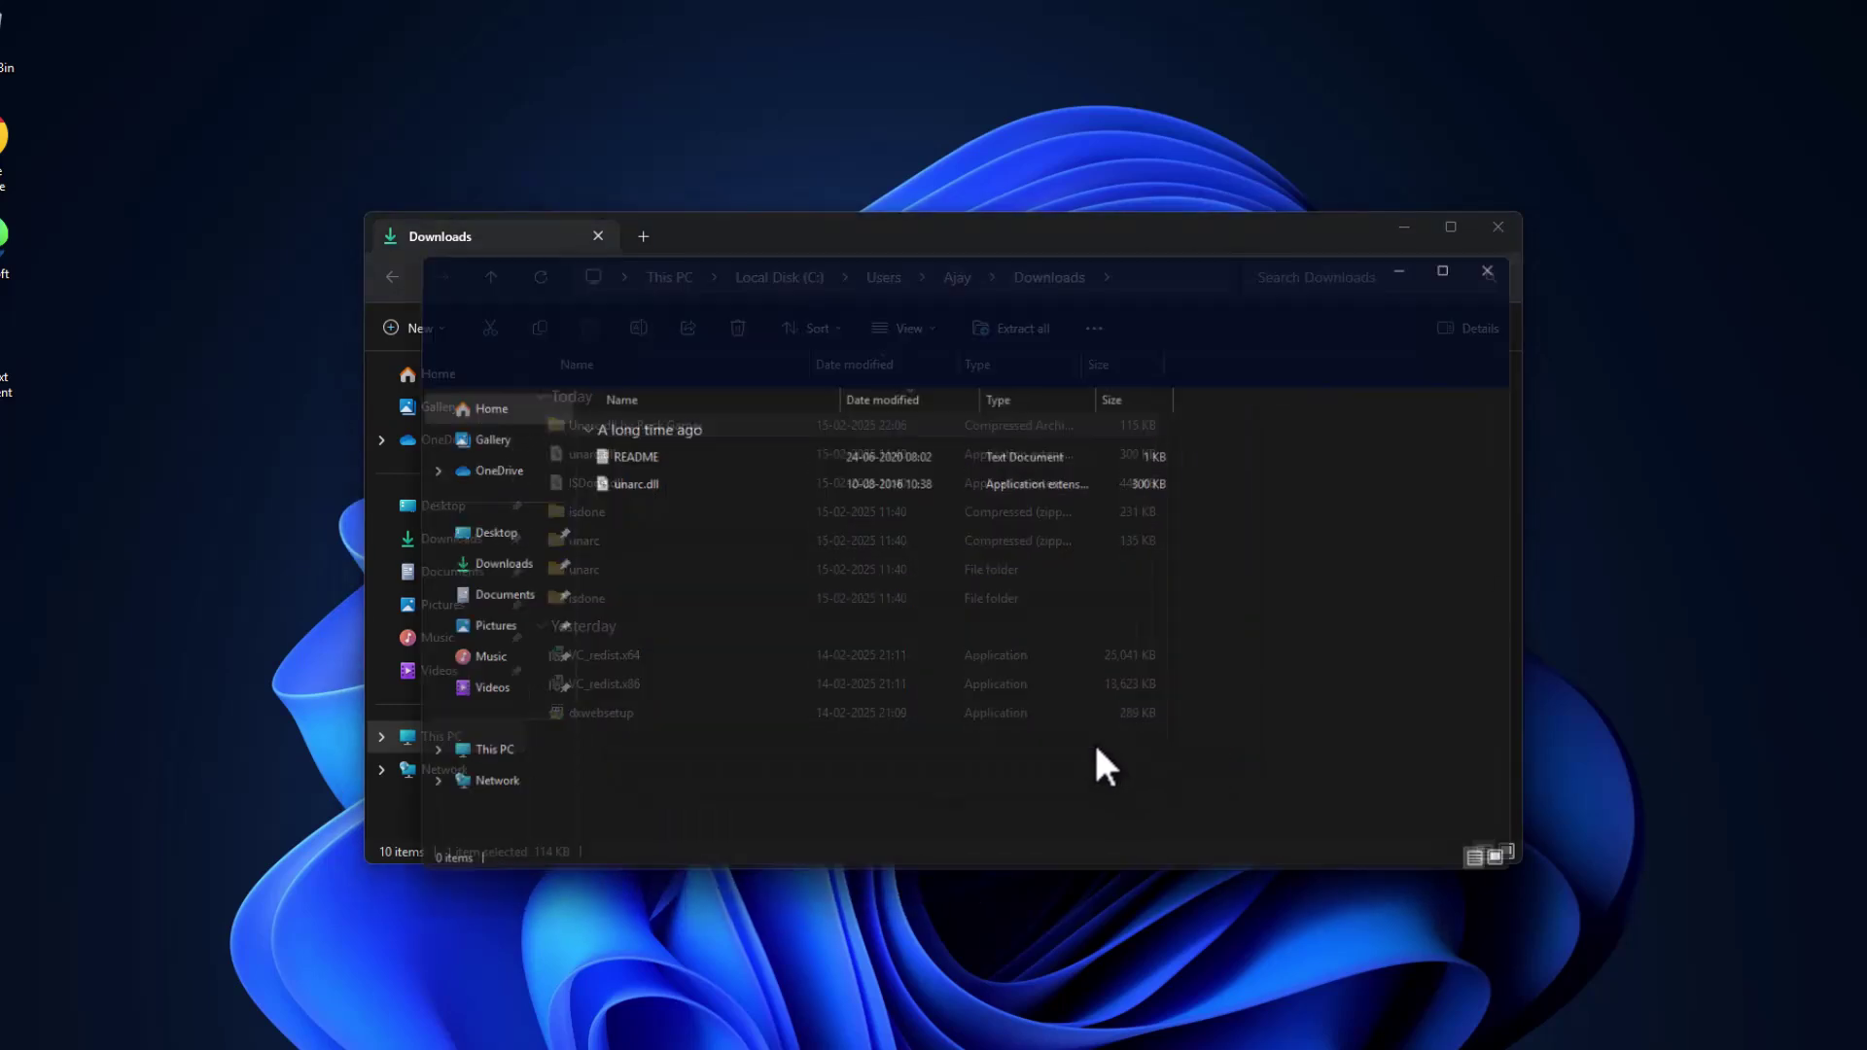
# Copy the extracted unarc.dll and open Local Disk (C:) from This PC.
pyautogui.click(618, 480)
pyautogui.rightClick(622, 486)
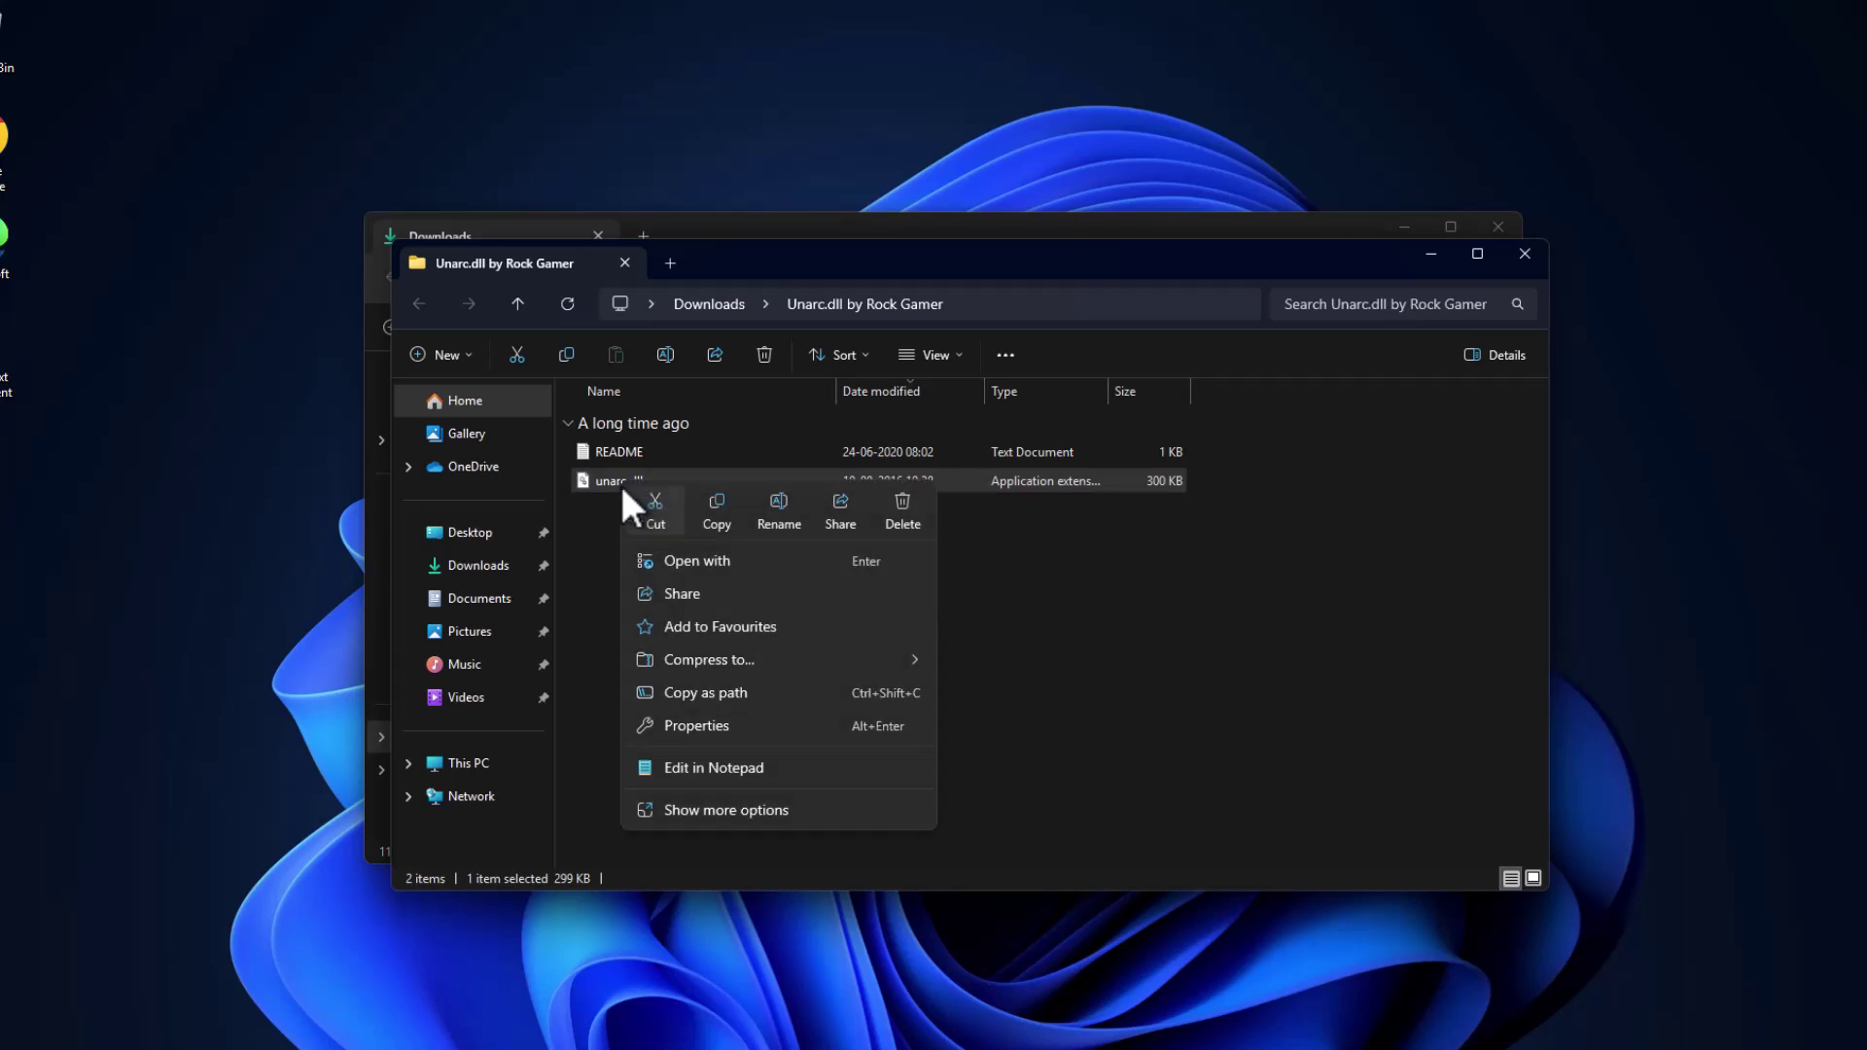
pyautogui.click(700, 511)
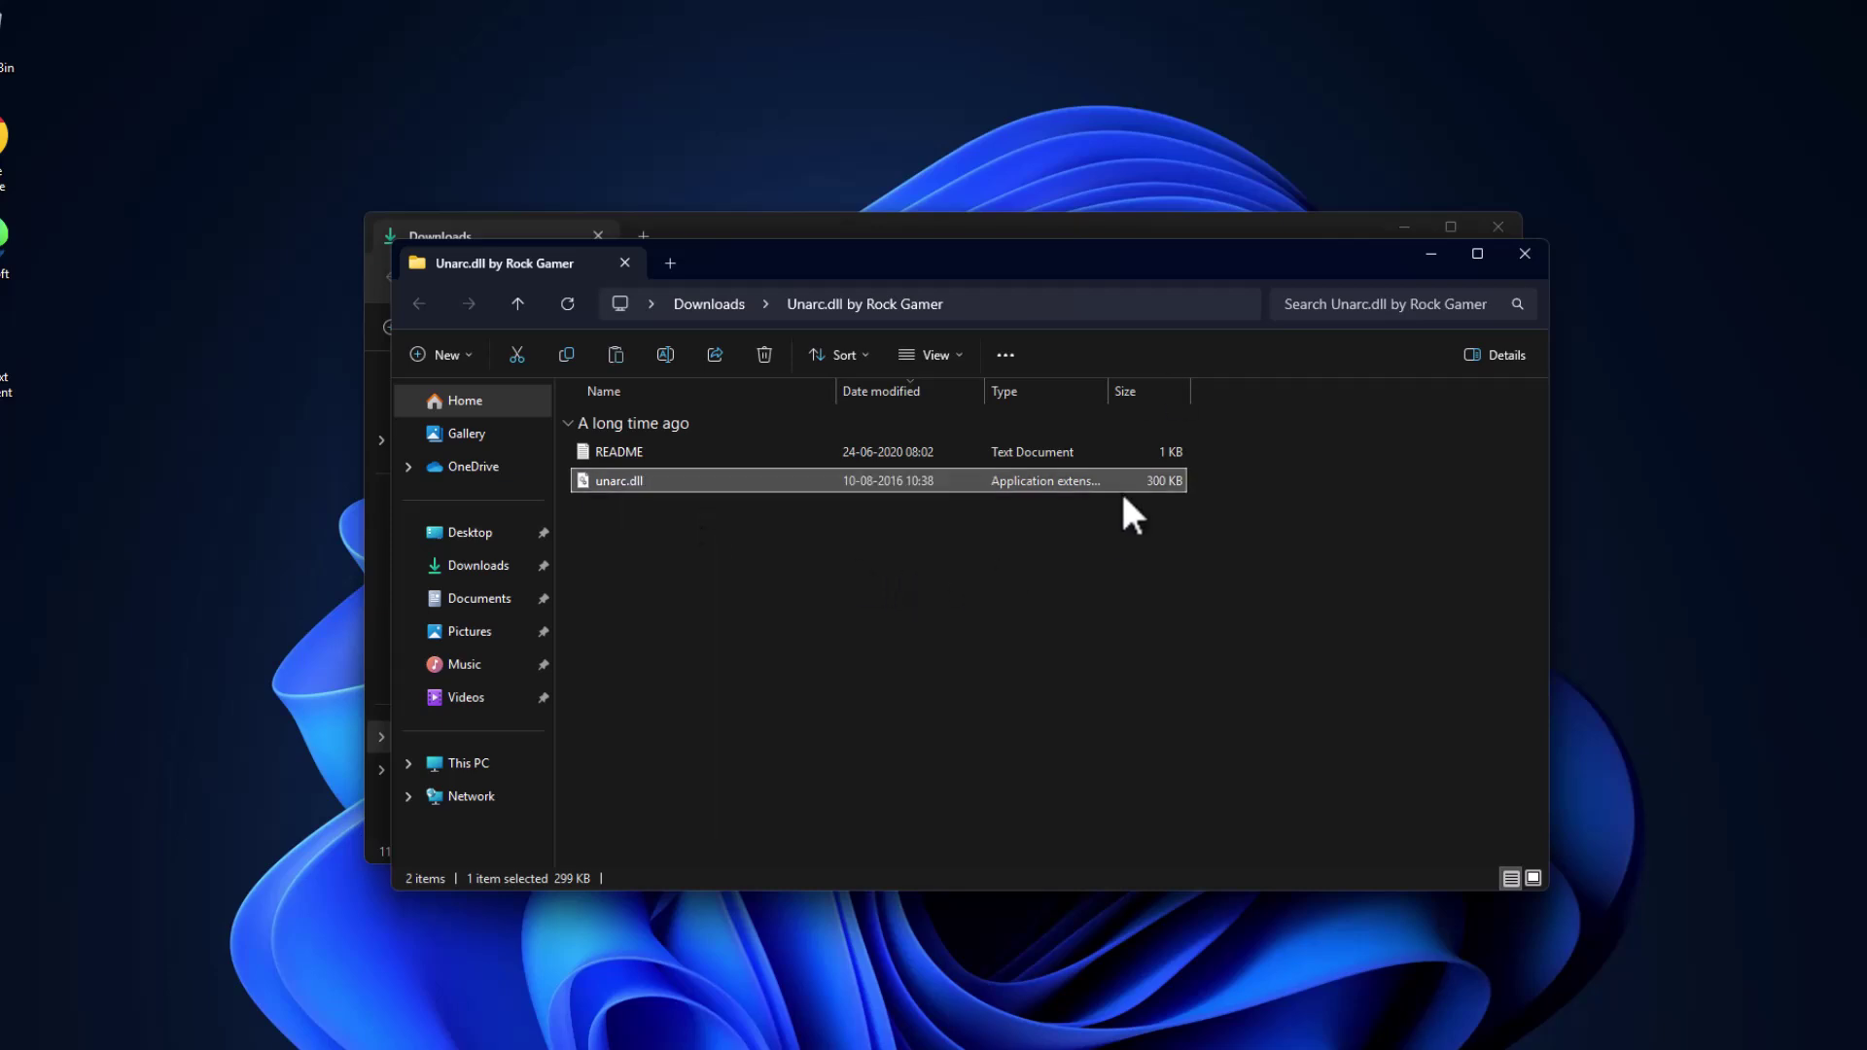
pyautogui.click(484, 762)
pyautogui.doubleClick(700, 464)
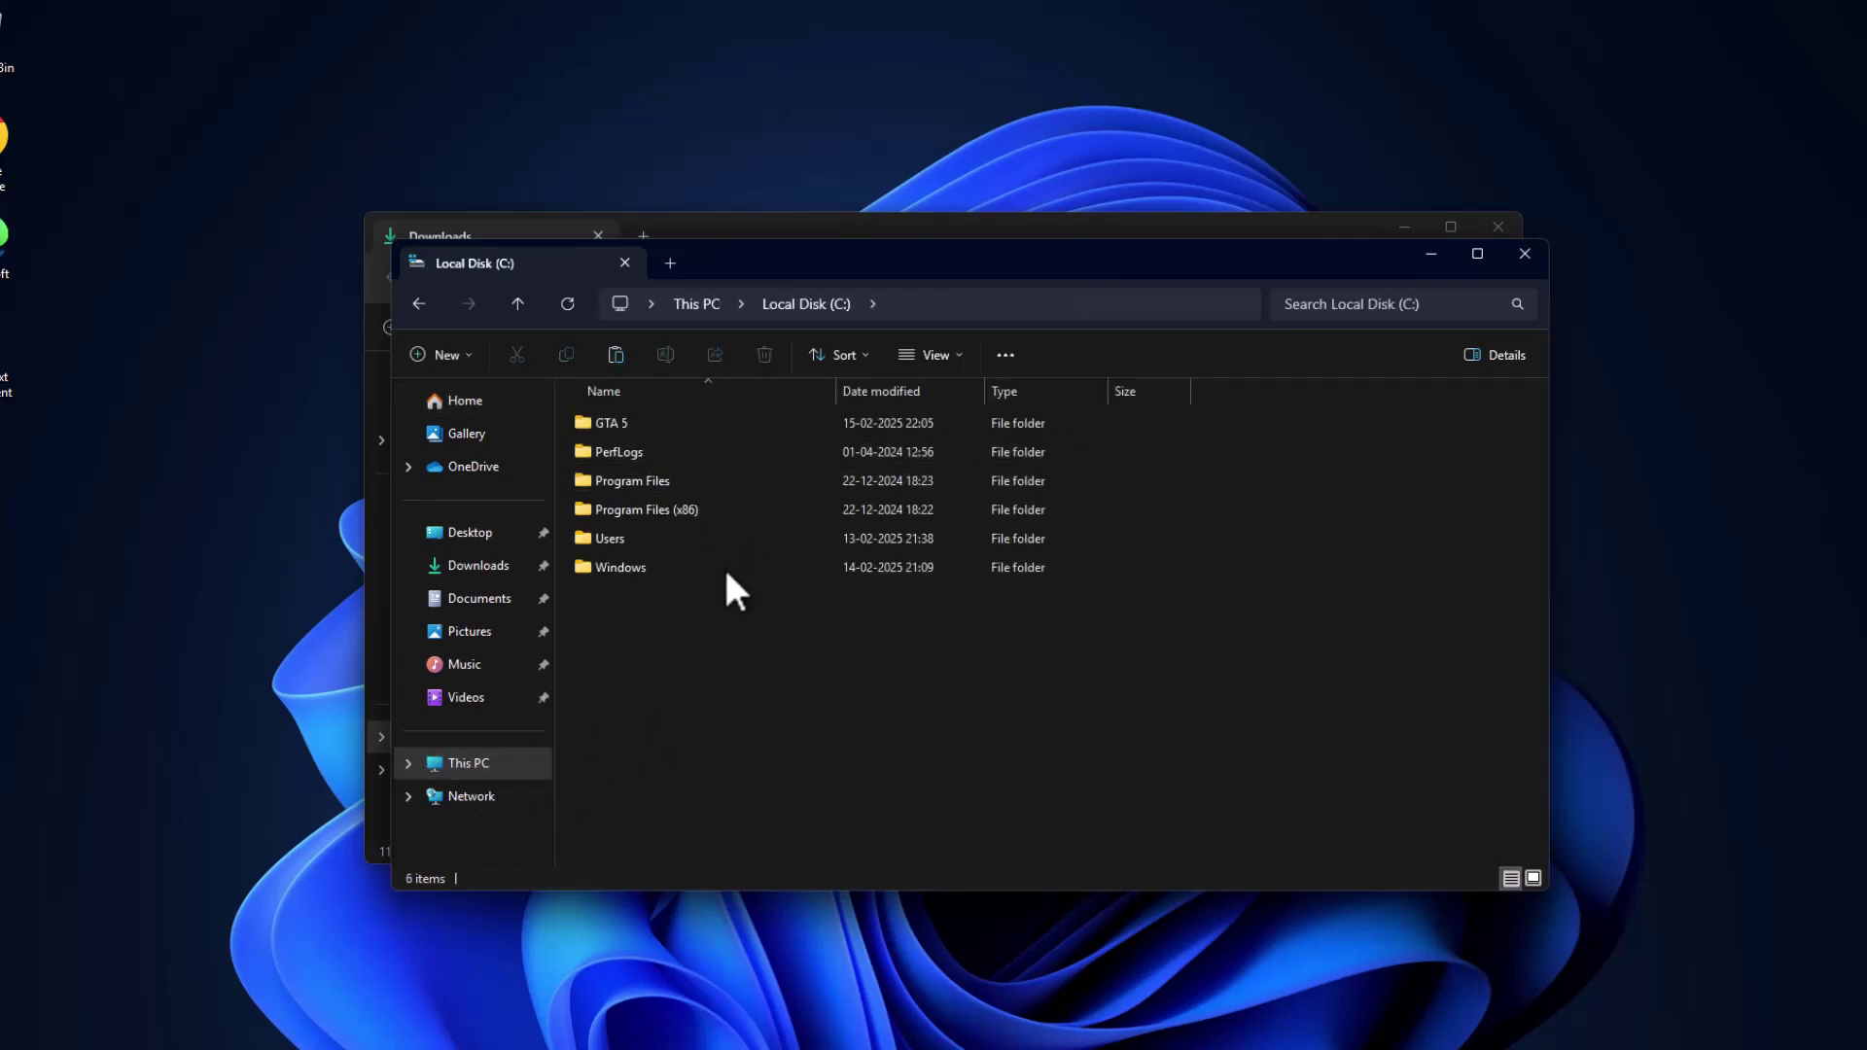
# Navigate into C:\Windows\System32, jumping through the folder list by typing 'sche'.
pyautogui.doubleClick(632, 566)
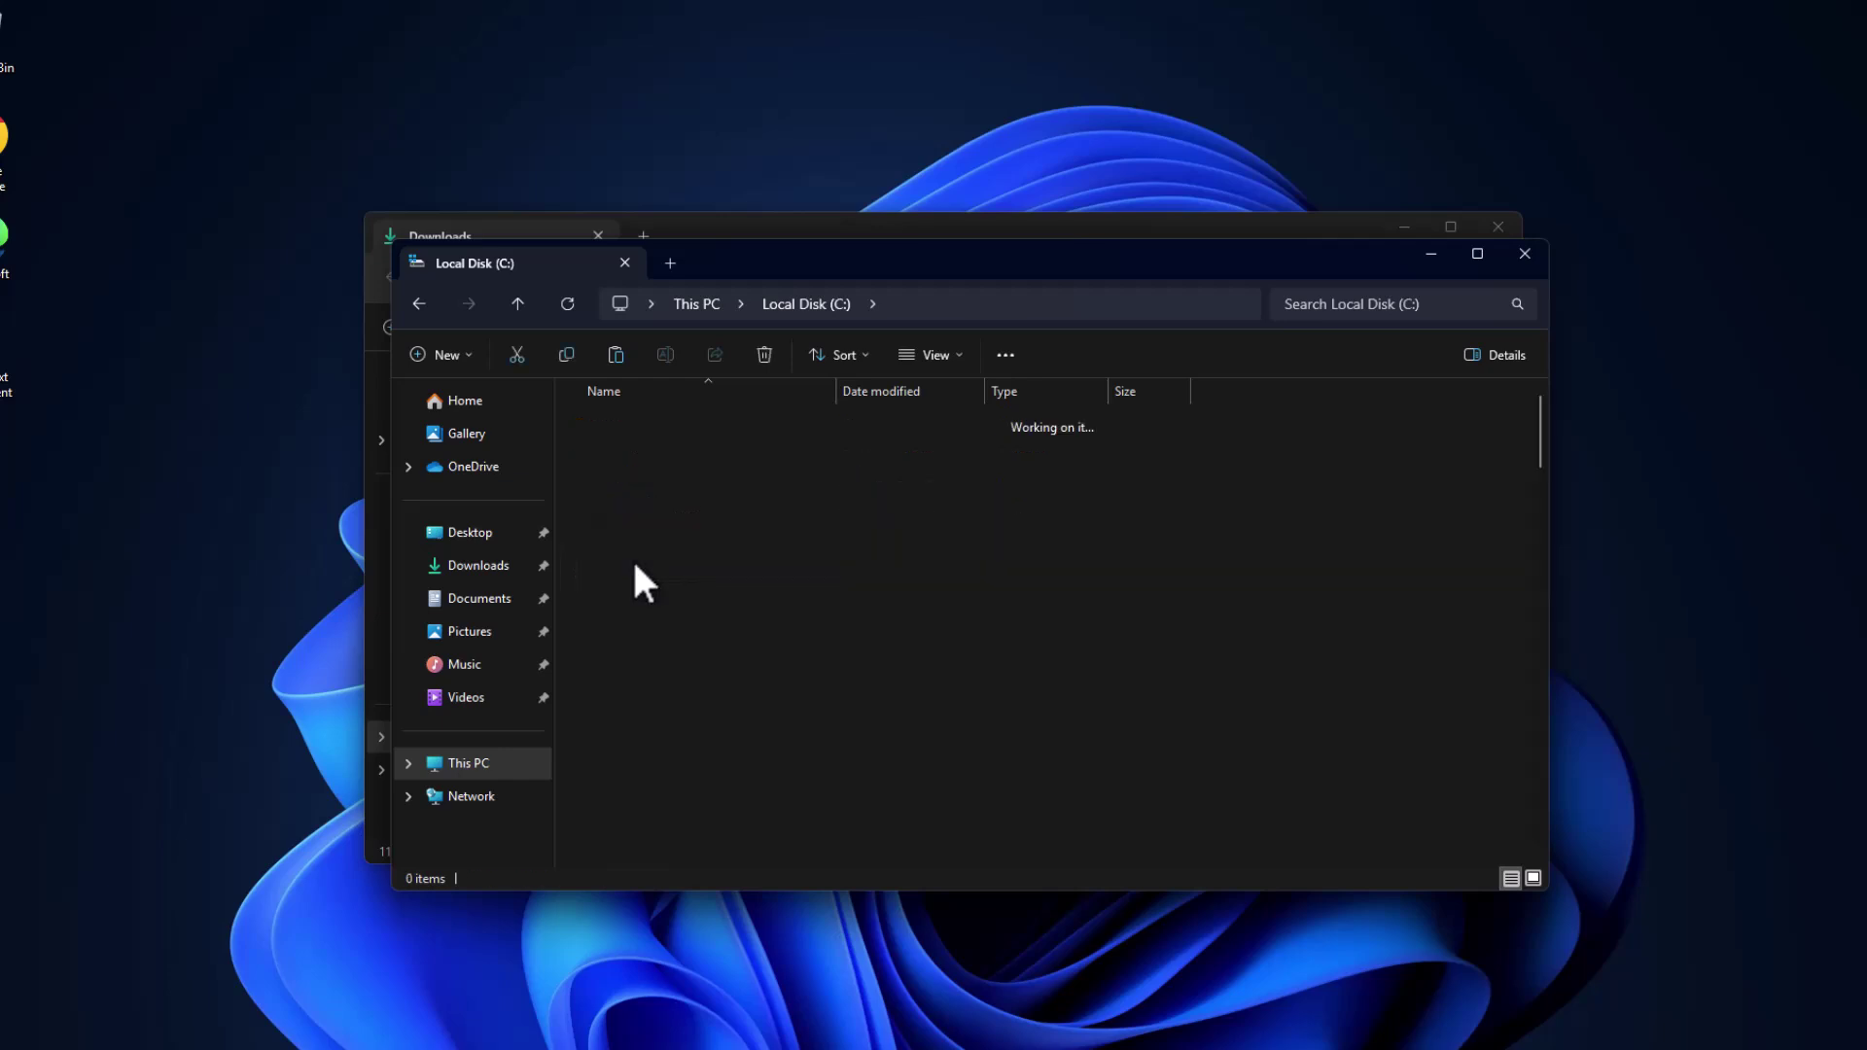
pyautogui.scroll(-4, 724, 622)
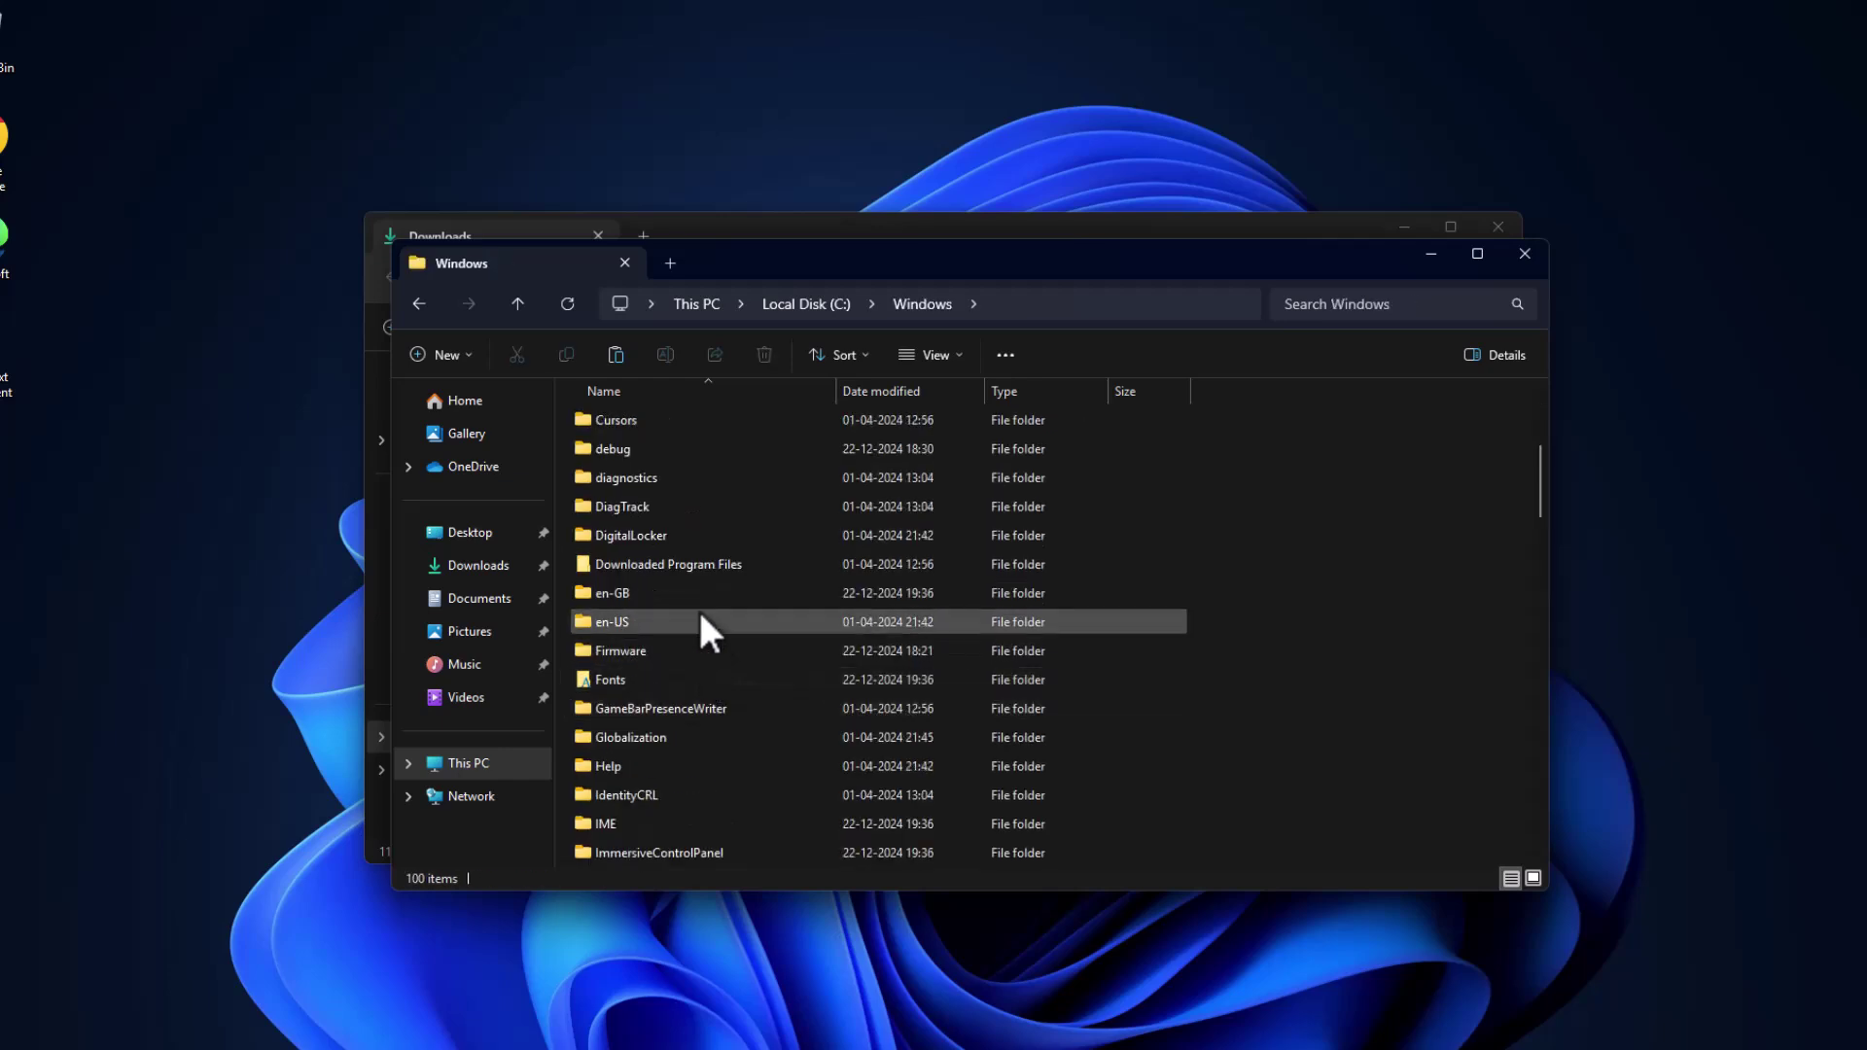
pyautogui.click(701, 620)
pyautogui.write('sche')
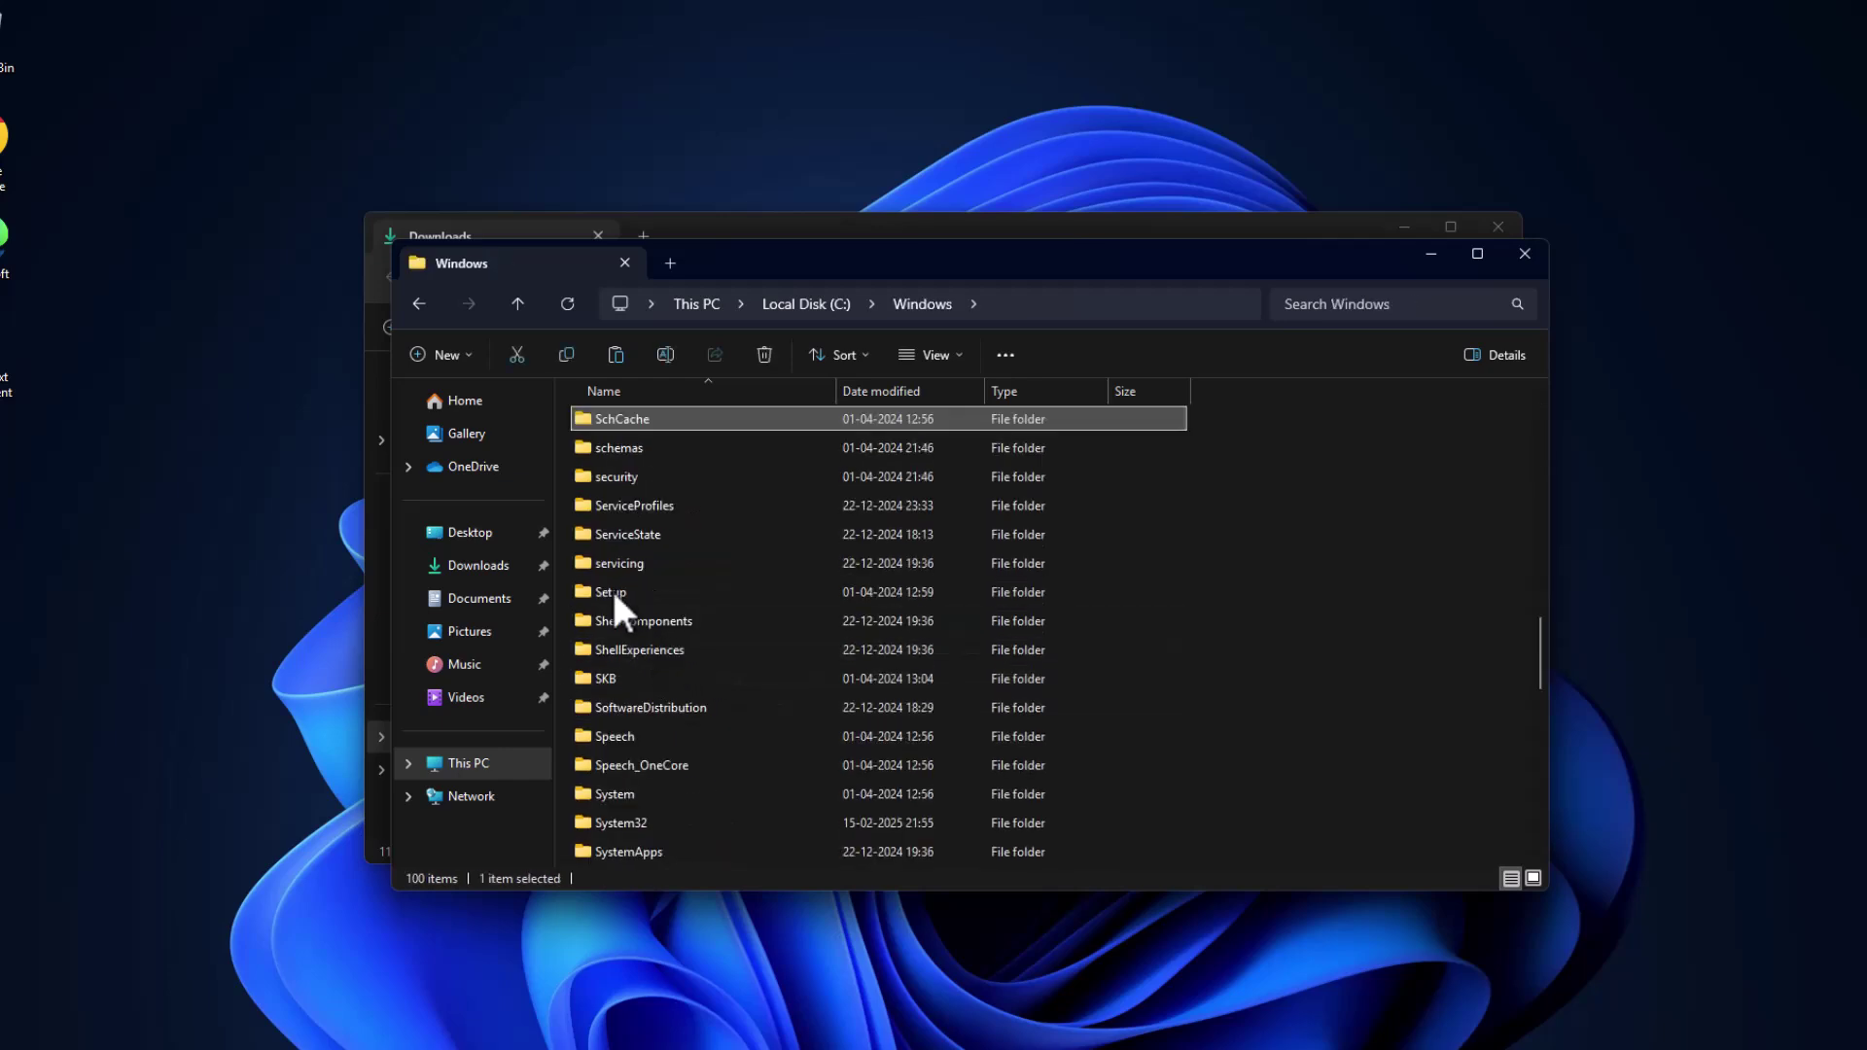
pyautogui.doubleClick(645, 819)
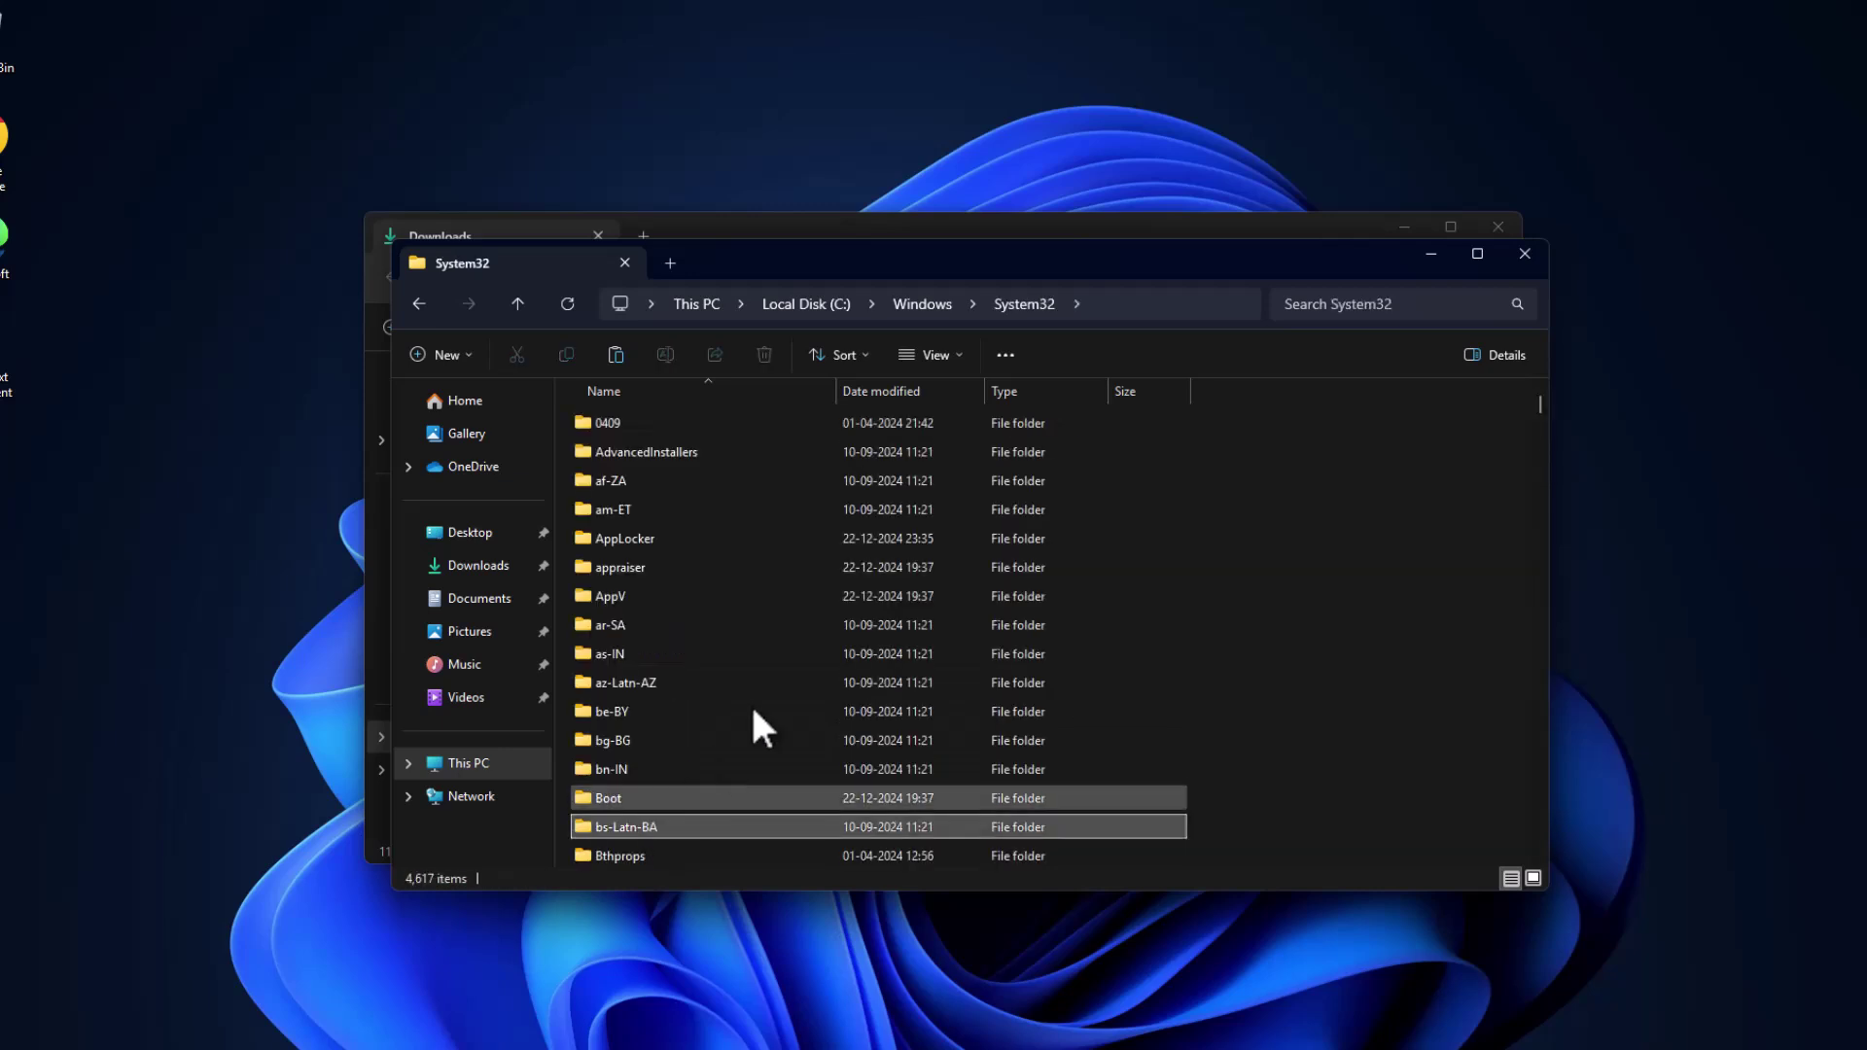
# Paste unarc.dll into System32, replacing the existing file with administrator permission, and return to Windows.
pyautogui.rightClick(1251, 548)
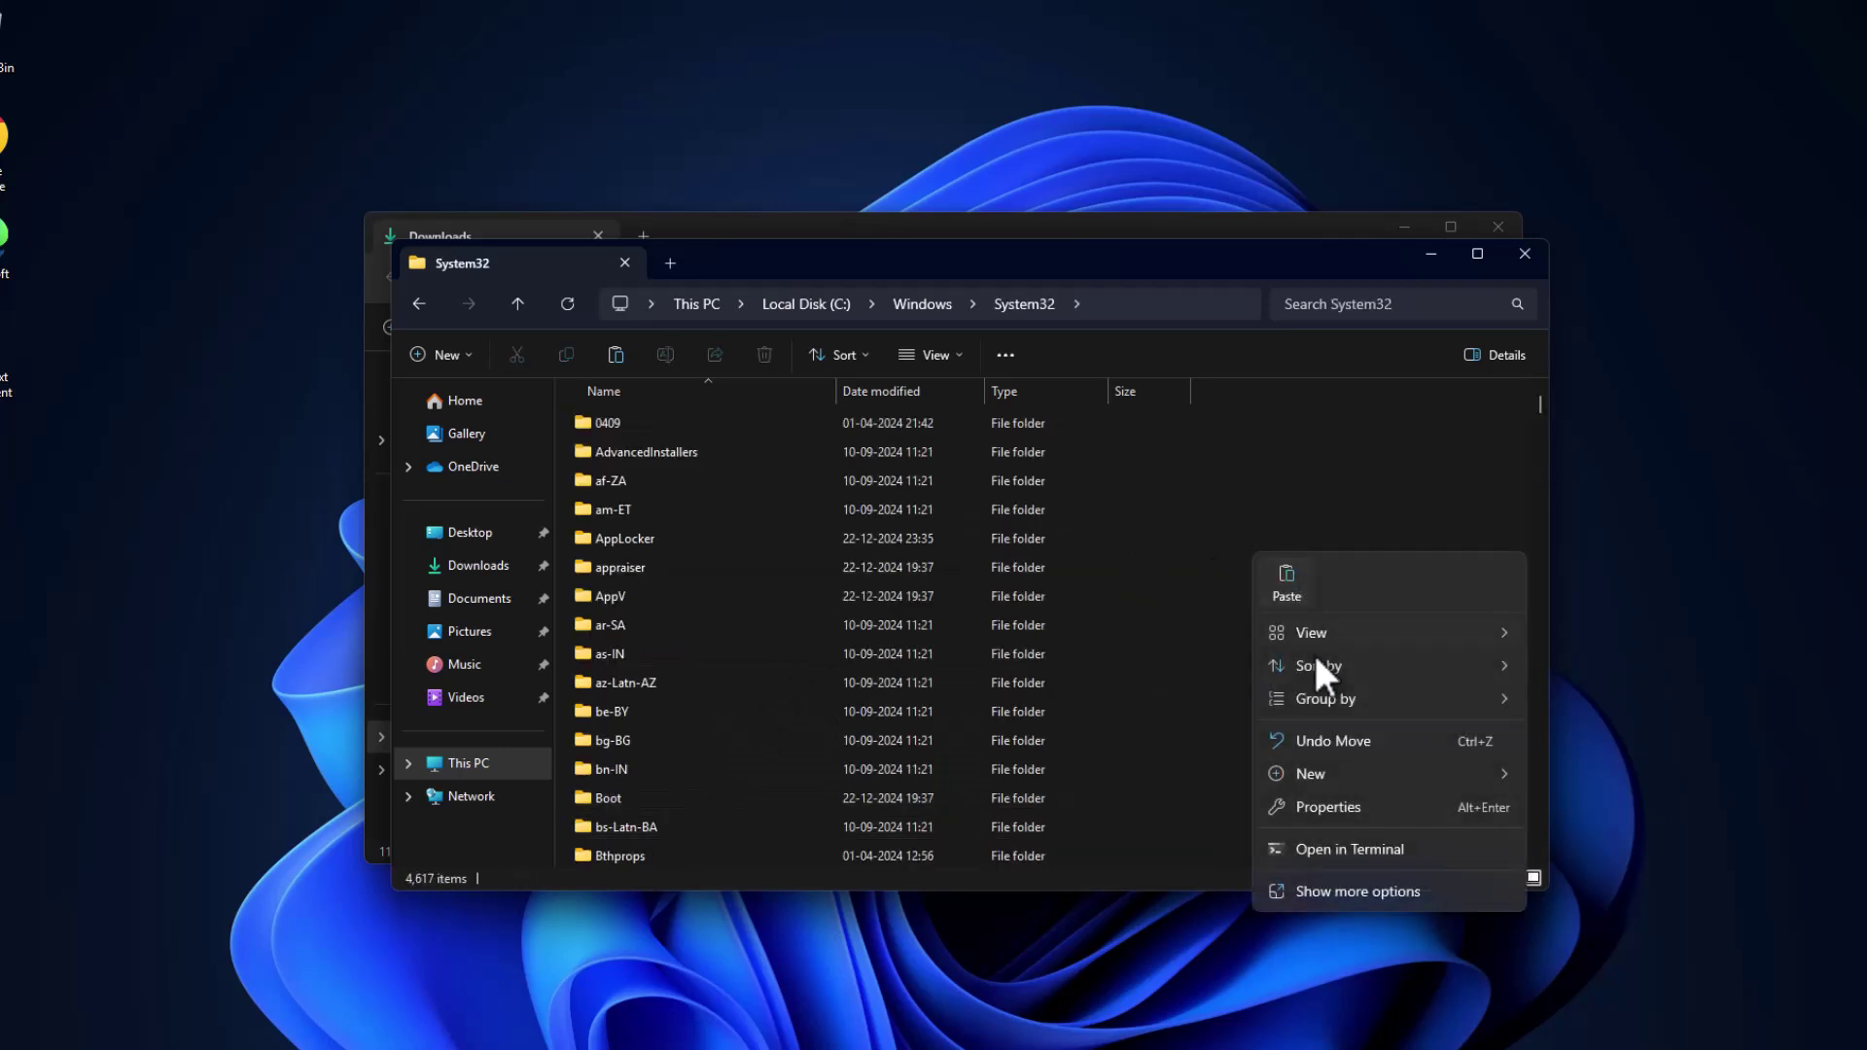
pyautogui.click(1285, 582)
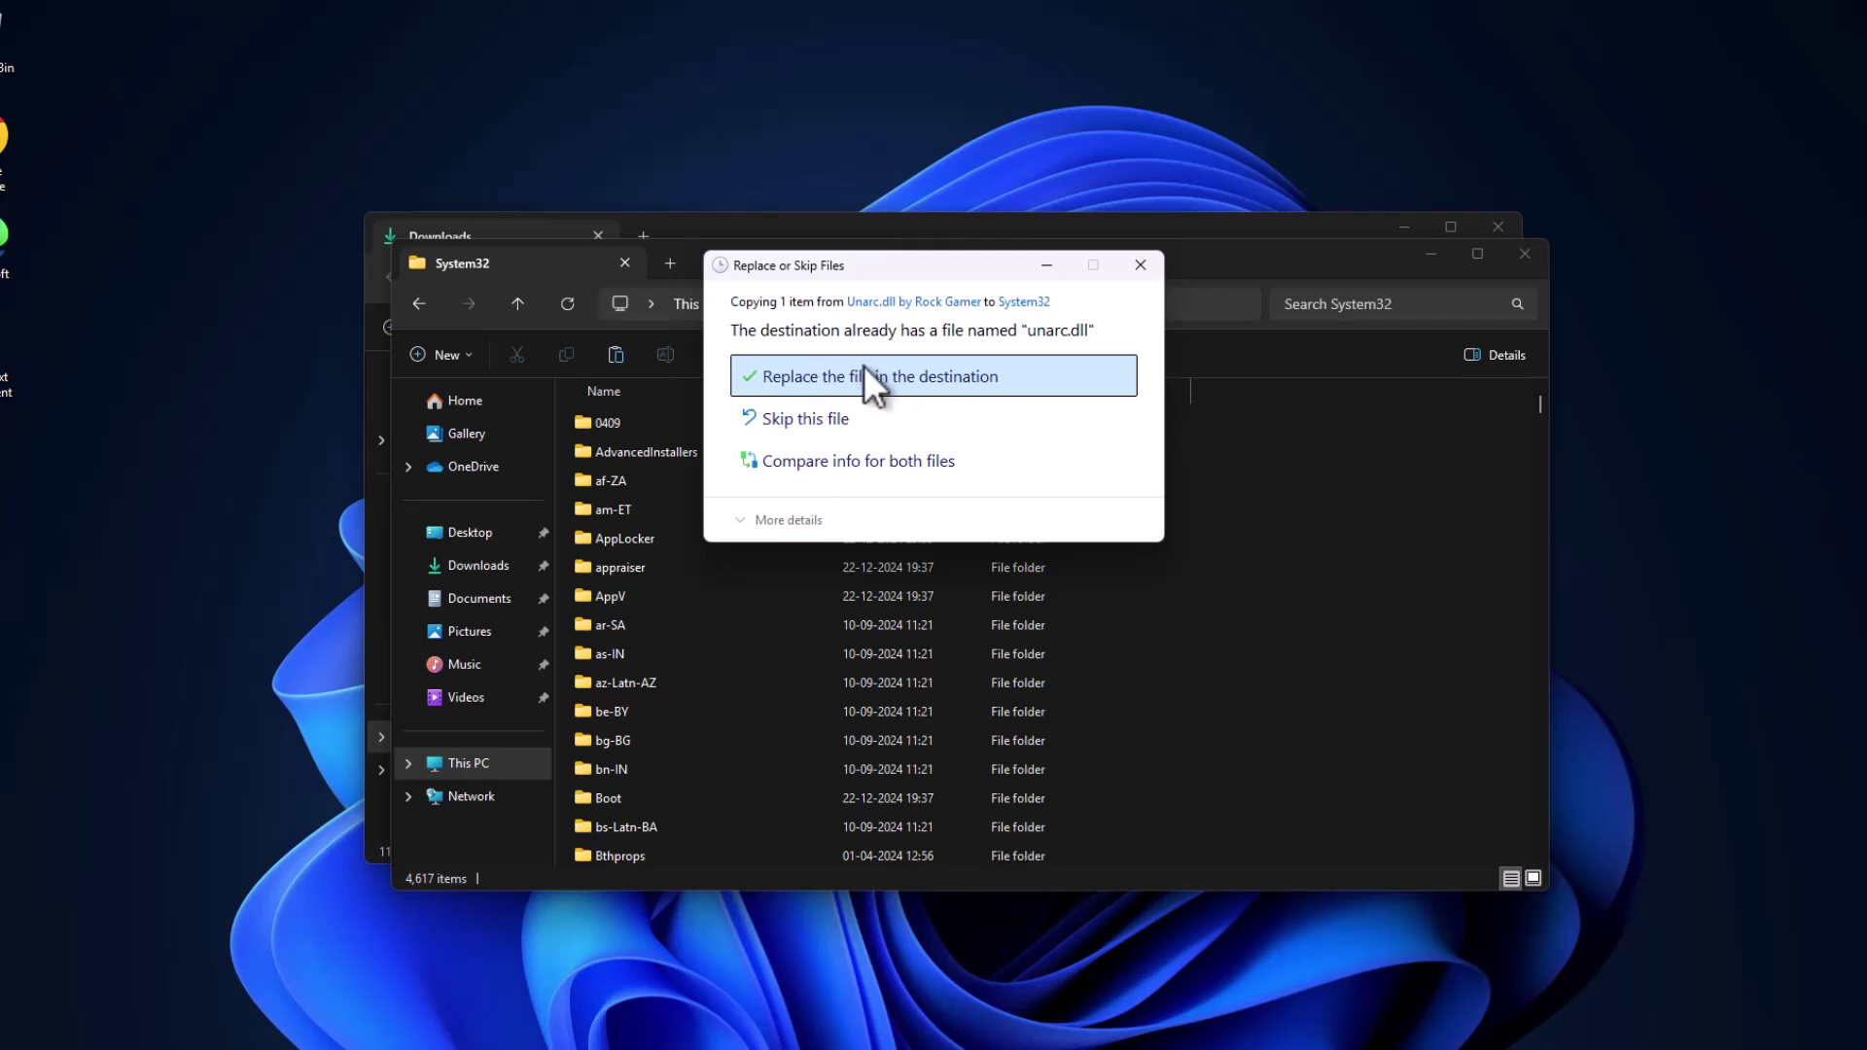
pyautogui.click(970, 374)
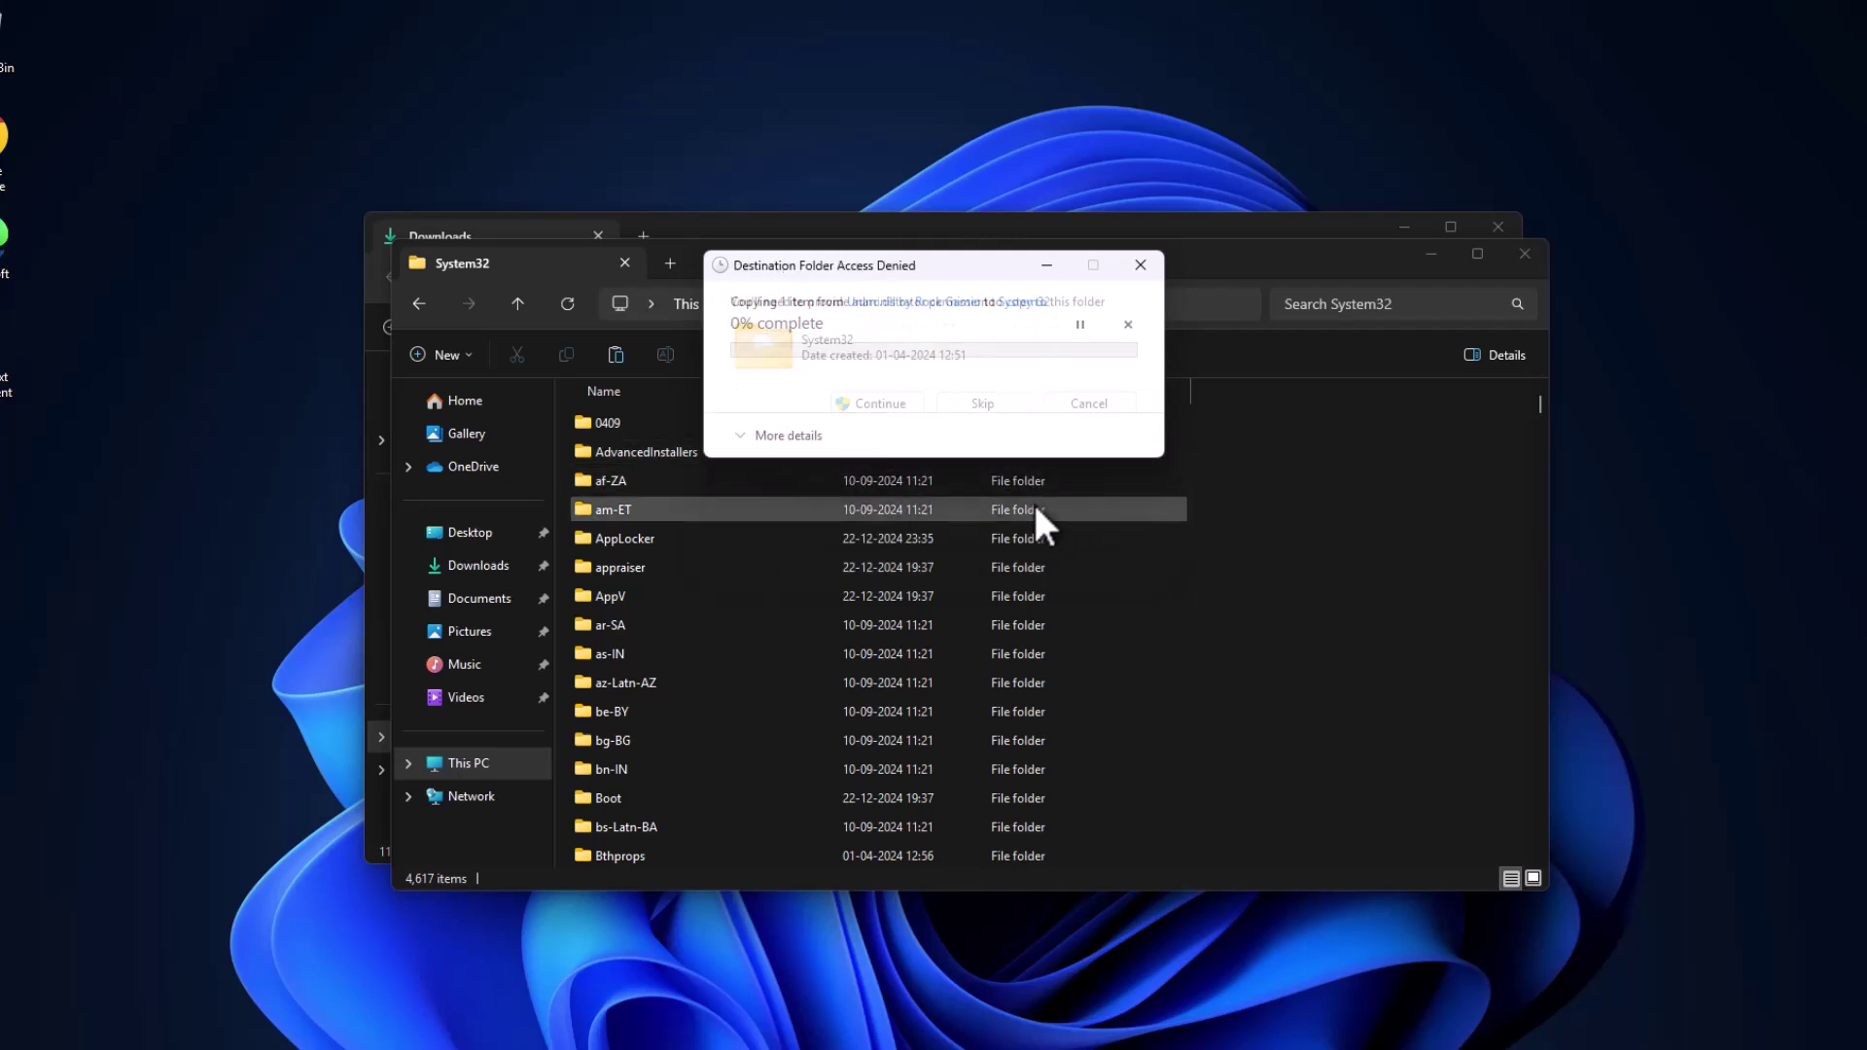
pyautogui.click(879, 410)
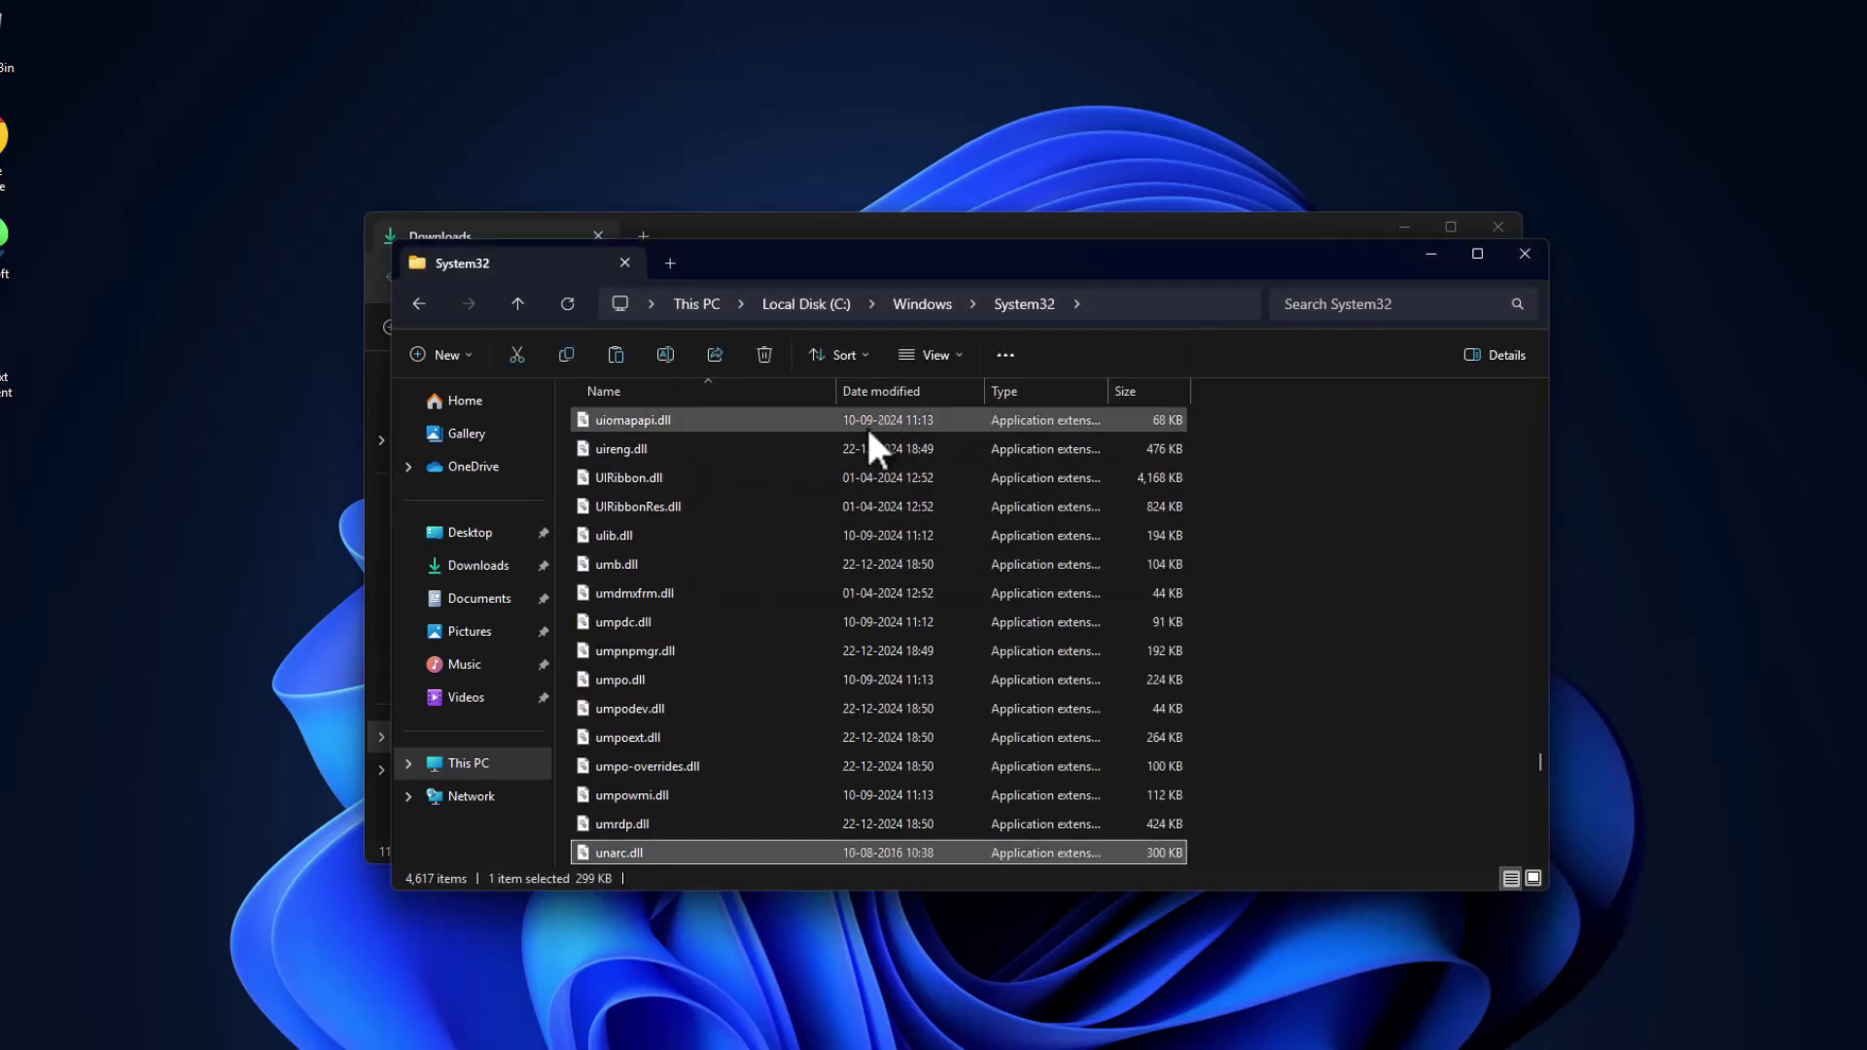
pyautogui.scroll(3, 681, 603)
pyautogui.click(913, 304)
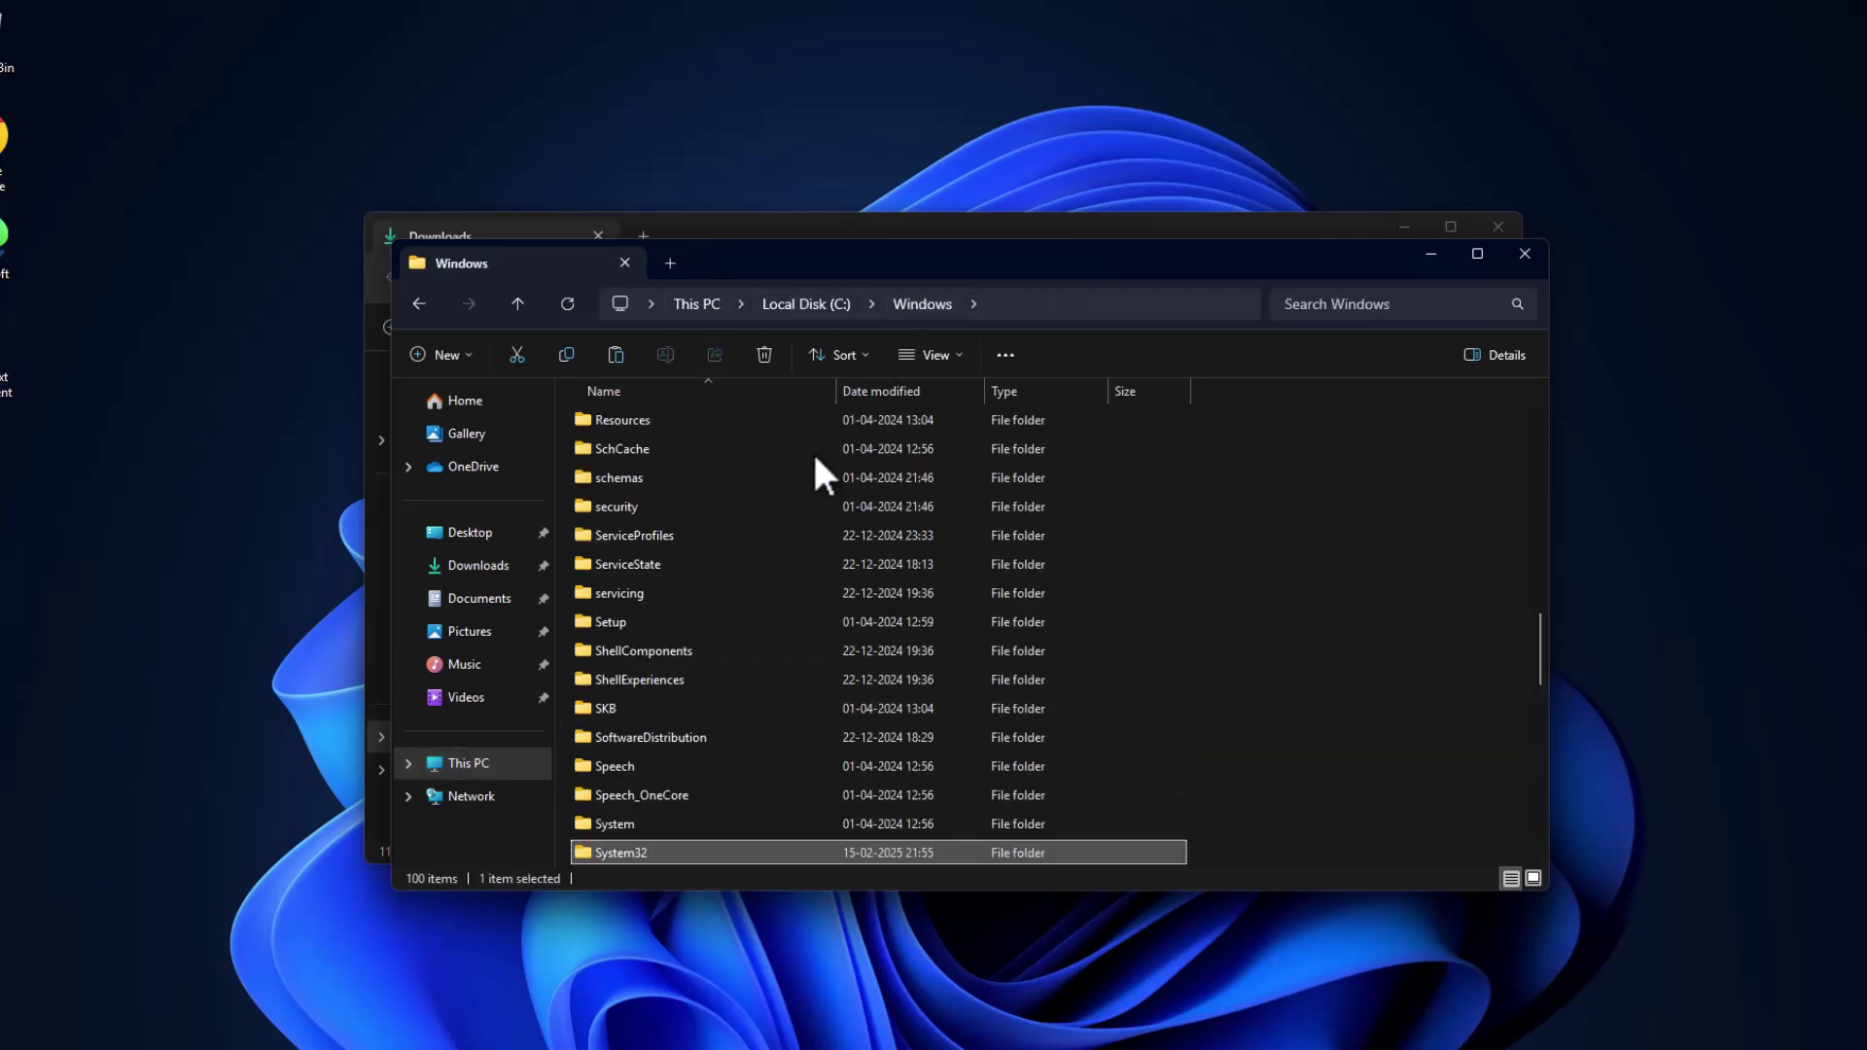
# Open the C:\Windows\SysWOW64 folder.
pyautogui.scroll(-4, 785, 602)
pyautogui.click(626, 620)
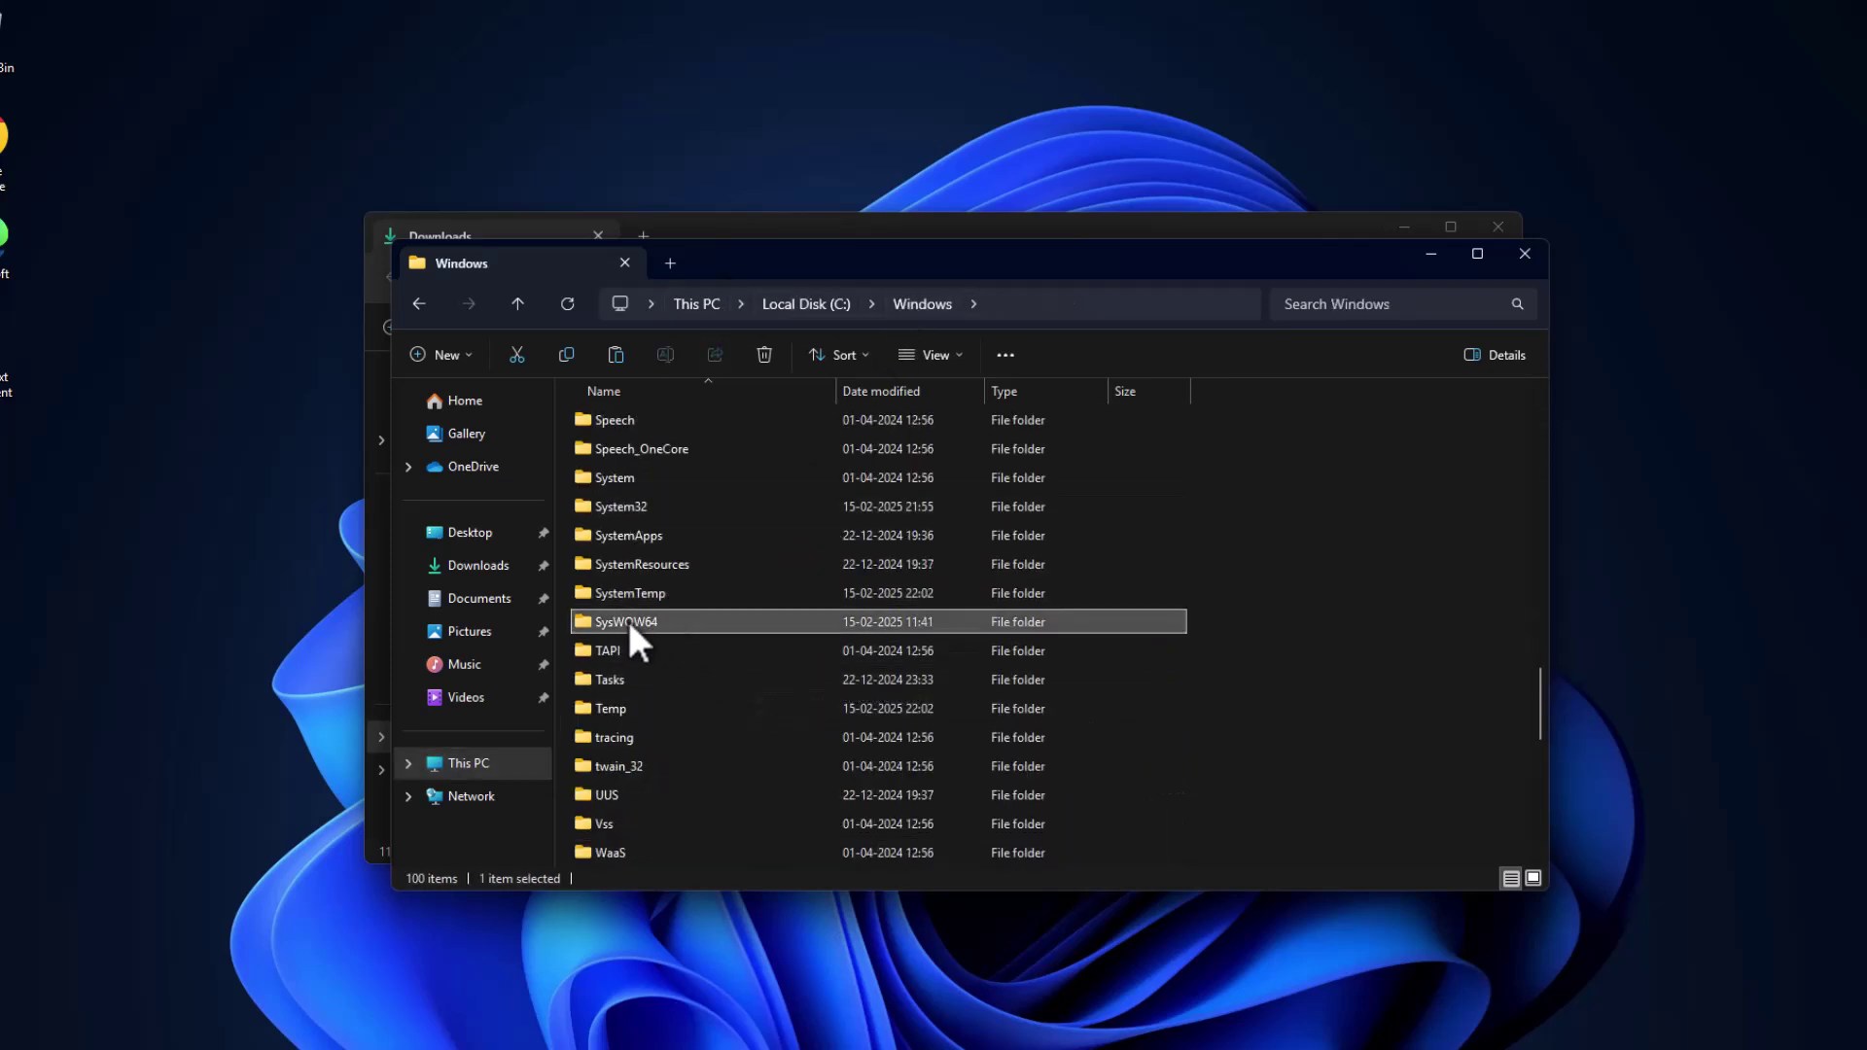
pyautogui.doubleClick(677, 616)
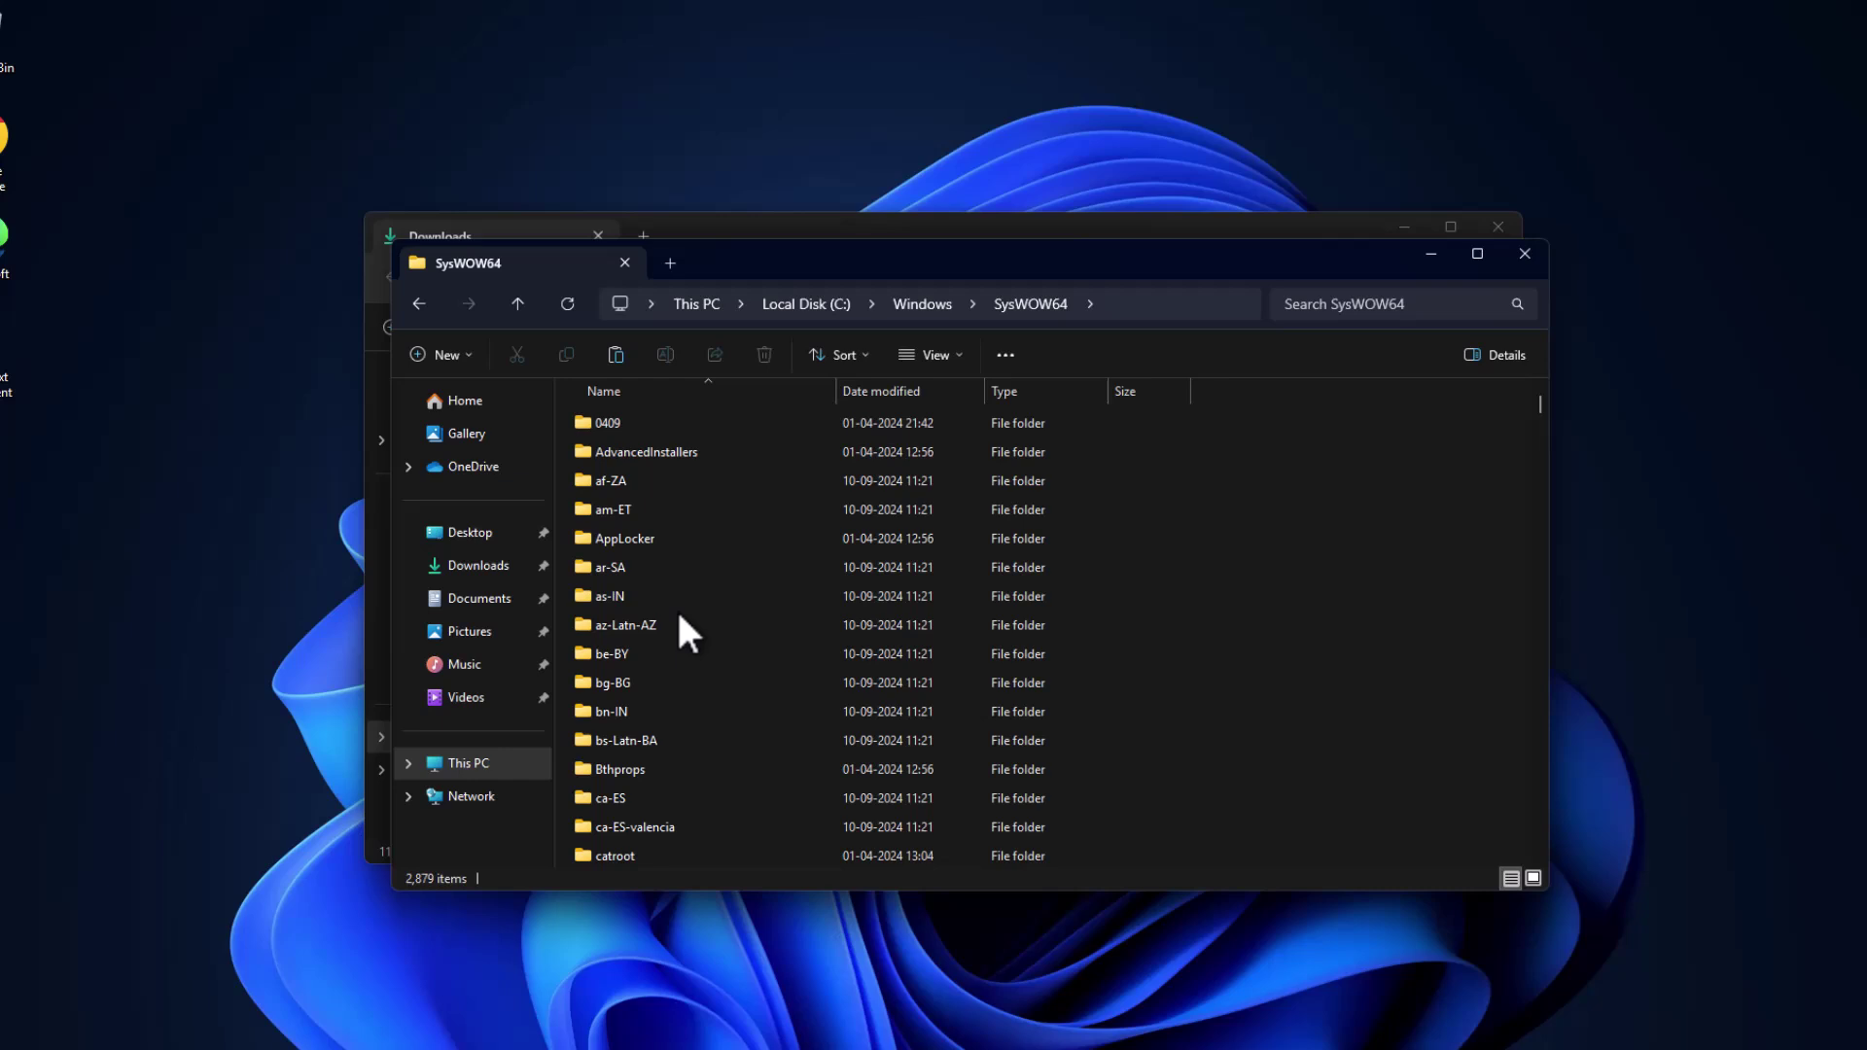
# Paste unarc.dll into SysWOW64, replacing the existing copy, then close the SysWOW64 and Downloads windows.
pyautogui.rightClick(1287, 538)
pyautogui.click(1321, 562)
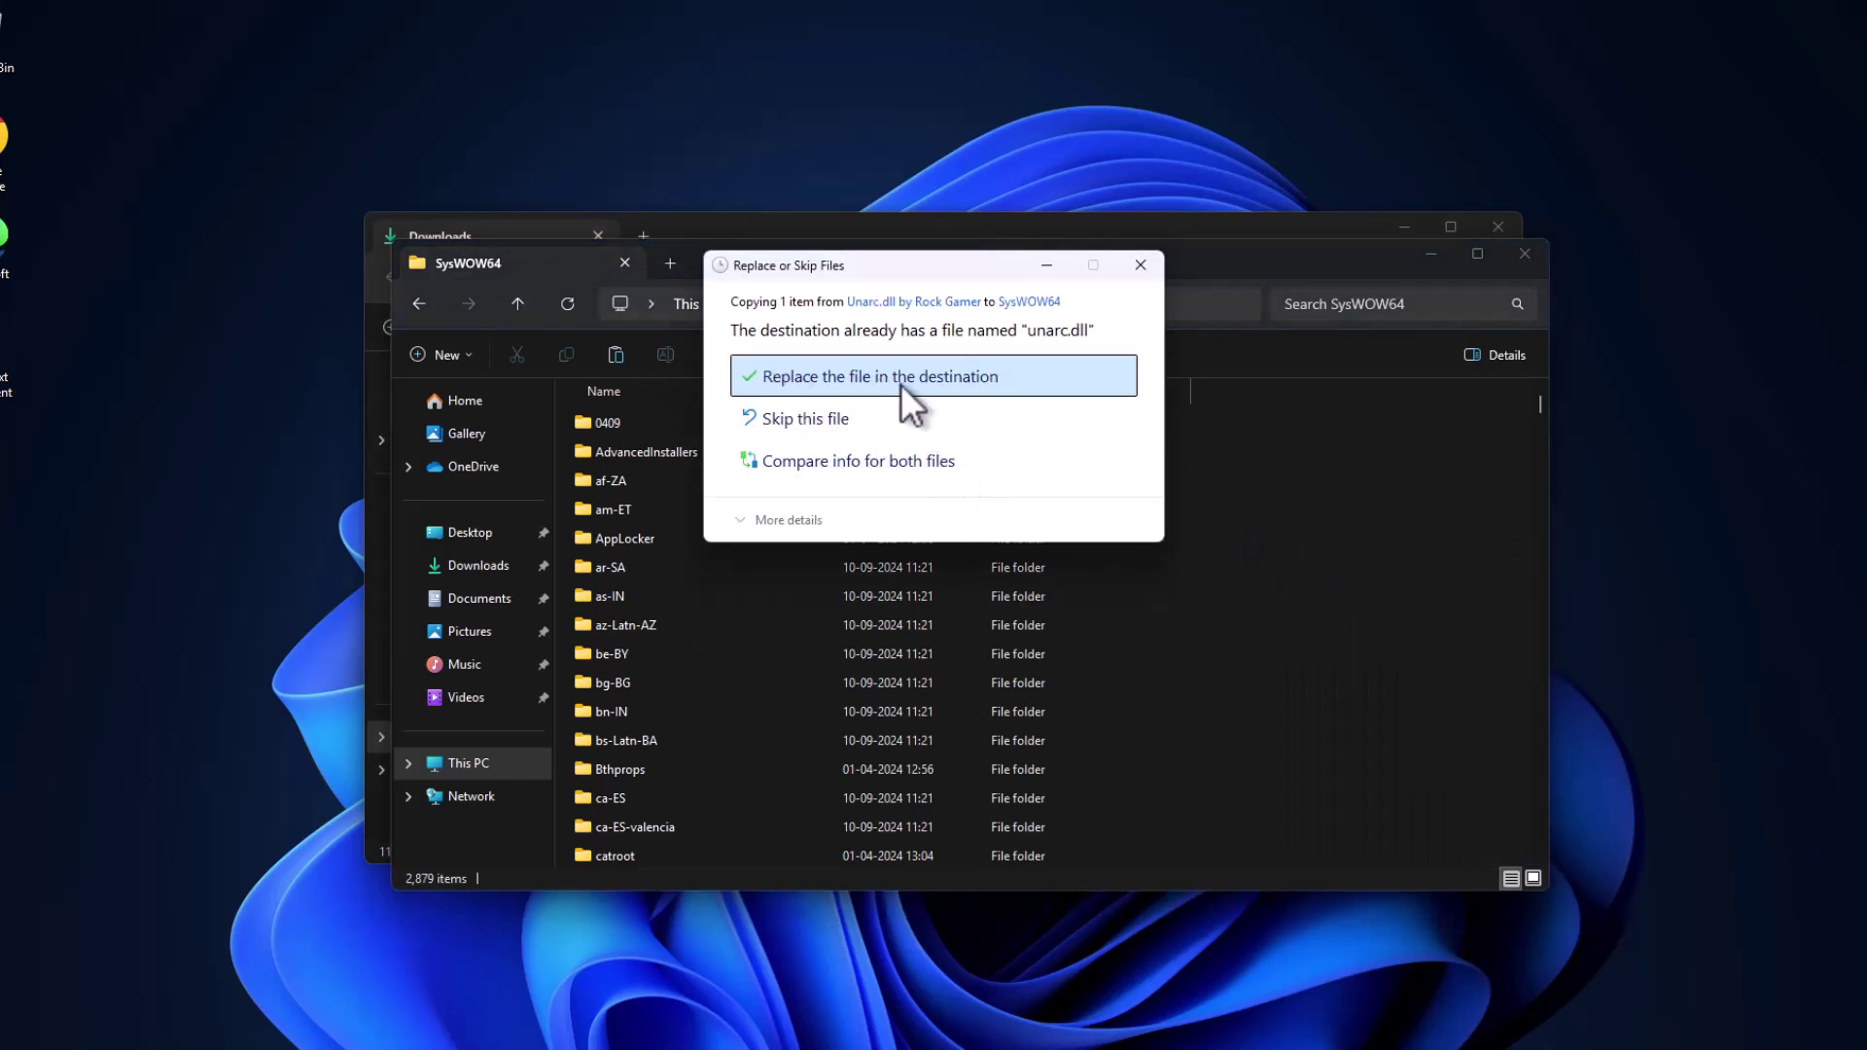
pyautogui.click(968, 379)
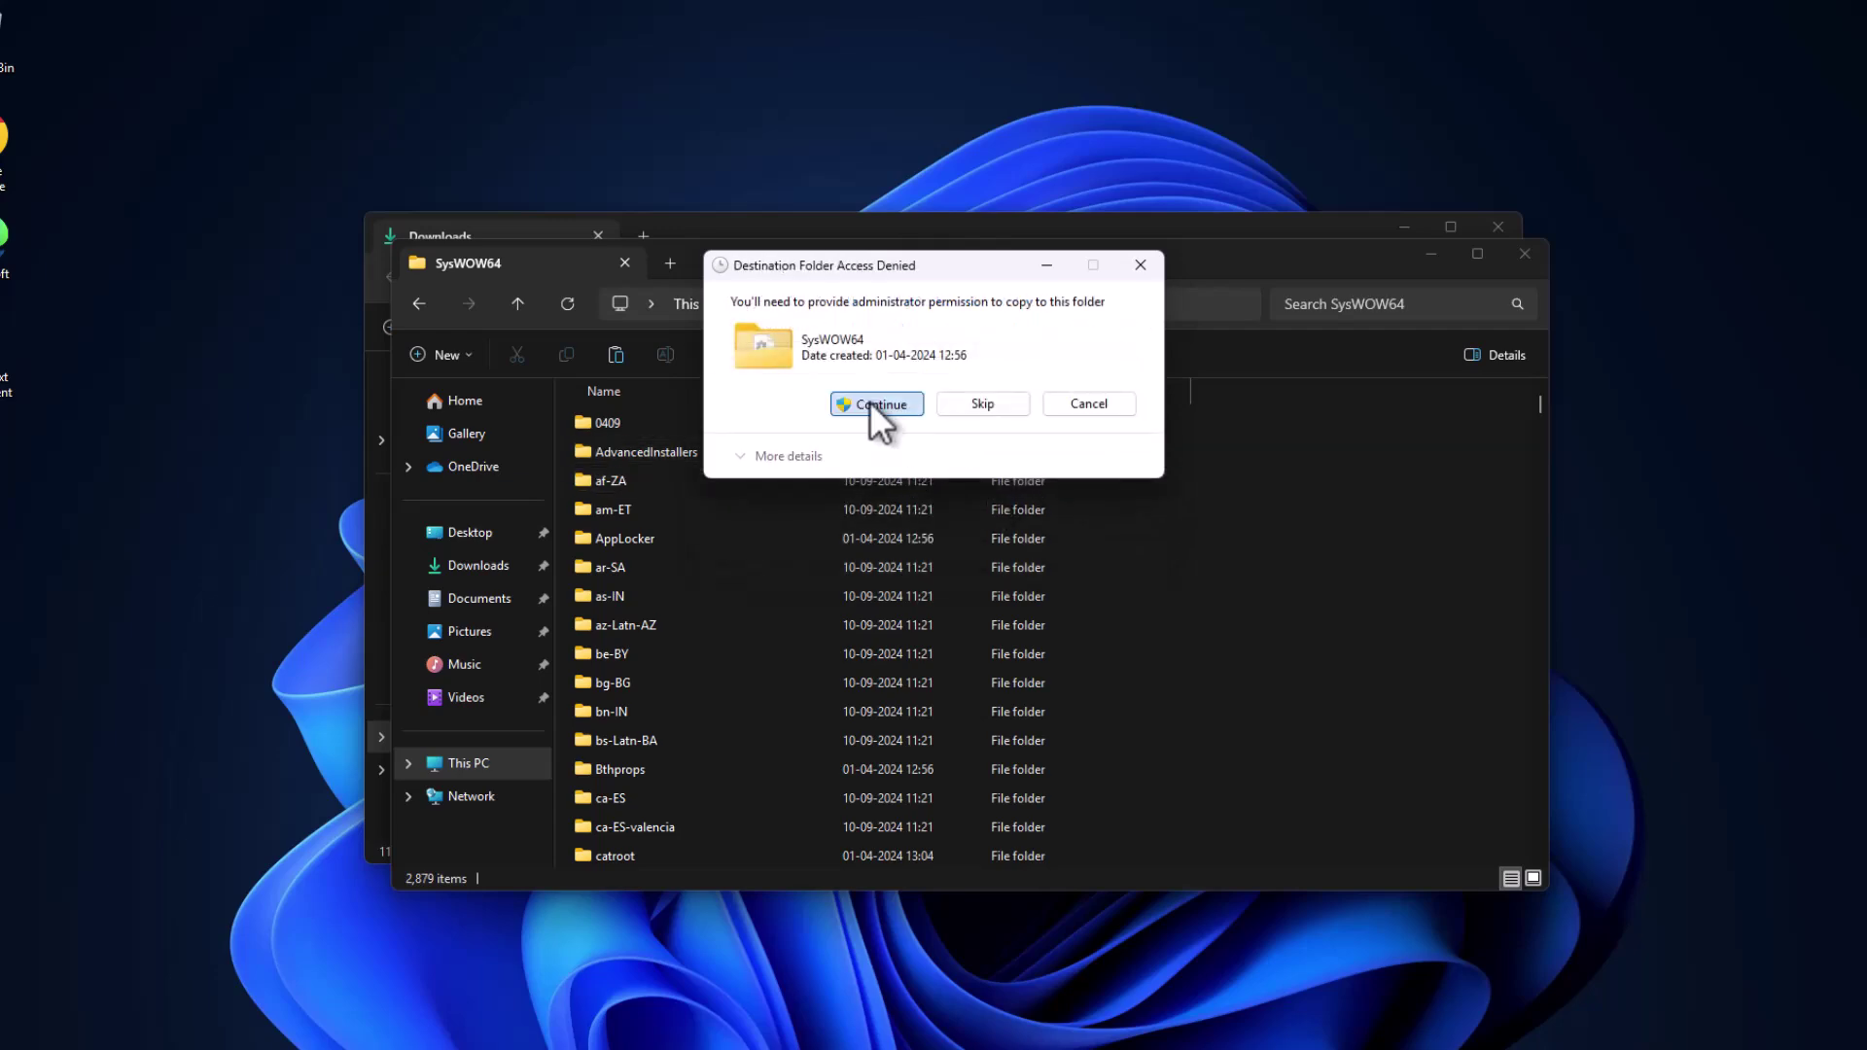
pyautogui.click(869, 401)
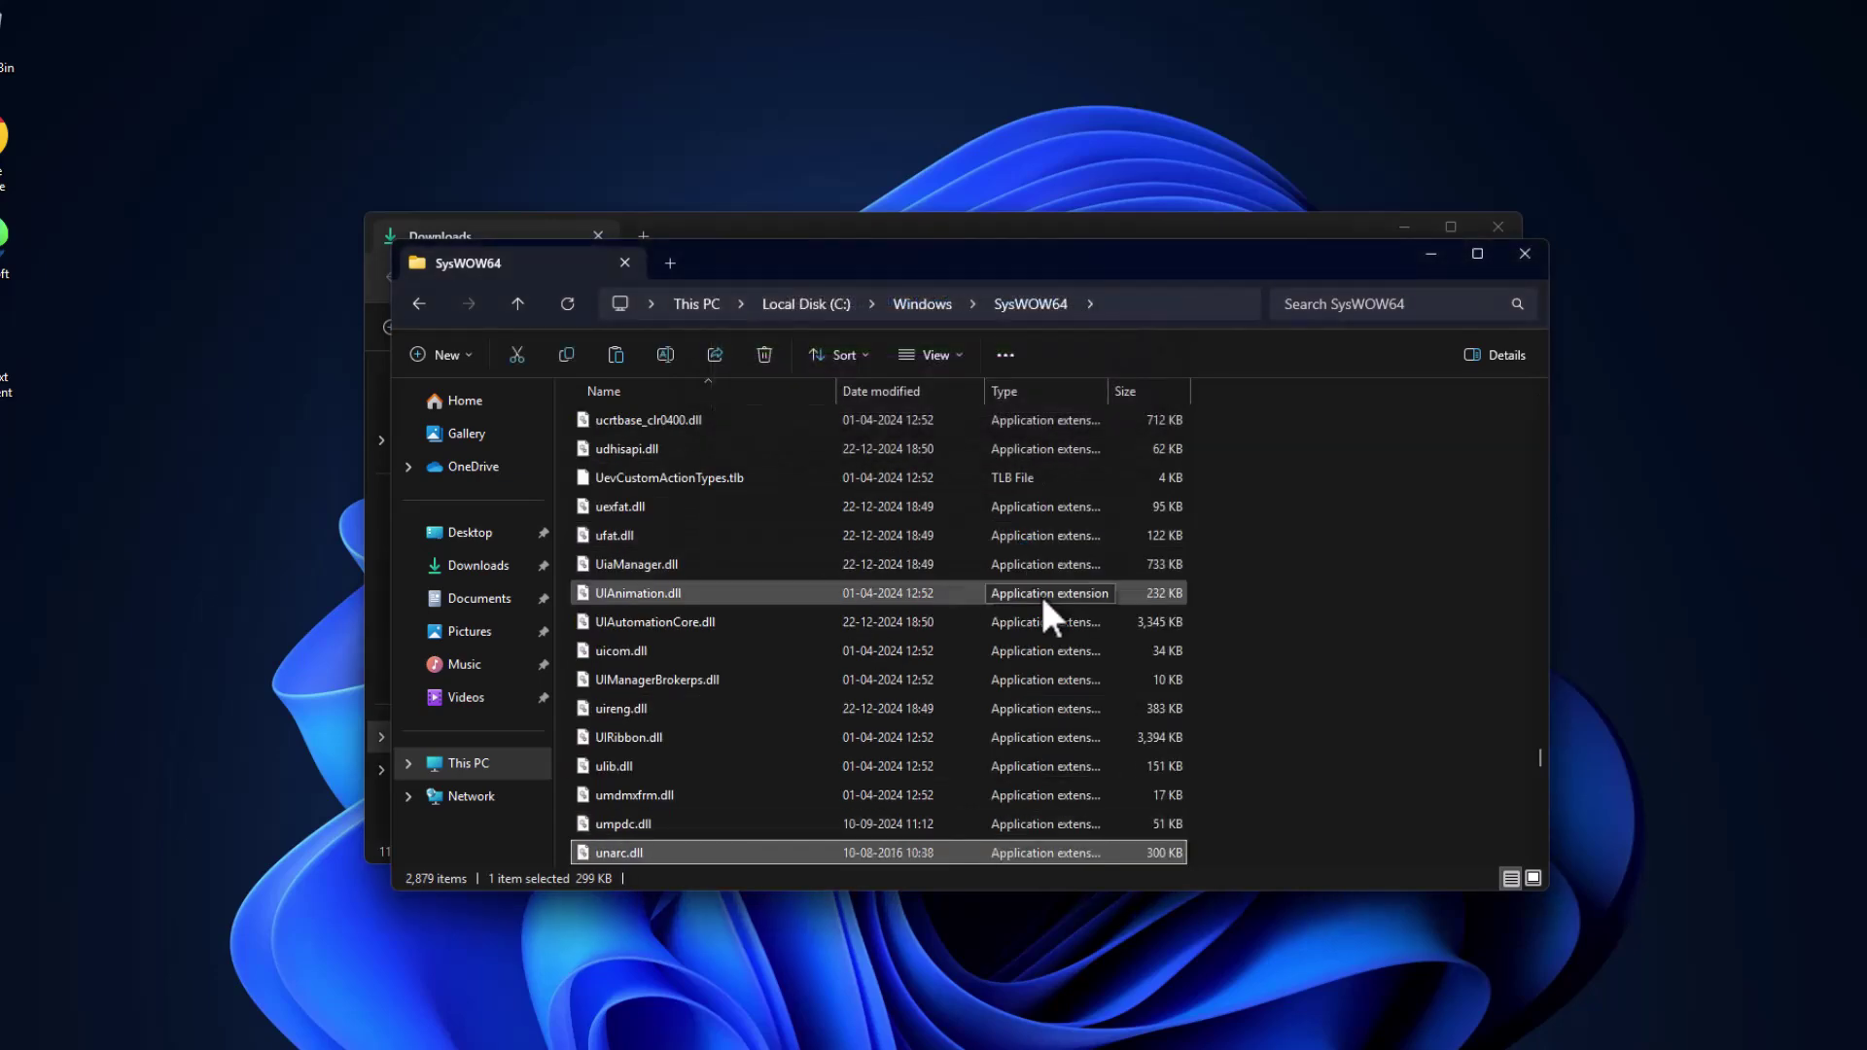
pyautogui.click(1429, 252)
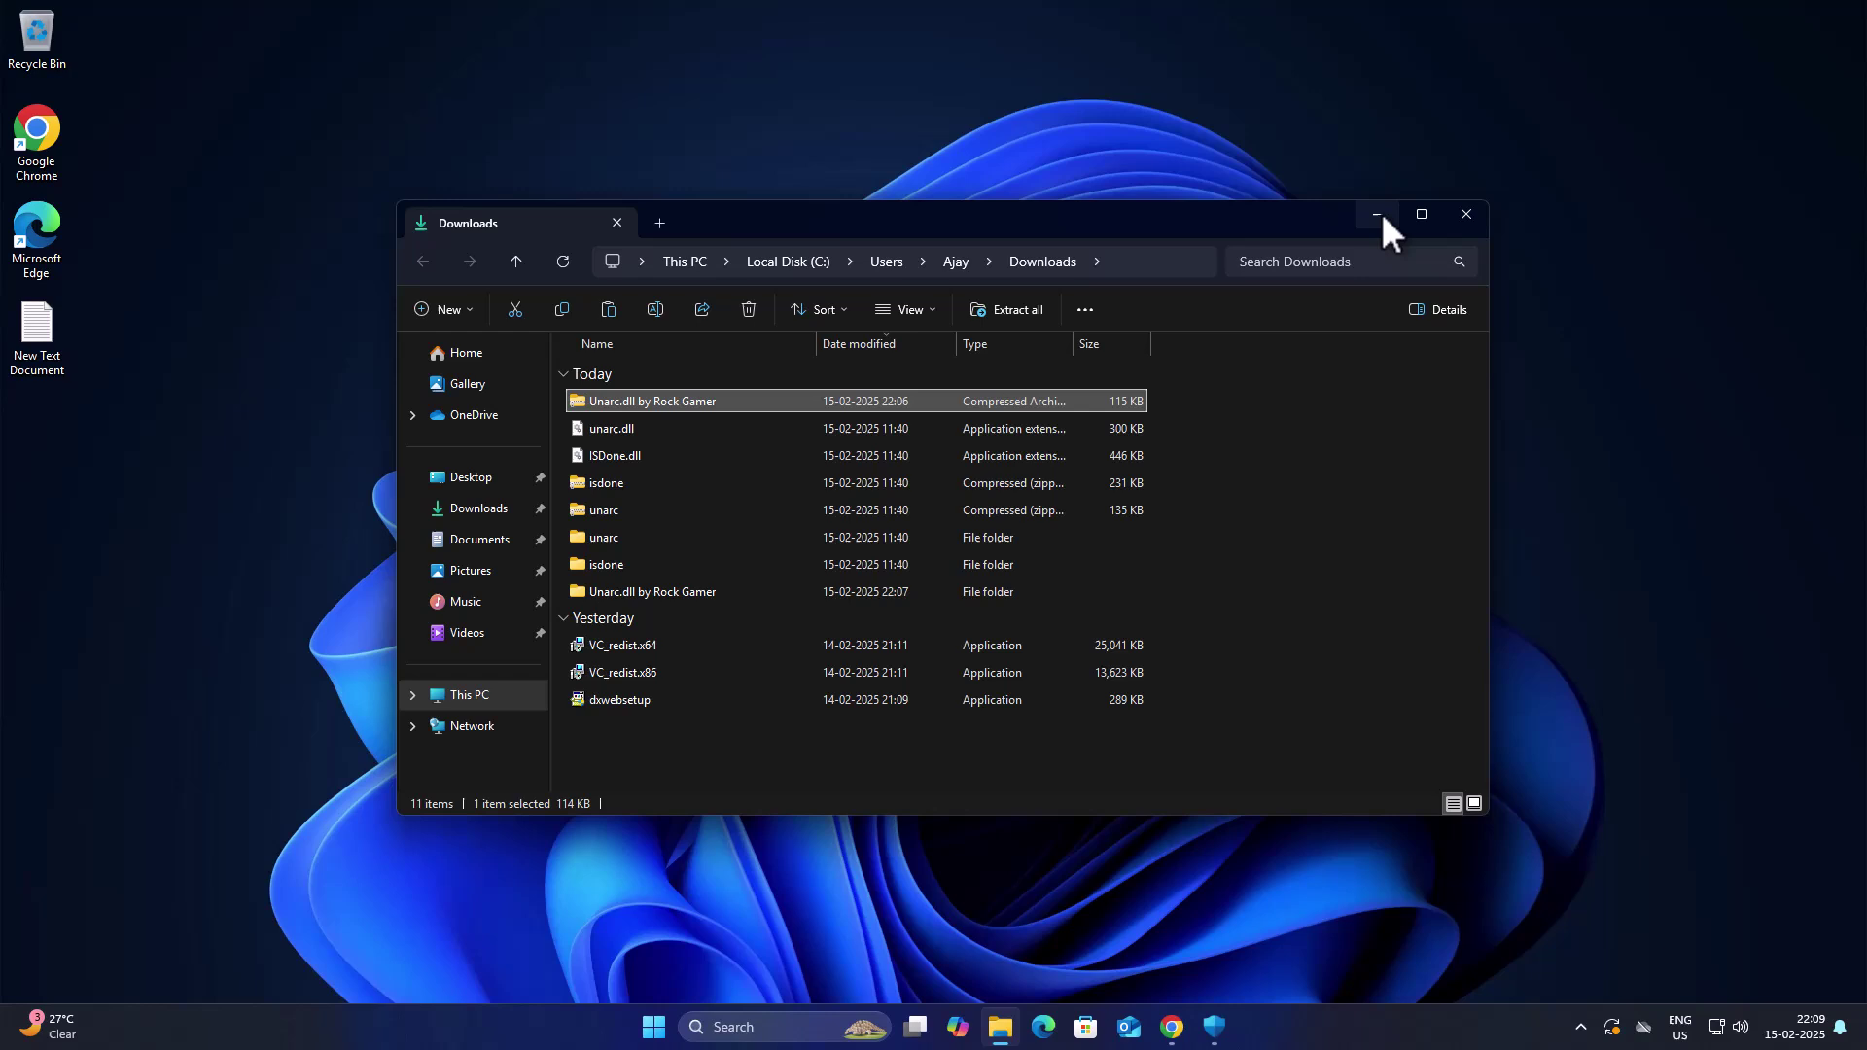
pyautogui.click(1455, 219)
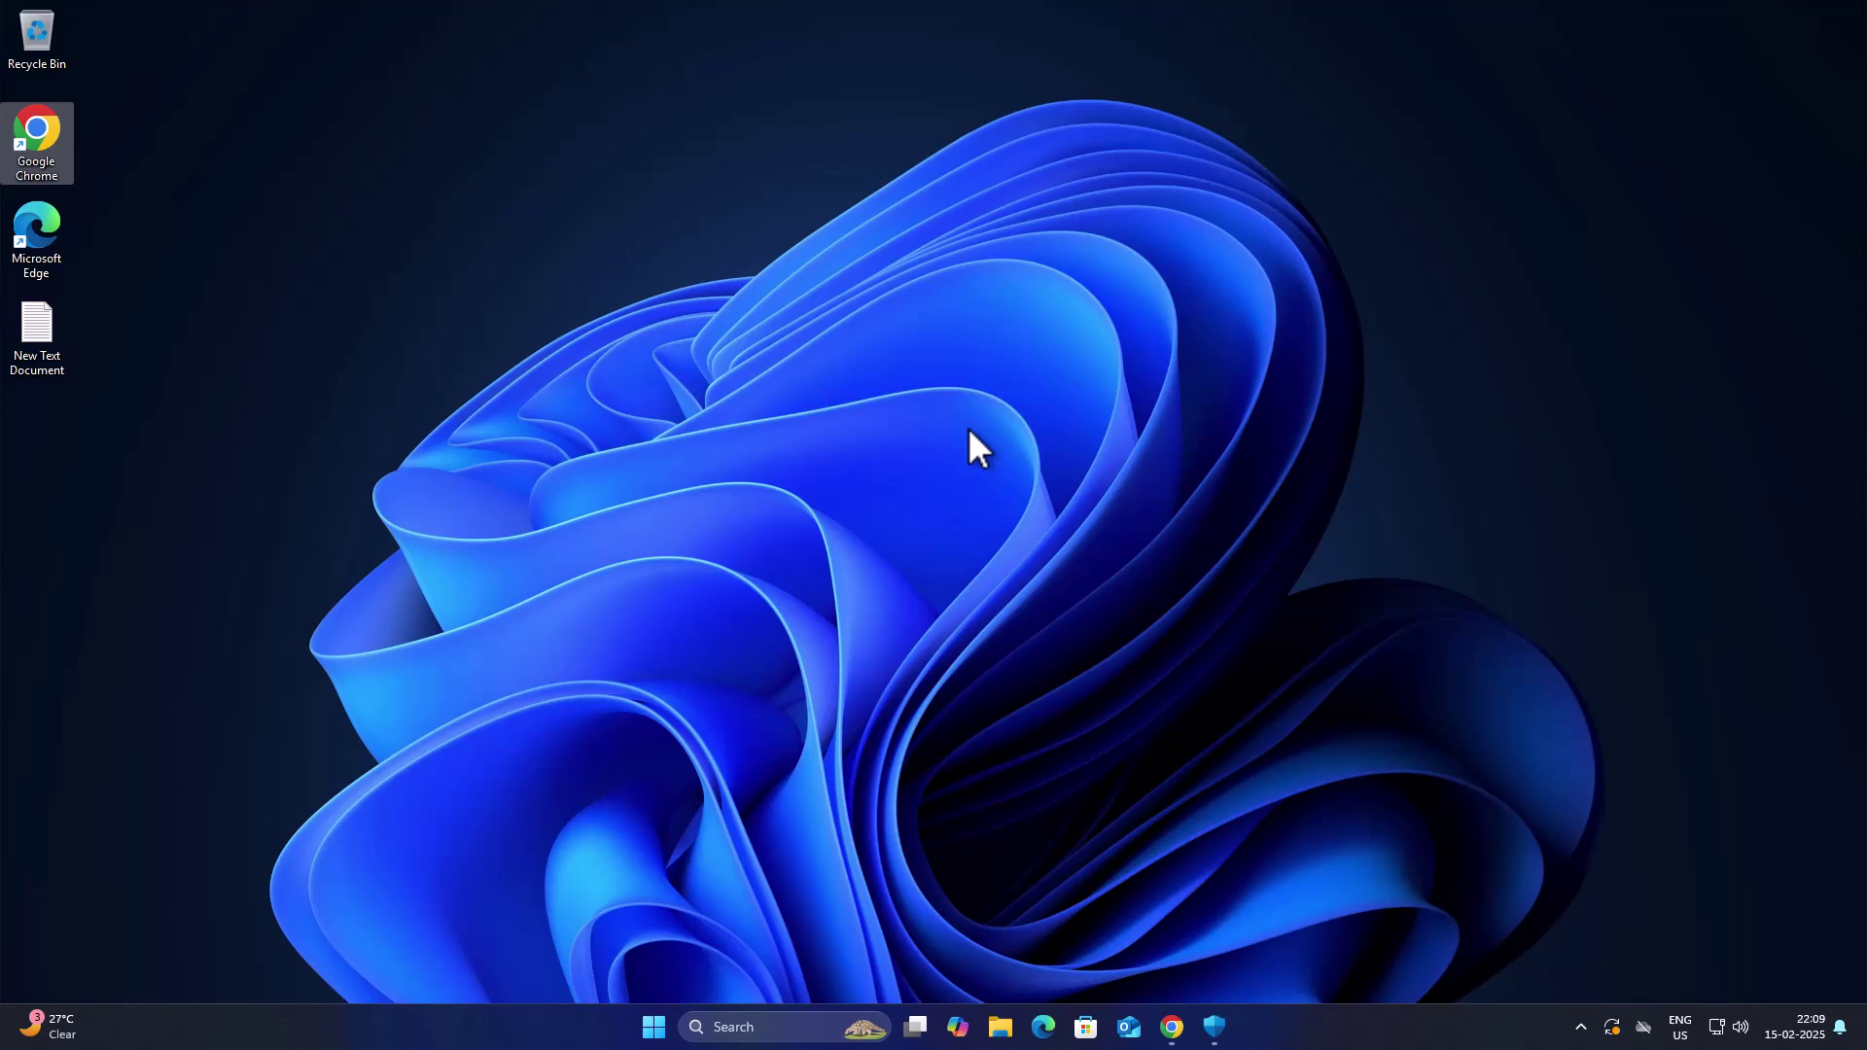
# Reopen Windows Security, confirm real-time and cloud-delivered protection are still off, and close it.
pyautogui.click(1227, 1021)
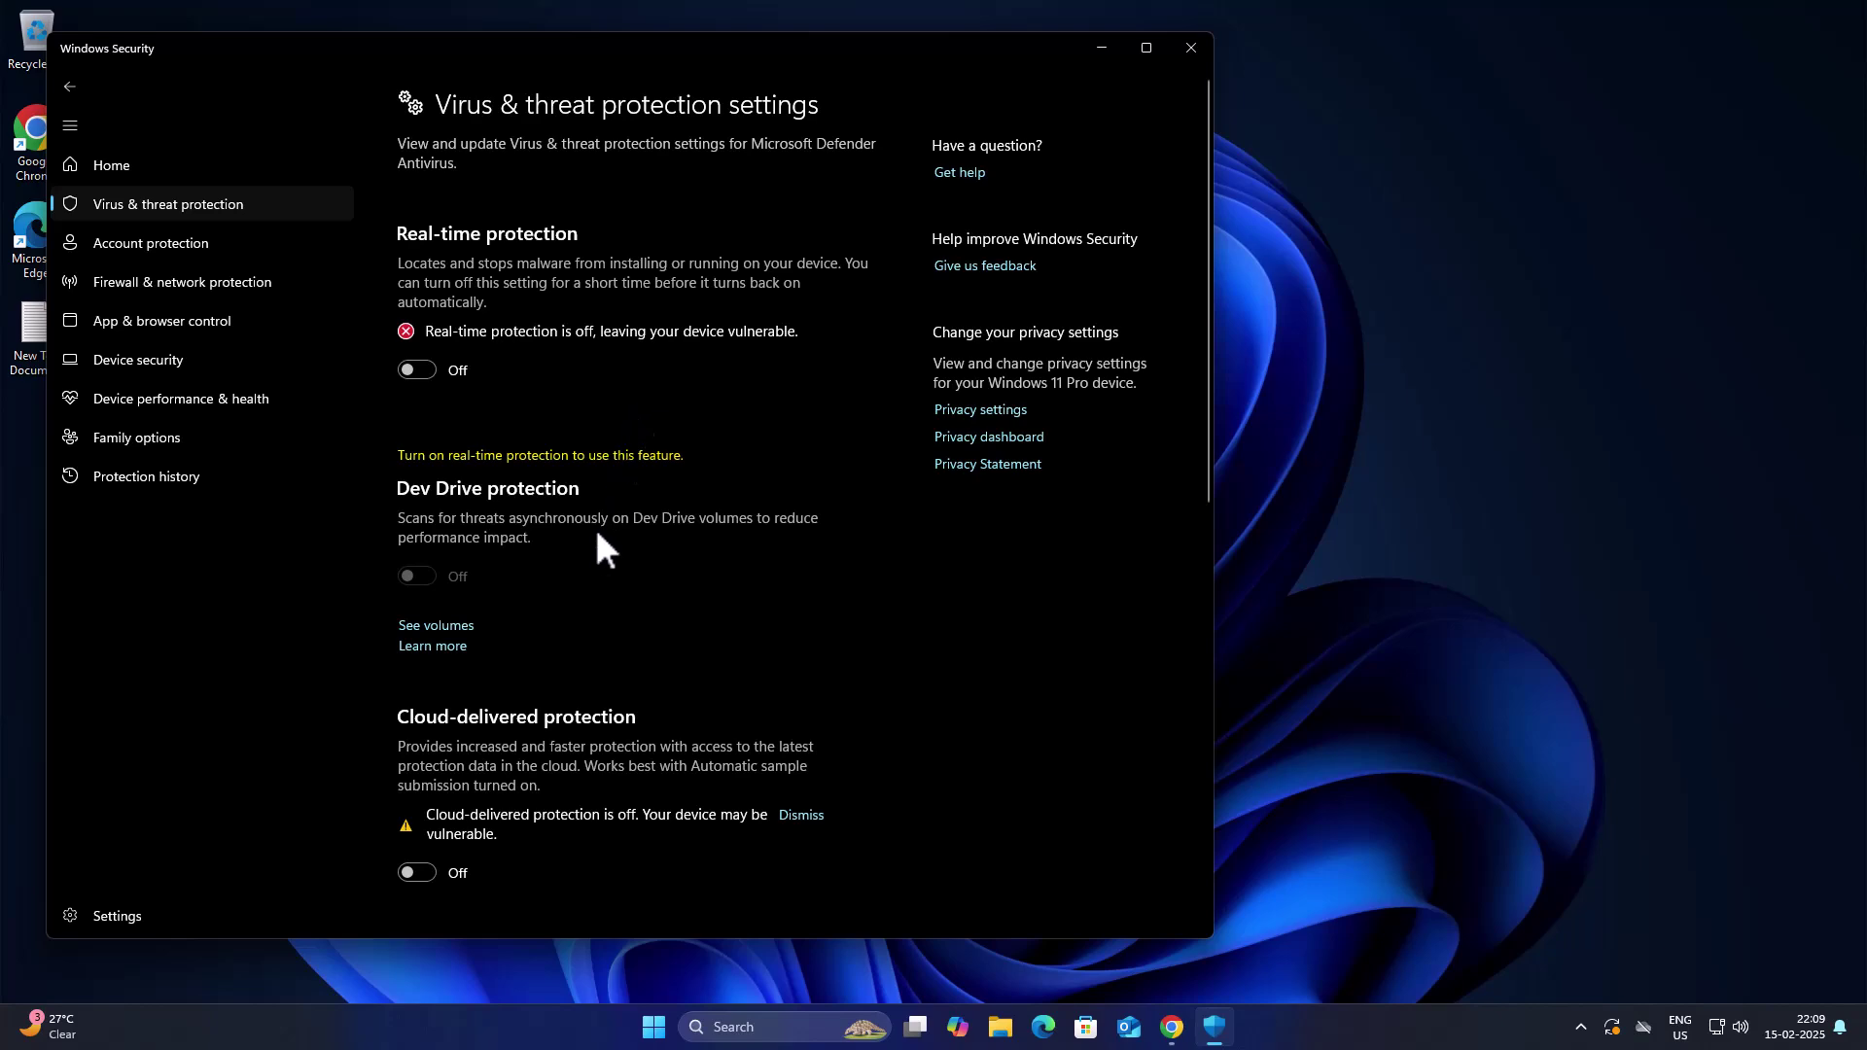
pyautogui.scroll(-8, 533, 399)
pyautogui.scroll(8, 608, 614)
pyautogui.click(1195, 46)
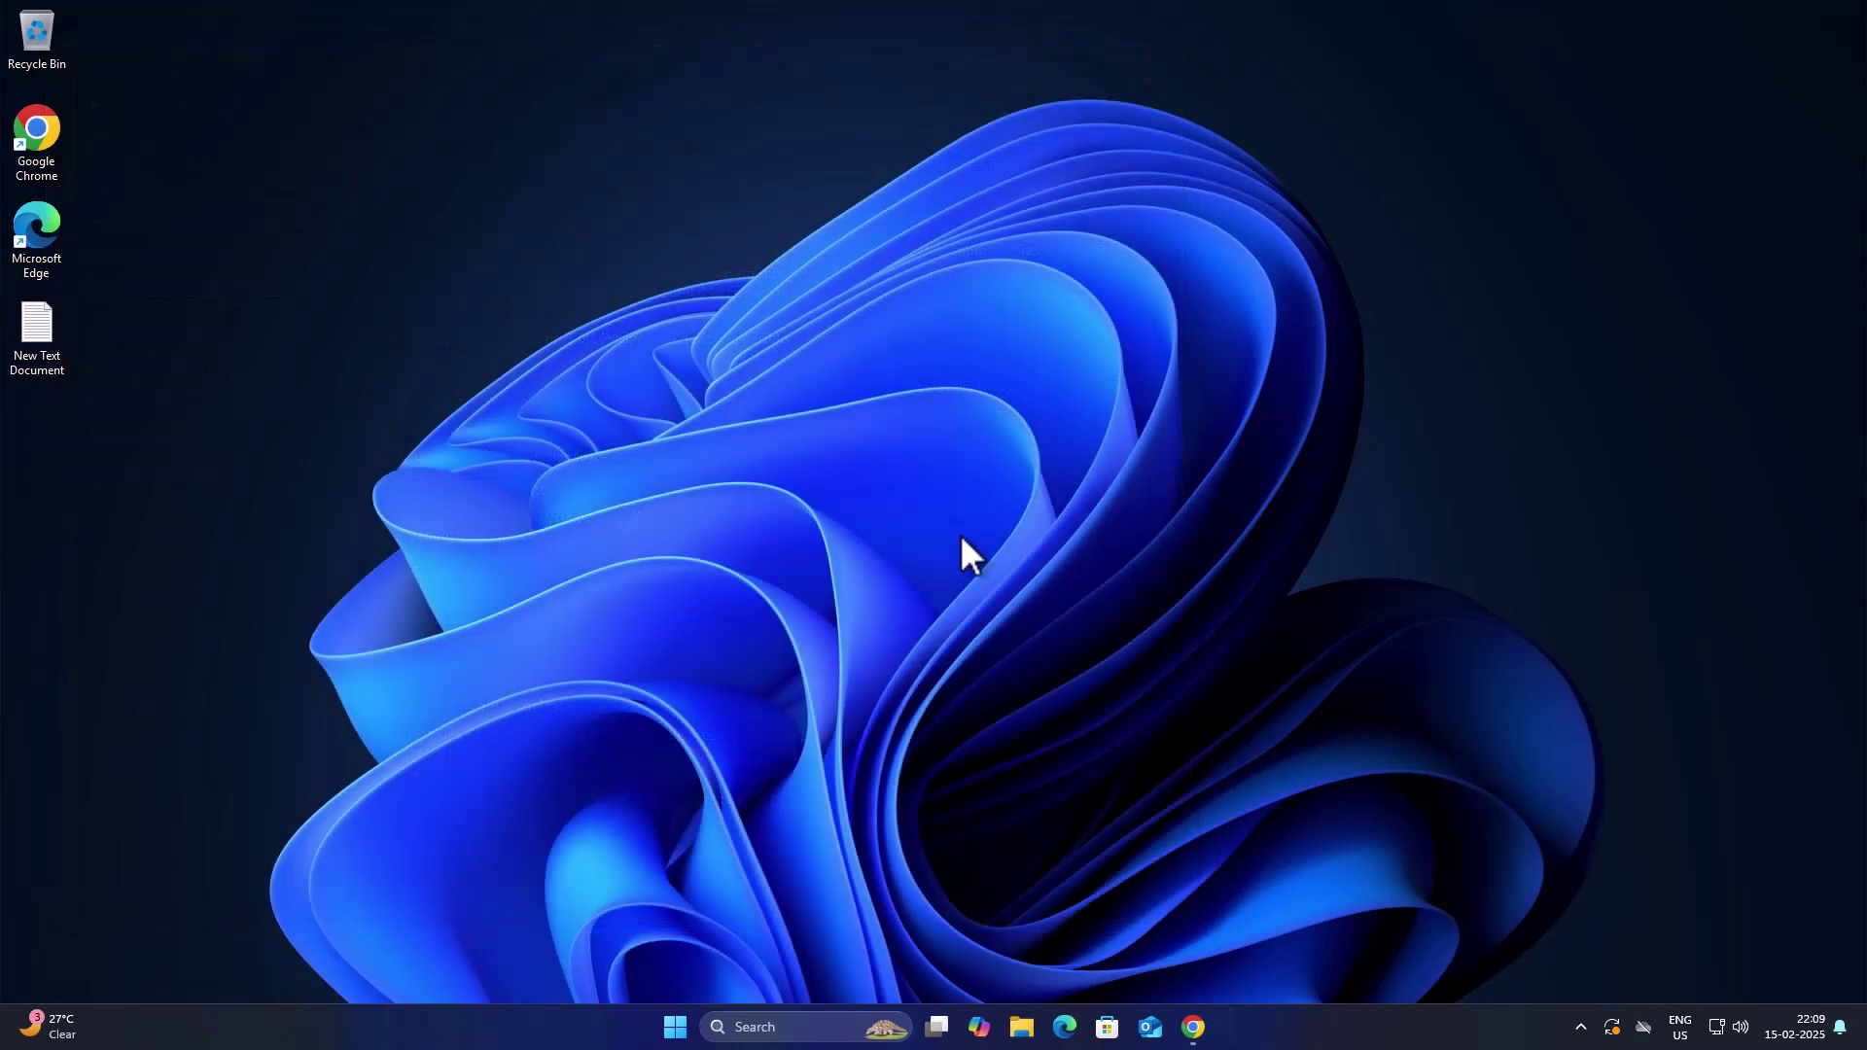